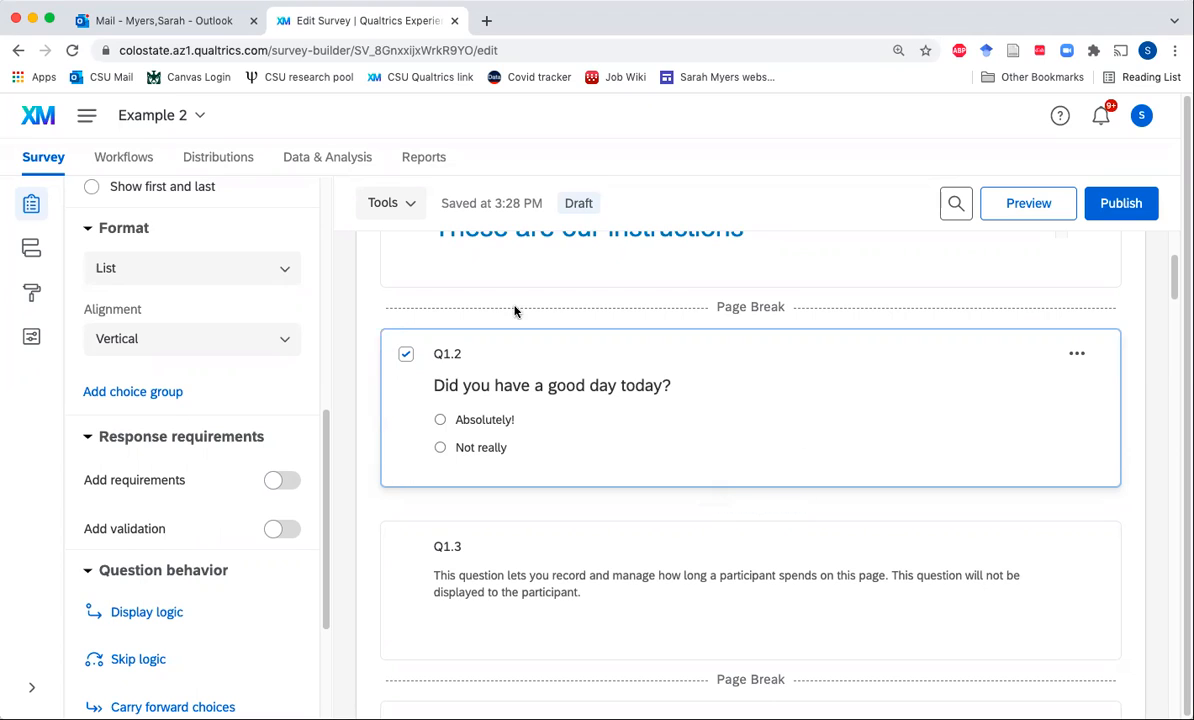
Open the survey's response options and try switching the option to allow respondents to finish later on and off
left_click(28, 328)
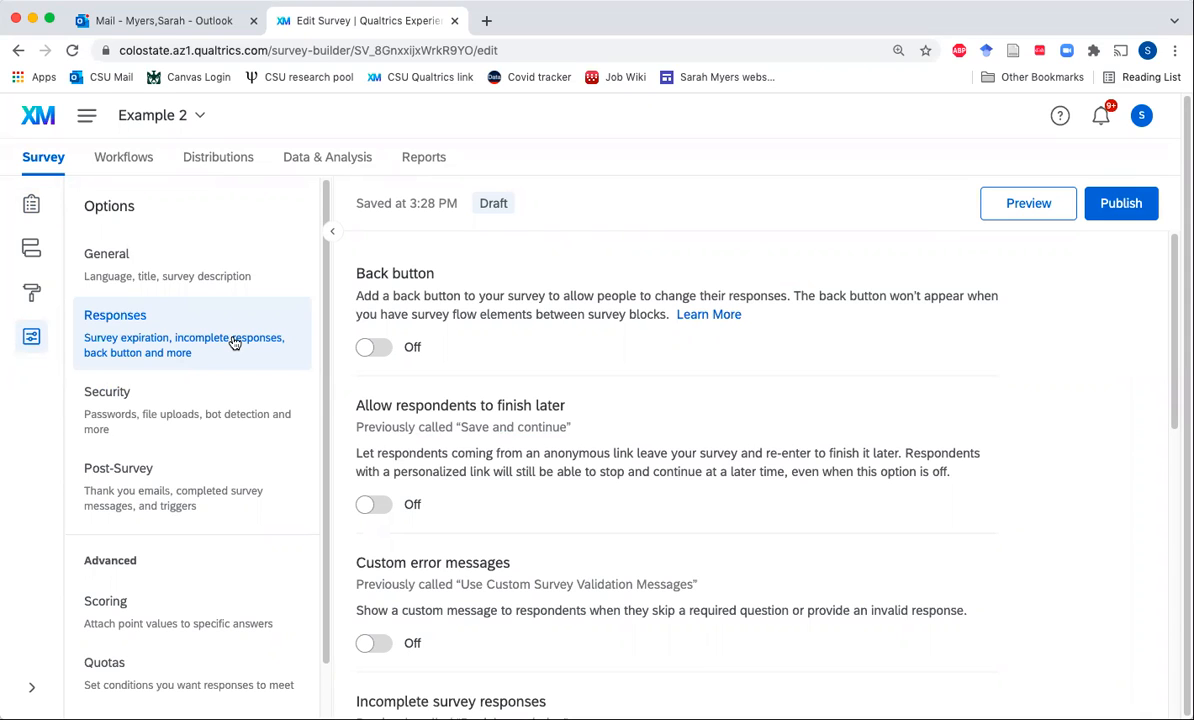
scroll(392, 340, "down", 2)
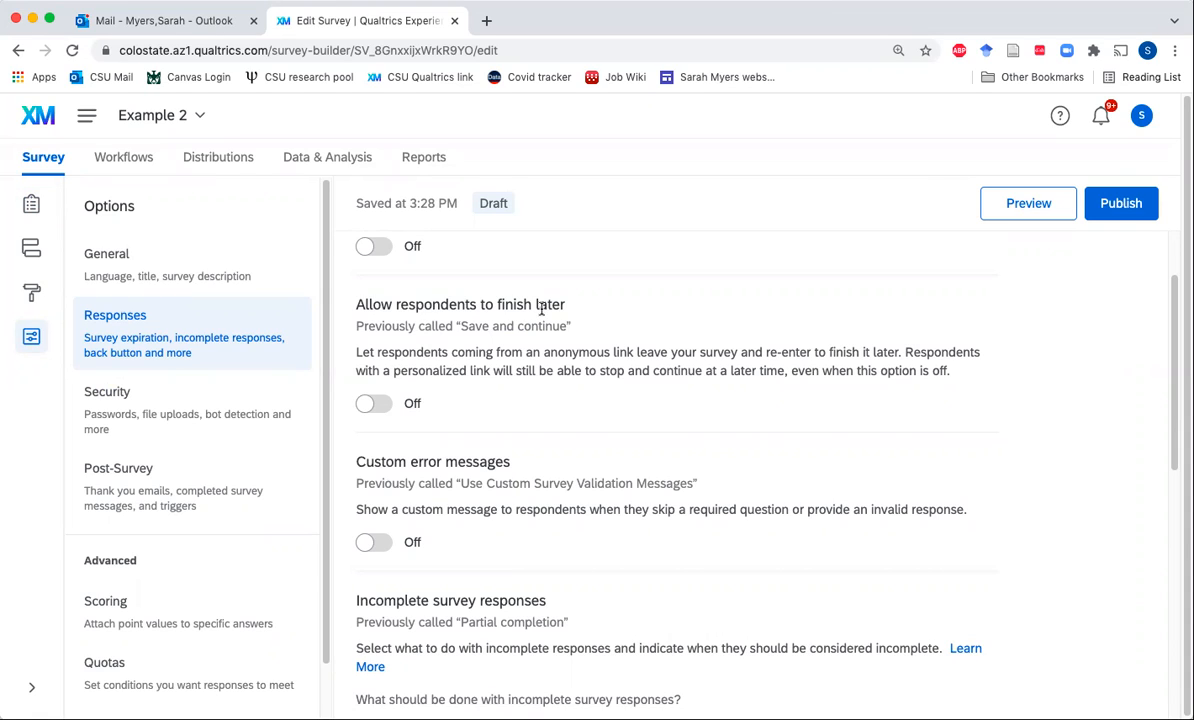
left_click(377, 403)
left_click(380, 404)
left_click(367, 404)
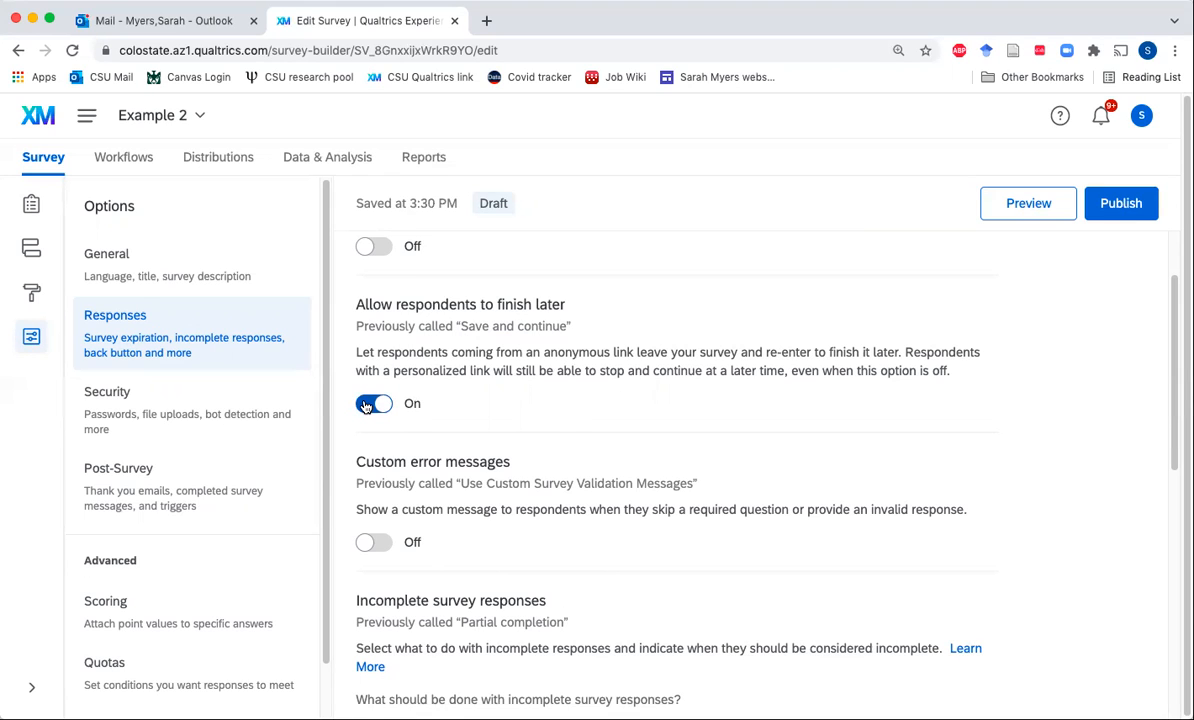
left_click(368, 404)
Set the time that must pass before survey responses are considered incomplete to 4 Hours
scroll(620, 313, "down", 5)
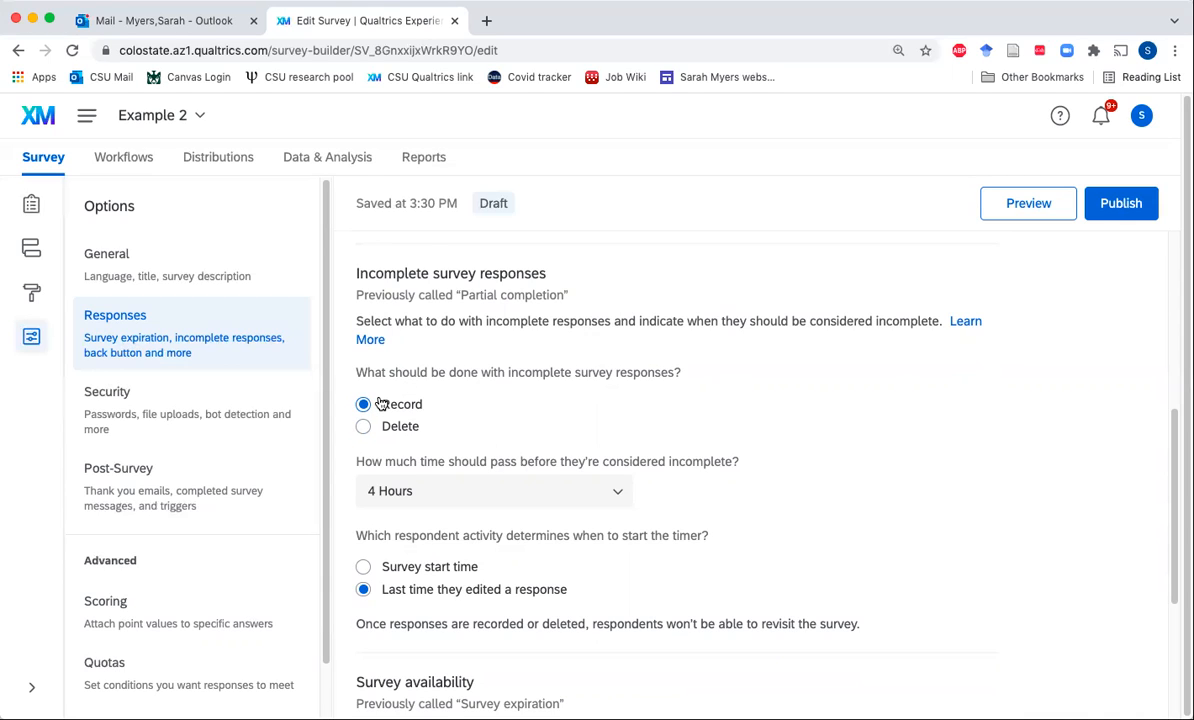
left_click(390, 490)
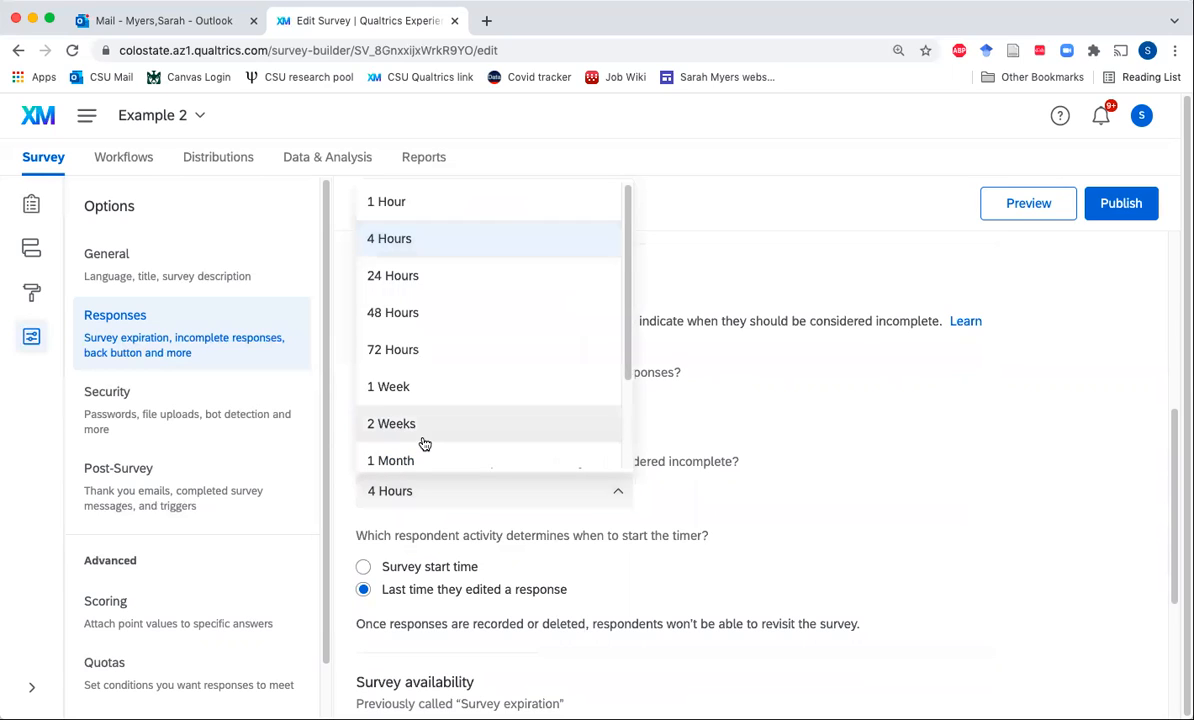
left_click(402, 245)
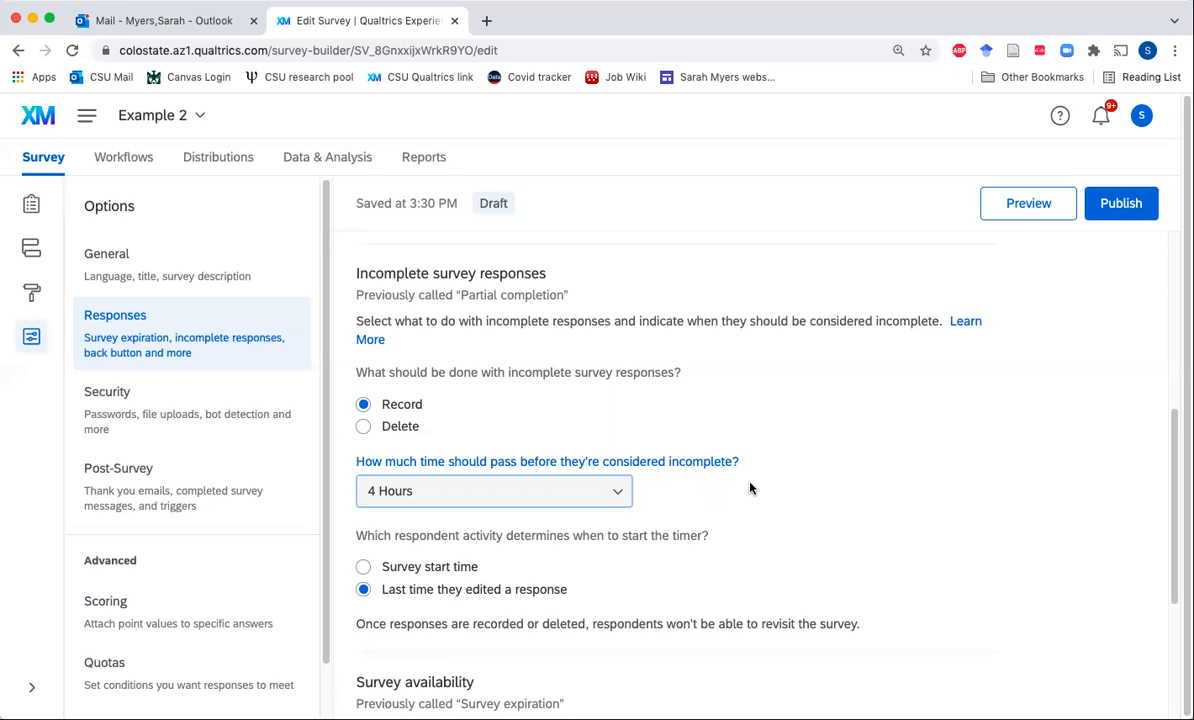
Return to the survey's questions and review Block 1's good-day questions, page breaks and the timer settings of timing question Q1.5
left_click(33, 207)
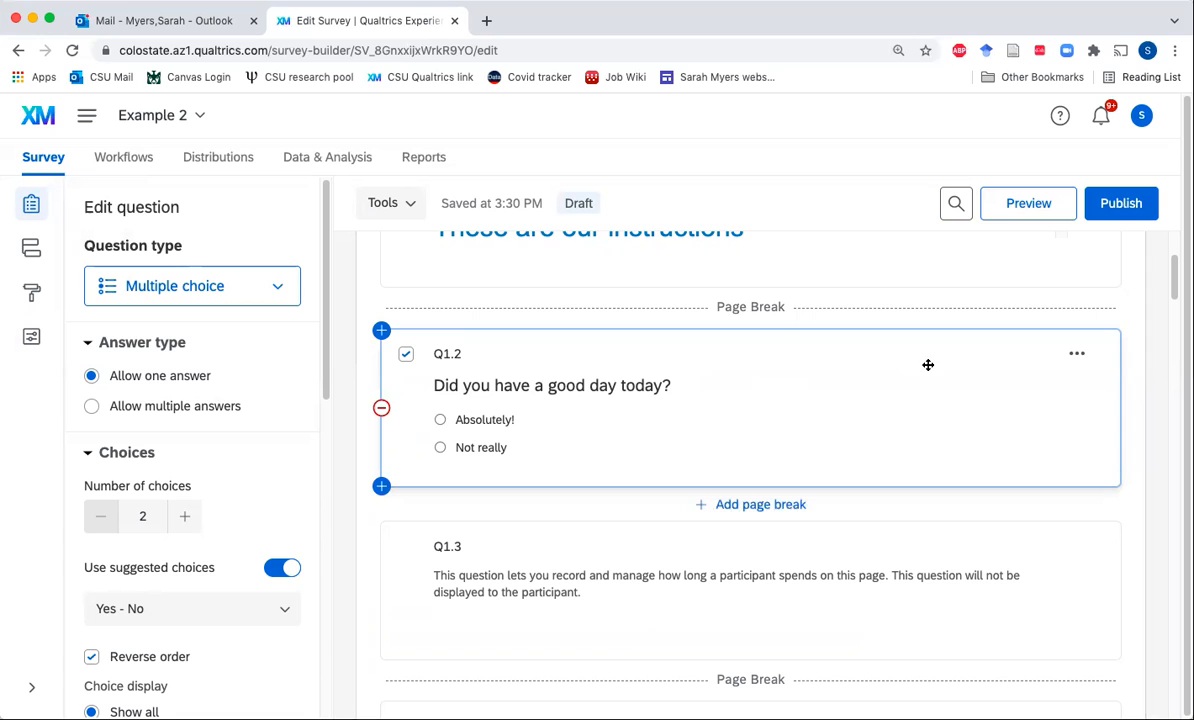
scroll(928, 365, "up", 3)
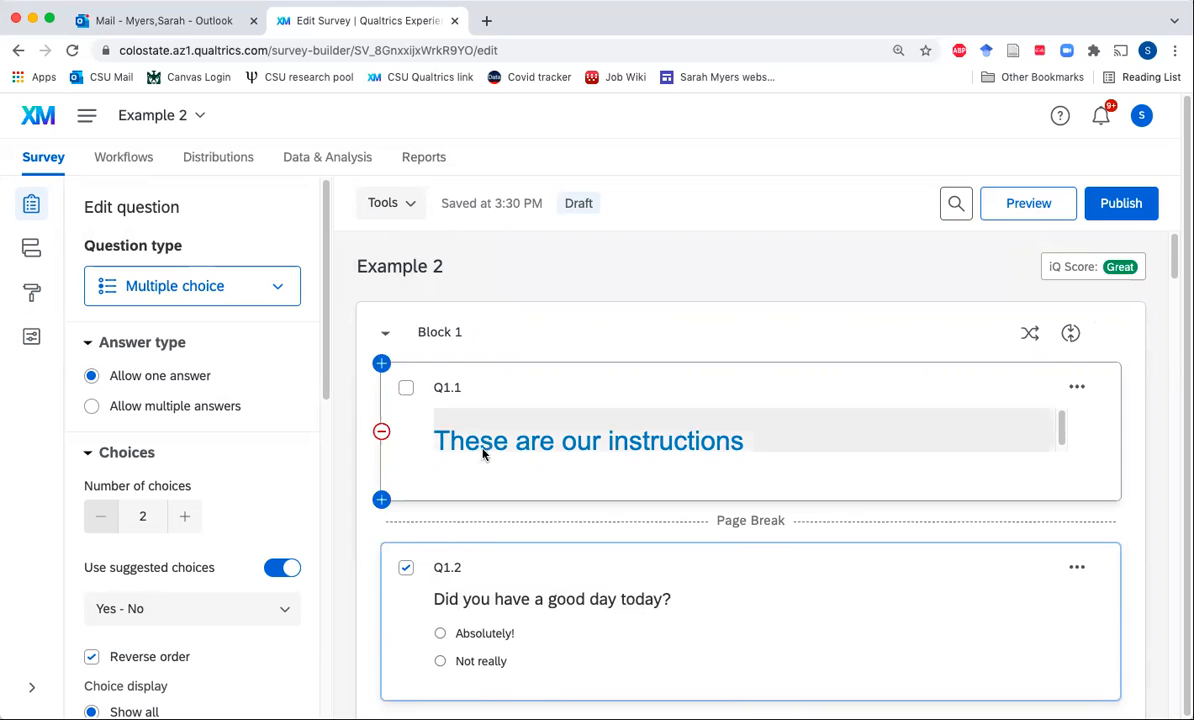
scroll(647, 480, "down", 4)
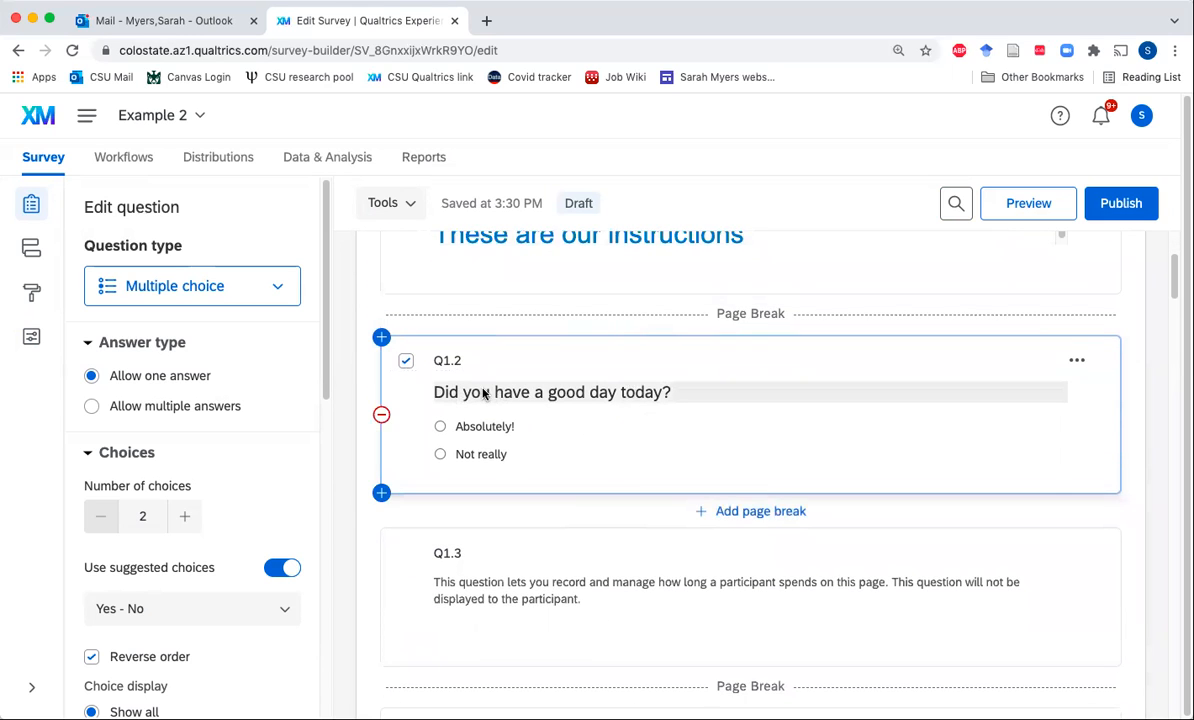
scroll(644, 405, "down", 5)
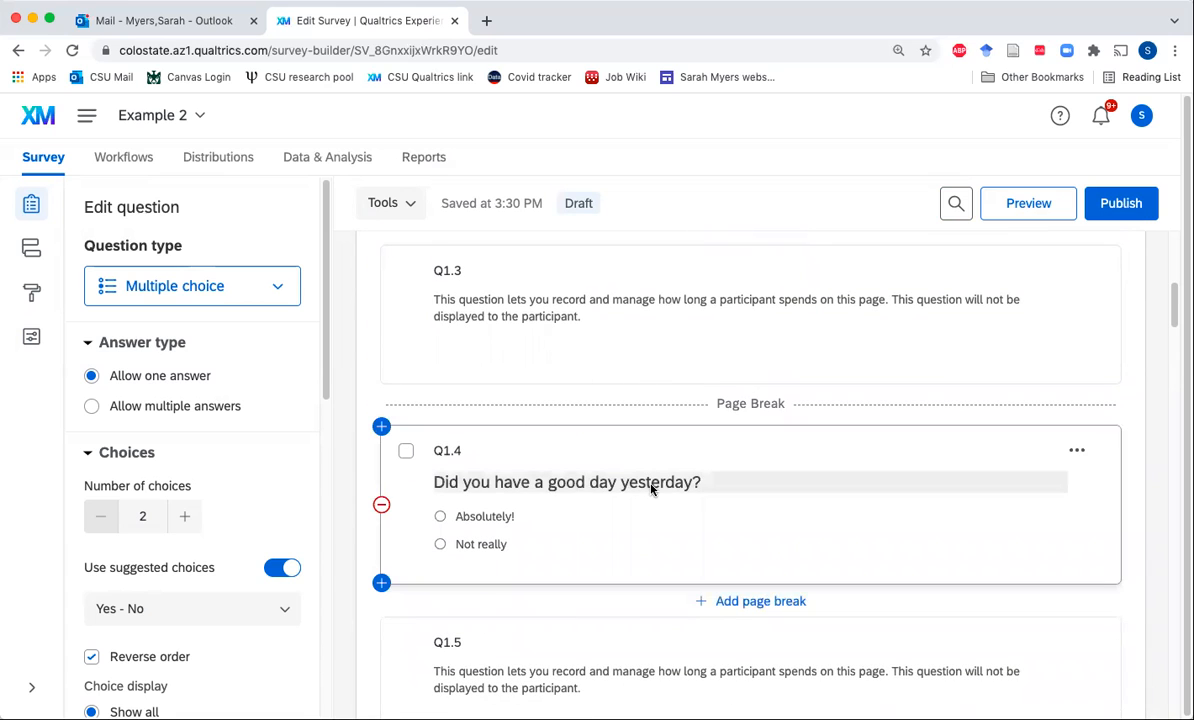
scroll(650, 487, "down", 6)
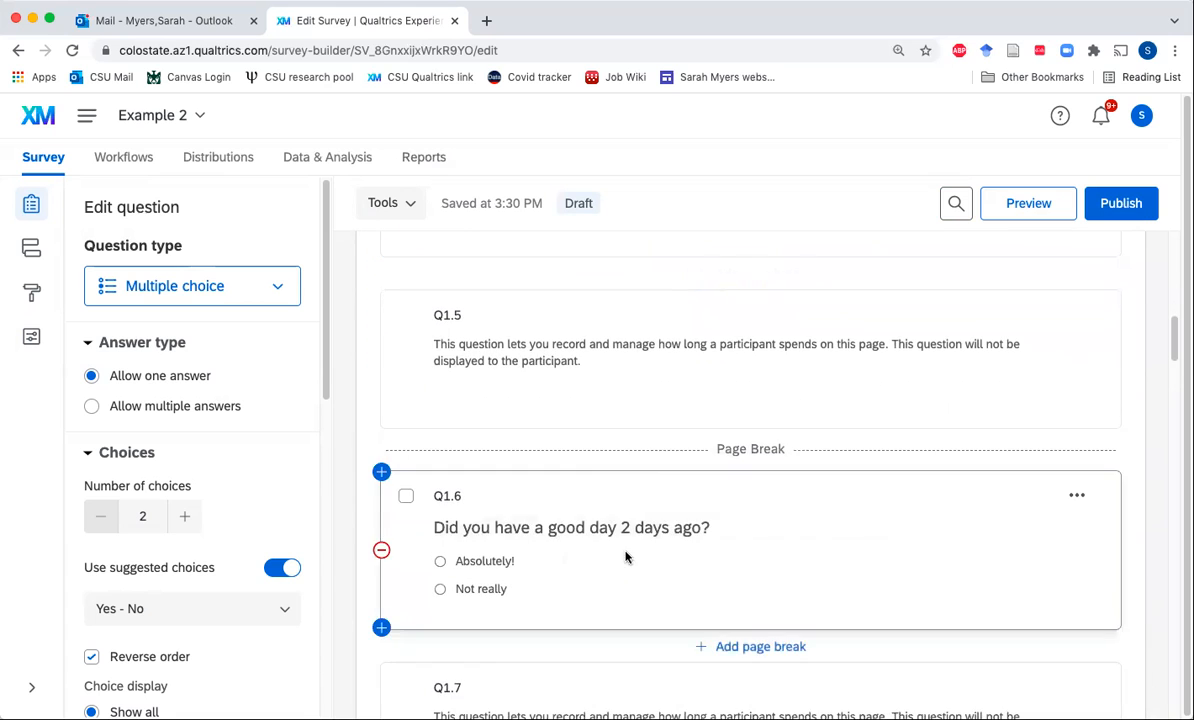
scroll(626, 557, "up", 1)
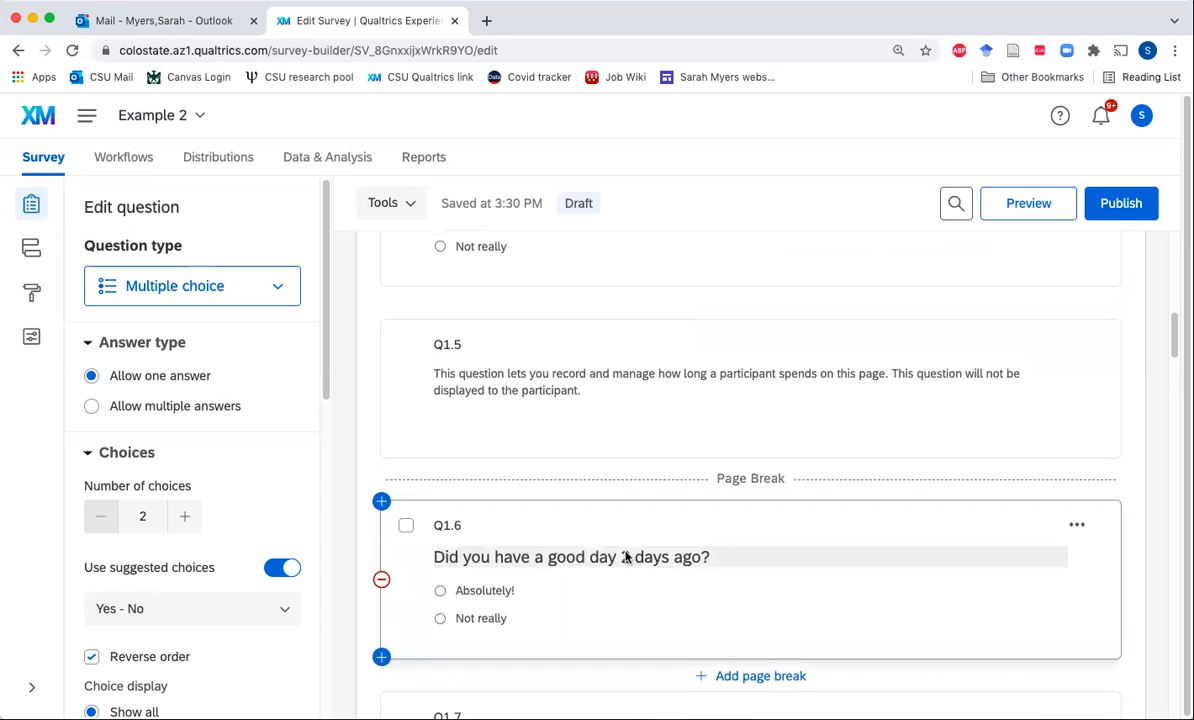
left_click(727, 403)
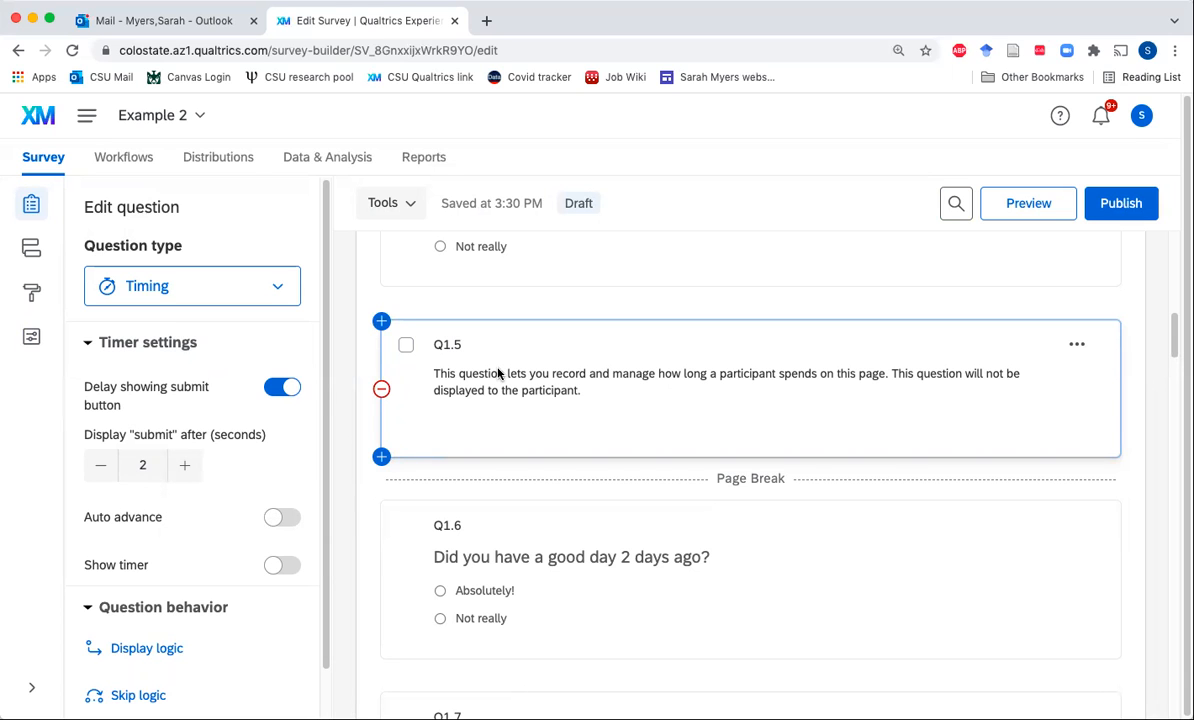
scroll(495, 377, "up", 4)
scroll(483, 380, "up", 1)
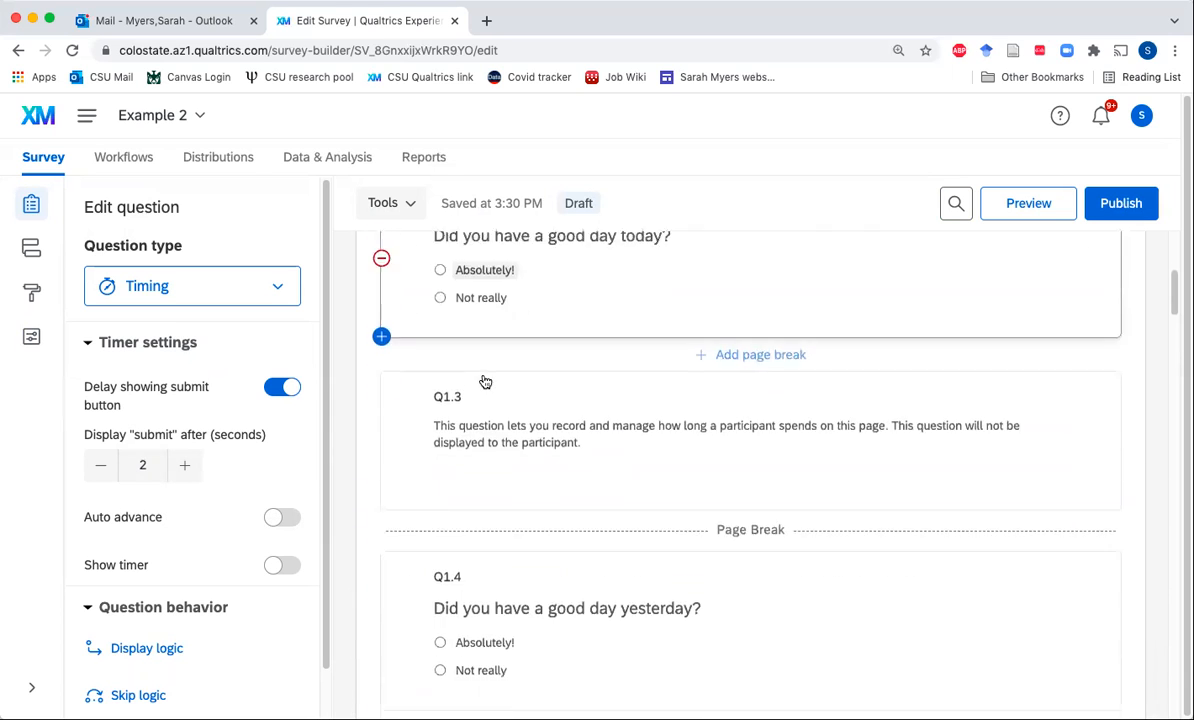
scroll(483, 380, "down", 1)
scroll(483, 380, "up", 2)
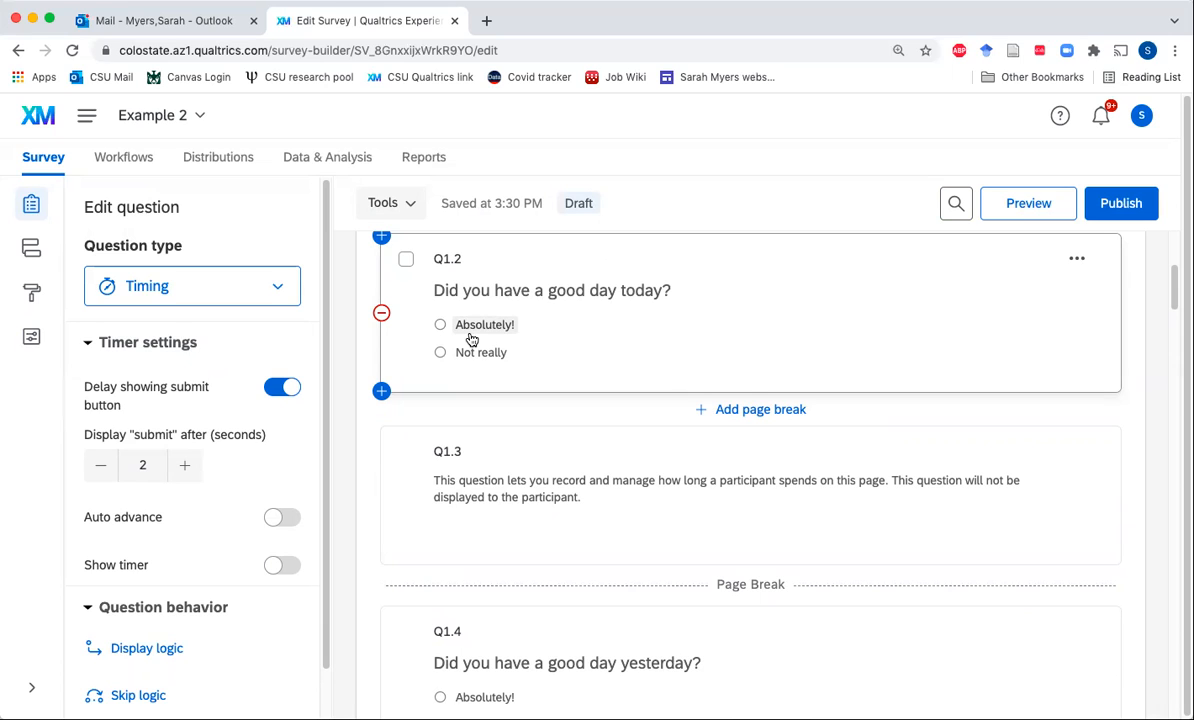
scroll(471, 338, "up", 1)
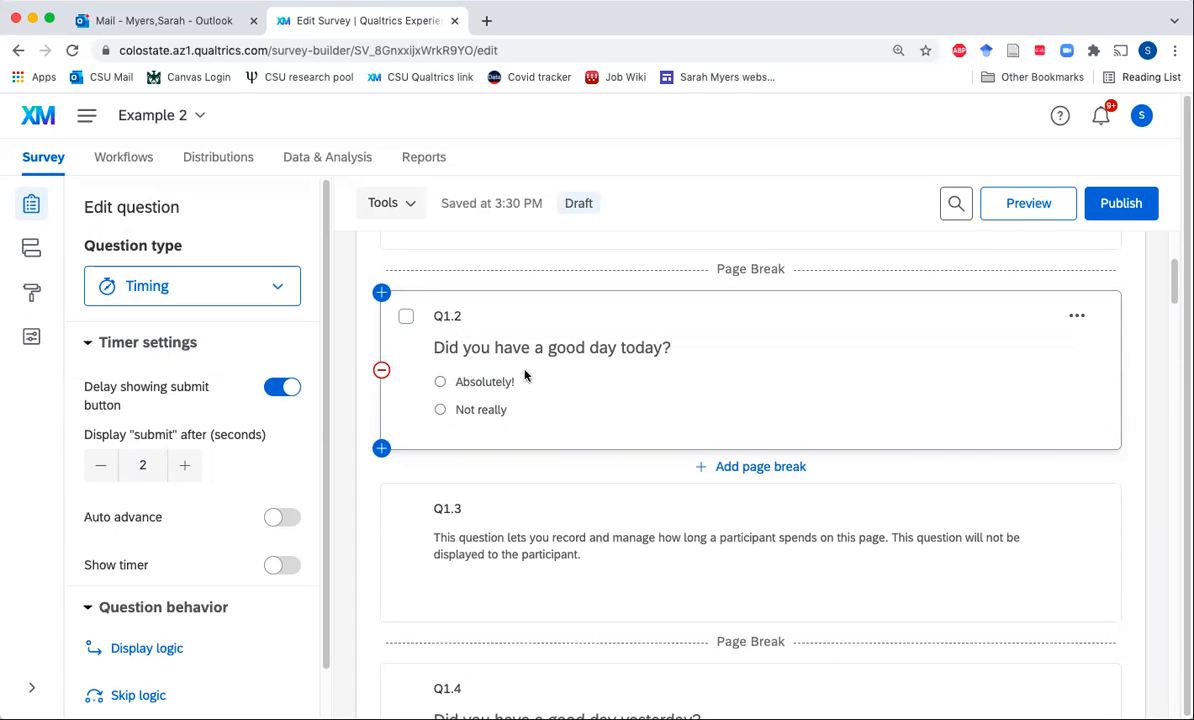
Add skip logic to Q1.2 that skips to End of Block if Absolutely! Is Selected
left_click(786, 368)
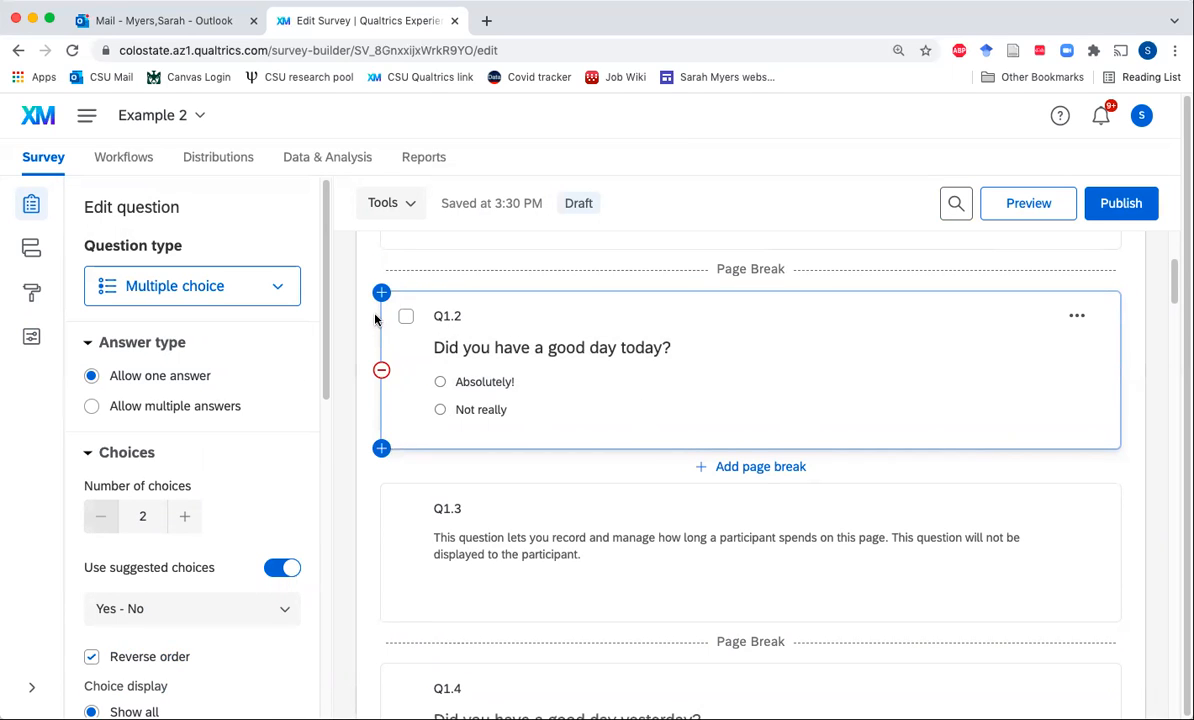
scroll(221, 453, "down", 10)
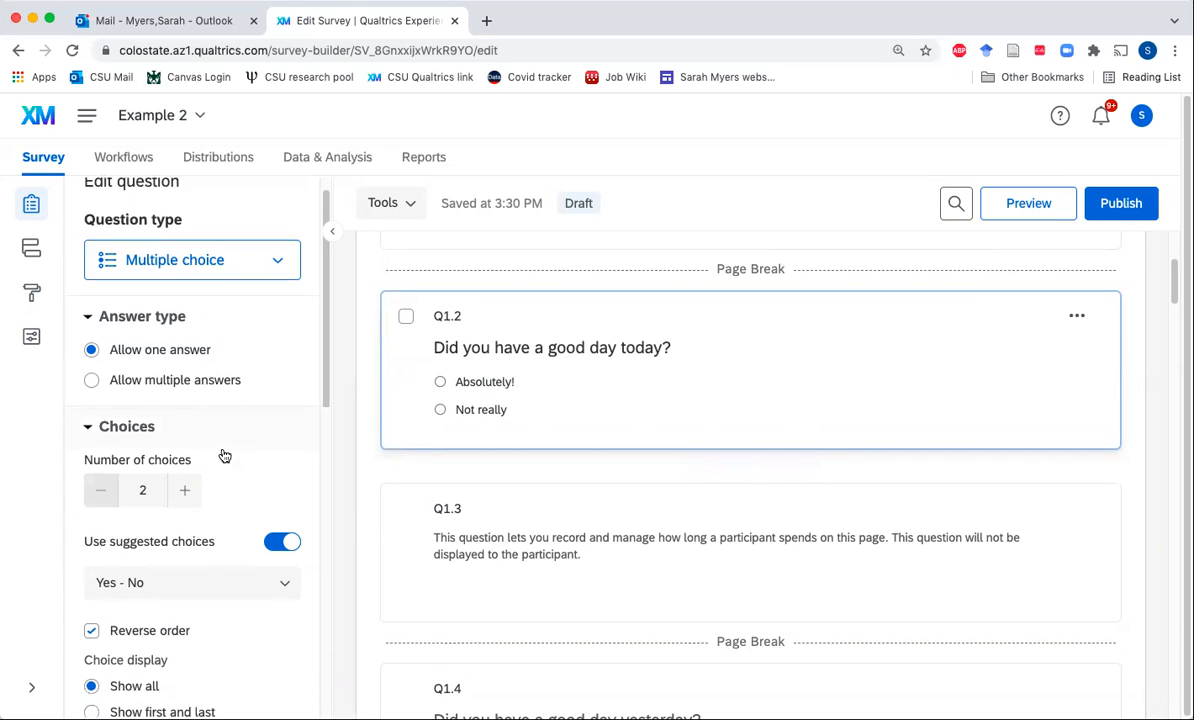
scroll(224, 453, "down", 3)
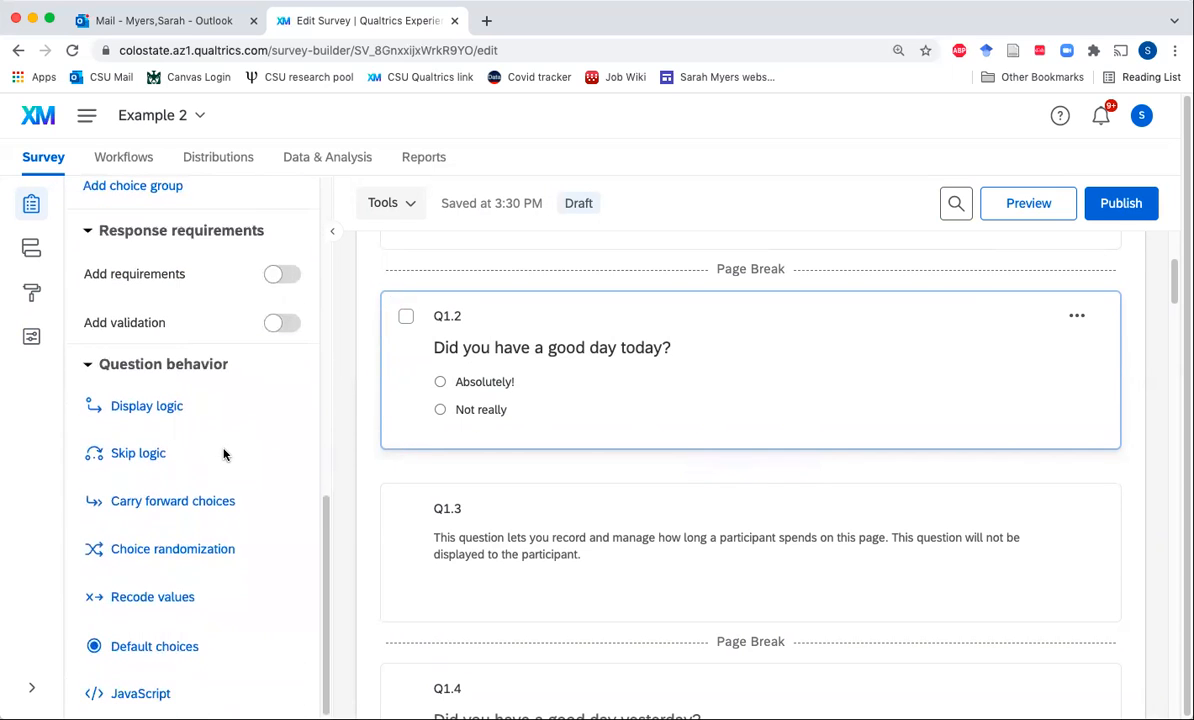
left_click(143, 453)
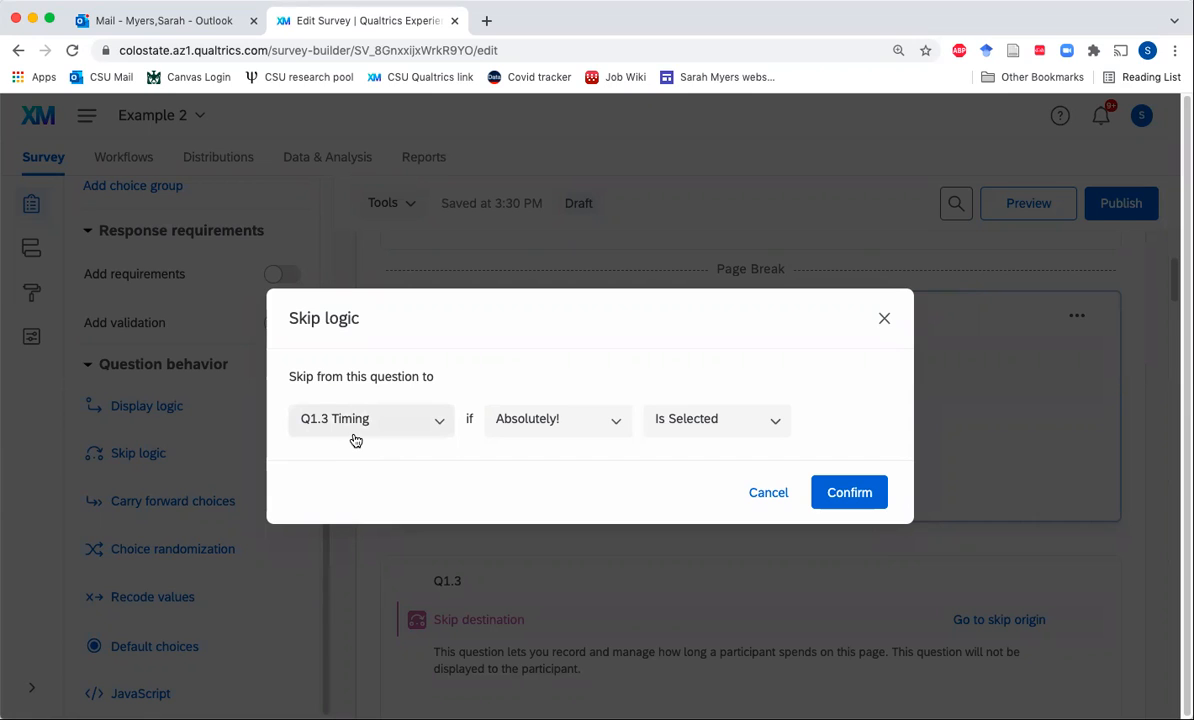
left_click(515, 425)
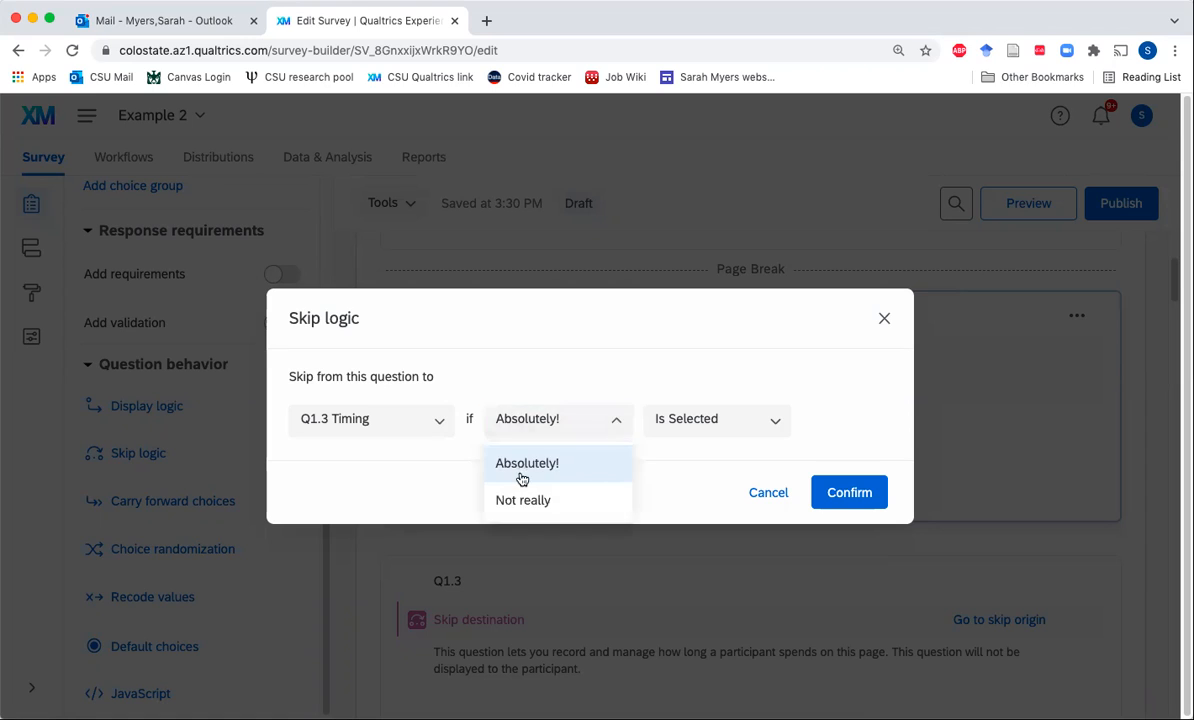
left_click(525, 463)
left_click(670, 433)
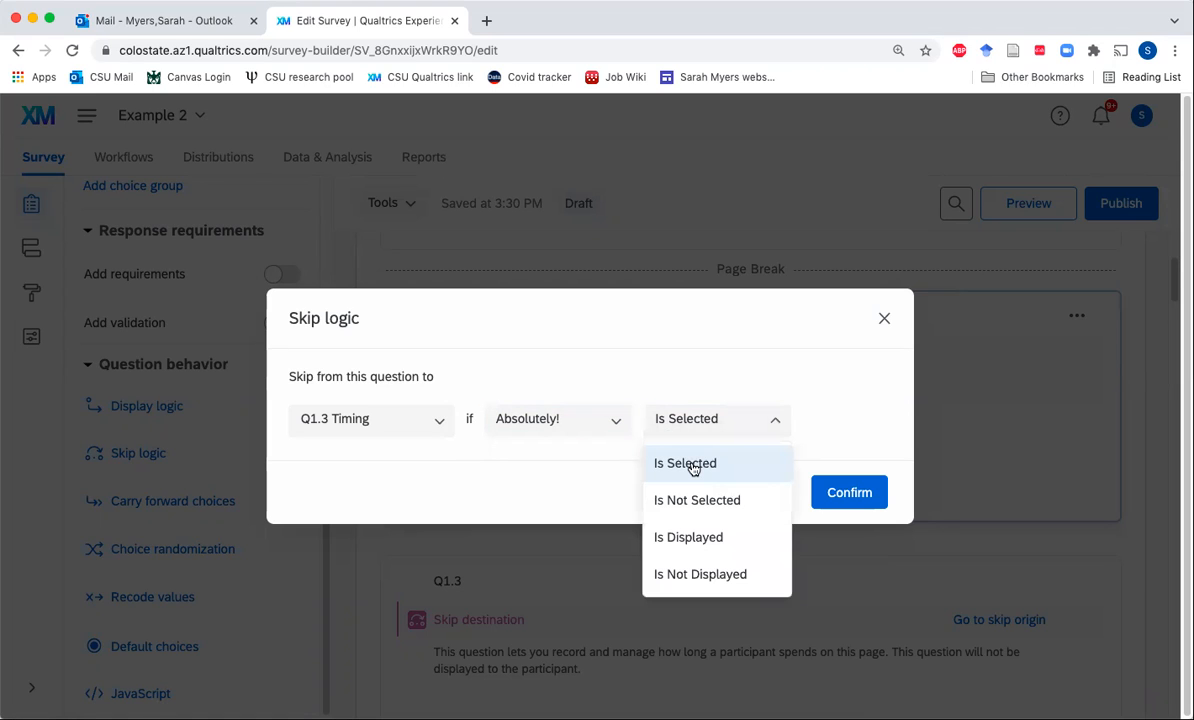
left_click(692, 466)
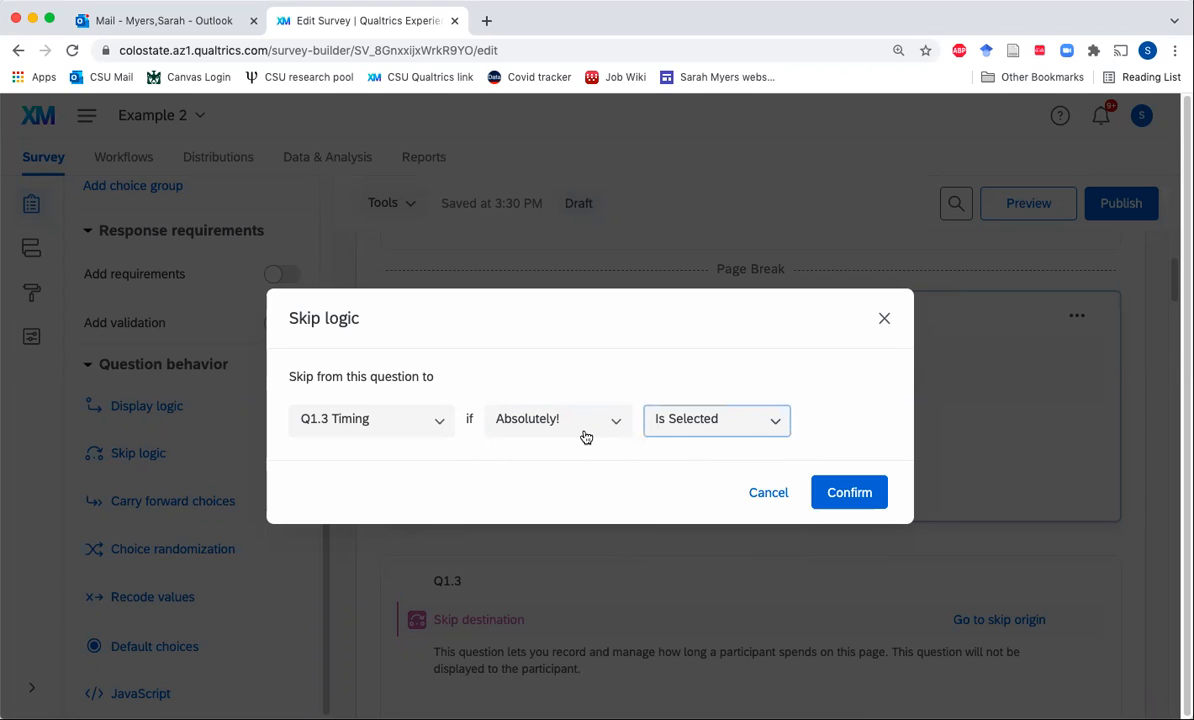
left_click(424, 425)
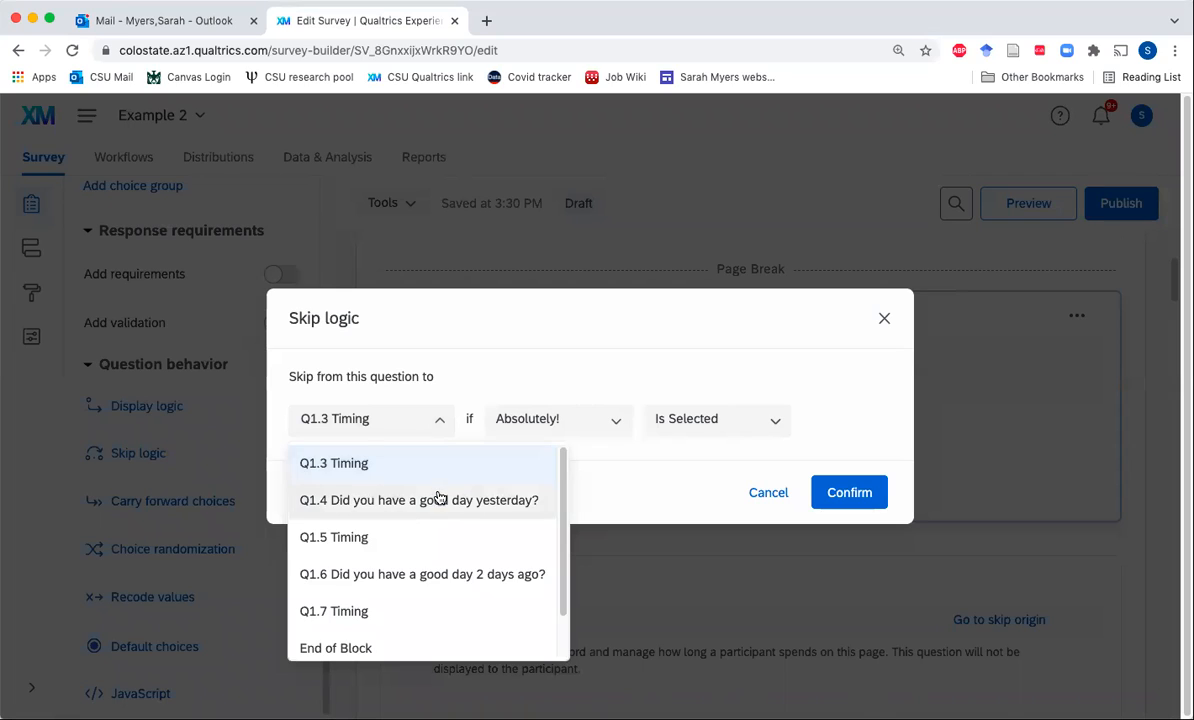
scroll(438, 497, "down", 1)
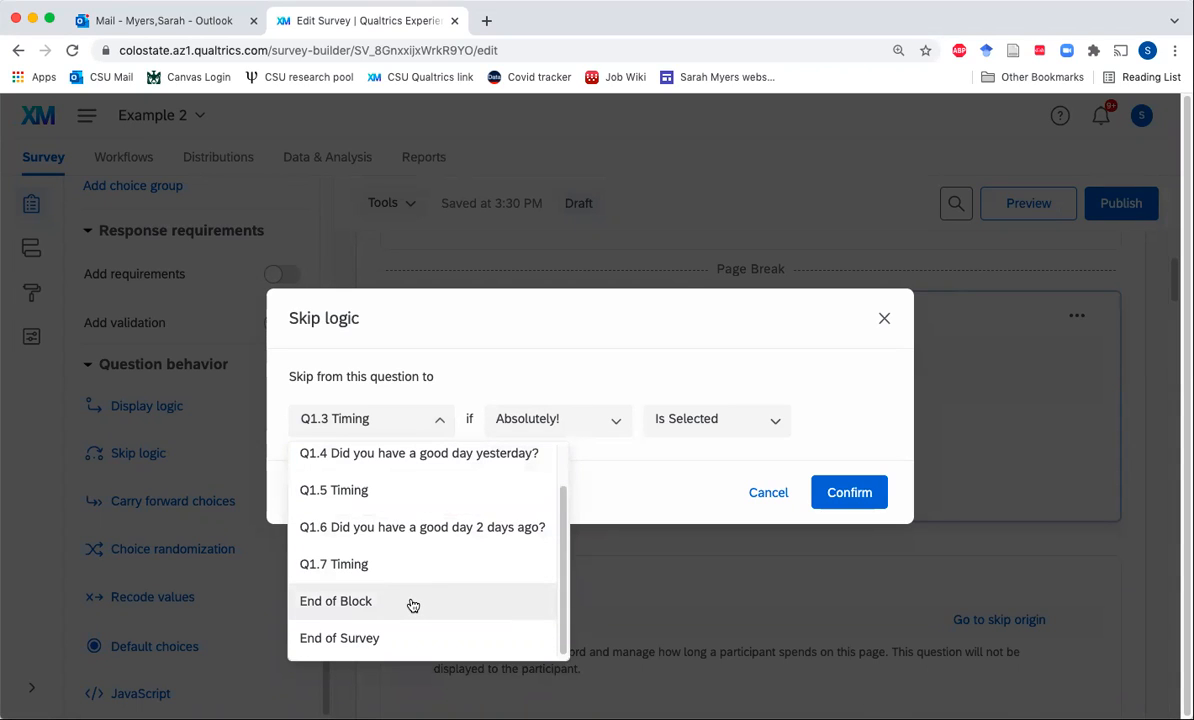
left_click(413, 603)
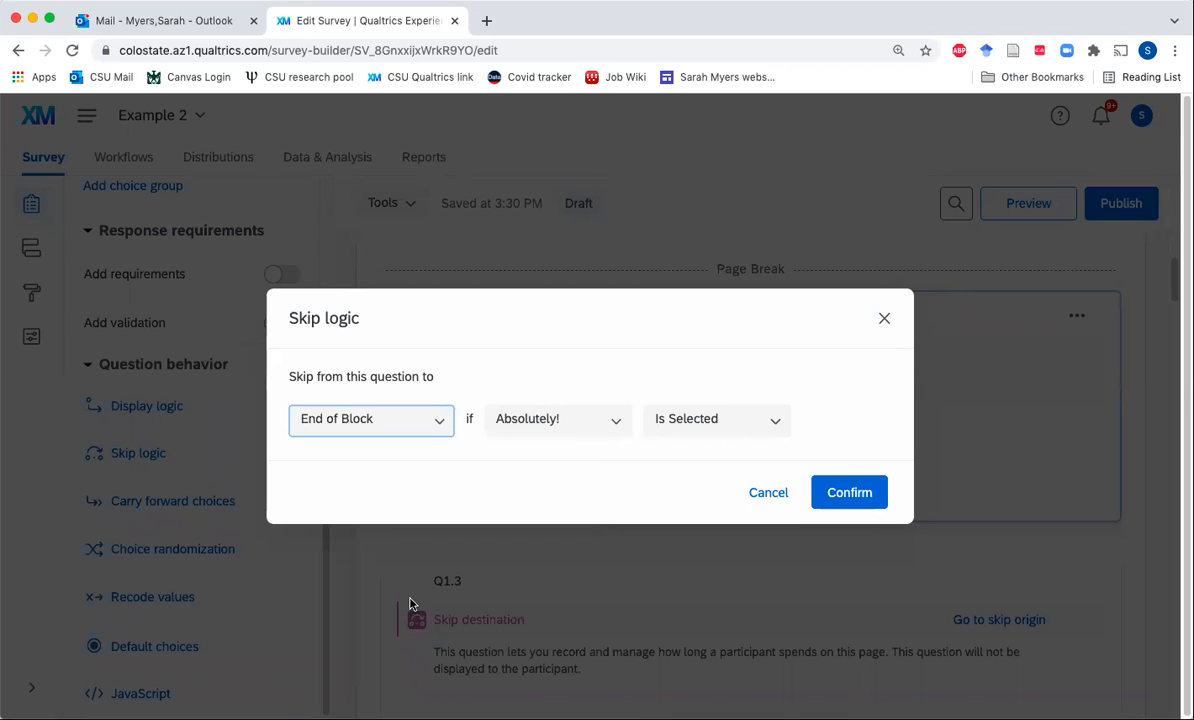
left_click(826, 505)
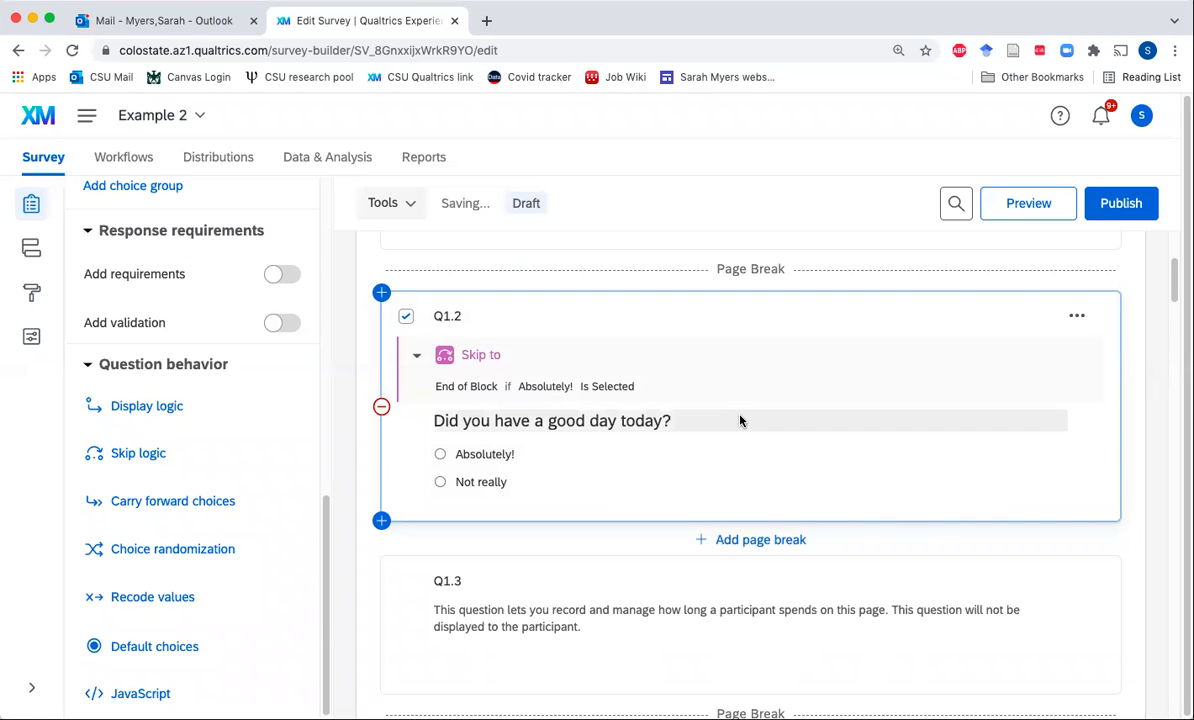
Check the following questions and Block 2, and remove the skip logic from Q1.2
scroll(741, 418, "down", 5)
scroll(740, 417, "down", 9)
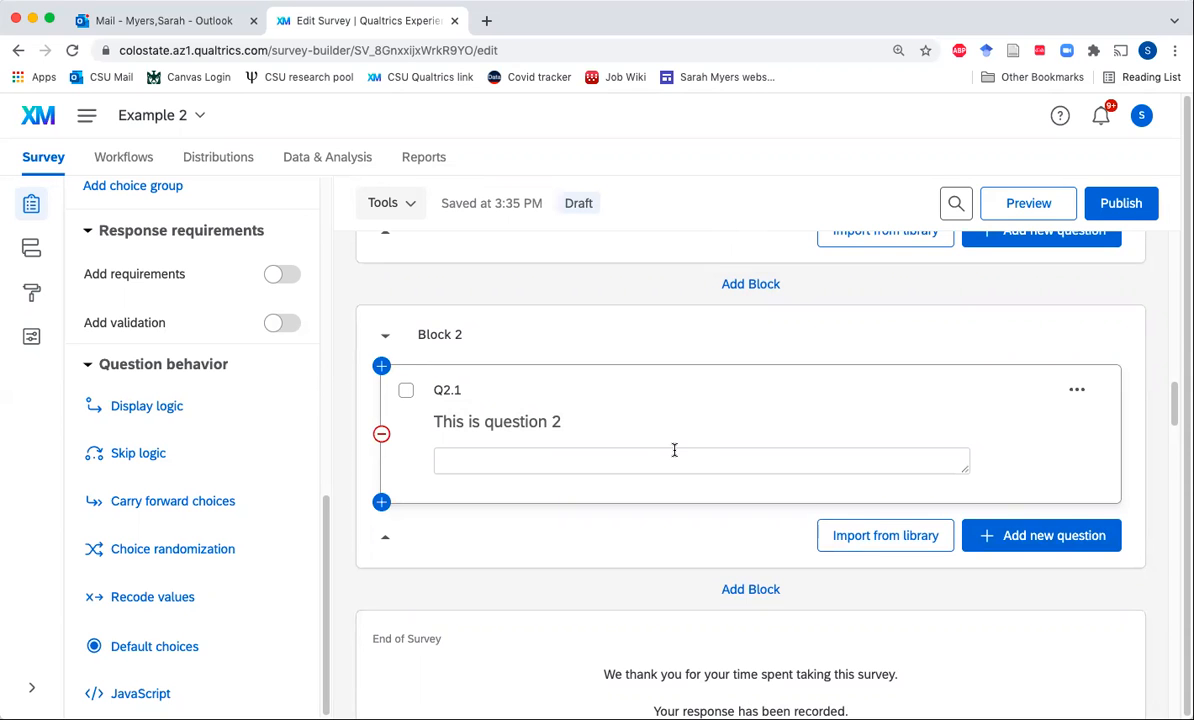
scroll(674, 450, "up", 8)
scroll(676, 451, "up", 5)
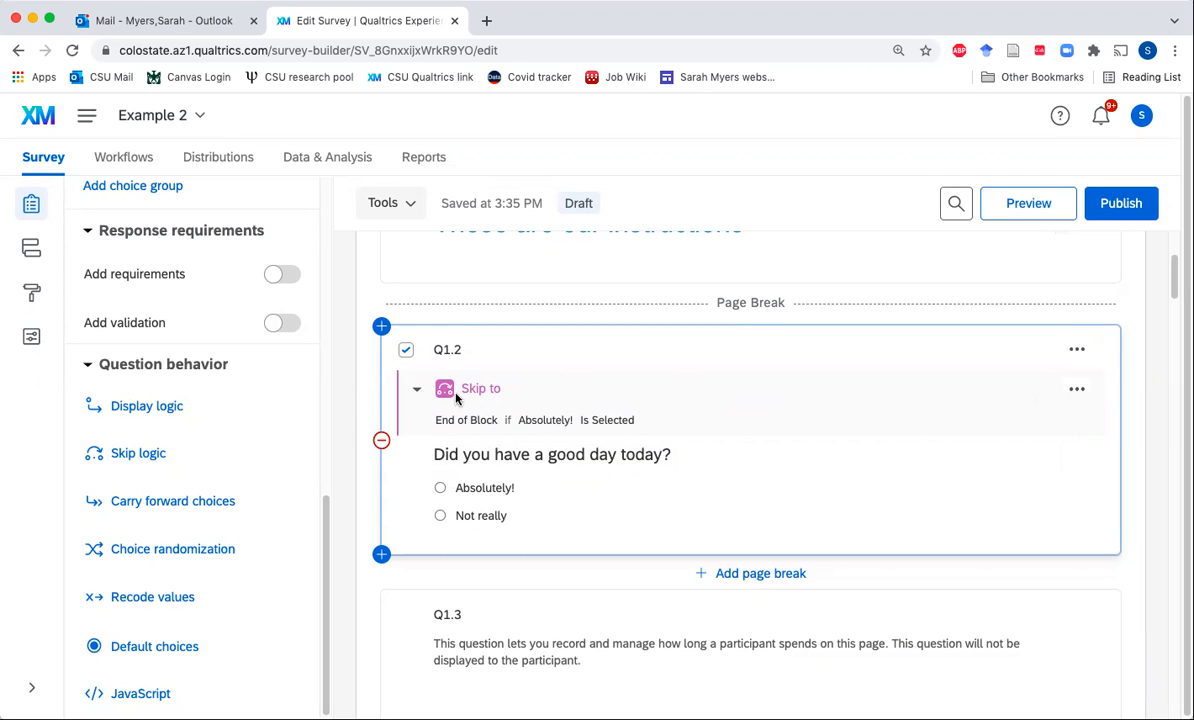
left_click(1076, 391)
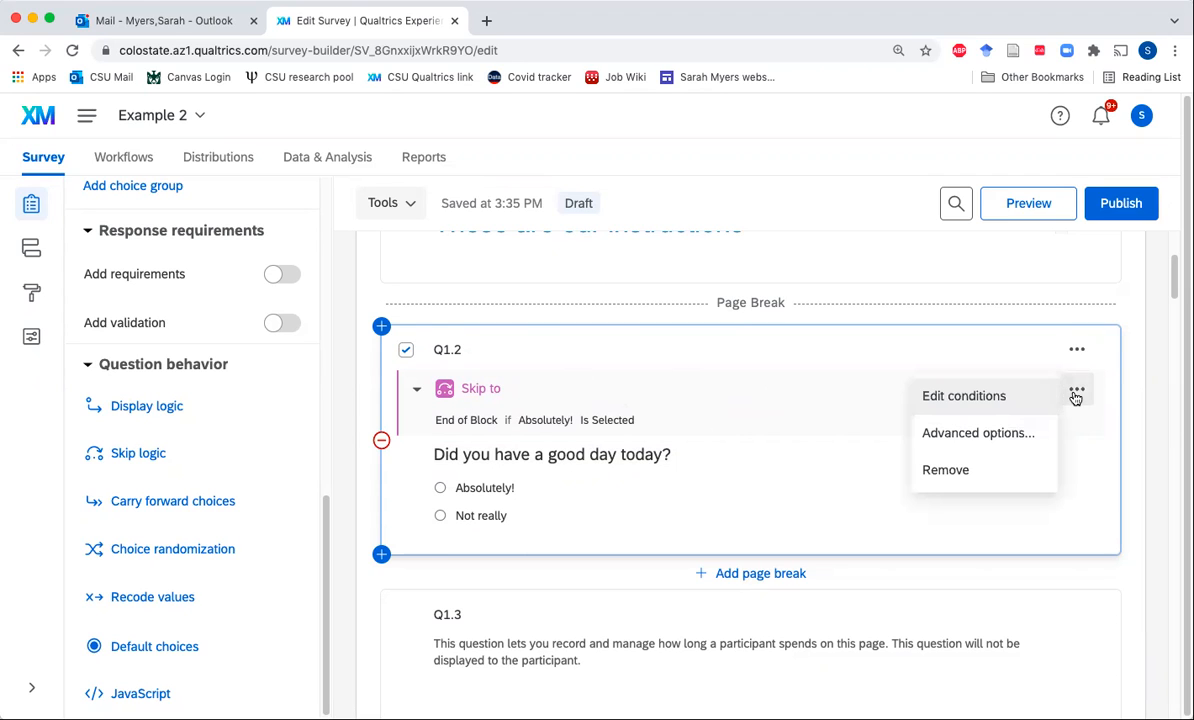
left_click(945, 470)
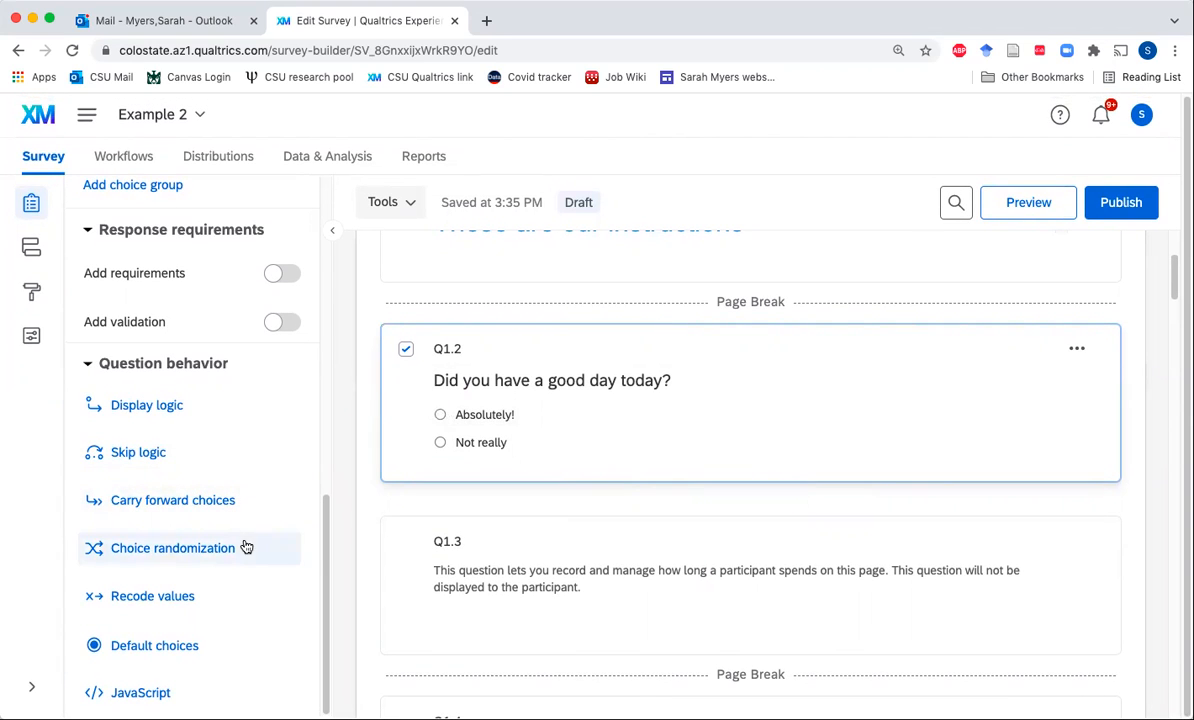
left_click(143, 408)
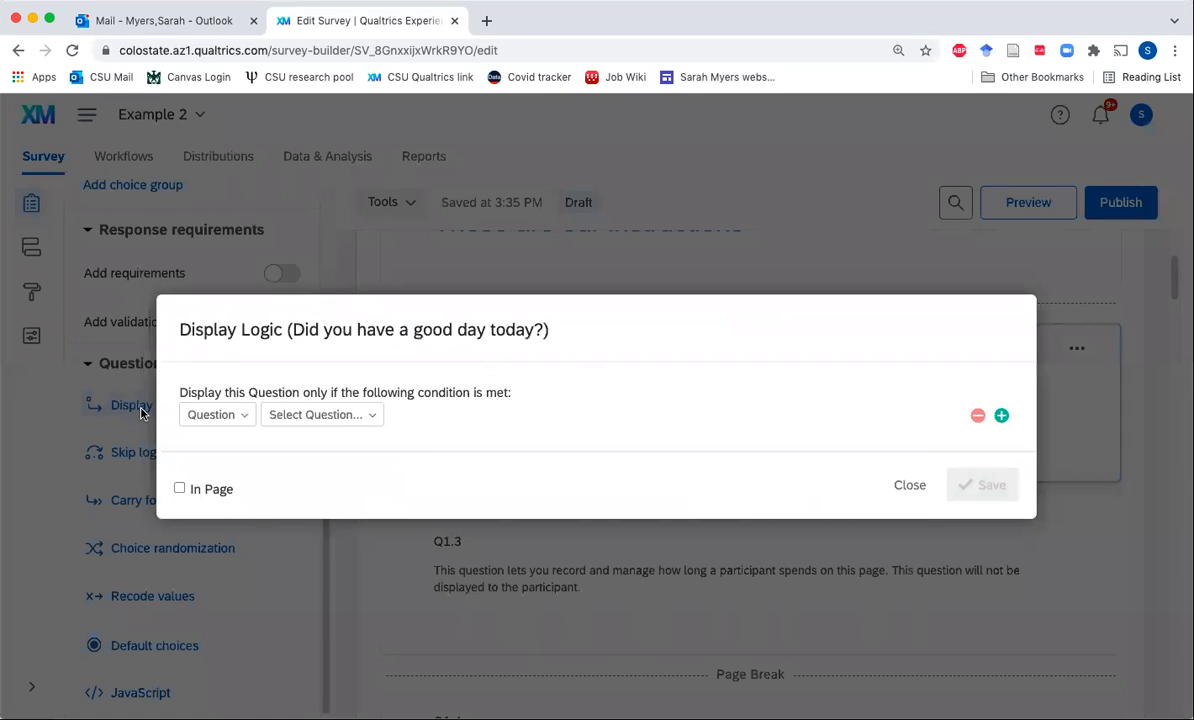
left_click(218, 415)
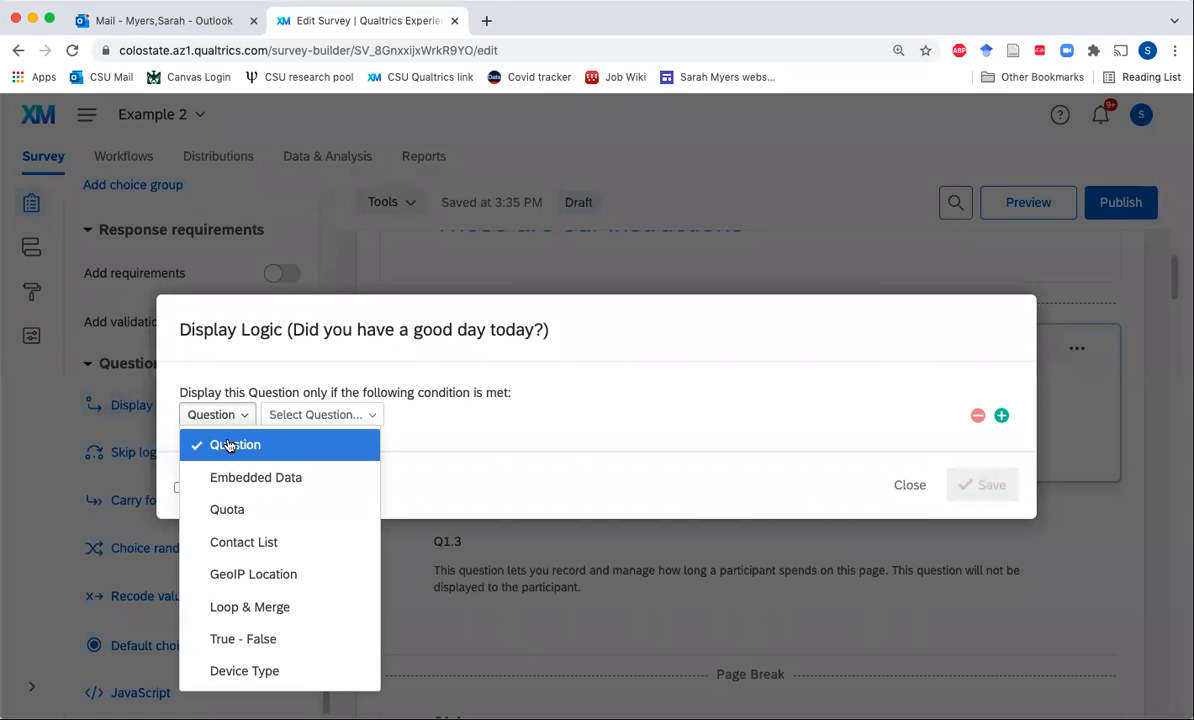
left_click(228, 445)
left_click(298, 422)
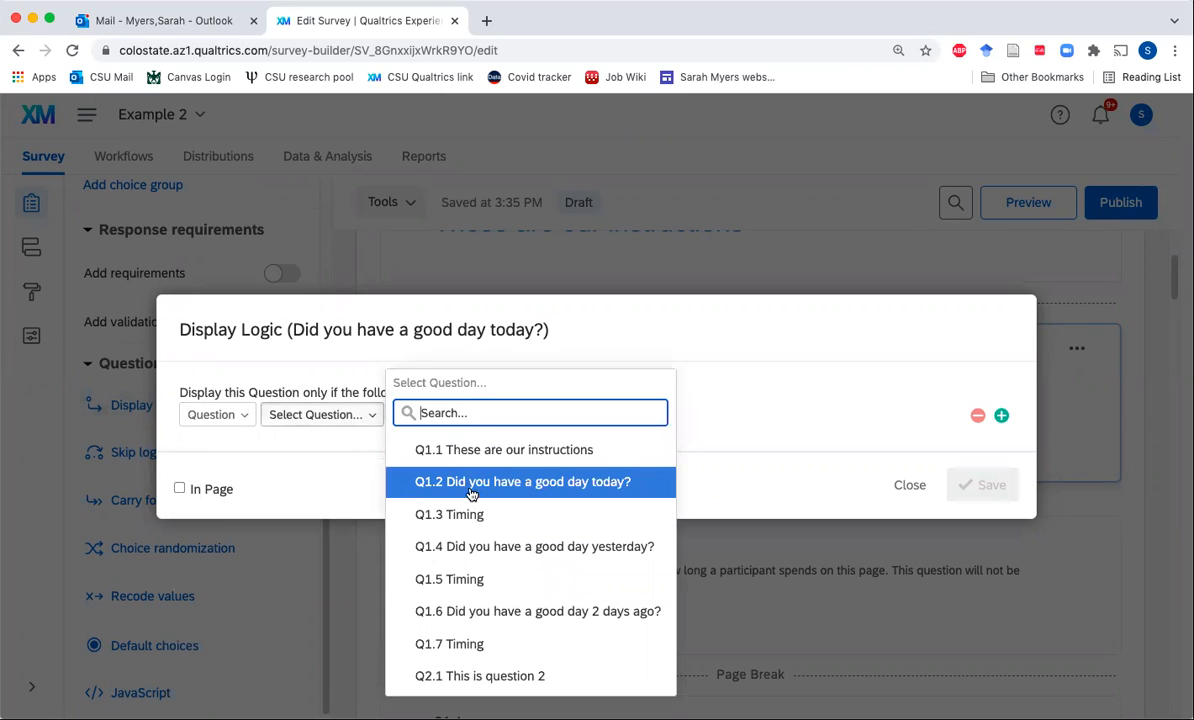
left_click(551, 494)
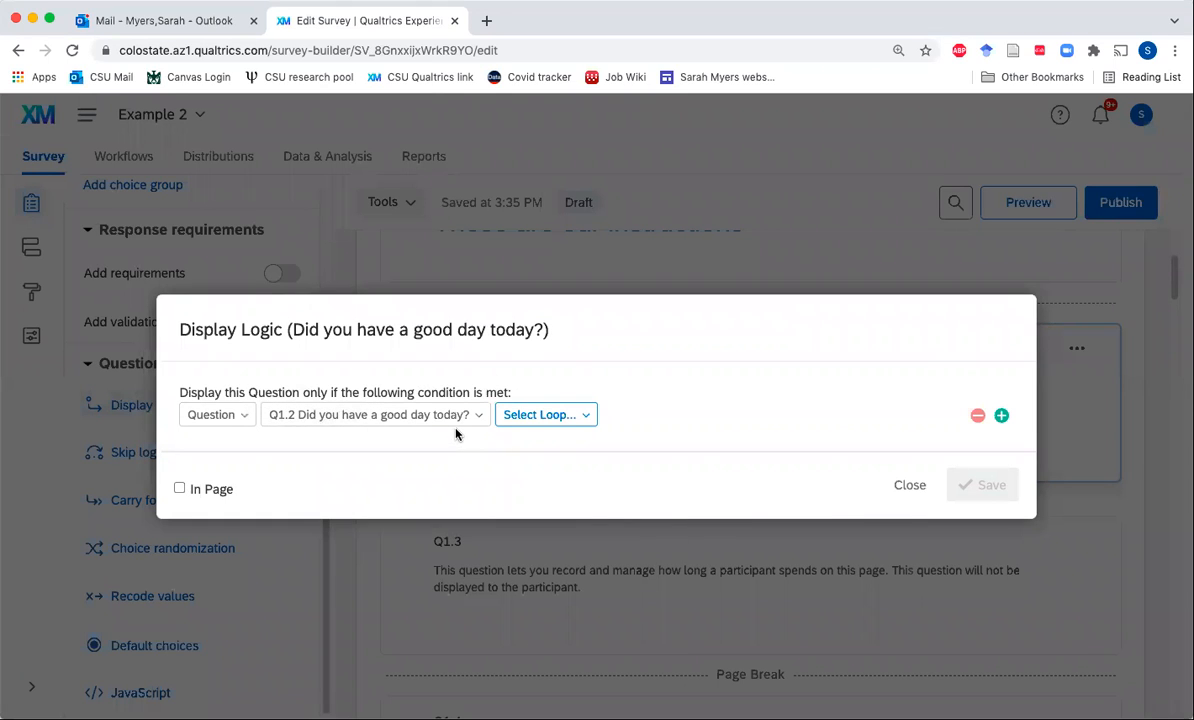
left_click(562, 406)
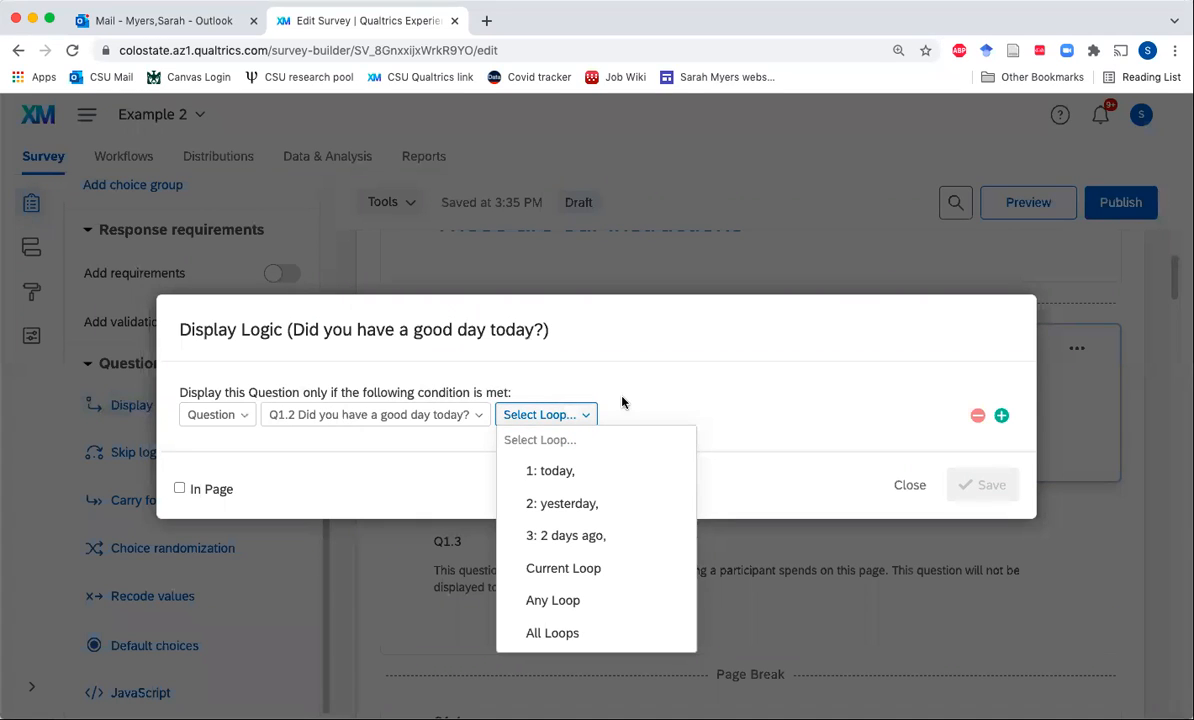
left_click(579, 368)
left_click(408, 418)
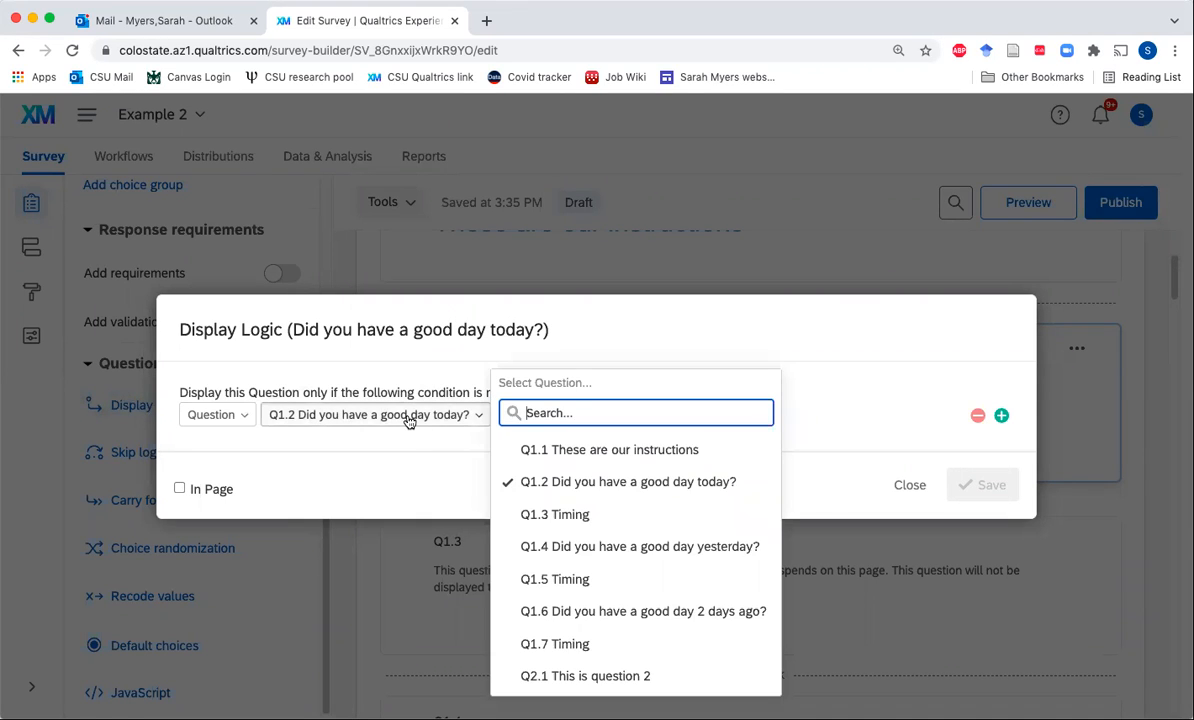
left_click(341, 493)
left_click(215, 418)
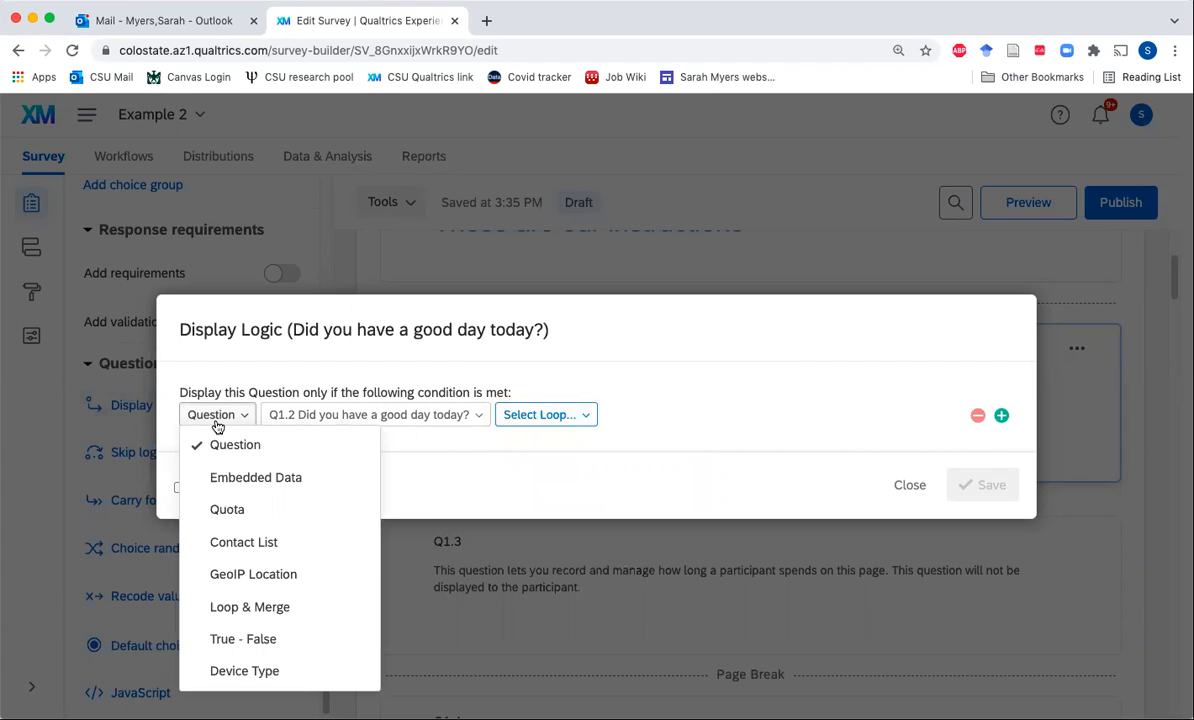
left_click(215, 444)
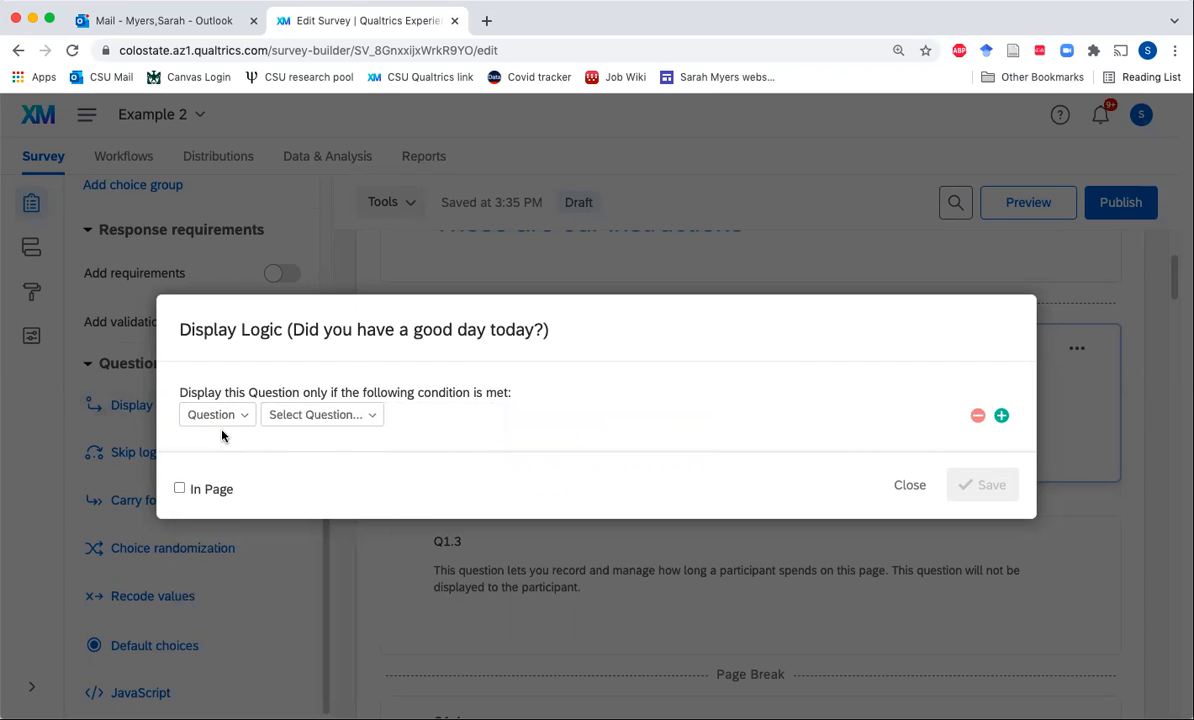
left_click(318, 416)
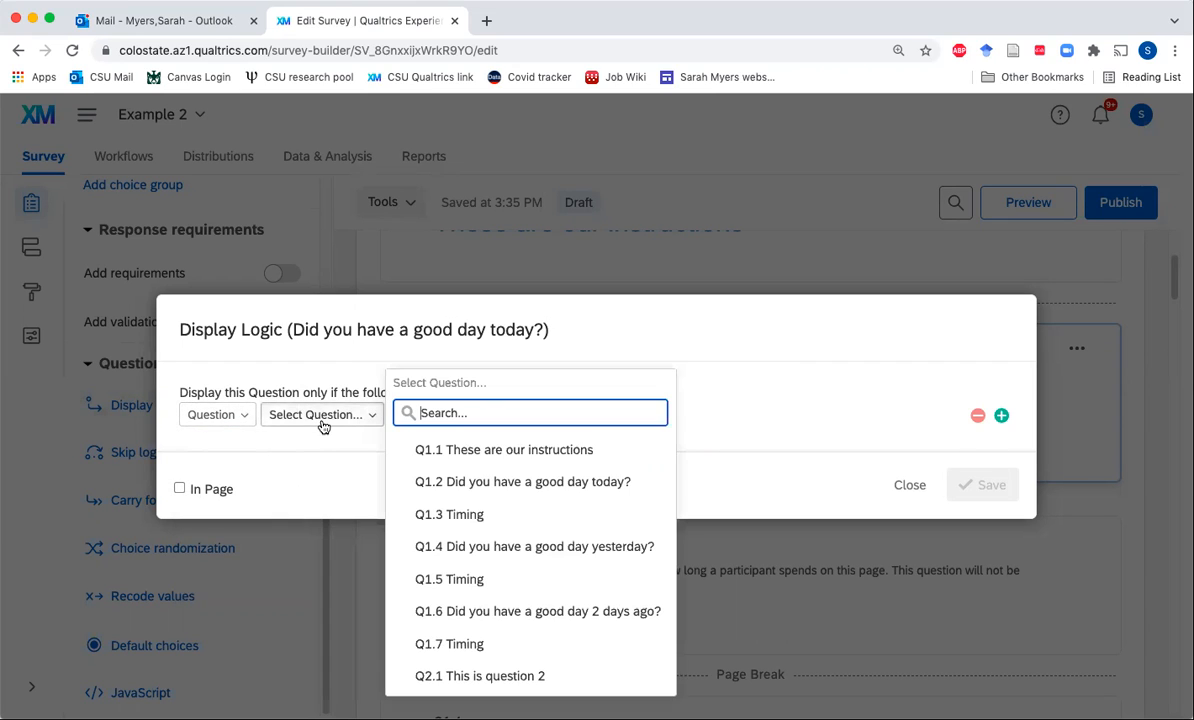
left_click(450, 482)
left_click(527, 418)
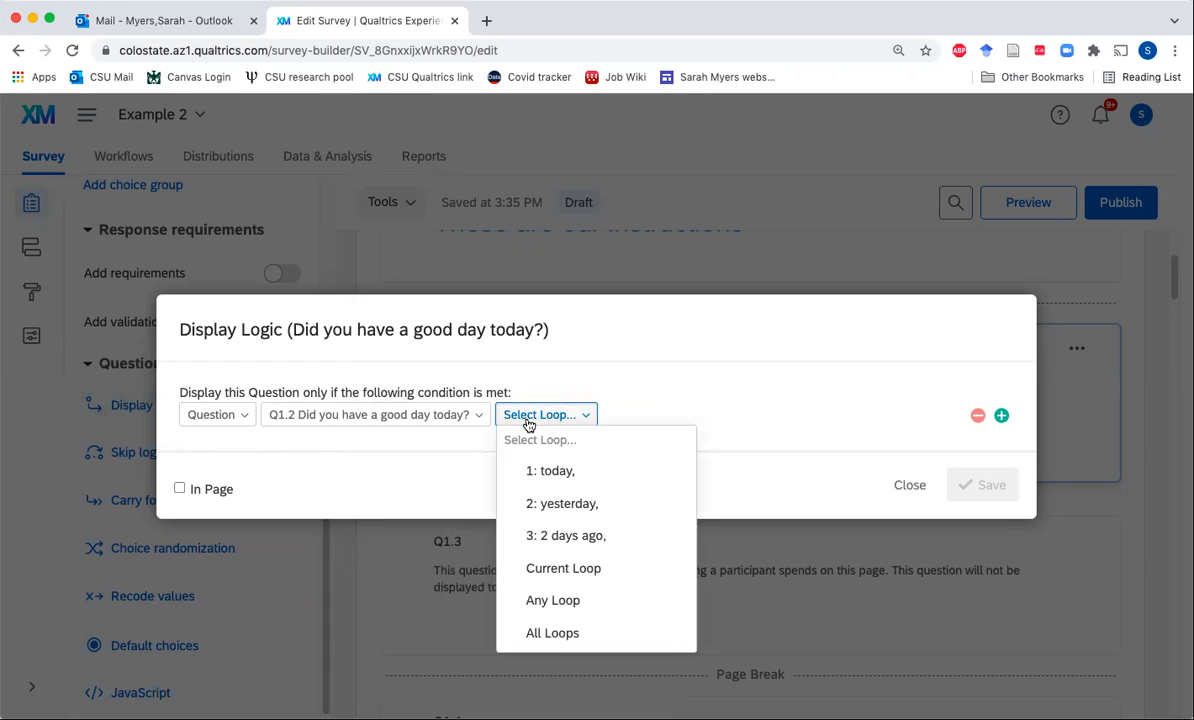
left_click(712, 399)
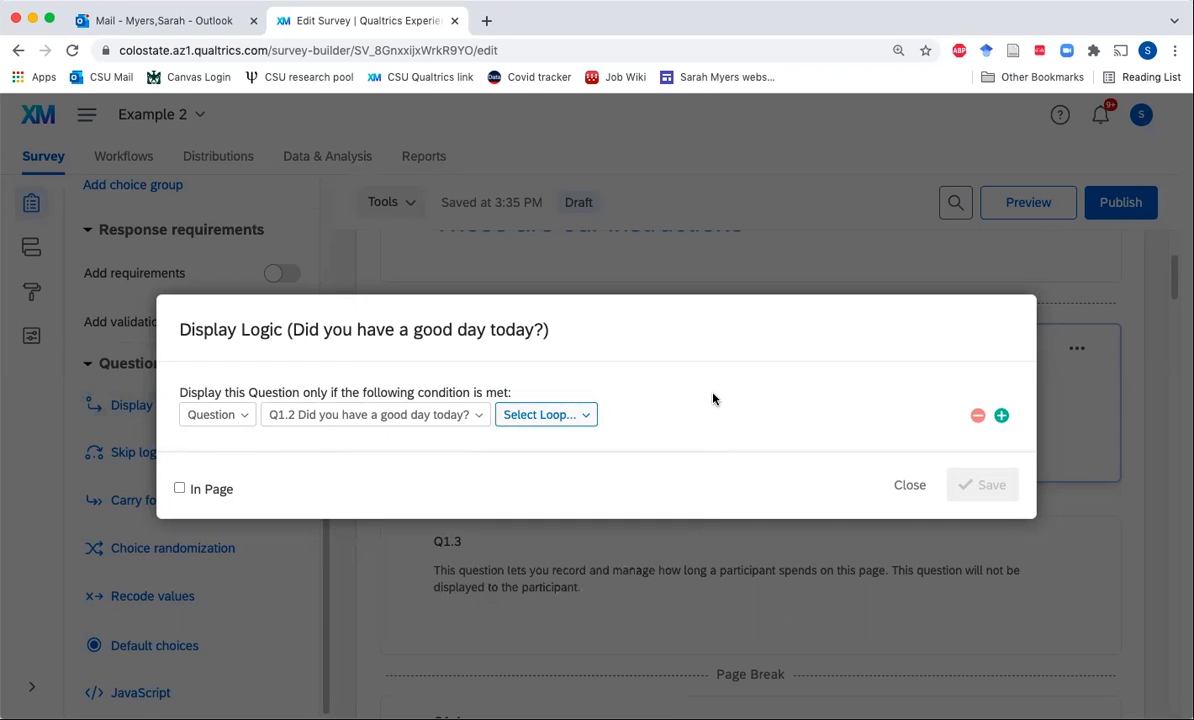
left_click(910, 485)
Turn off Loop & Merge for Block 1 and save the change
scroll(647, 467, "up", 2)
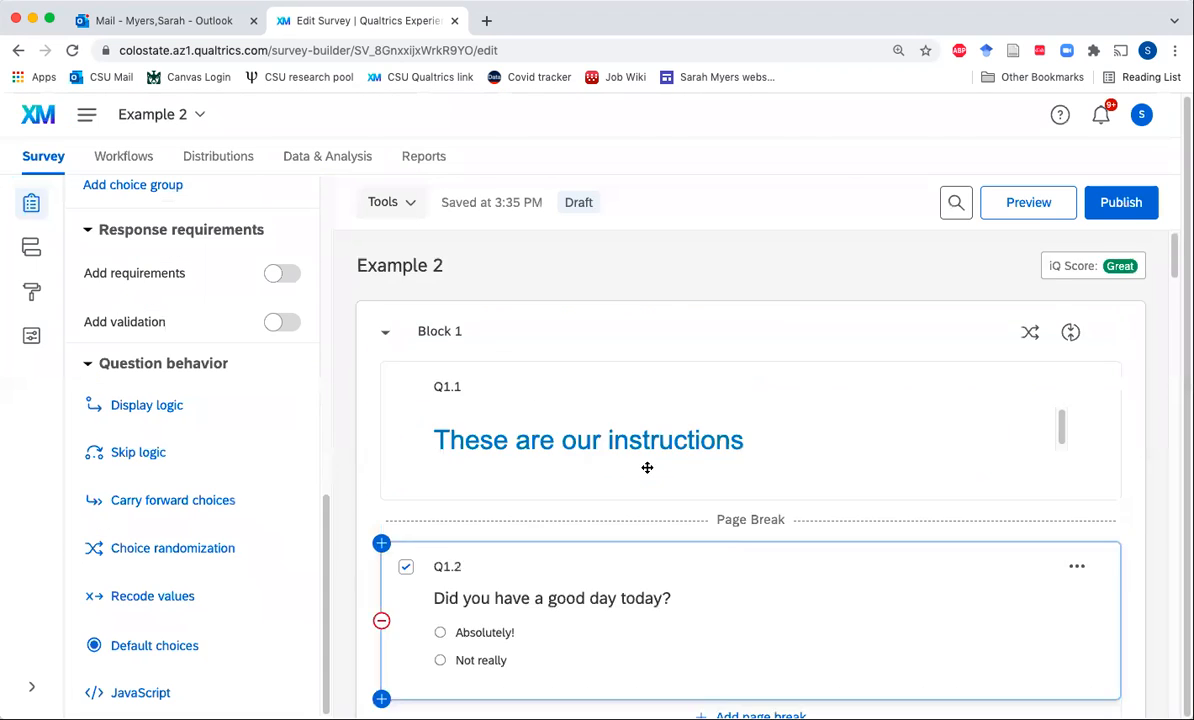
left_click(1071, 343)
left_click(1071, 343)
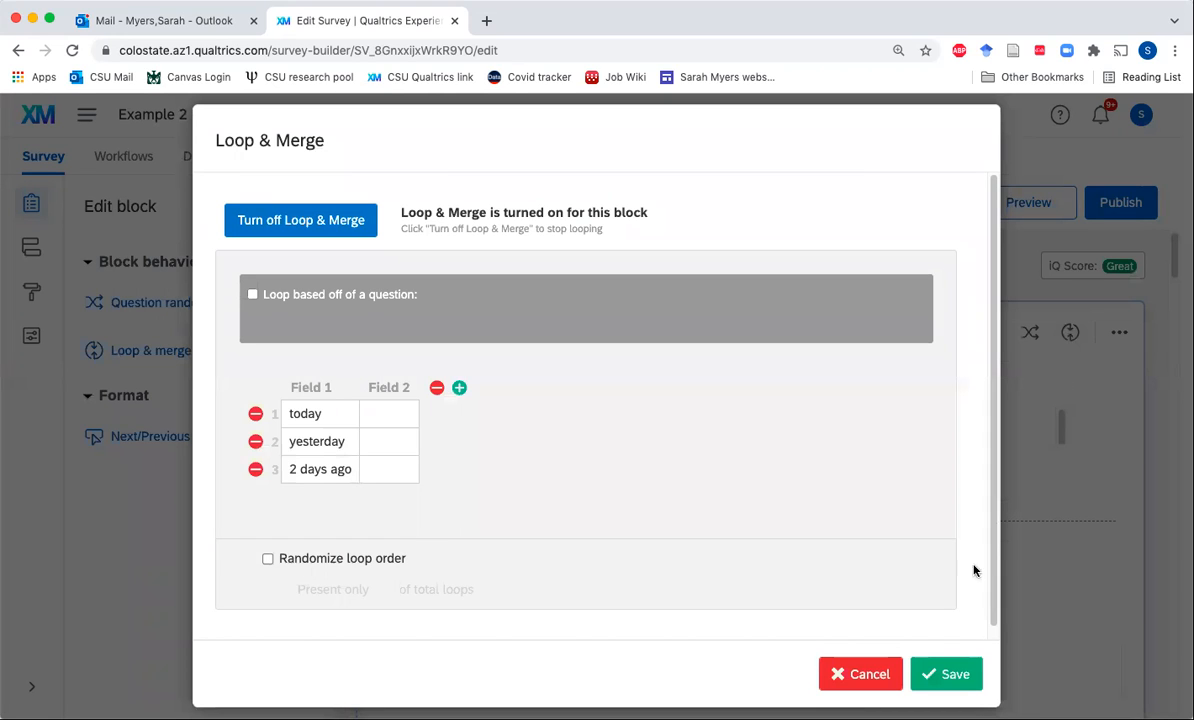
left_click(257, 229)
left_click(946, 674)
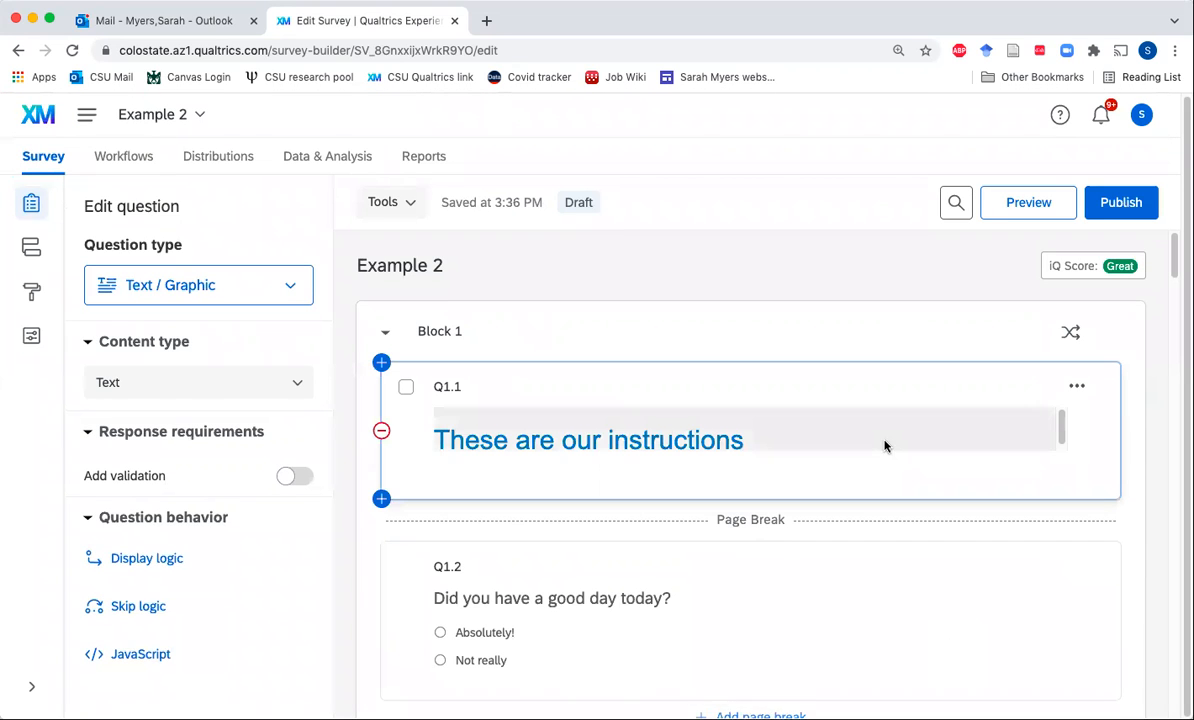
scroll(854, 496, "down", 1)
scroll(854, 496, "down", 3)
left_click(790, 493)
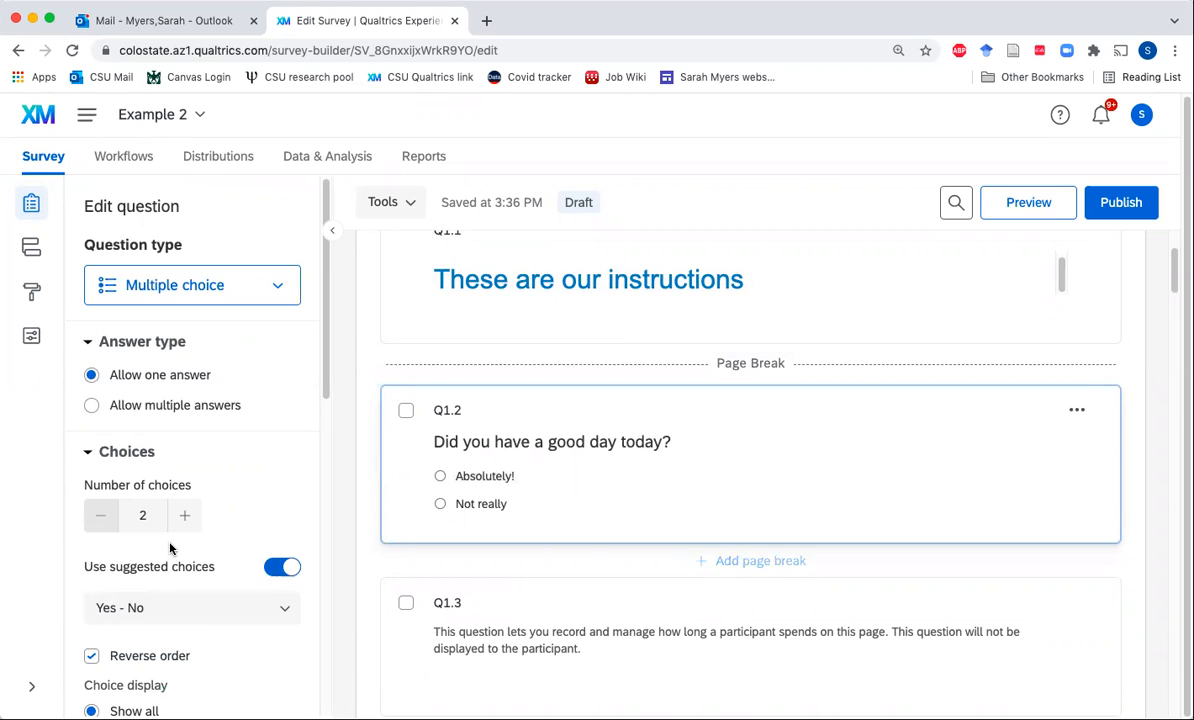
scroll(160, 520, "down", 8)
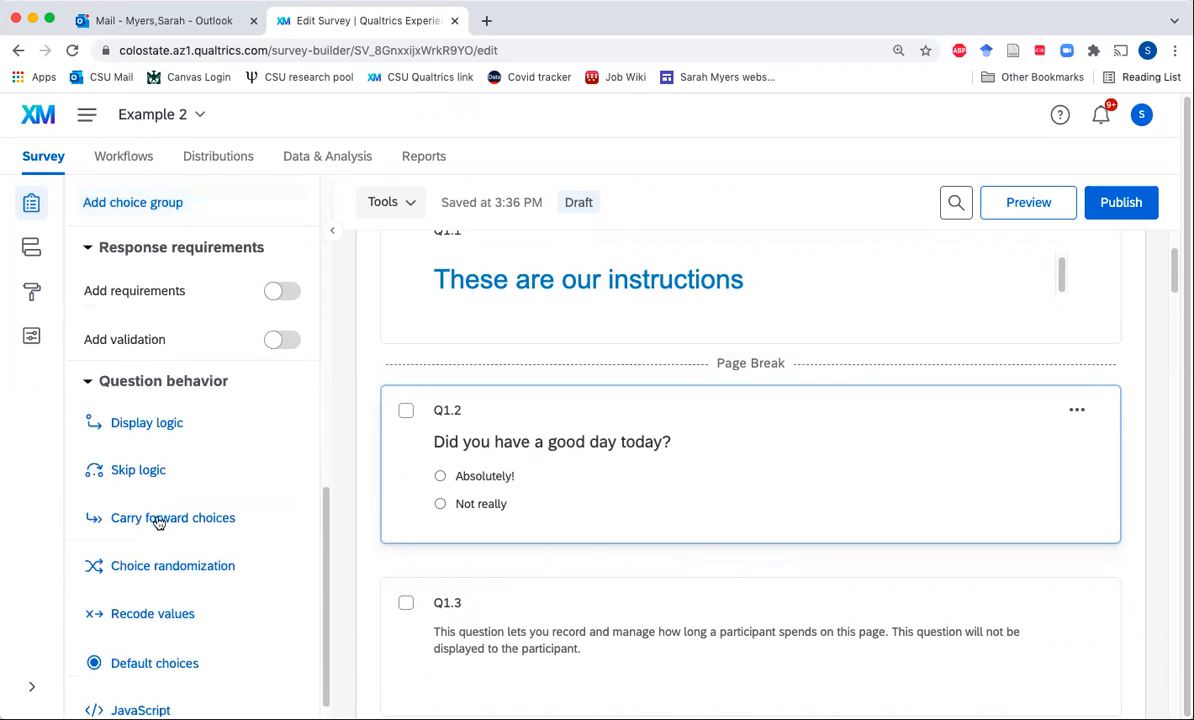
left_click(128, 423)
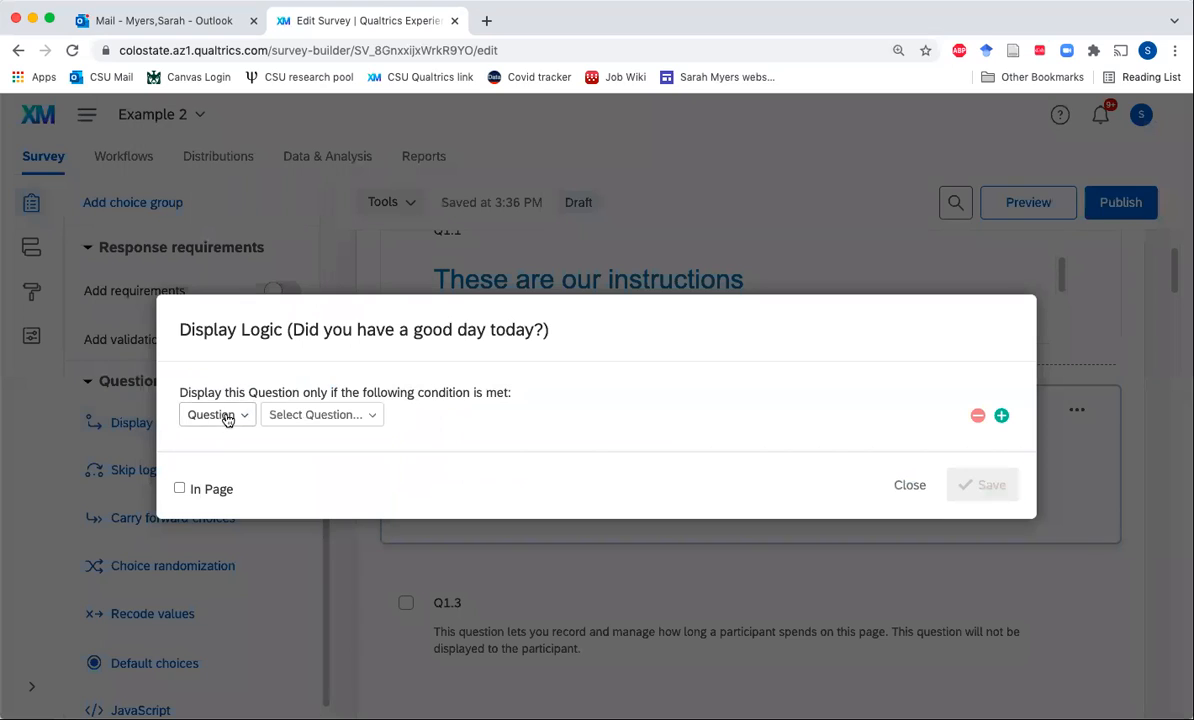
left_click(316, 415)
left_click(483, 482)
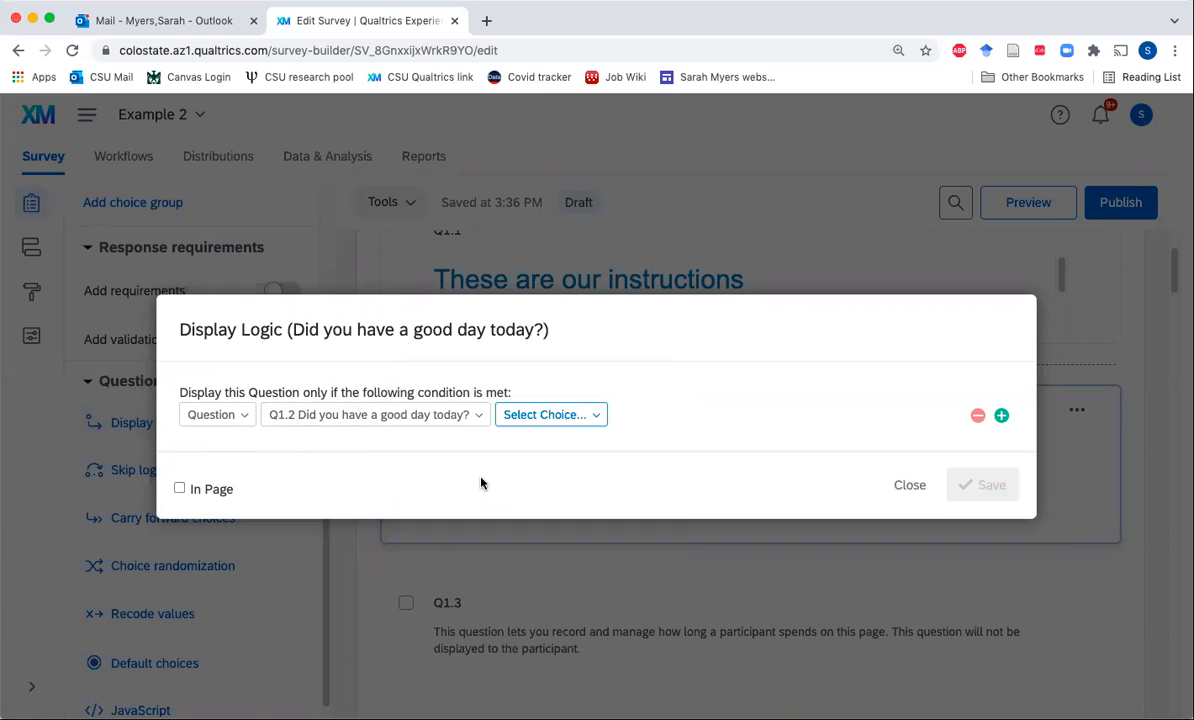
left_click(547, 414)
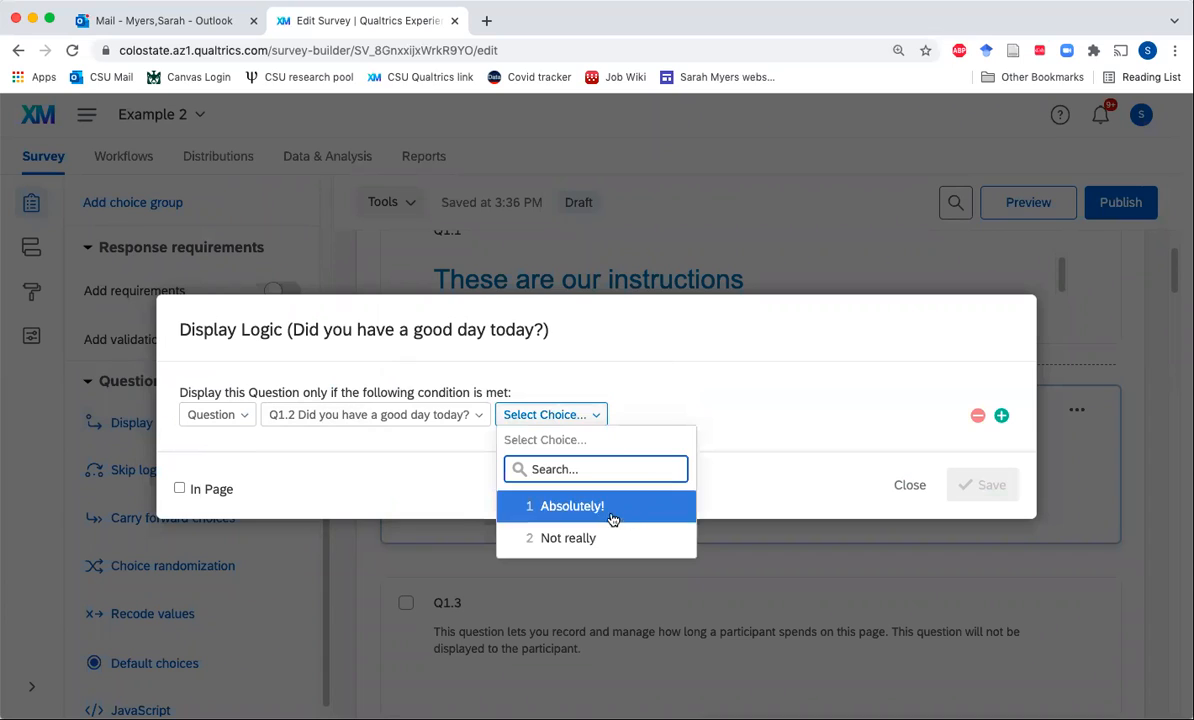
left_click(589, 542)
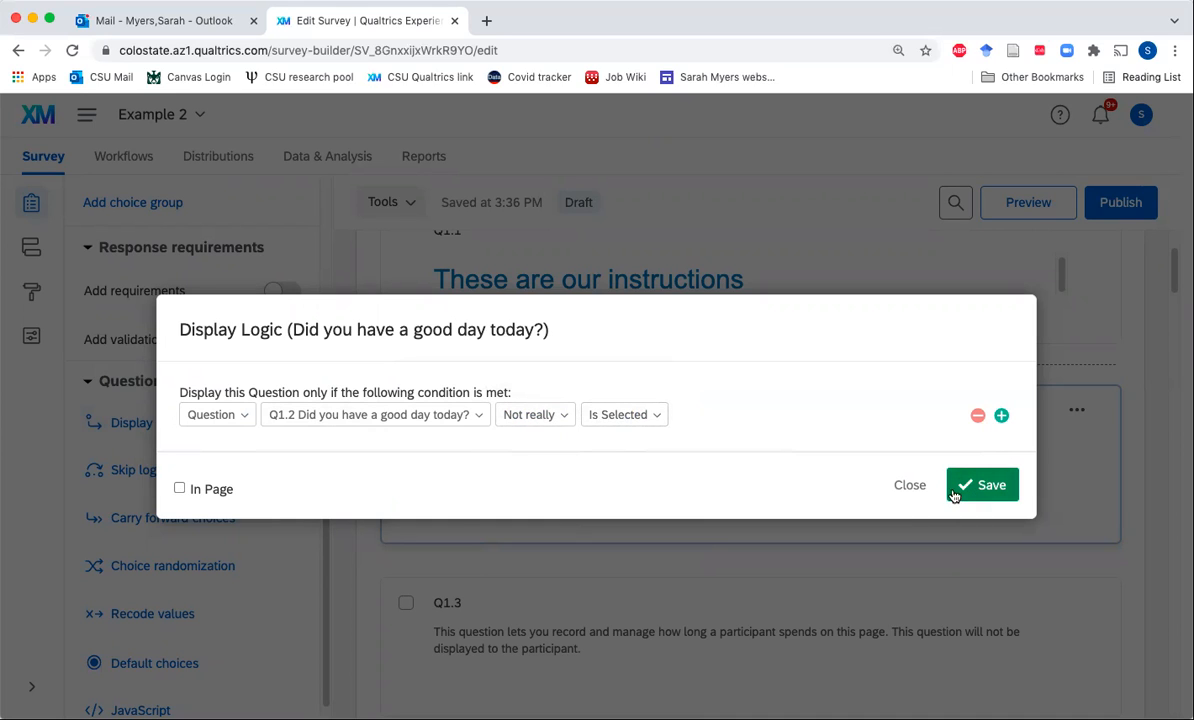
left_click(912, 485)
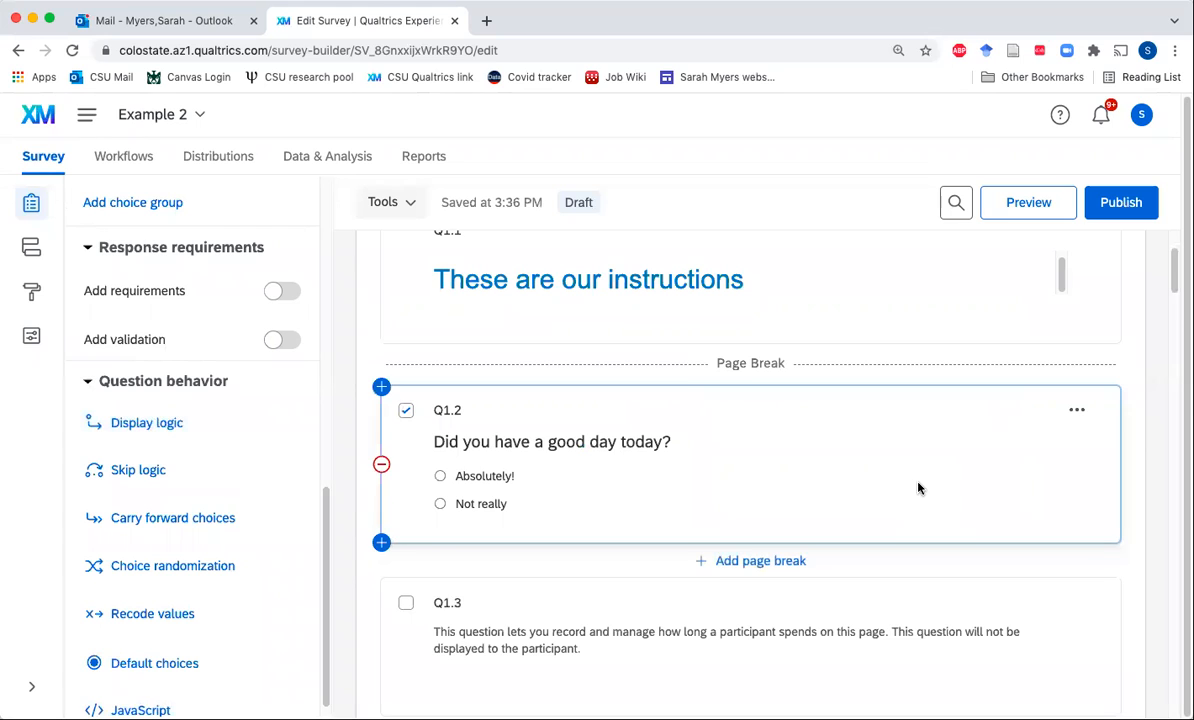
Add a new question directly below Q1.2 and set its question type to Text entry
scroll(886, 458, "down", 2)
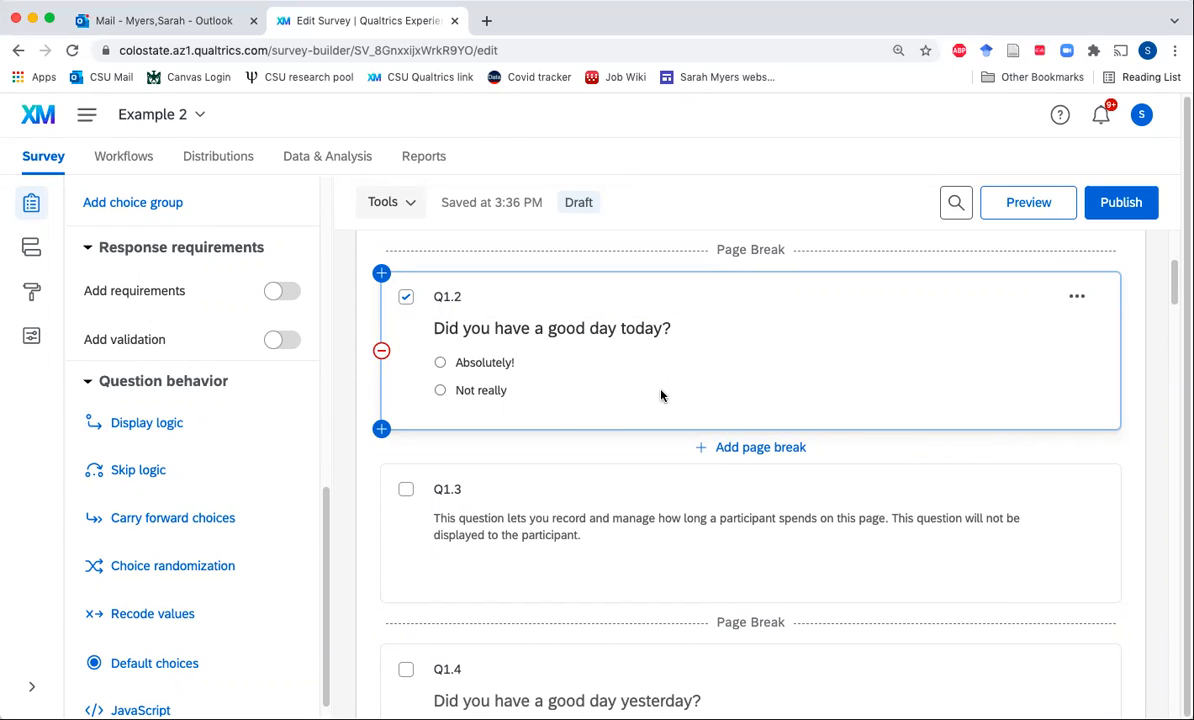
left_click(381, 429)
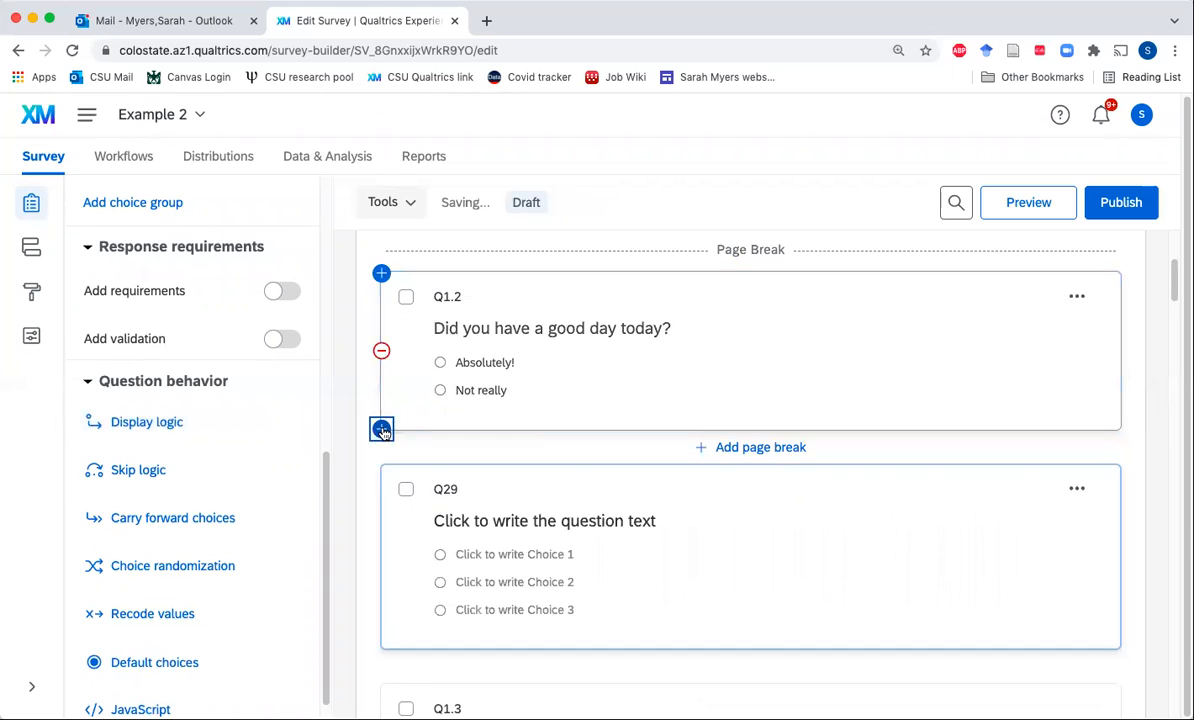
left_click(534, 420)
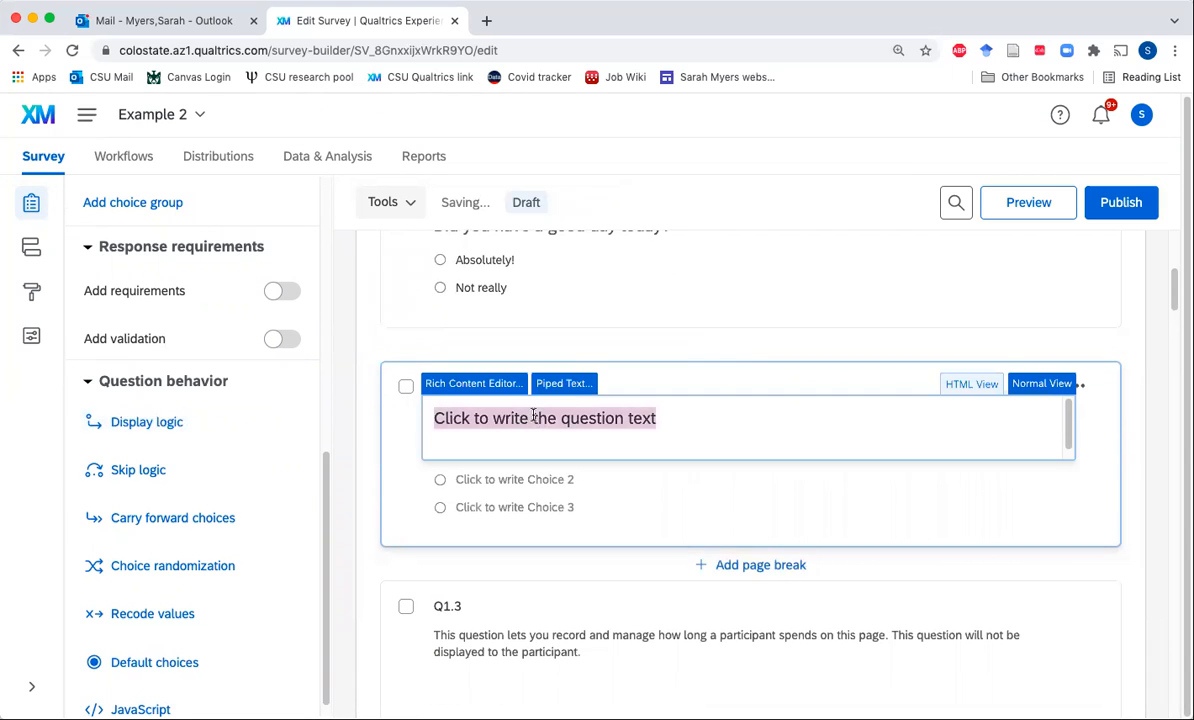
left_click(166, 281)
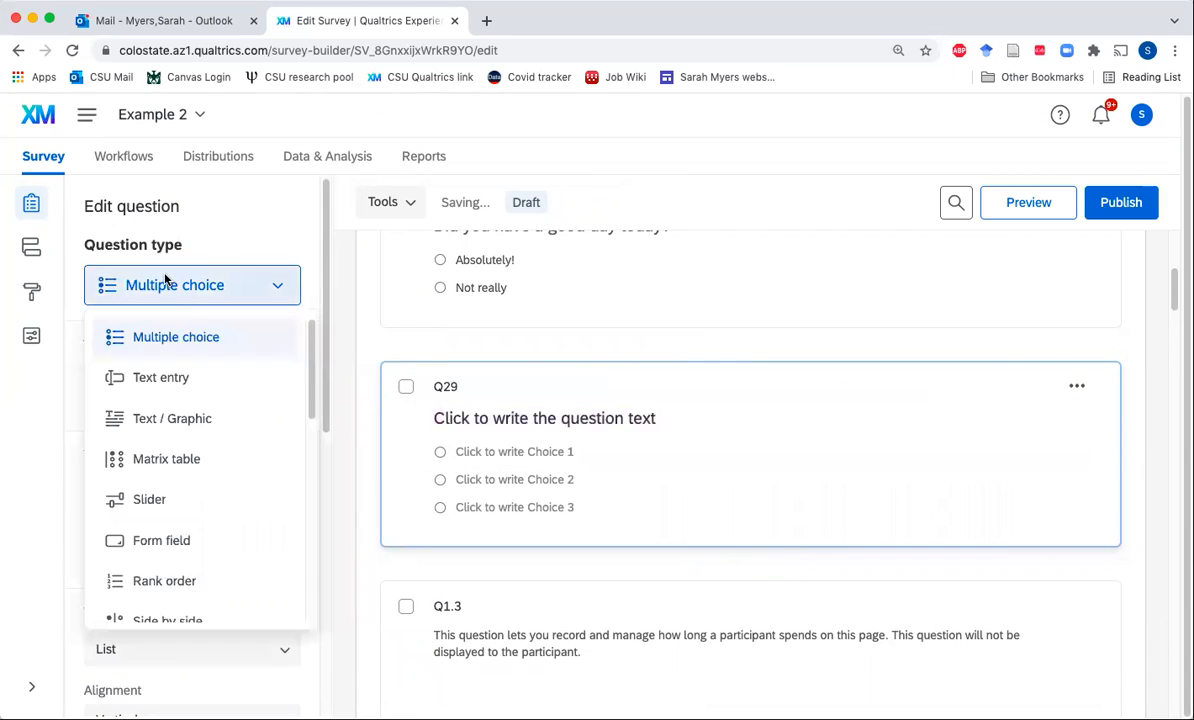
left_click(180, 376)
Set the new text entry question's wording to "Why was your day not good?"
left_click(491, 421)
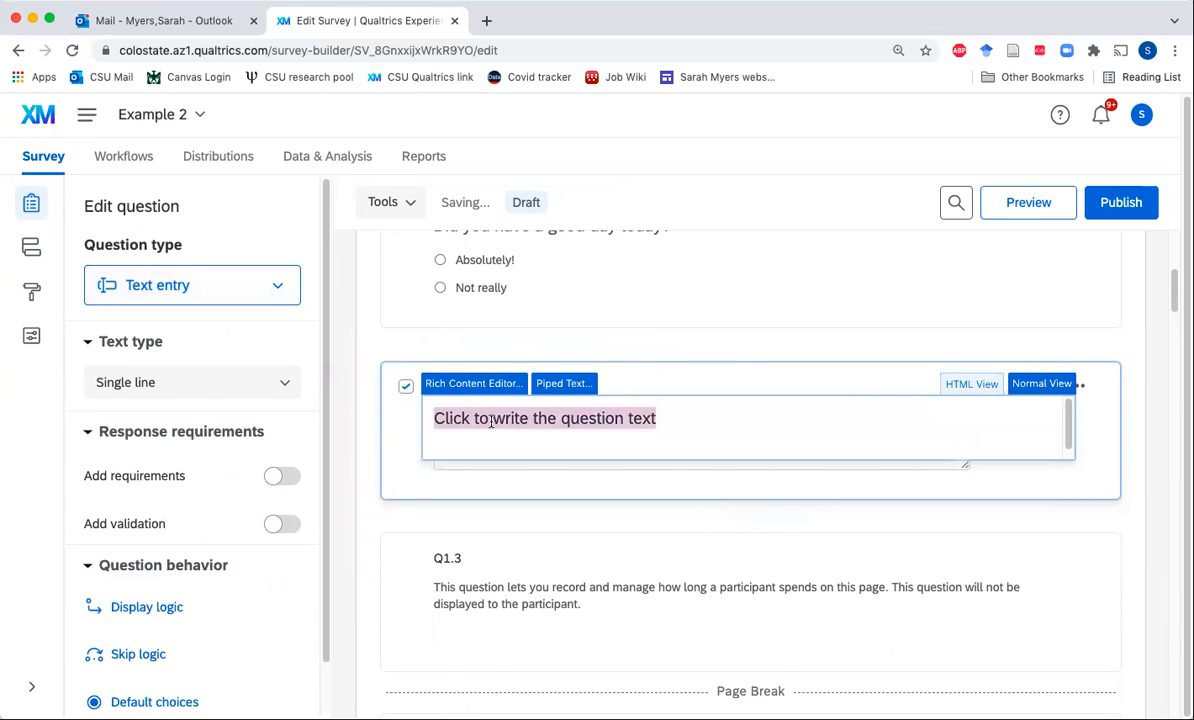
type("Why was you")
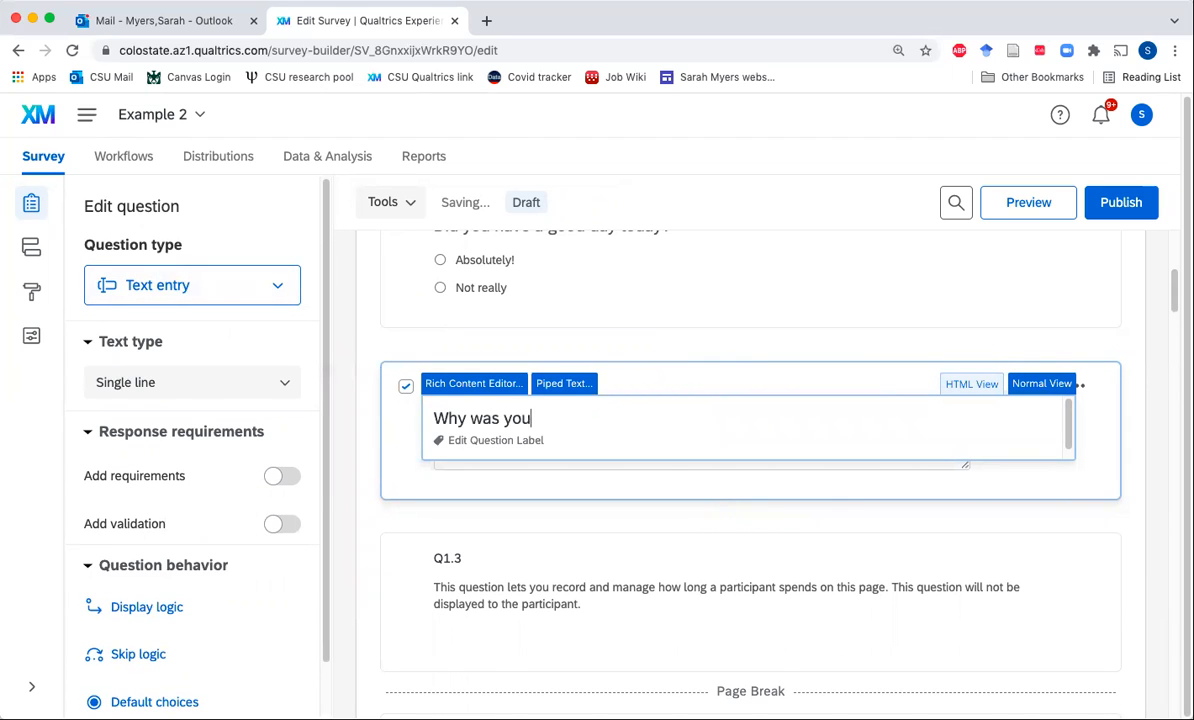
type("r day not good?")
left_click(410, 469)
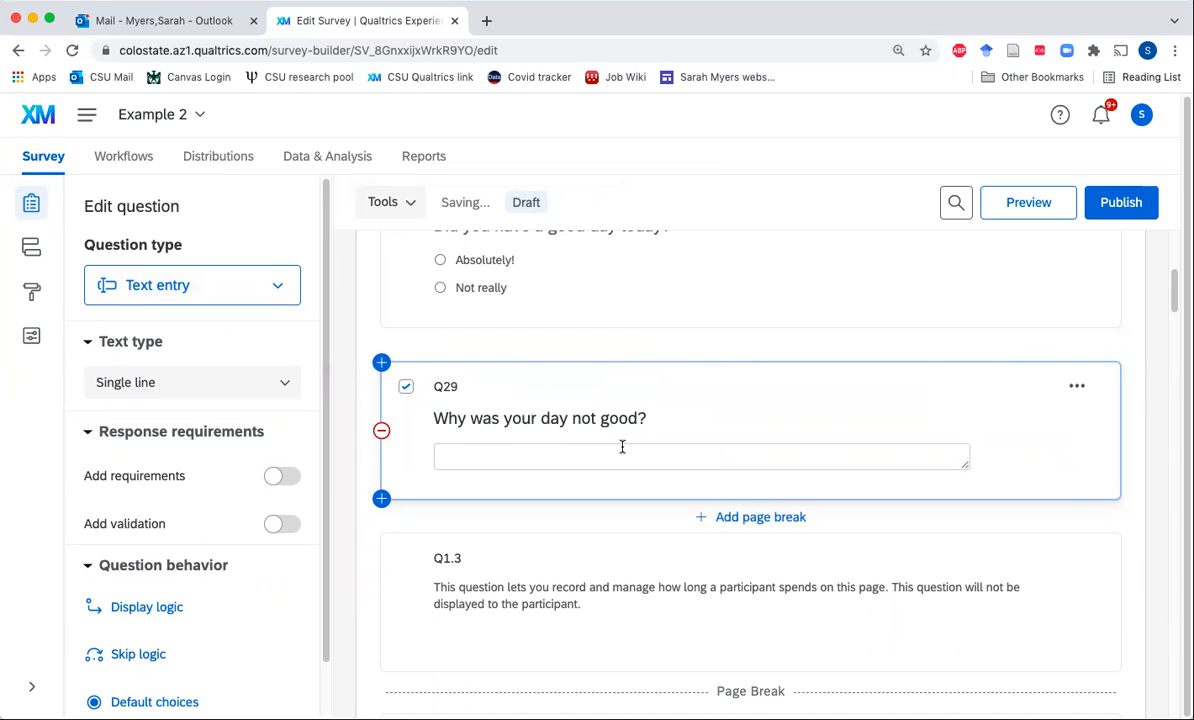
Add display logic to "Why was your day not good?" so it displays only if "Not really" is selected in Q1.2, leaving In Page off
scroll(615, 450, "up", 2)
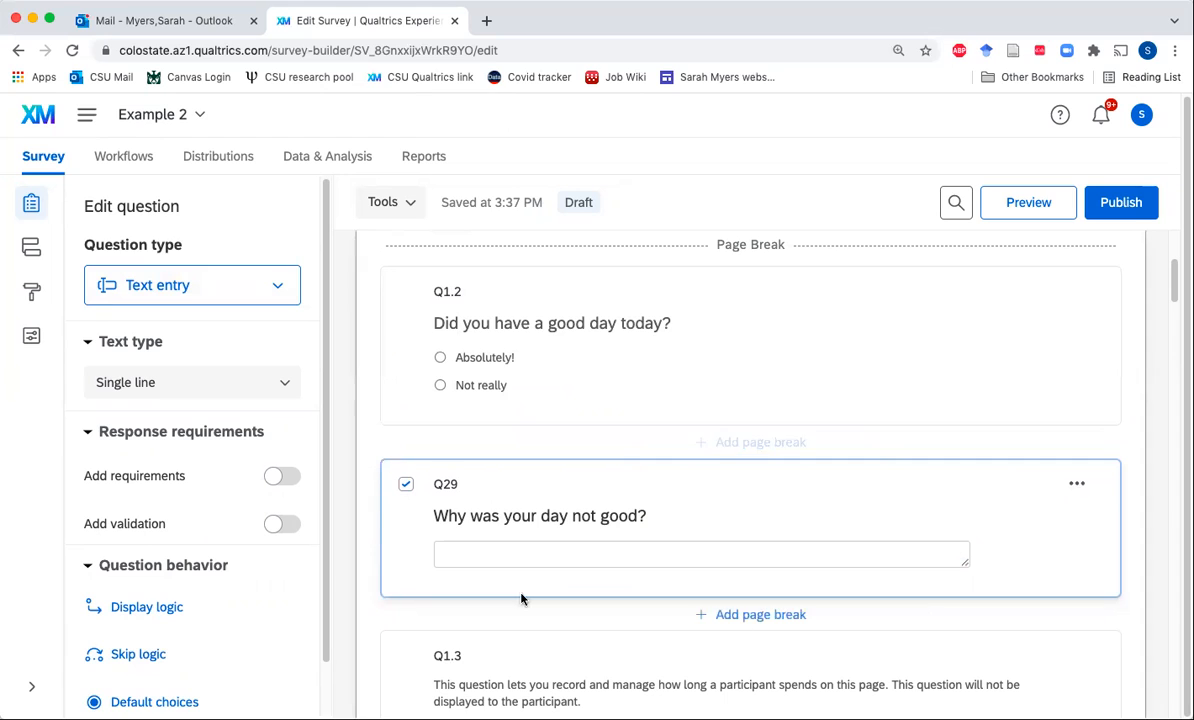
left_click(142, 604)
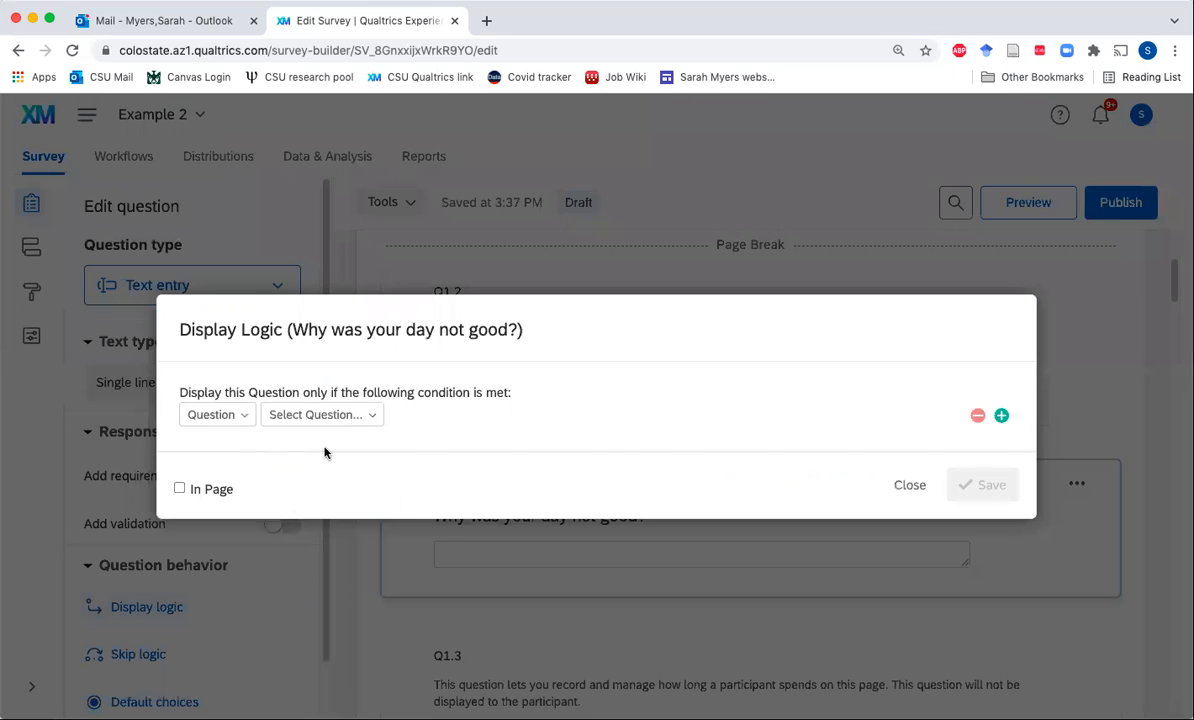
left_click(314, 414)
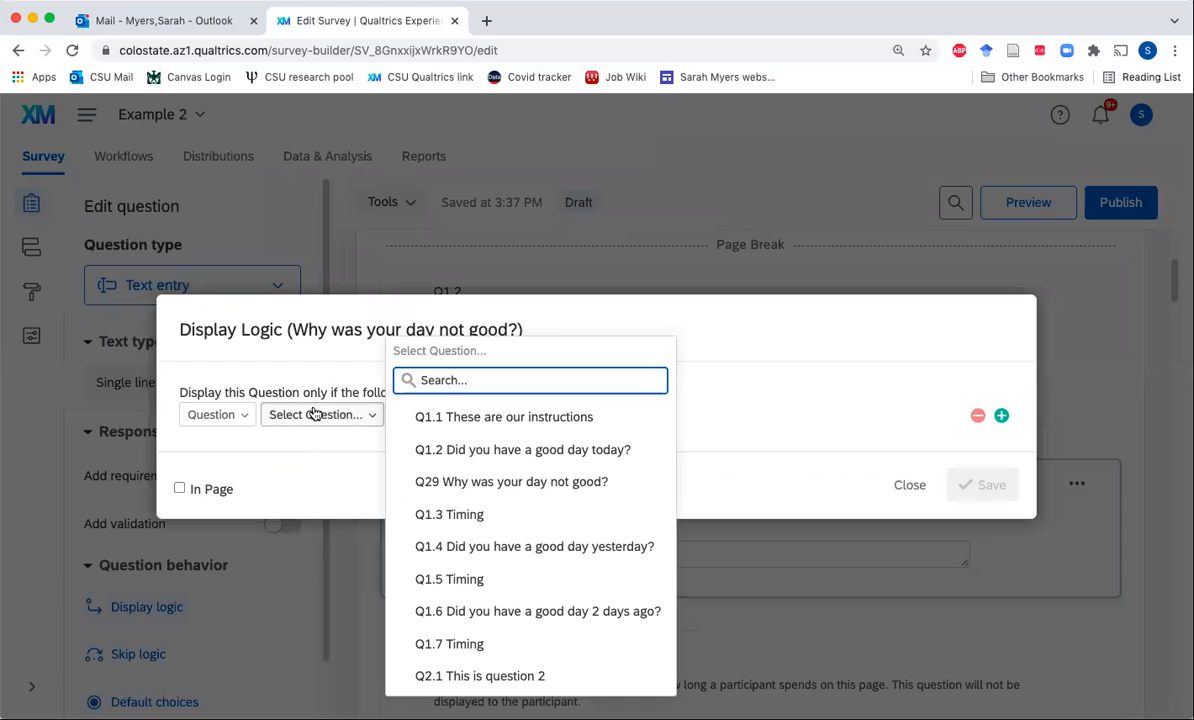
left_click(587, 450)
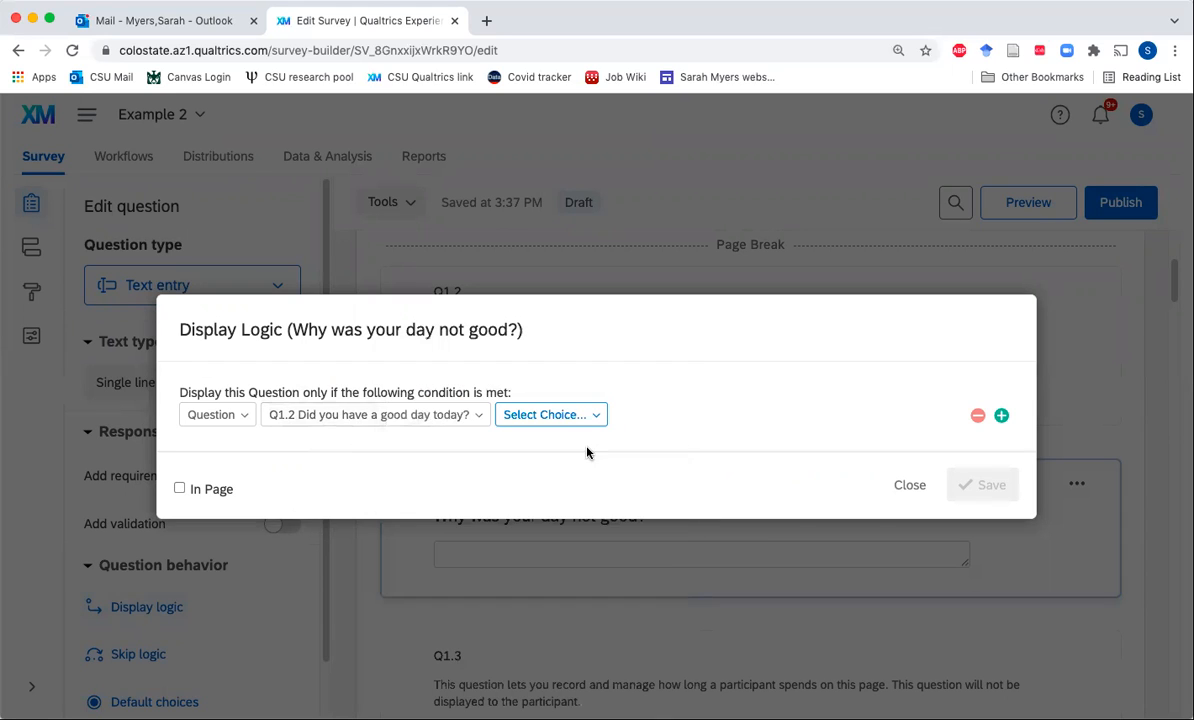
left_click(520, 416)
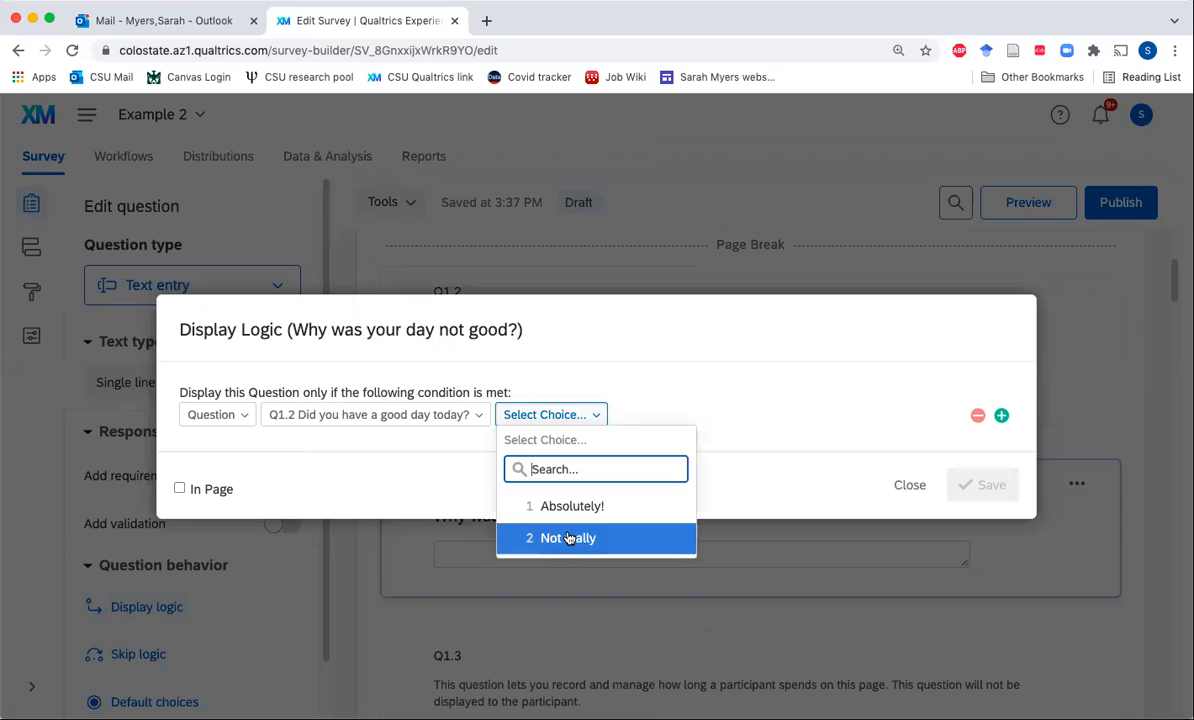
left_click(535, 538)
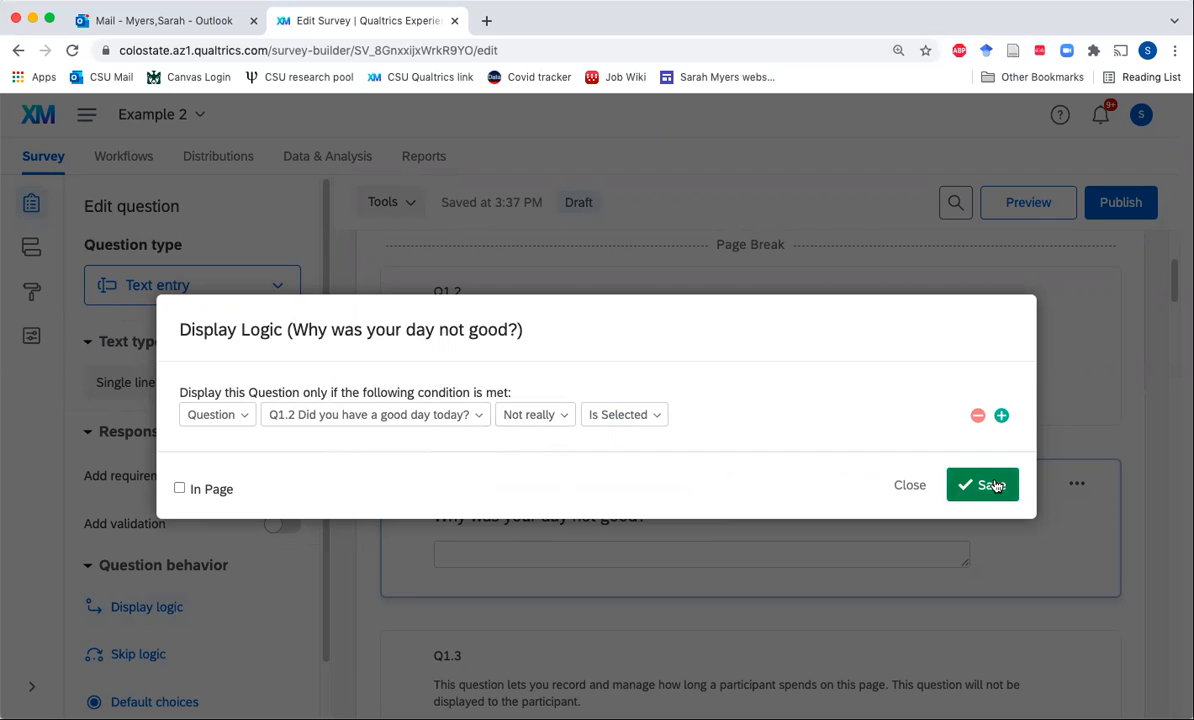
left_click(179, 489)
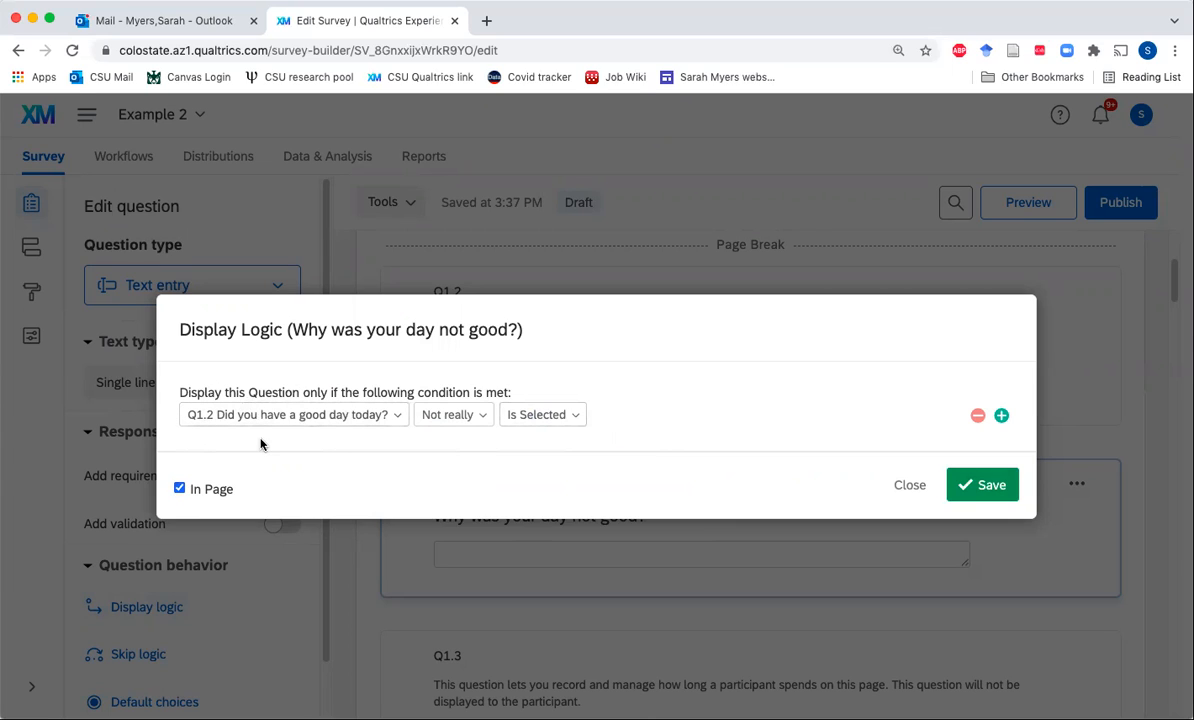
left_click(179, 489)
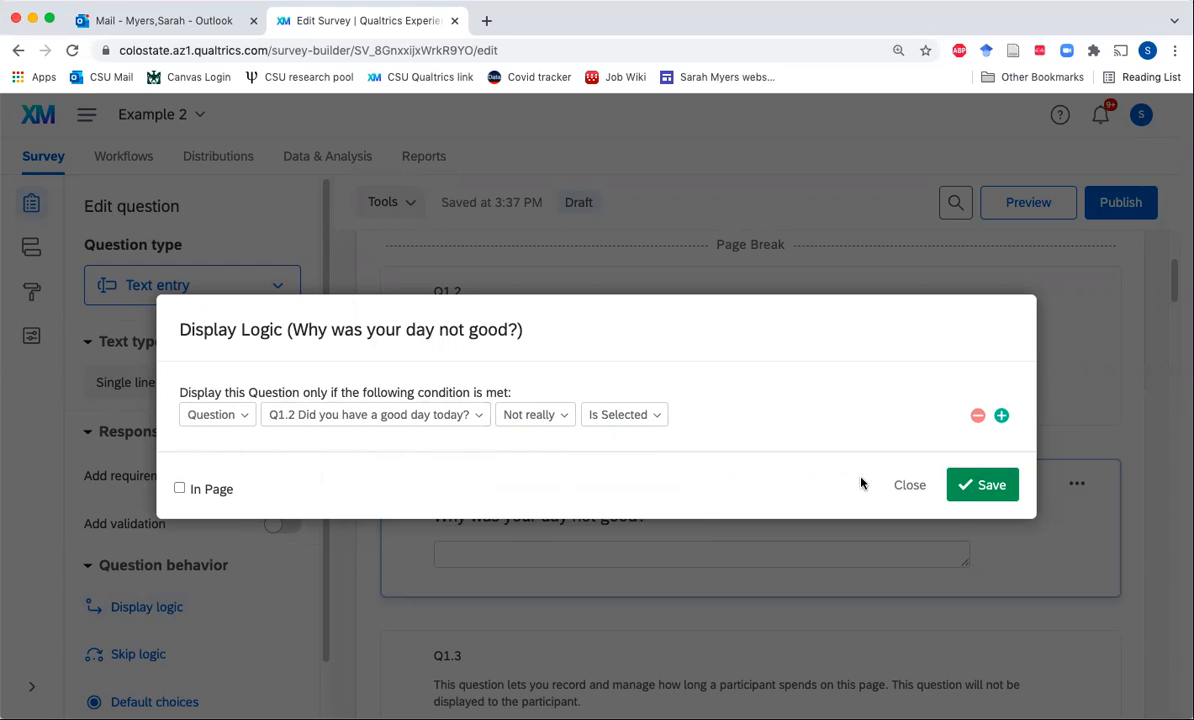
left_click(982, 484)
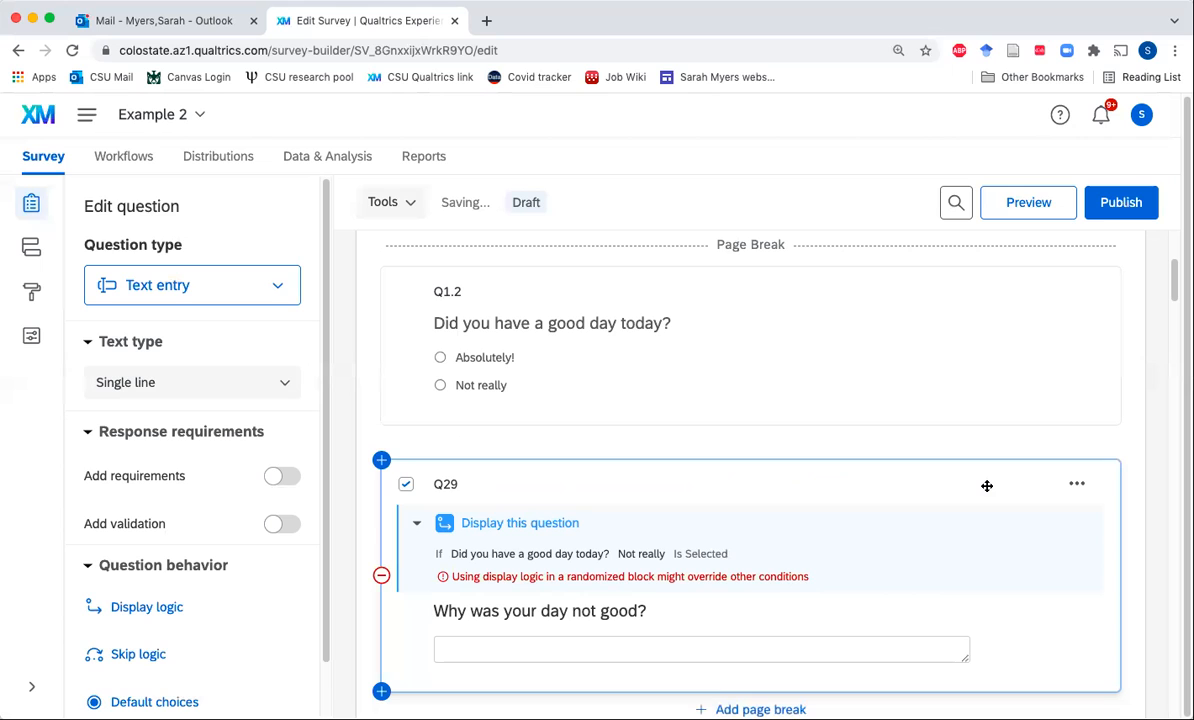
Set Block 1's question randomization to No Randomization, save it, and publish the survey
scroll(1030, 460, "up", 5)
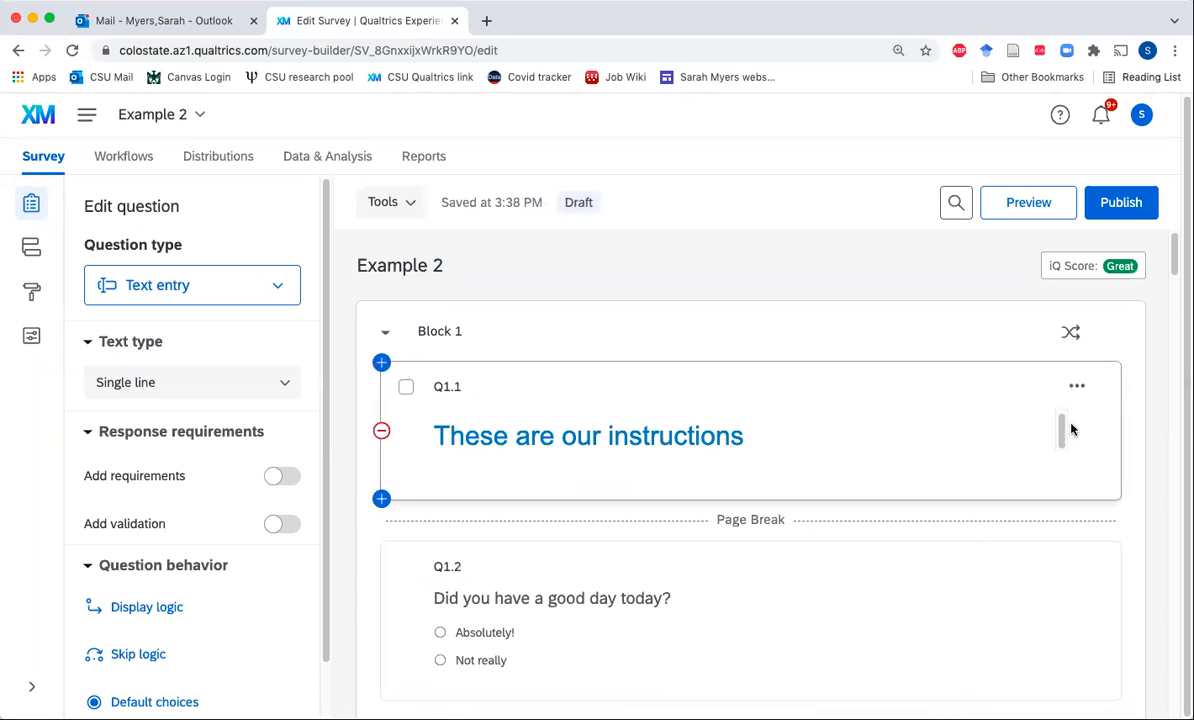
left_click(1066, 333)
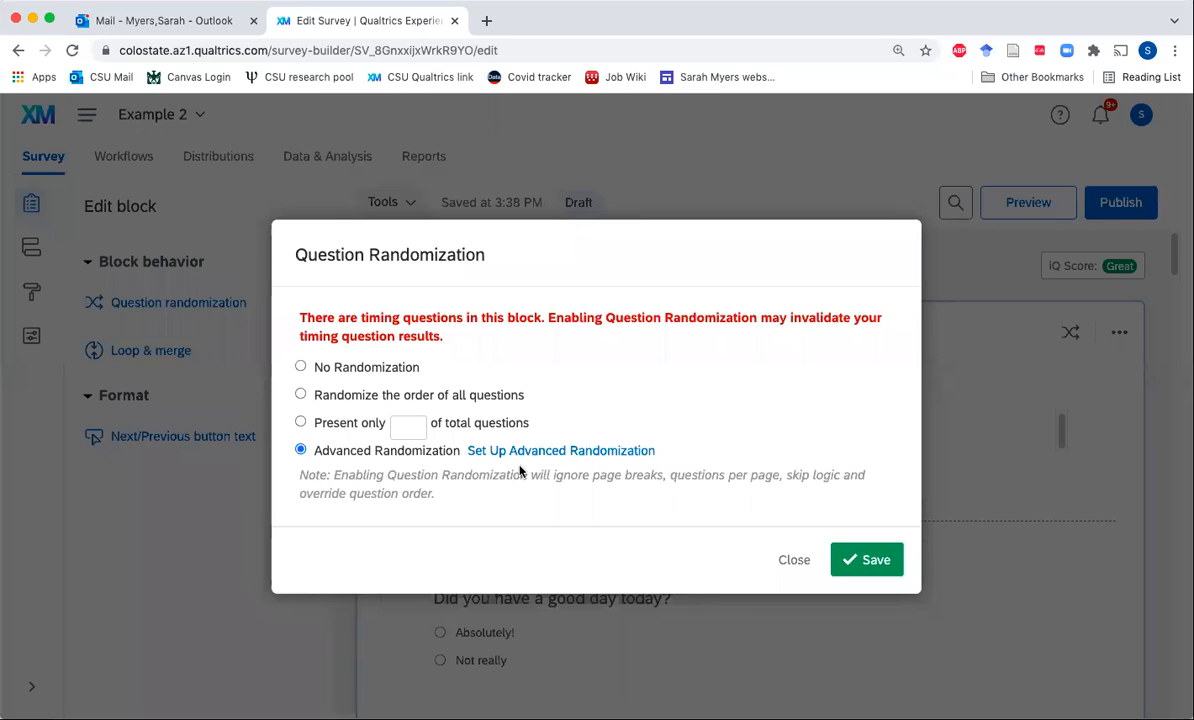
left_click(300, 367)
left_click(876, 560)
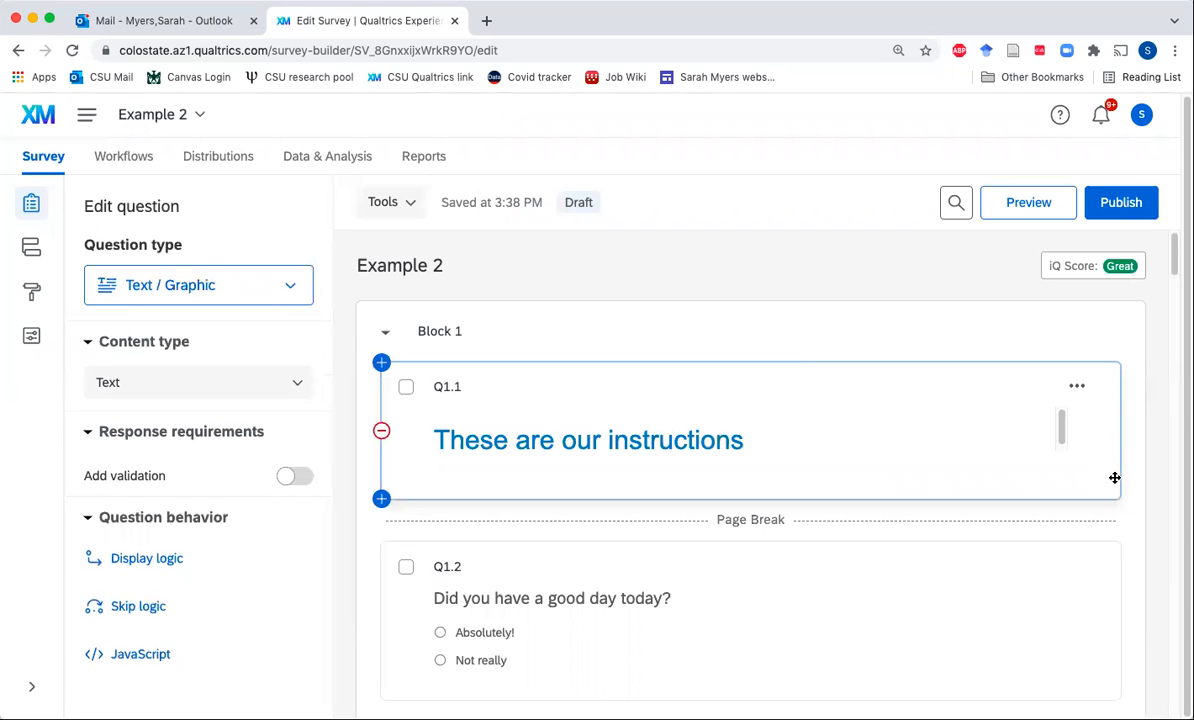
left_click(1116, 207)
left_click(840, 595)
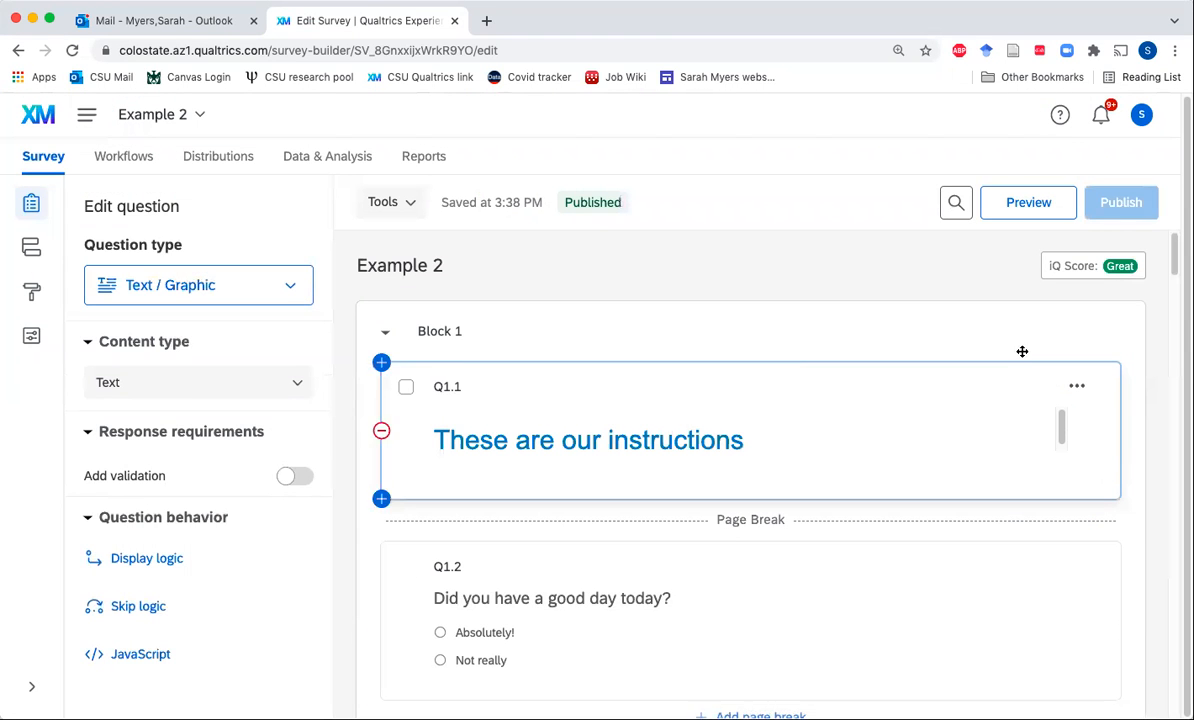
Preview Block 1, answer "Absolutely!" to "Did you have a good day today?" and advance to check which question follows
left_click(1120, 332)
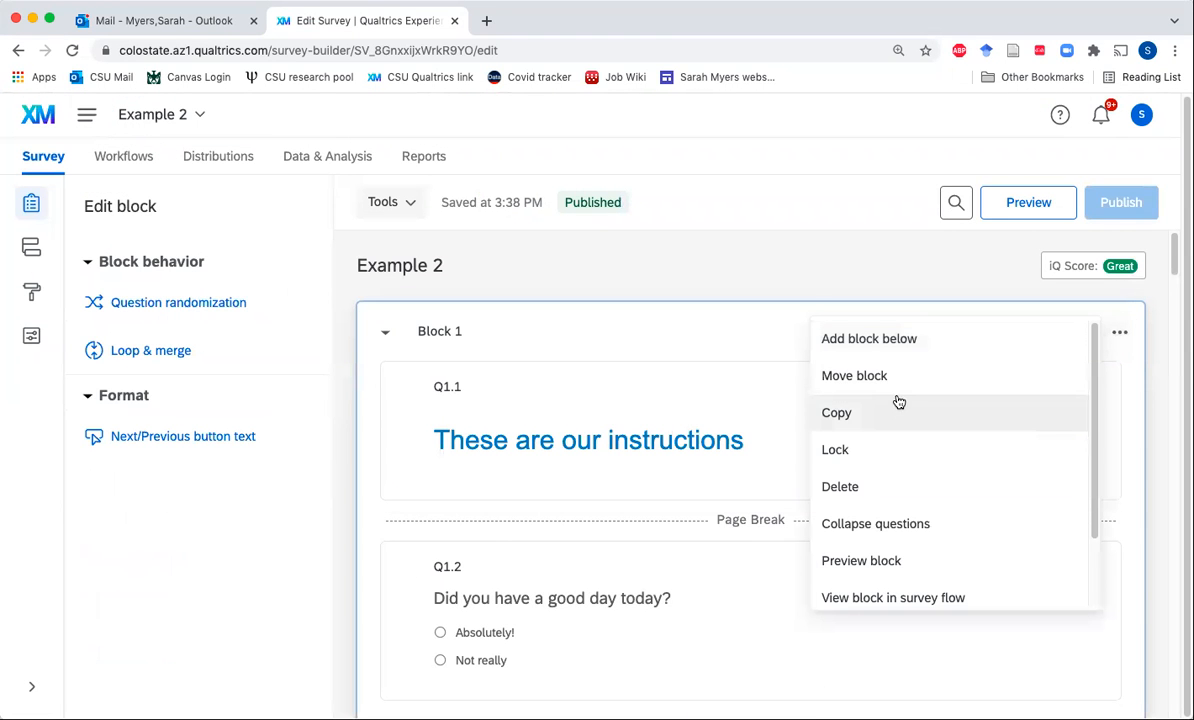
left_click(829, 560)
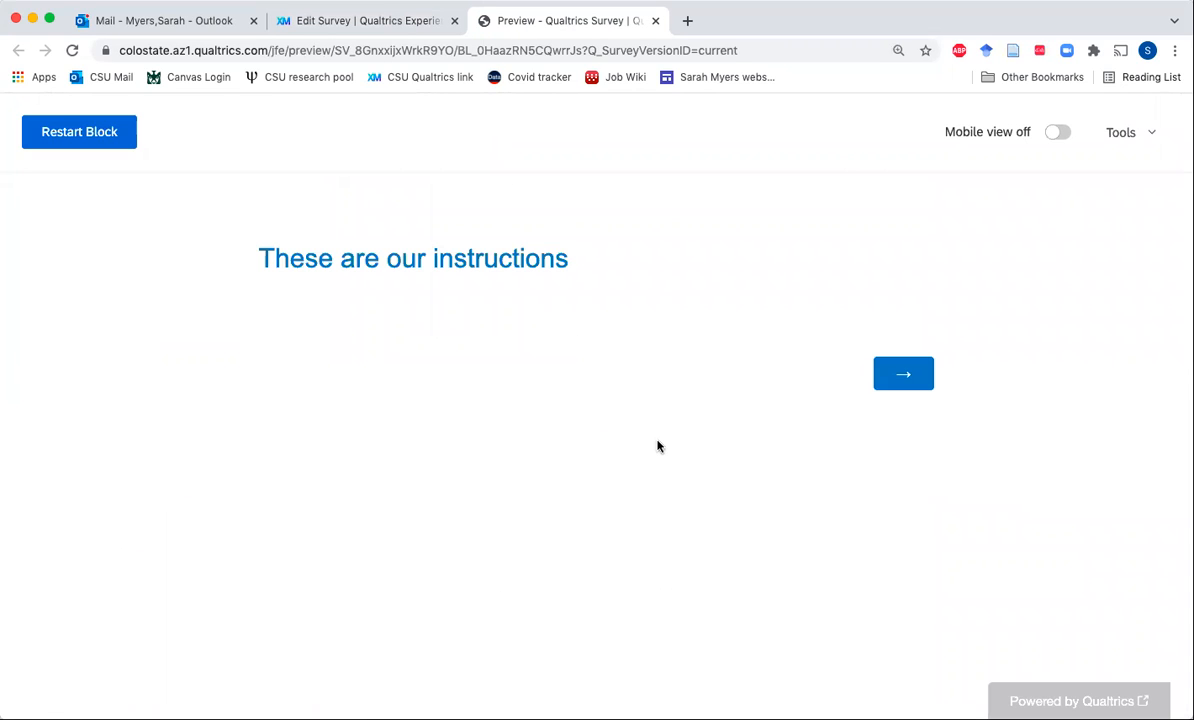
left_click(887, 382)
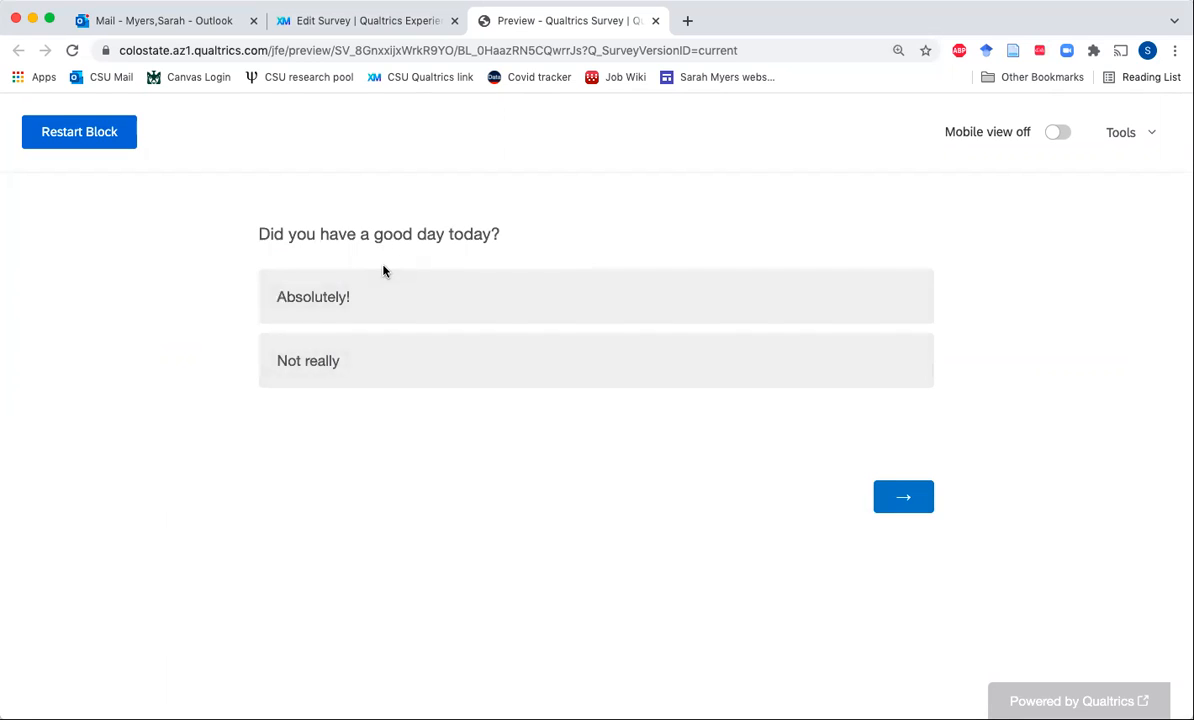
left_click(386, 292)
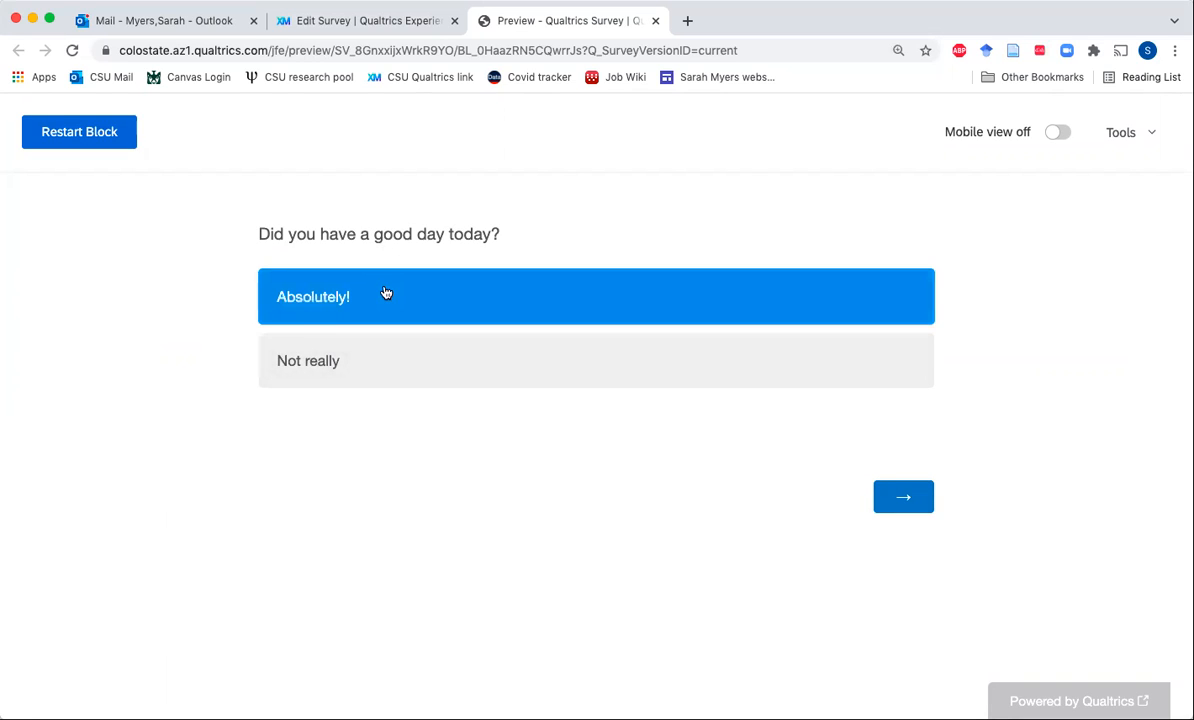
left_click(901, 497)
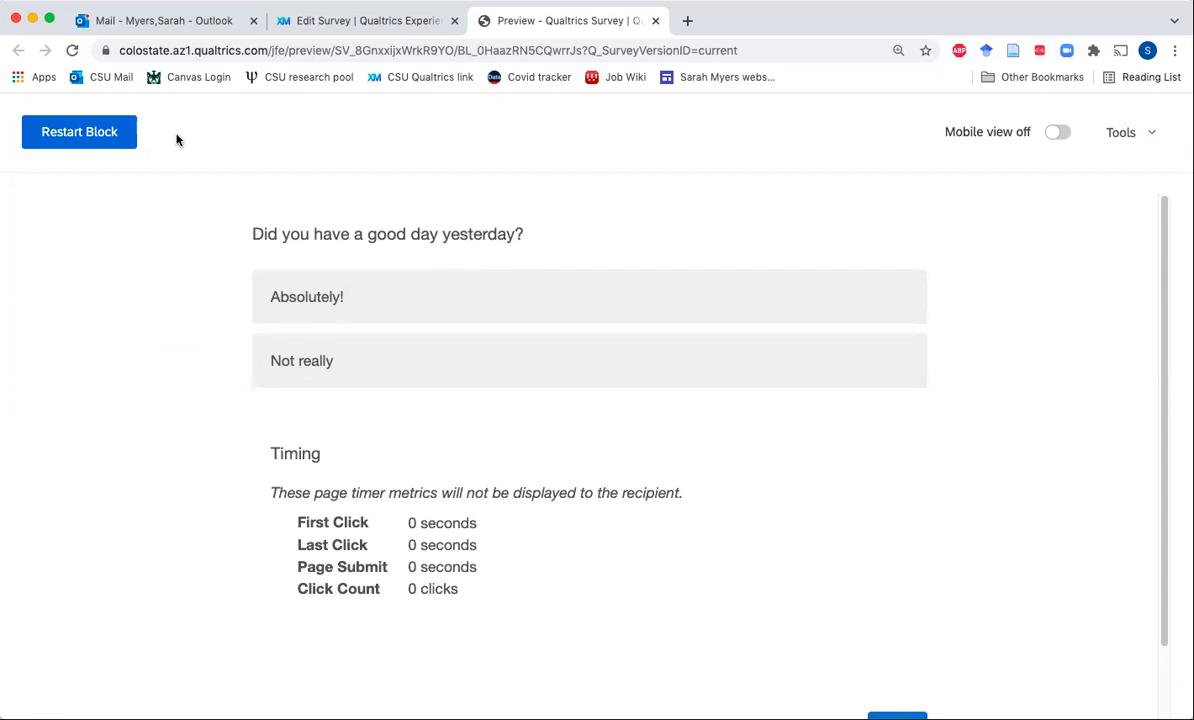
Restart the block preview, answer "Not really", enter "I missed my bus this morning" as the reason, advance, and close the preview
left_click(113, 142)
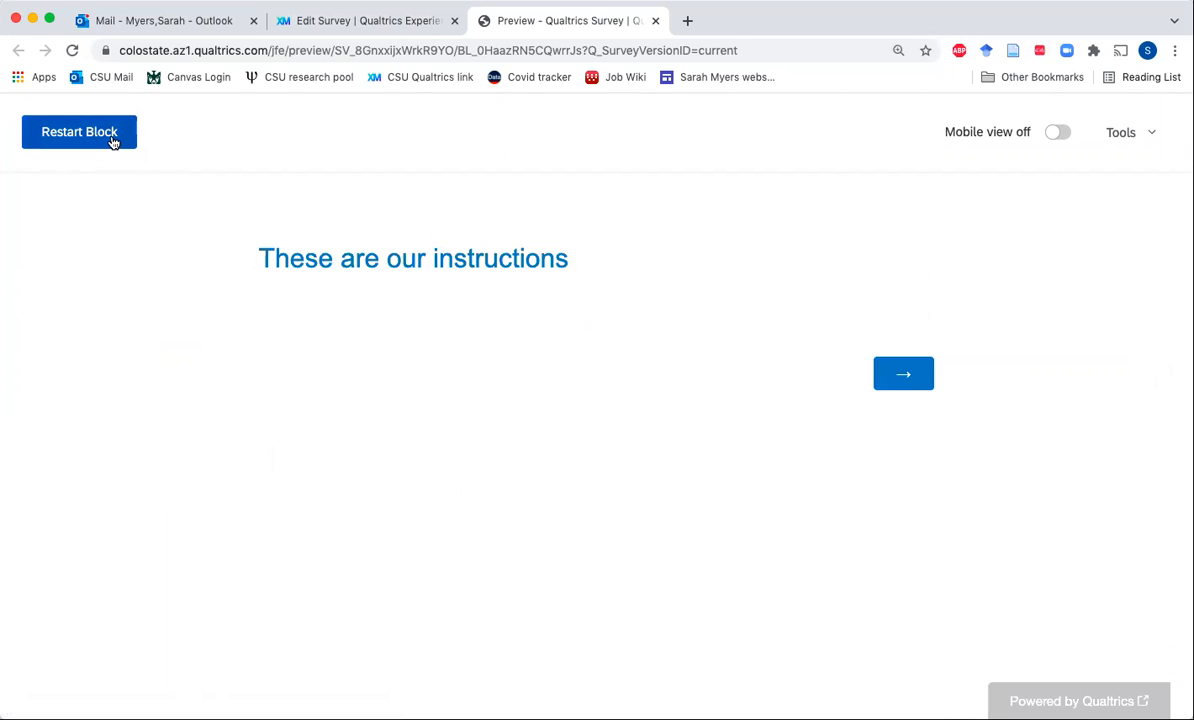
left_click(891, 363)
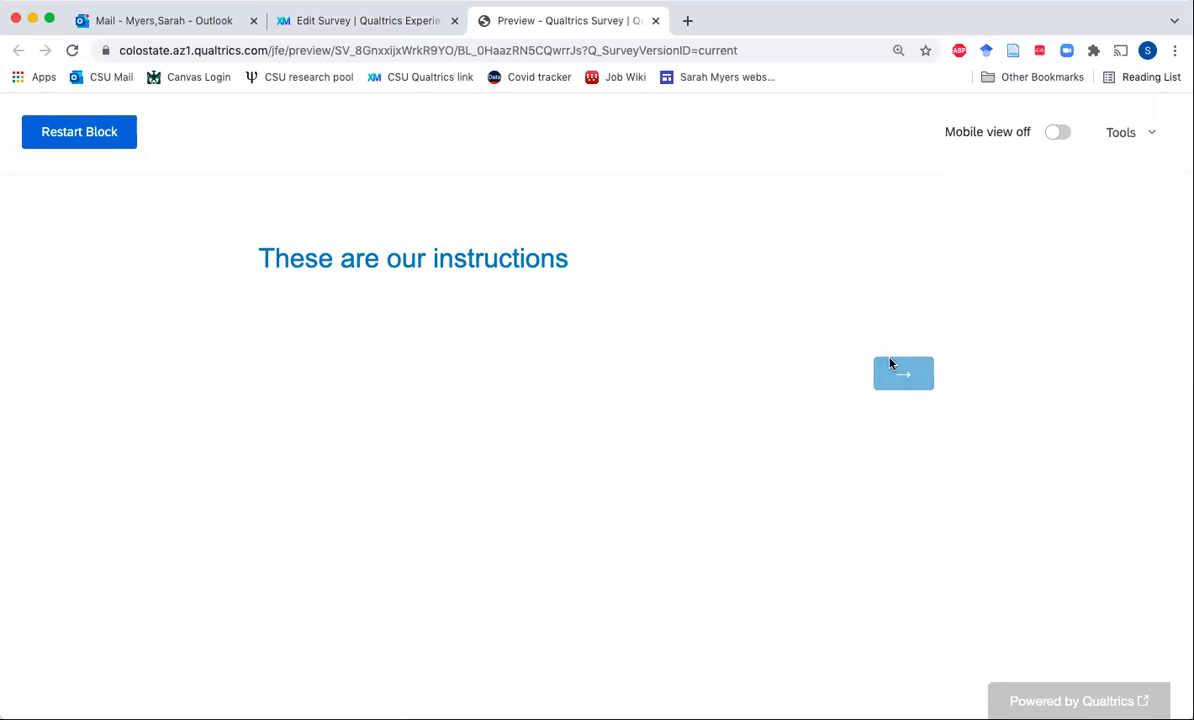
left_click(510, 363)
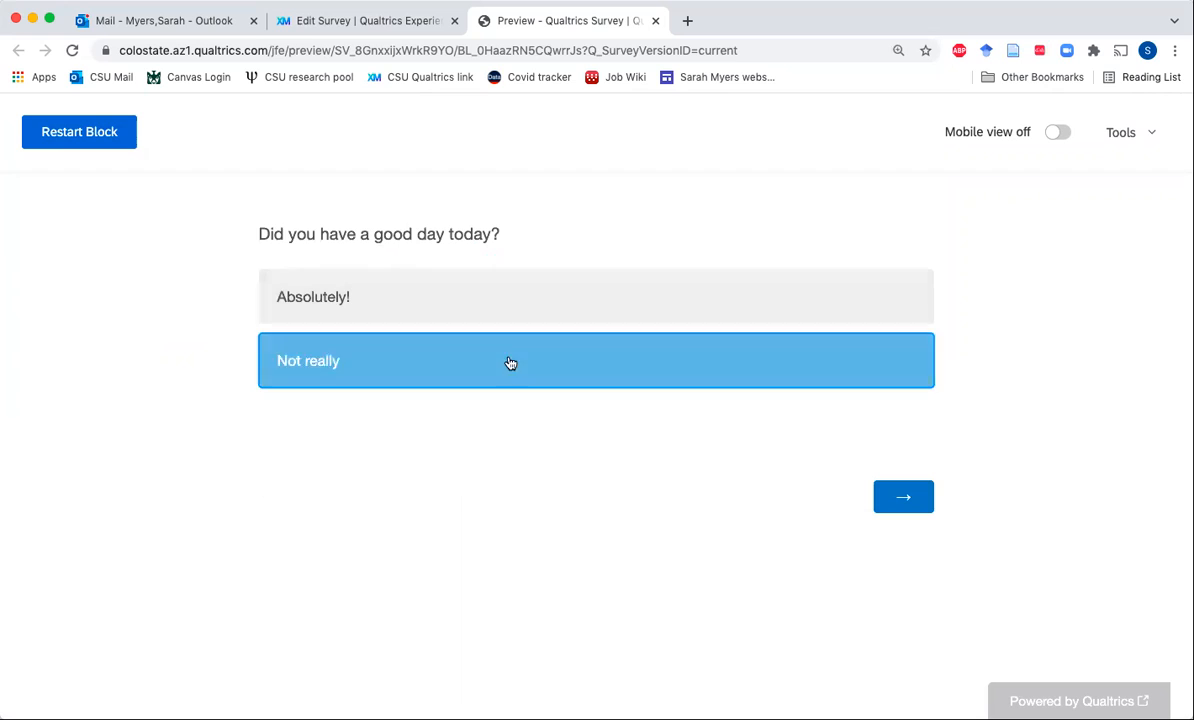
left_click(927, 498)
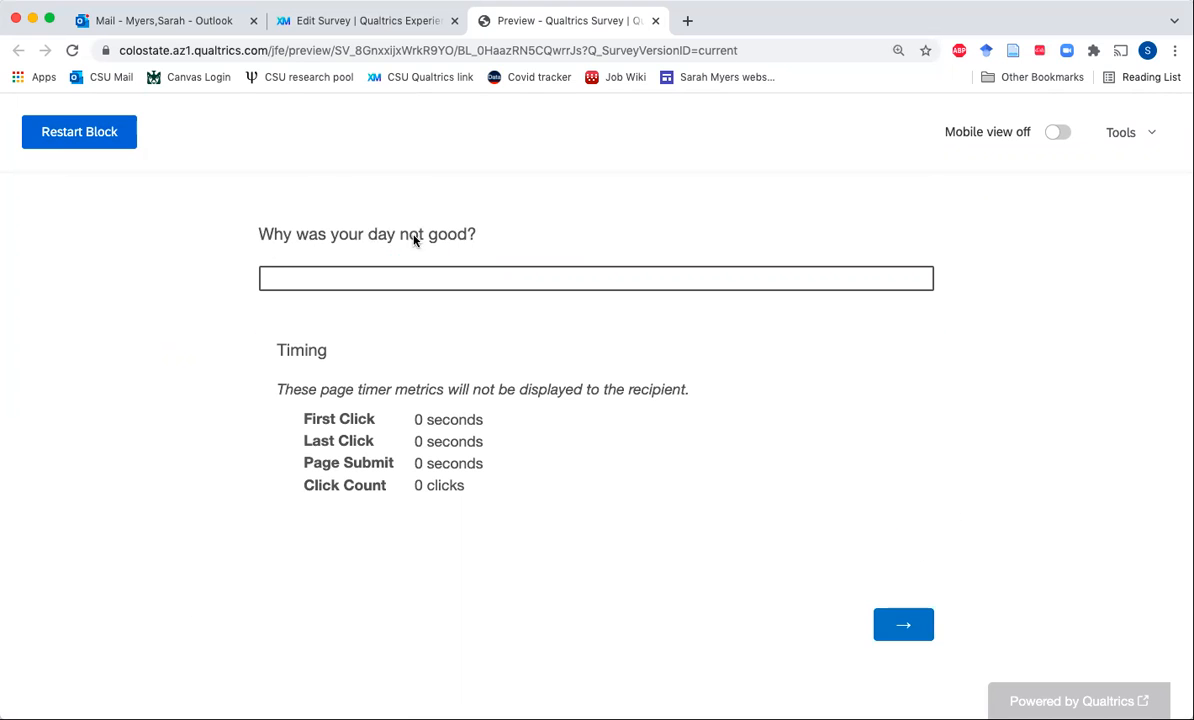
left_click(422, 280)
type("I missed my bus this morning")
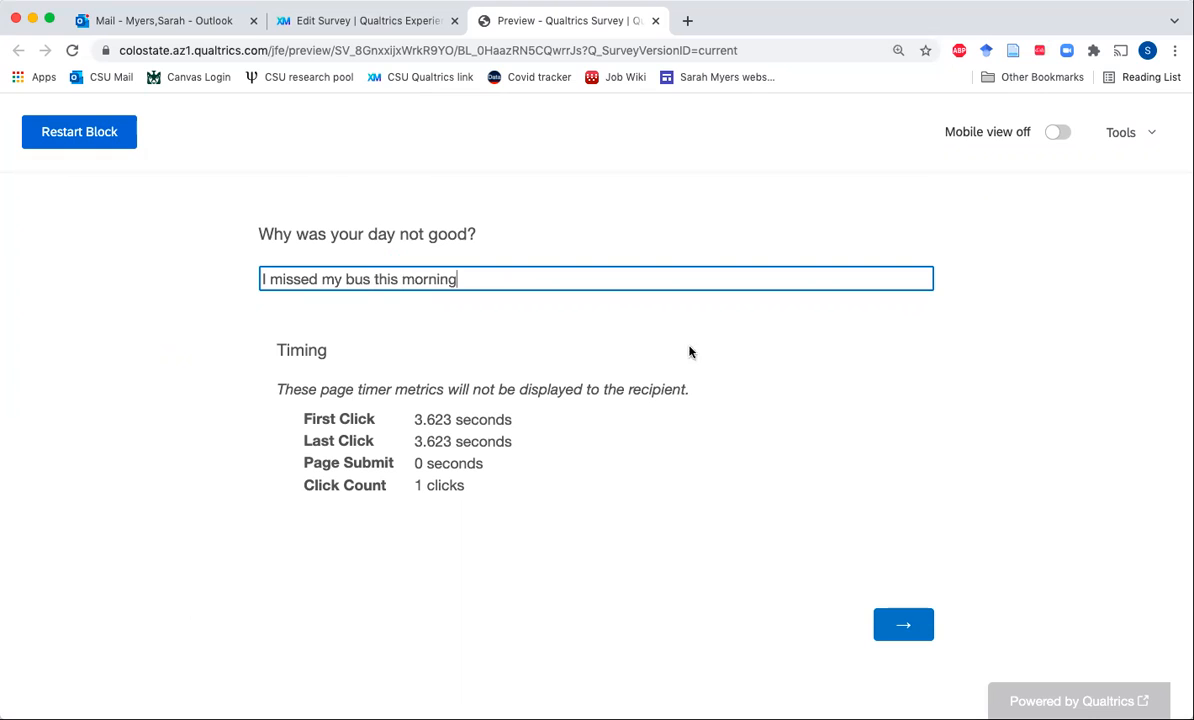
left_click(900, 621)
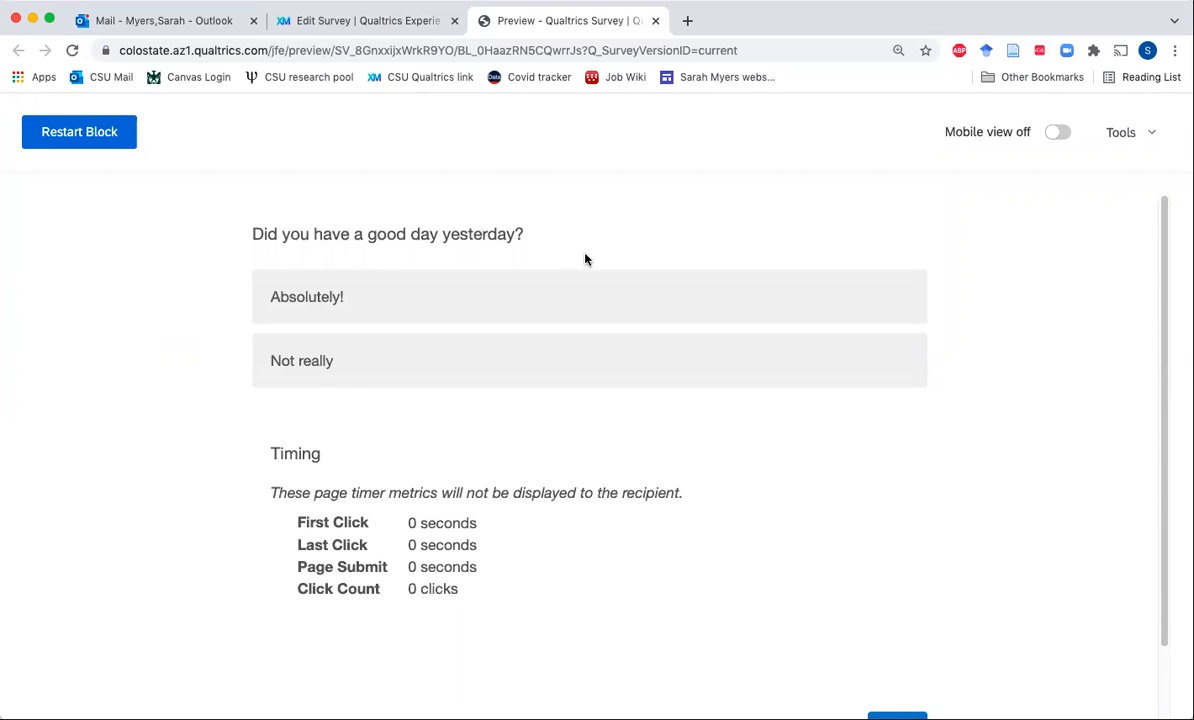
left_click(657, 22)
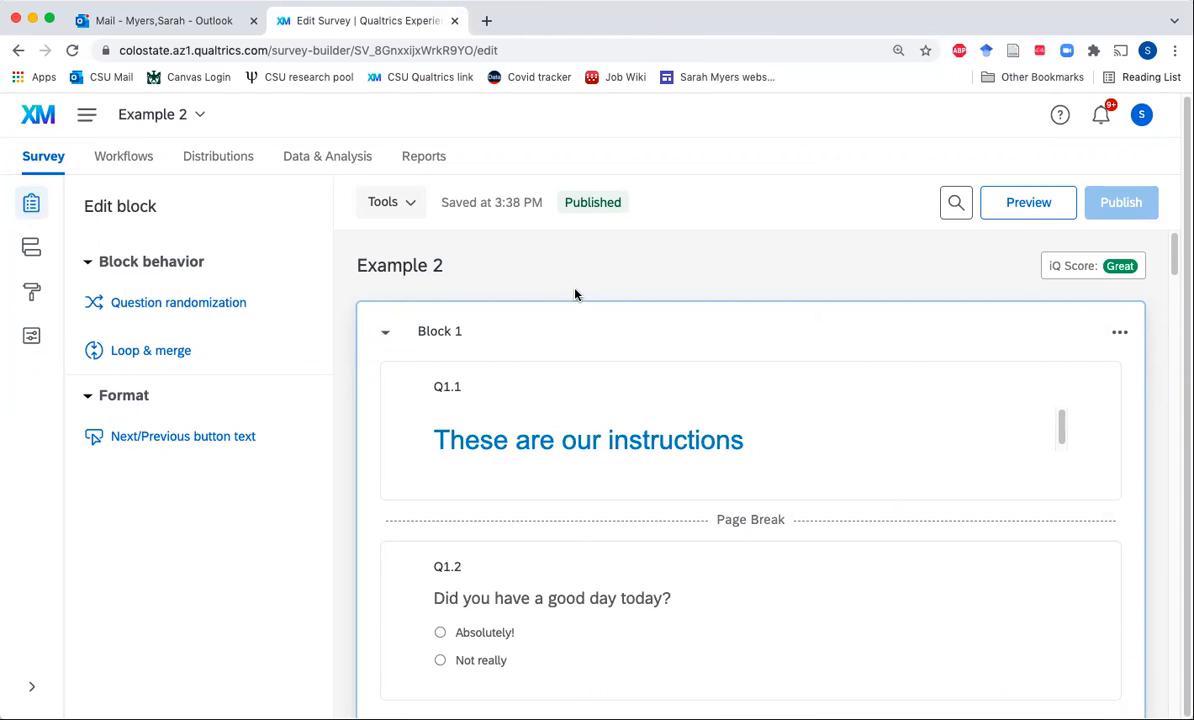
Add a new multiple choice question directly below the "Why was your day not good?" question
scroll(575, 295, "down", 5)
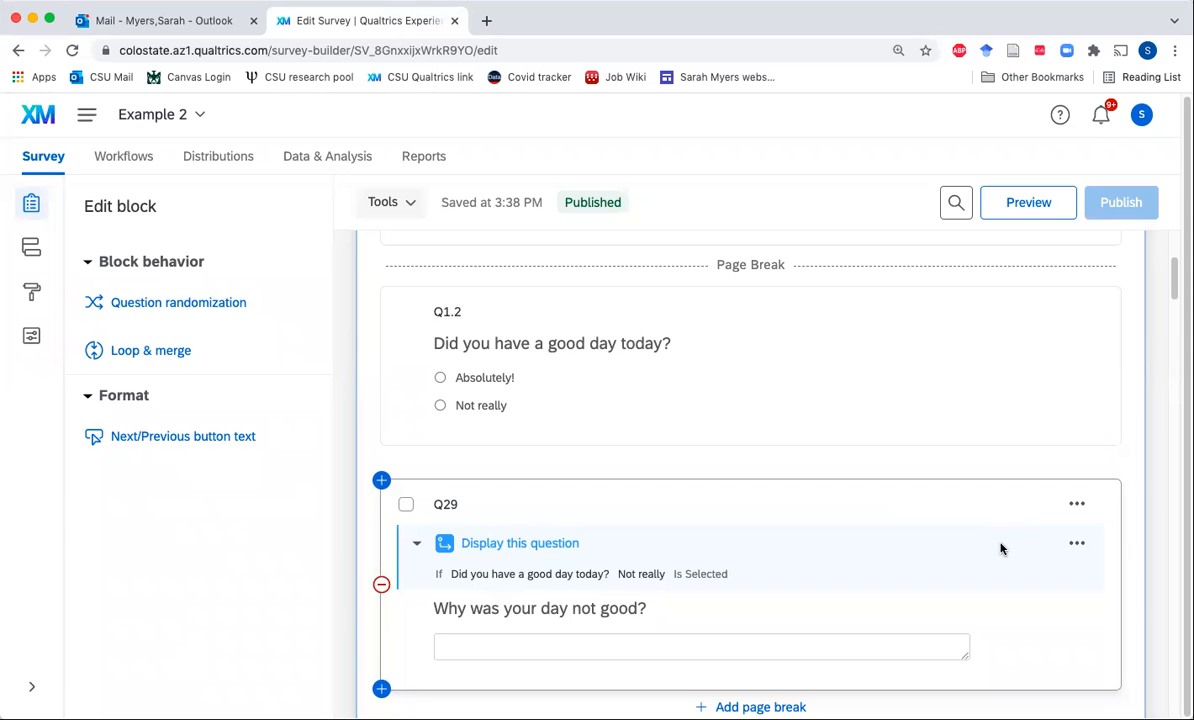
scroll(1000, 548, "down", 5)
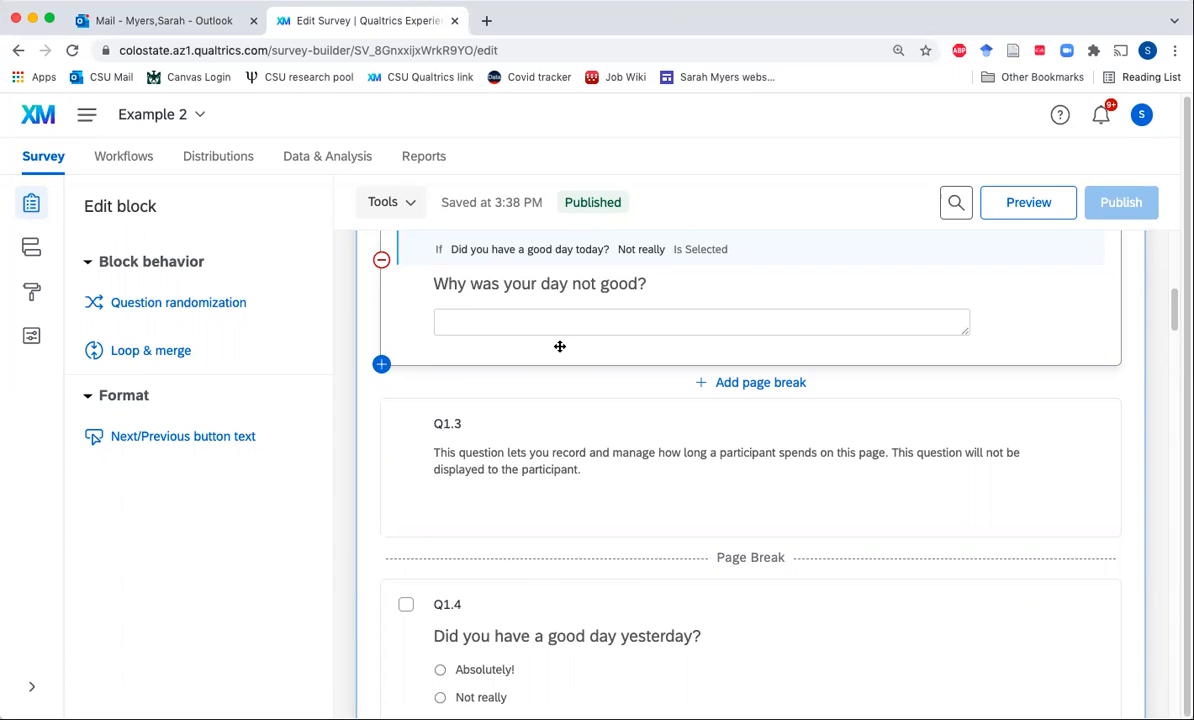
left_click(381, 362)
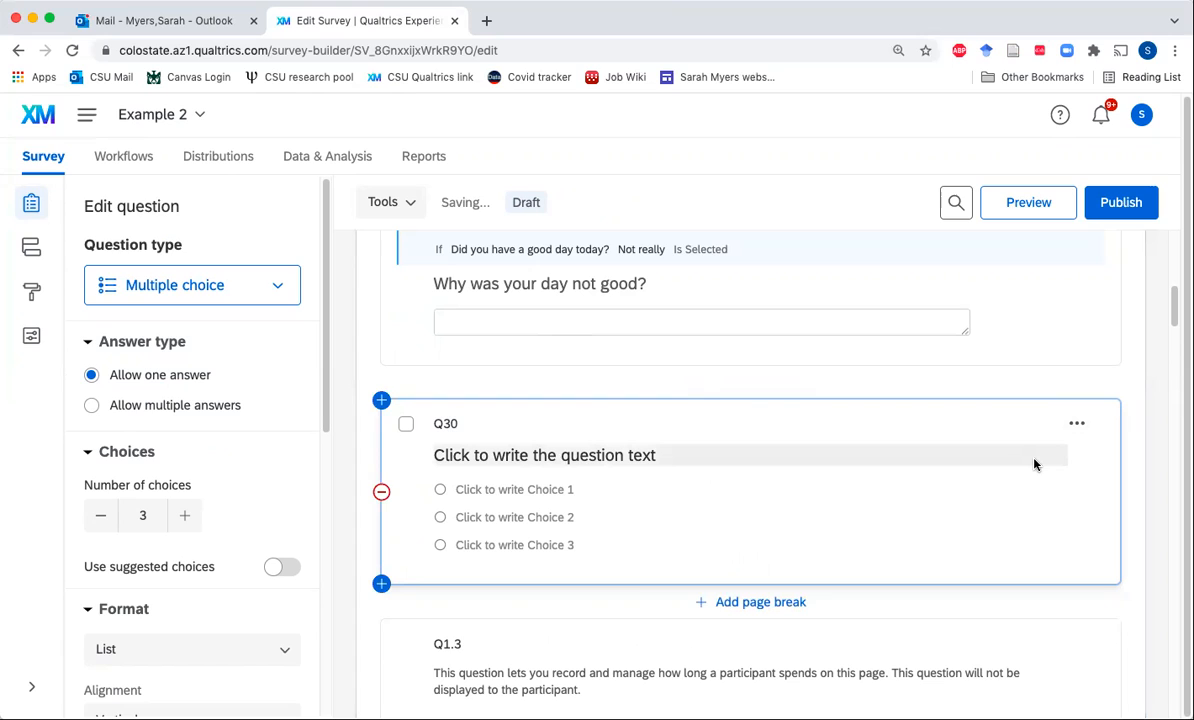
Put a page break above the new question and word it "You said your day wasn't good because ______." with "Is this correct?" below
left_click(634, 462)
type("Y")
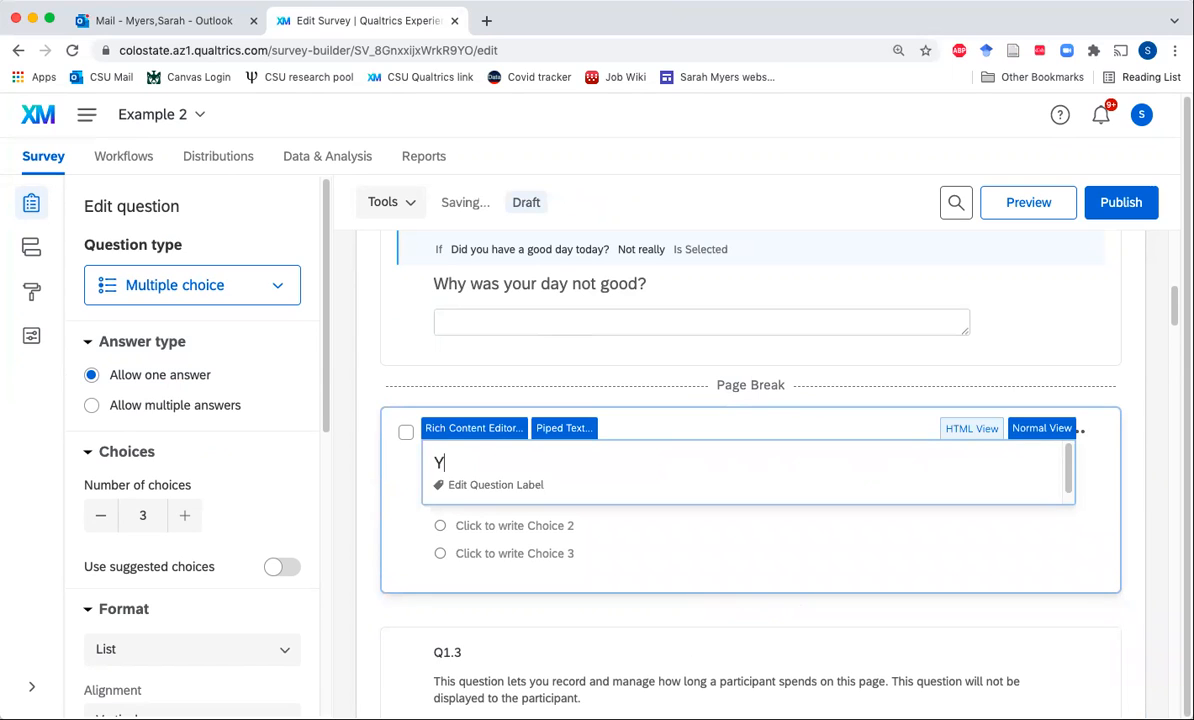
type("ou said your day")
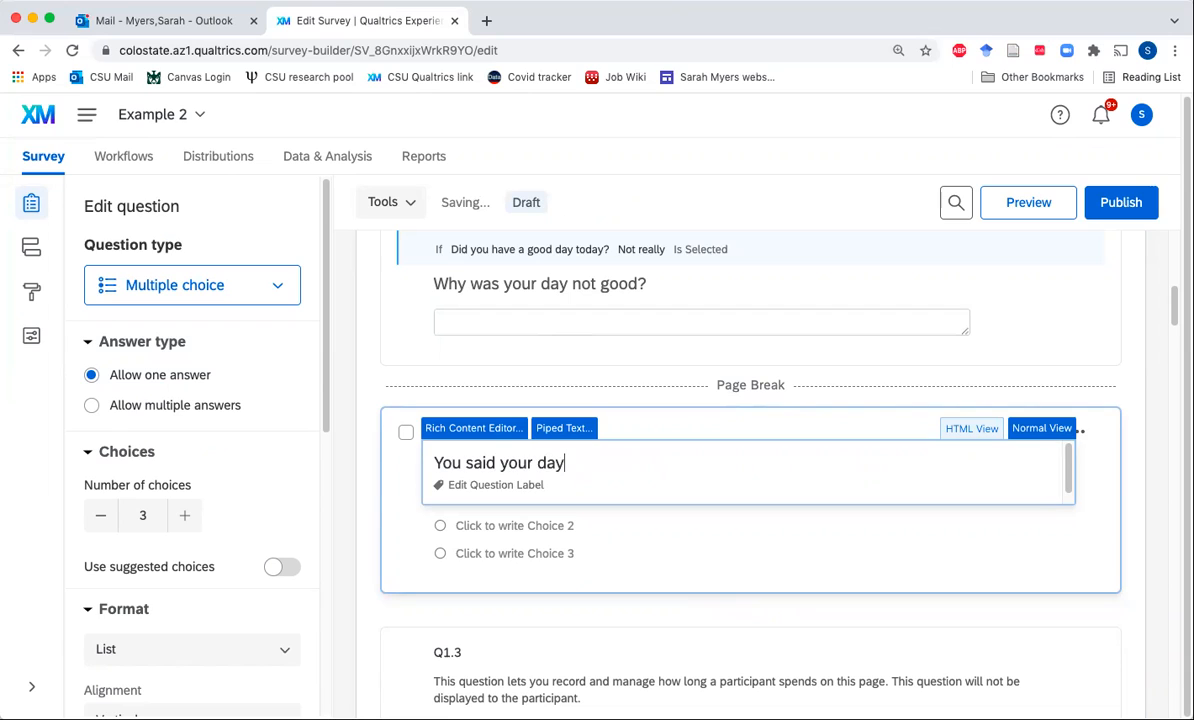
type(" wasn't good b")
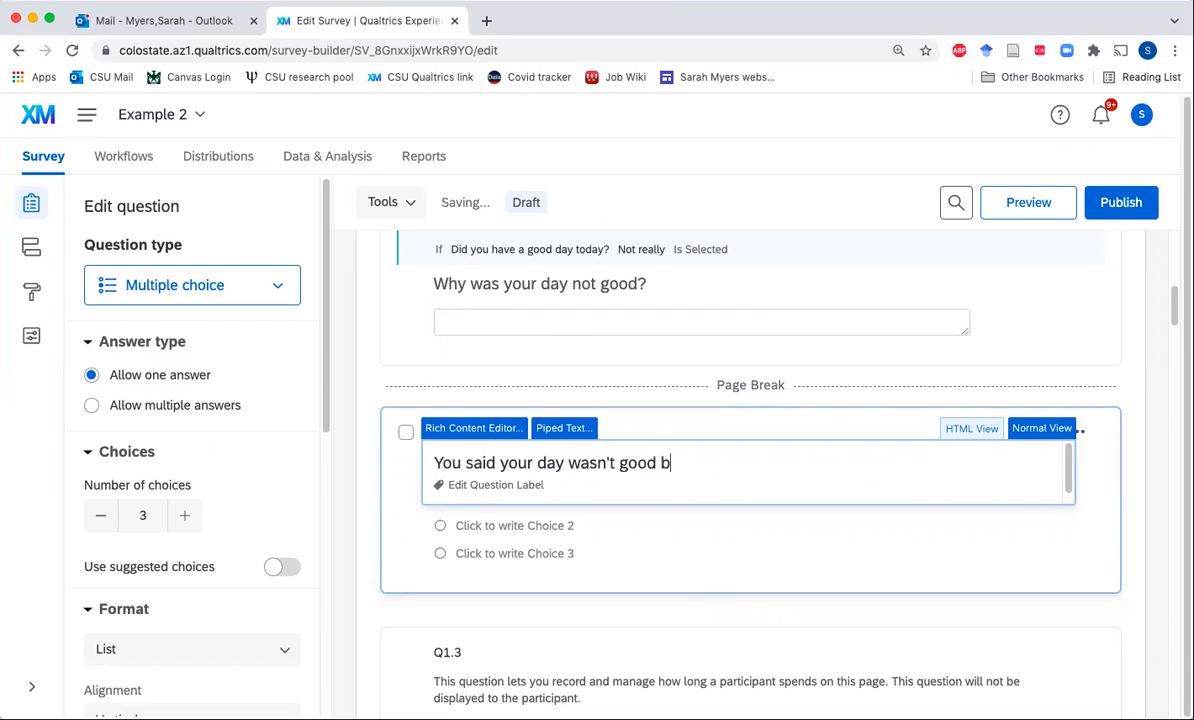
type("ecause ______.")
key("Return")
key("Return")
type("Is this correct?")
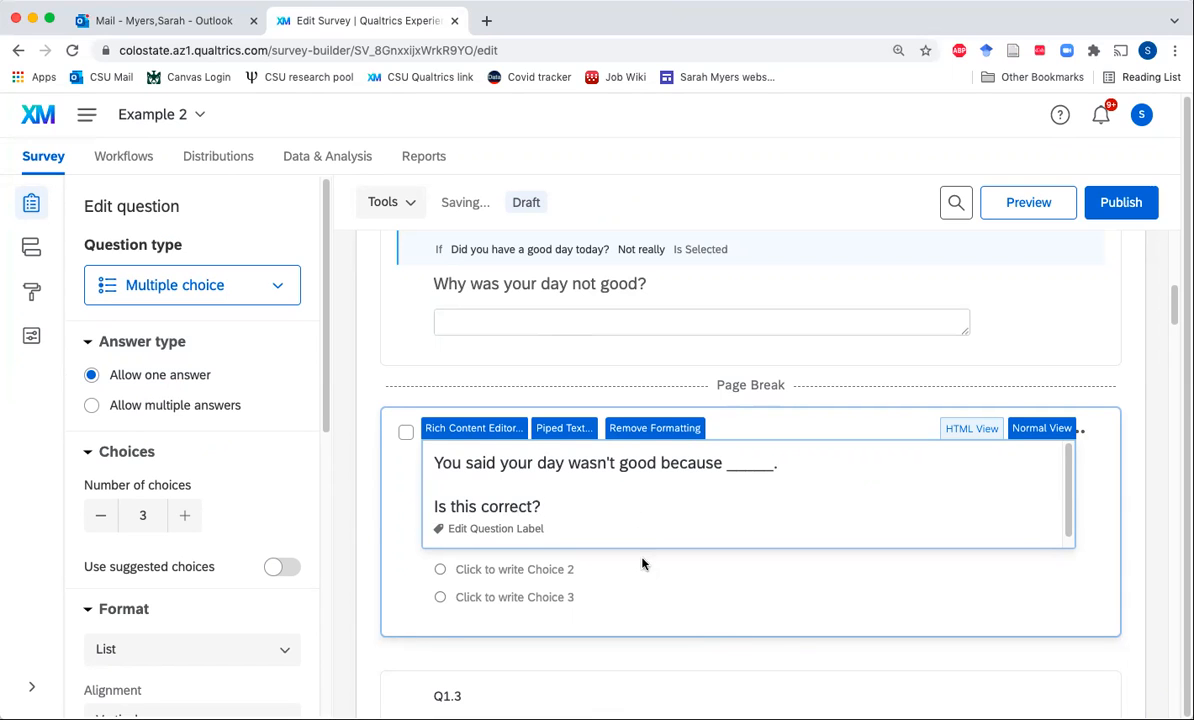
Set the new question's answer choices to "Yes" and "No" and reduce the number of choices to 2
left_click(643, 564)
left_click(488, 540)
type("Yes")
key("Return")
type("No")
left_click(524, 565)
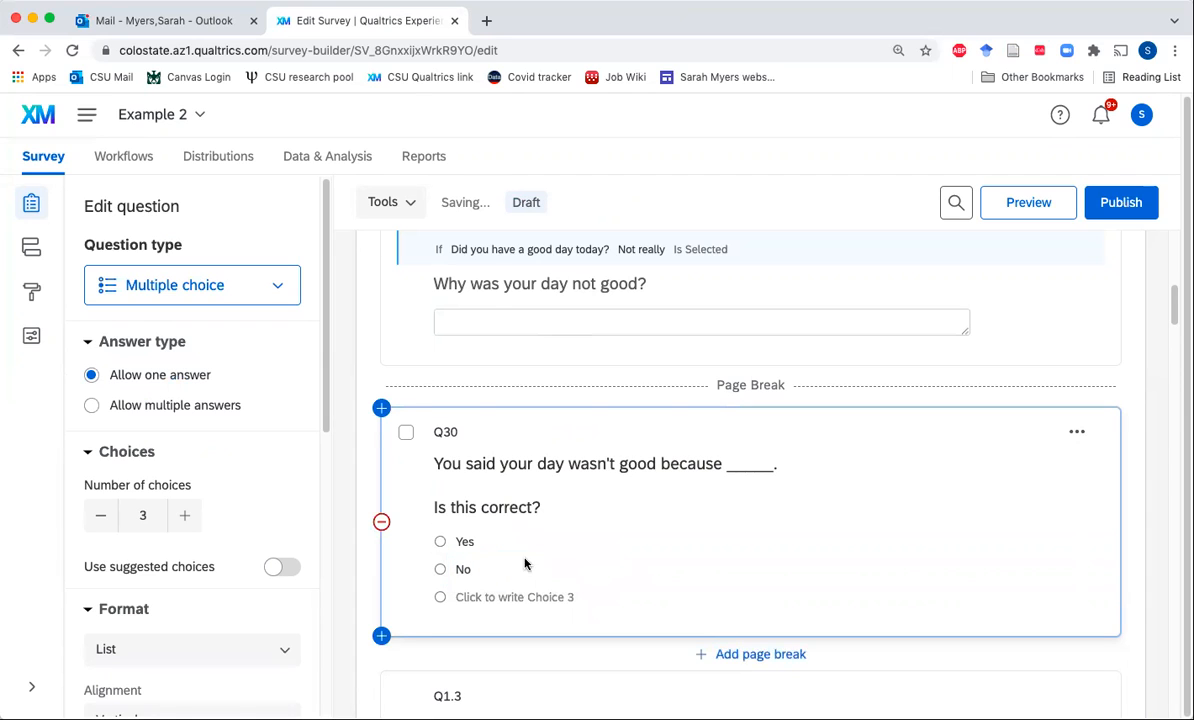
left_click(100, 514)
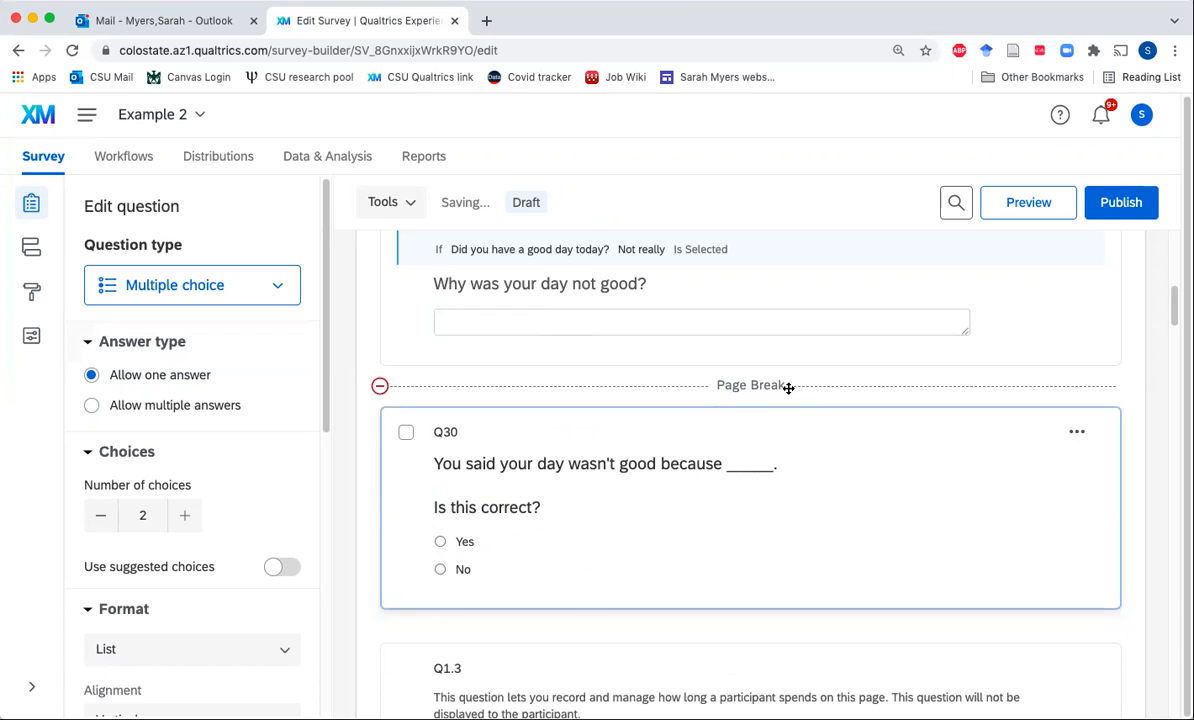
Insert piped text from the "Why was your day not good?" answer at the blank in the follow-up question
left_click(742, 464)
left_click(726, 466)
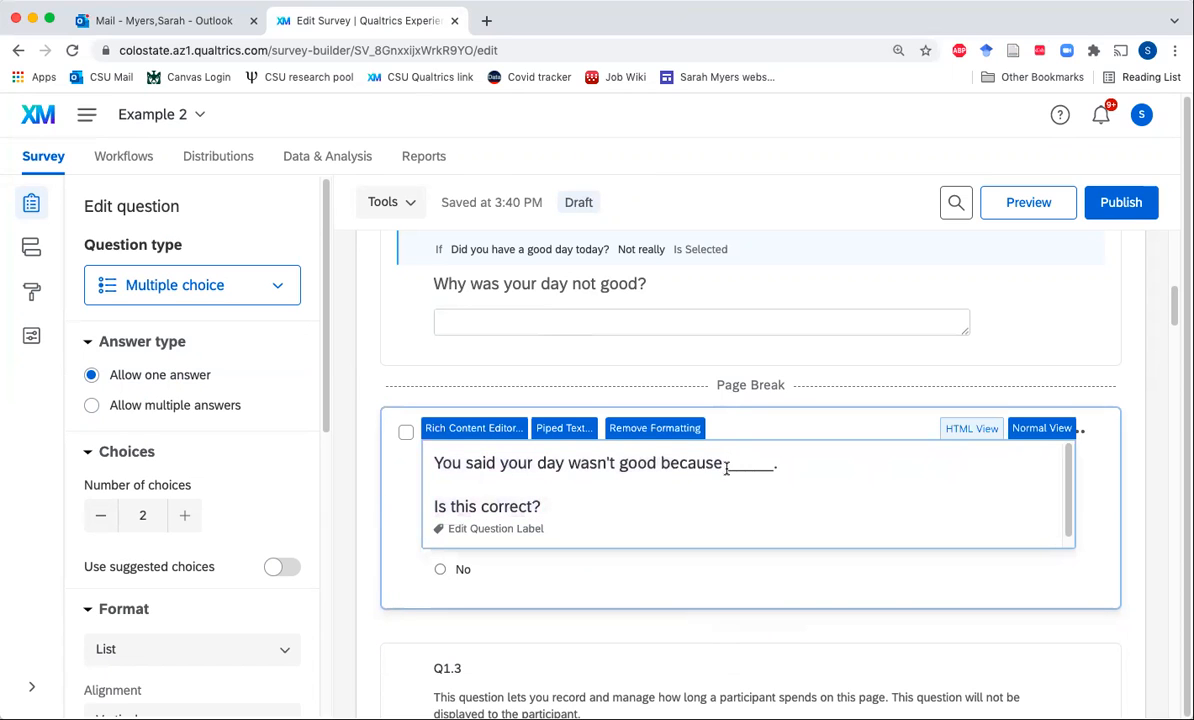
left_click_drag(727, 466, 773, 470)
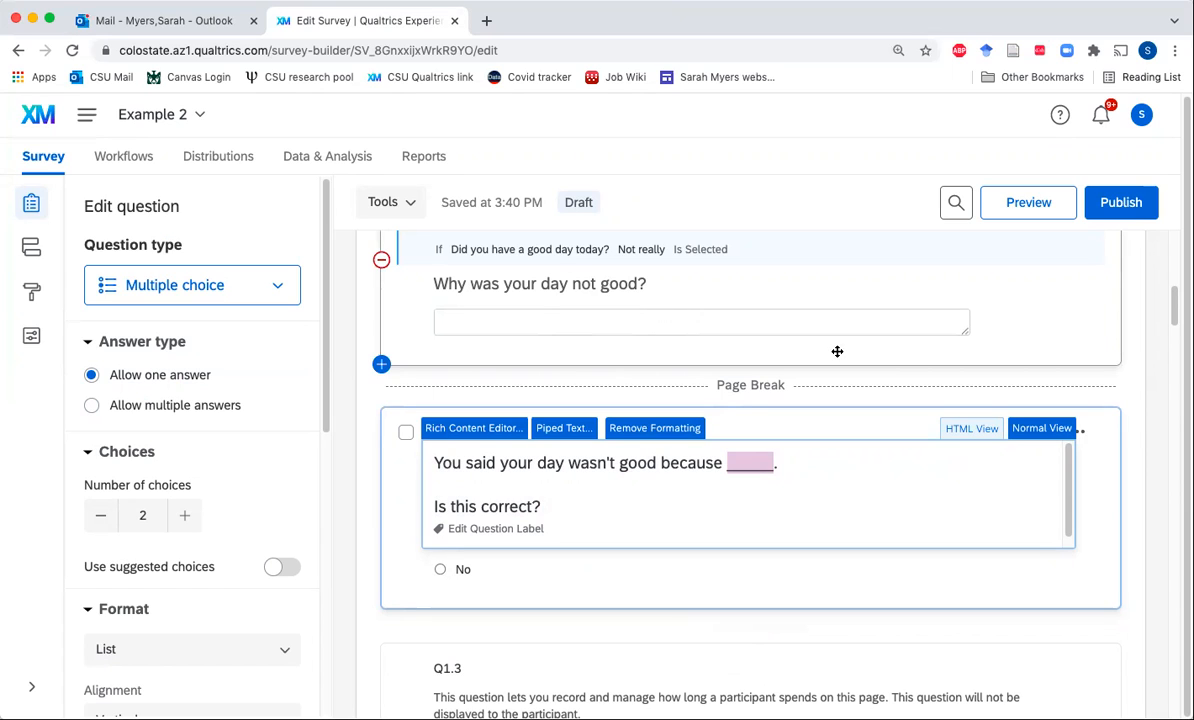
left_click(577, 433)
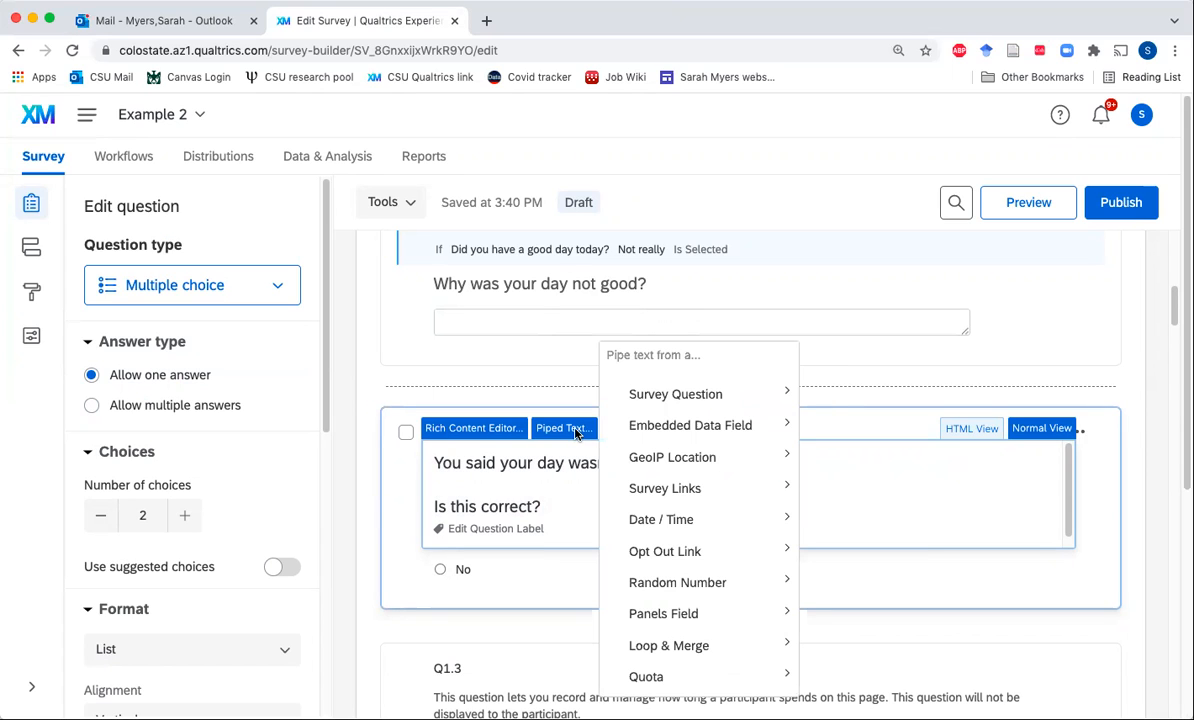
mouse_move(659, 399)
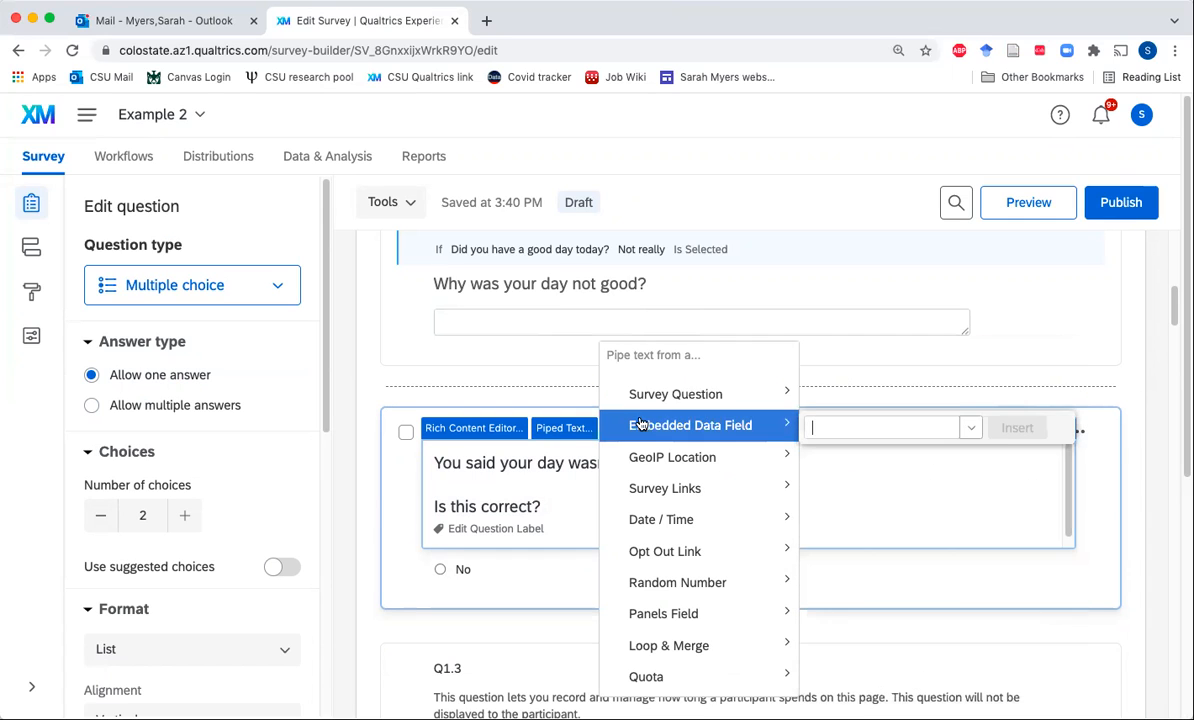
mouse_move(940, 400)
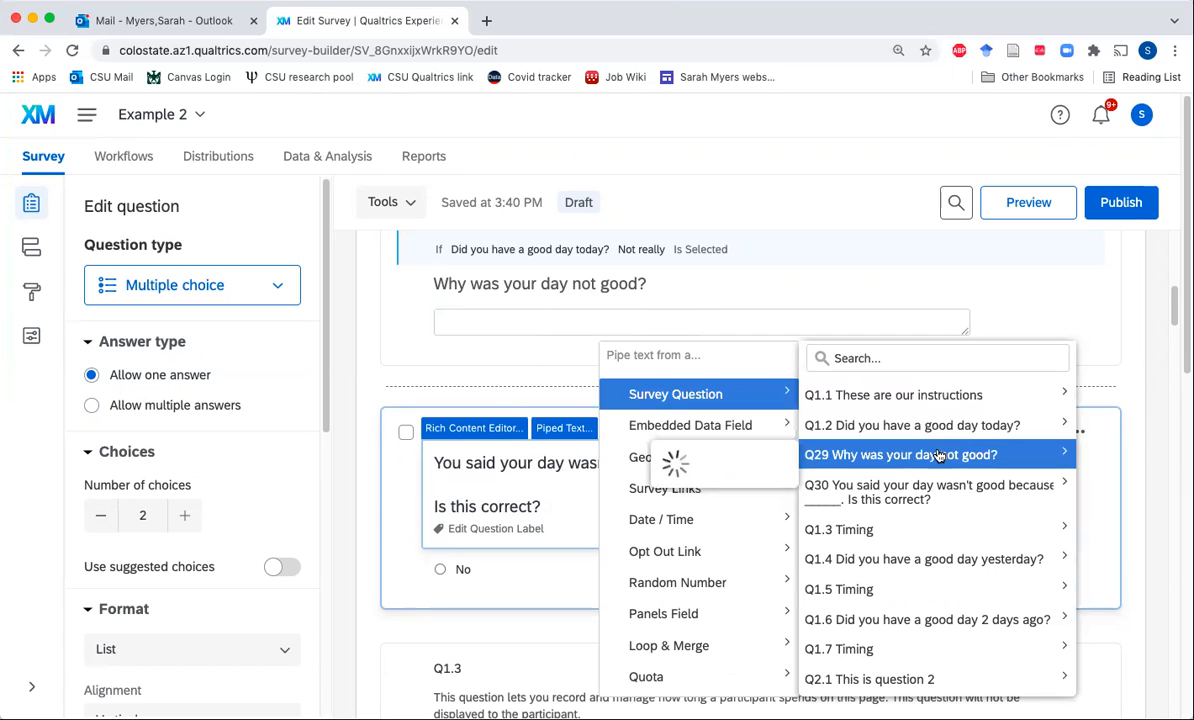
mouse_move(905, 455)
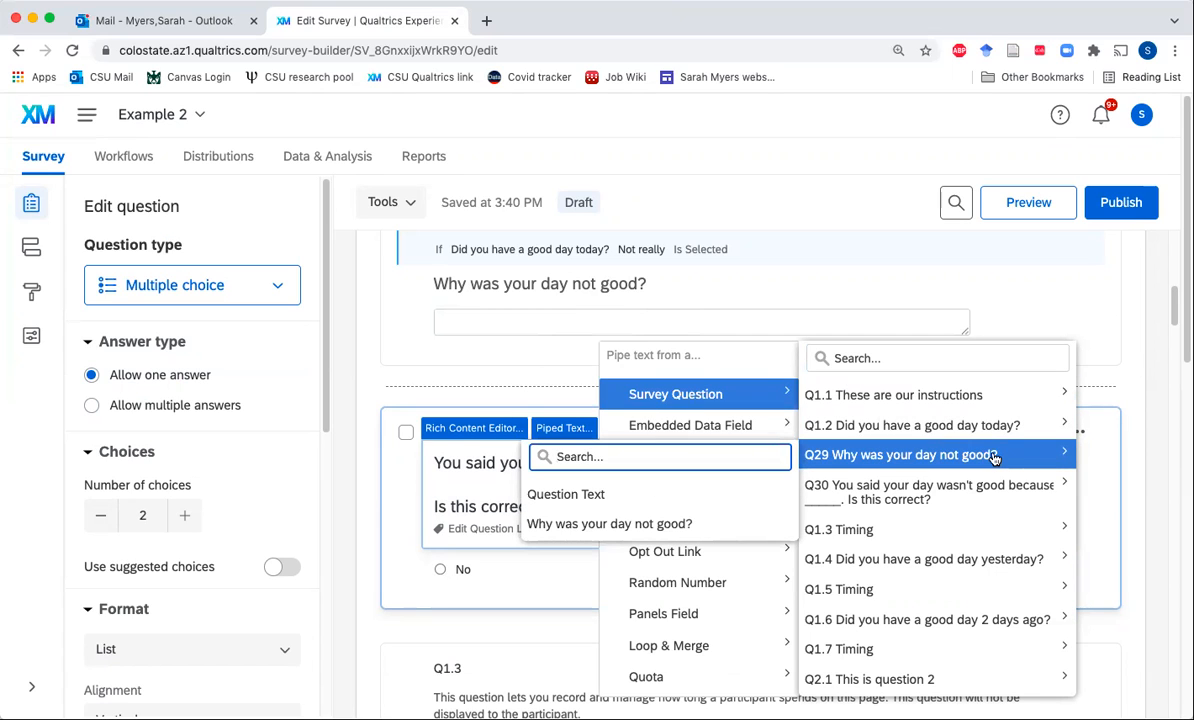
left_click(633, 526)
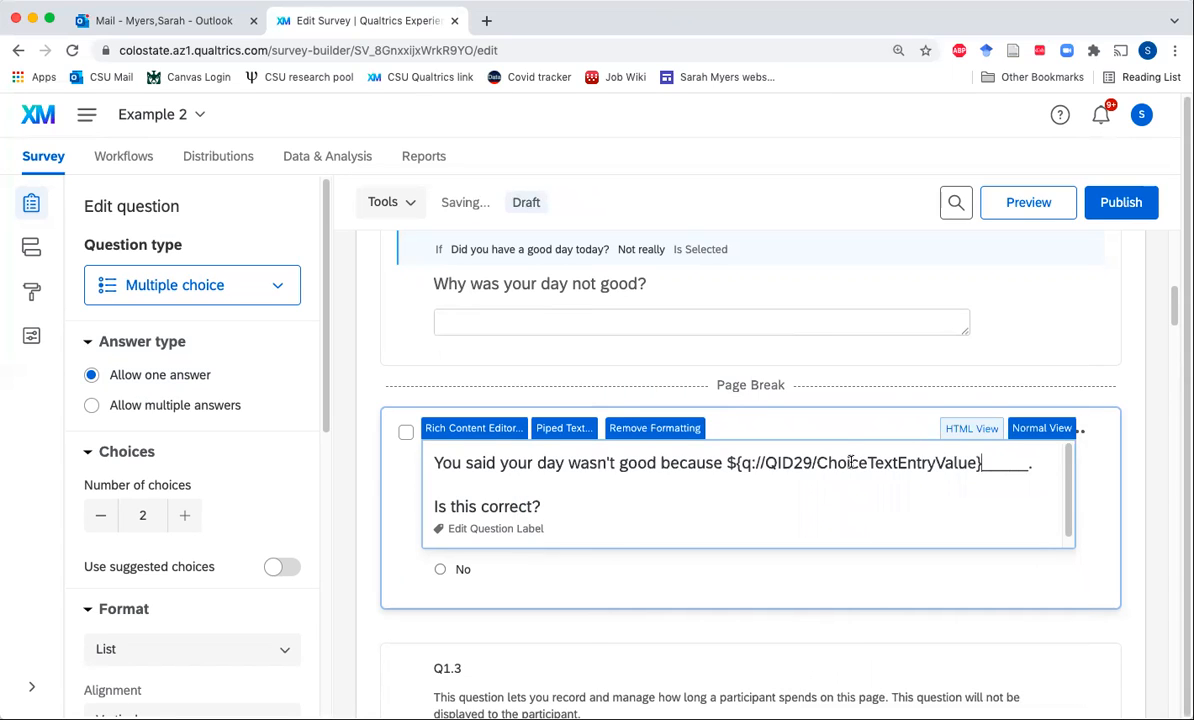
Delete the leftover underscores after the piped text in the follow-up question and make the piped text bold
left_click_drag(868, 463, 975, 461)
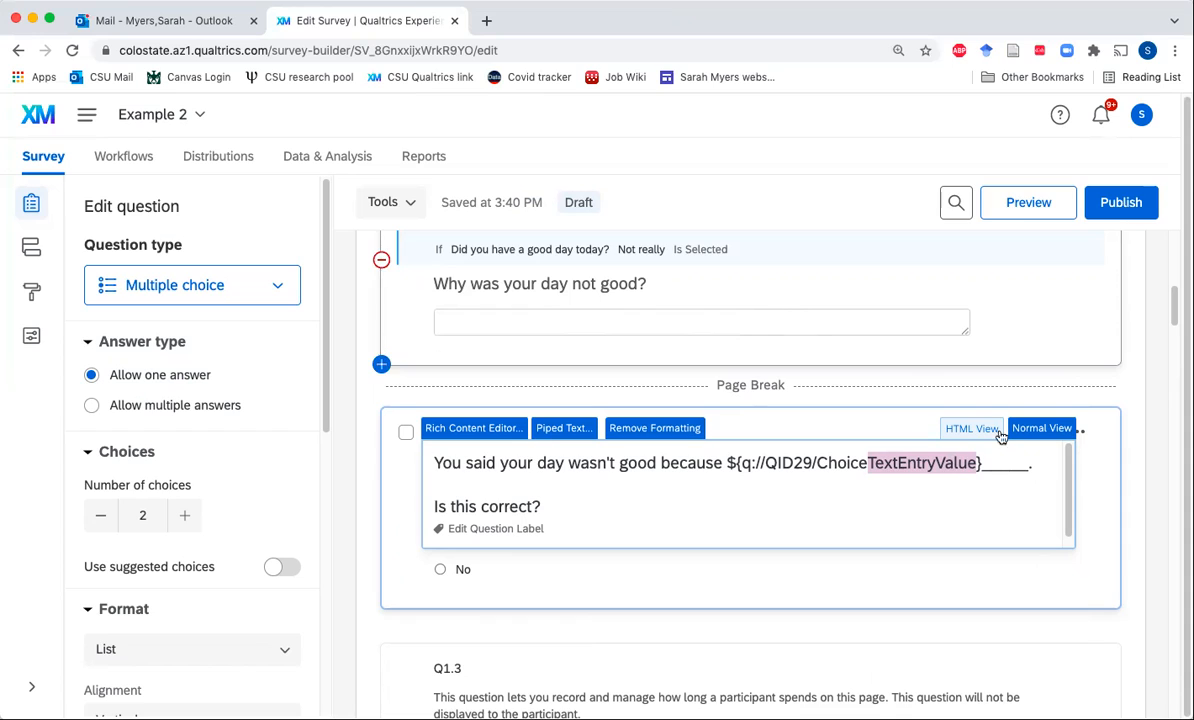
left_click(1020, 461)
key("BackSpace")
key("BackSpace")
key("BackSpace")
key("BackSpace")
key("BackSpace")
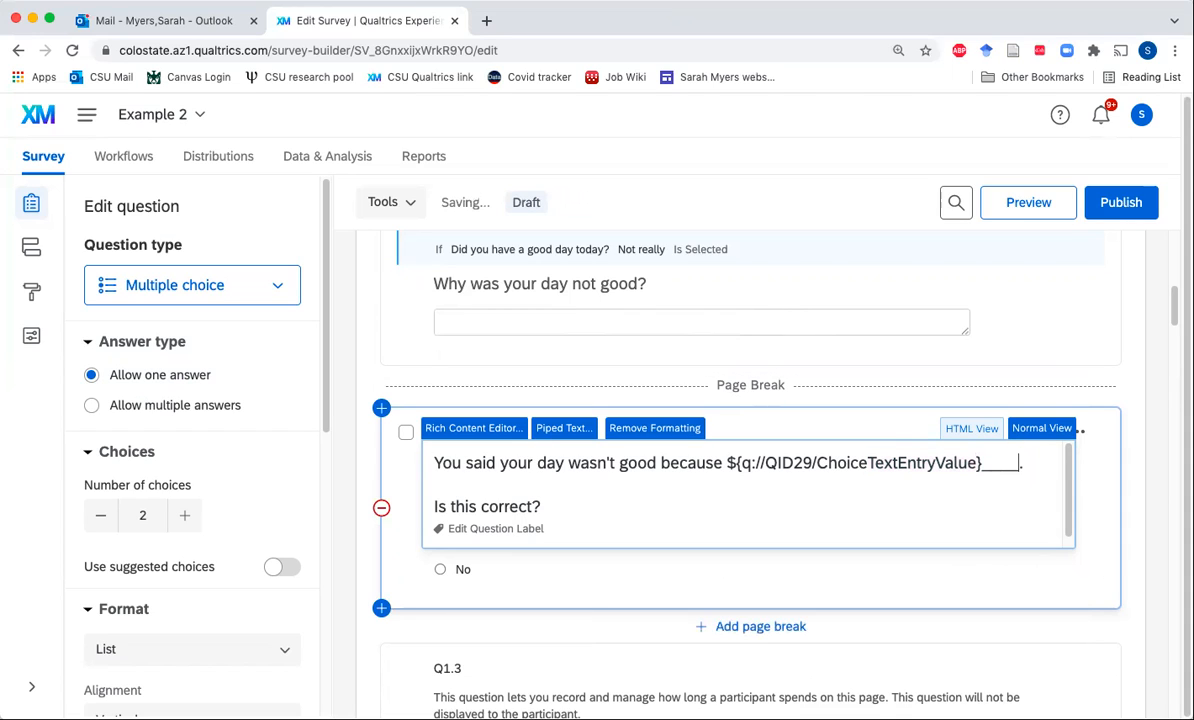
left_click_drag(728, 462, 983, 463)
key("super+b")
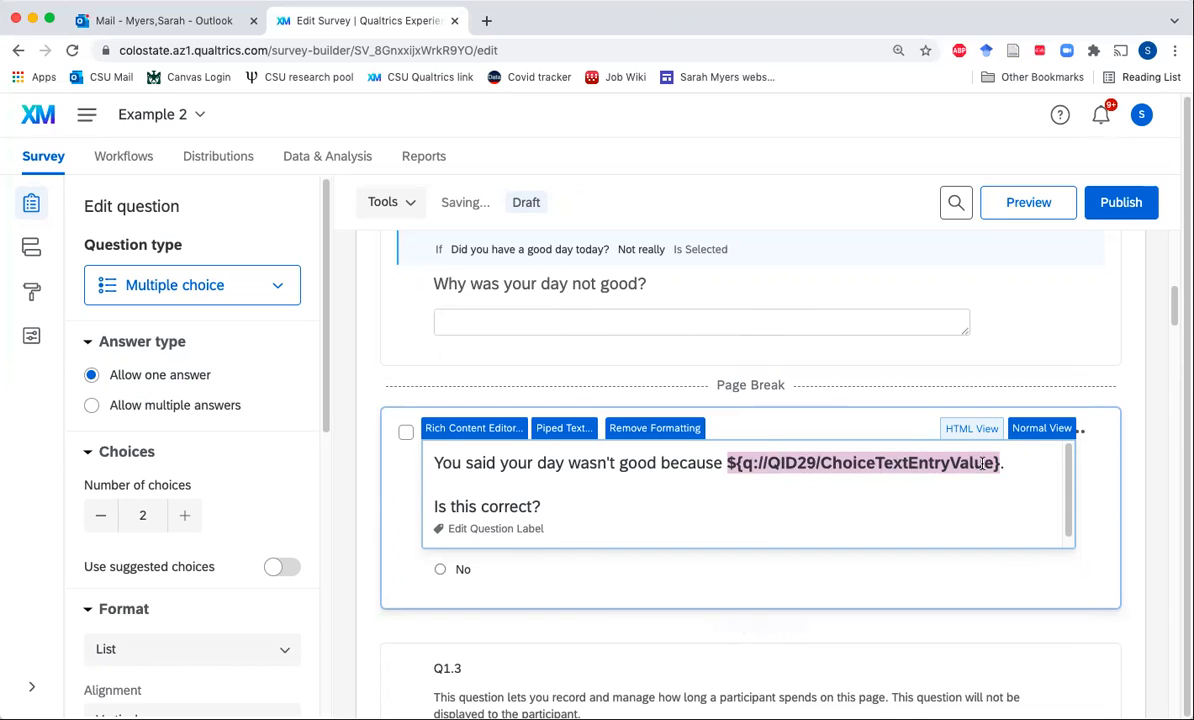
left_click(1099, 496)
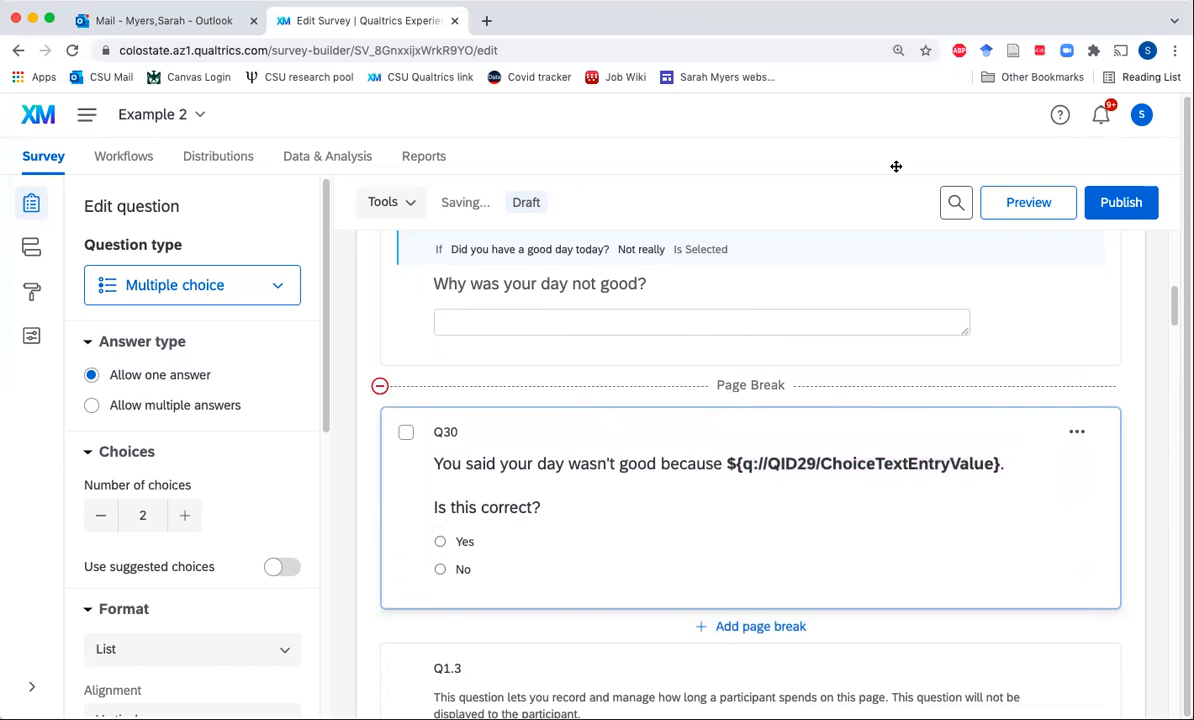
Publish the Example 2 survey with the default version description
left_click(1108, 201)
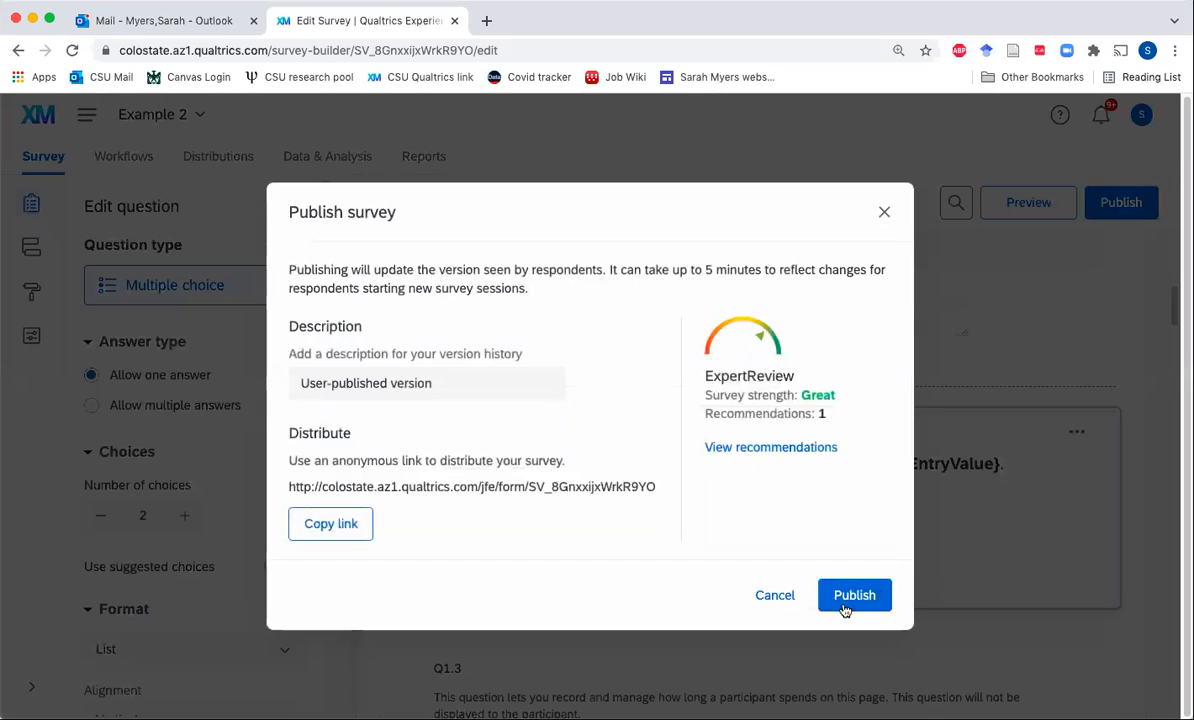
left_click(845, 600)
left_click(866, 560)
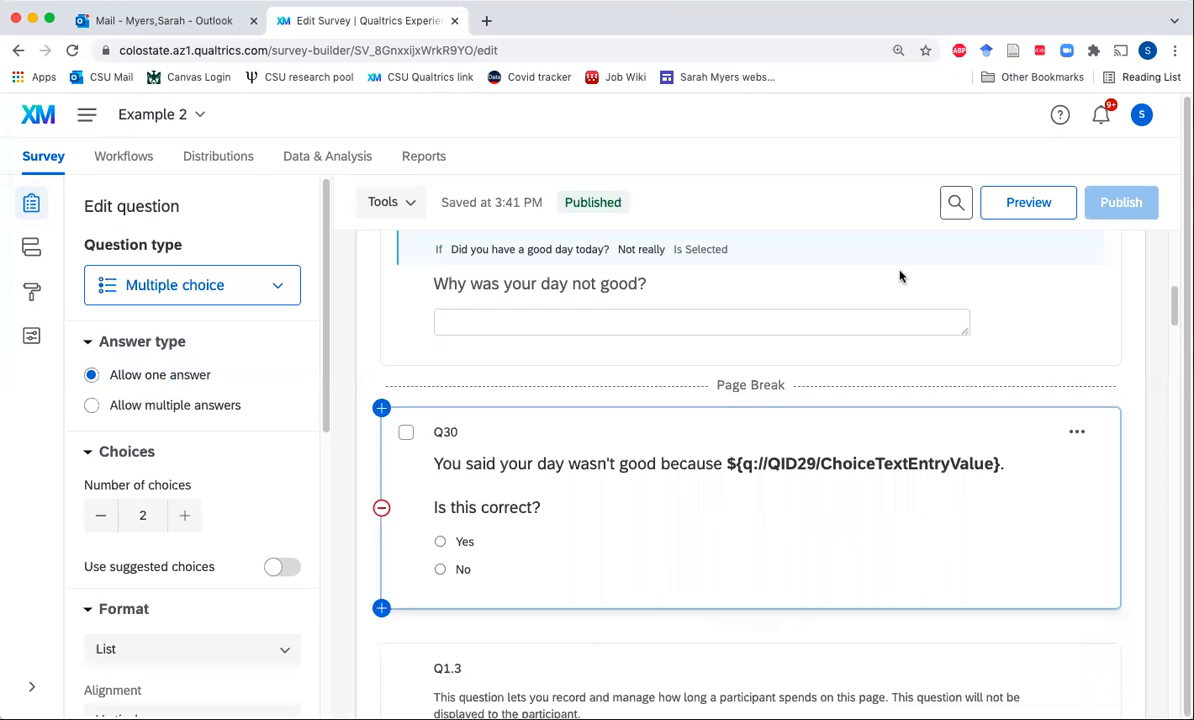
Preview Block 1 and advance past the instructions page
scroll(1077, 318, "up", 3)
scroll(1077, 318, "up", 5)
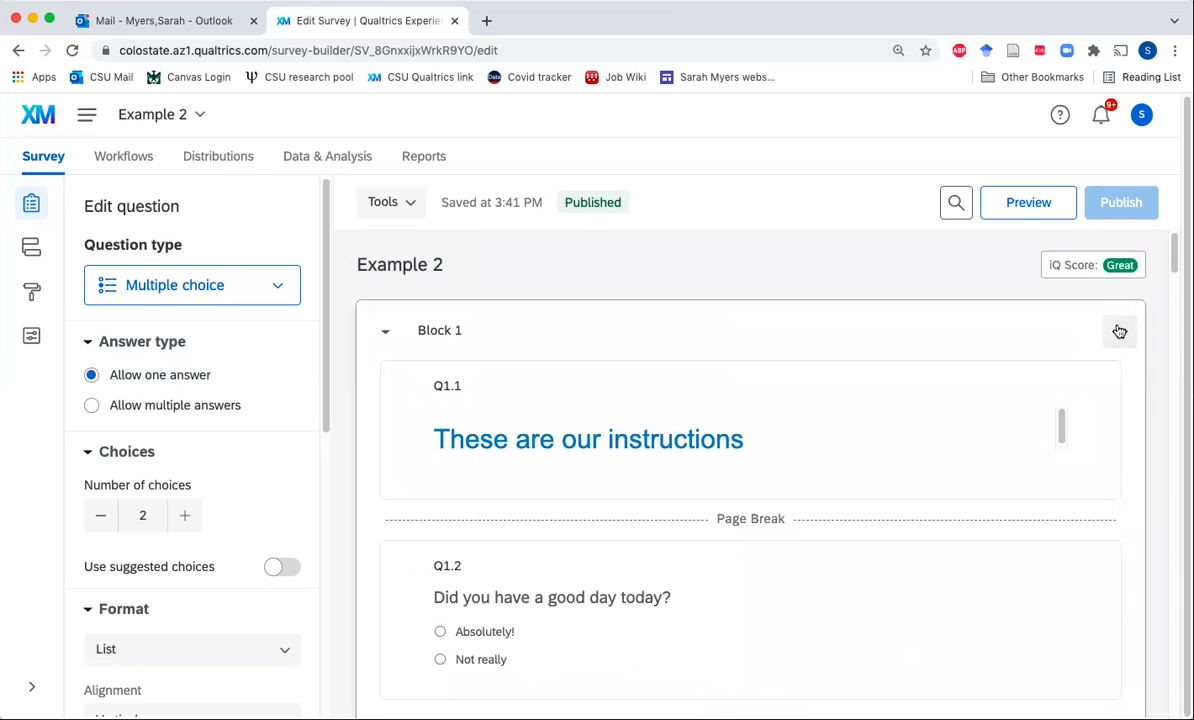
left_click(1119, 330)
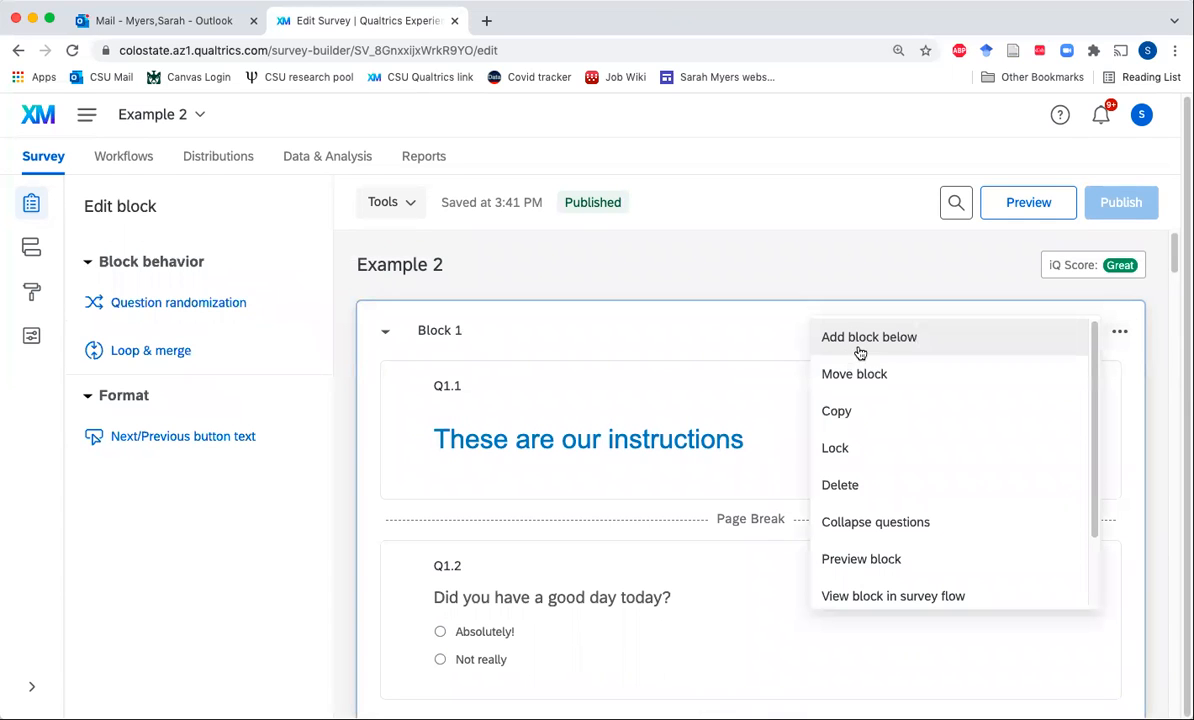
left_click(861, 558)
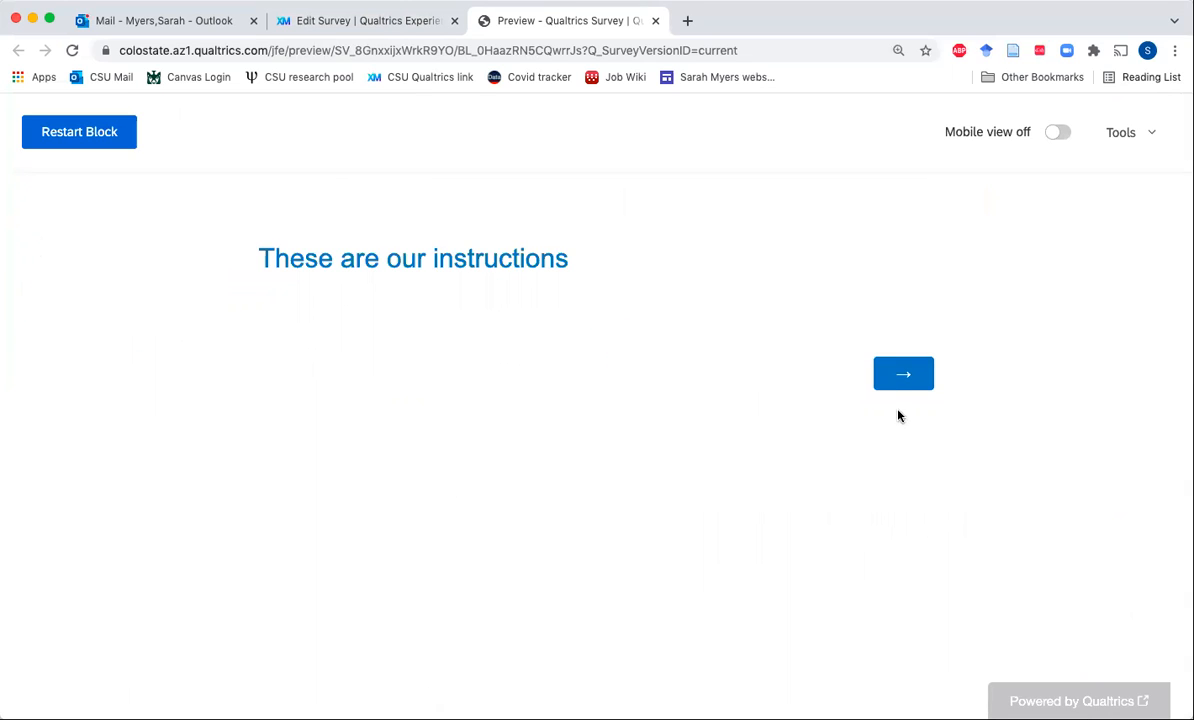
left_click(896, 377)
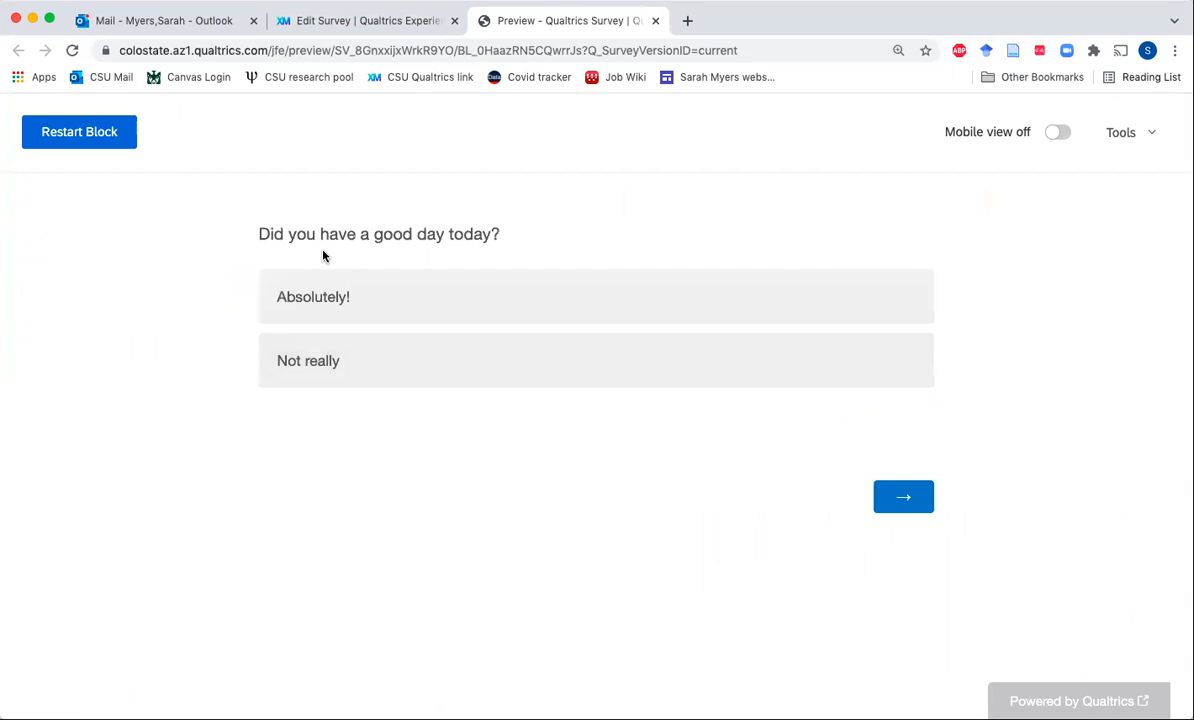
Answer "Not really" in the preview, enter "I missed my bus" as the reason, and advance to the follow-up question
left_click(426, 360)
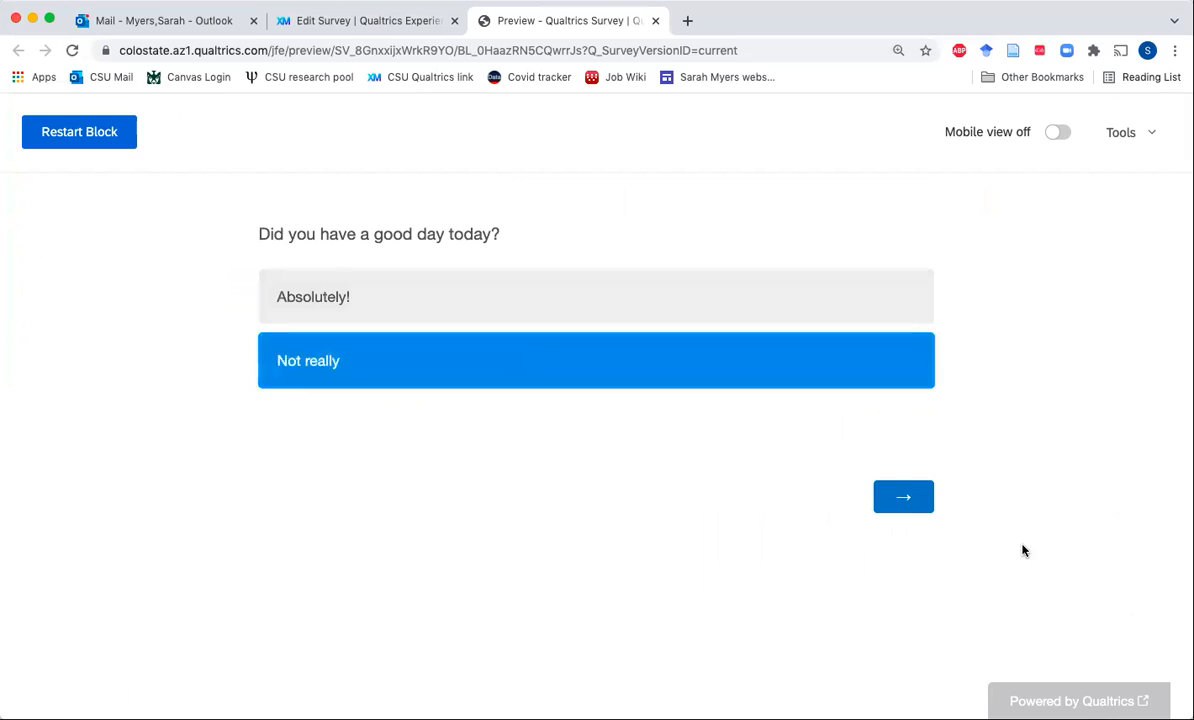
left_click(916, 502)
left_click(408, 274)
type("I missed my bus")
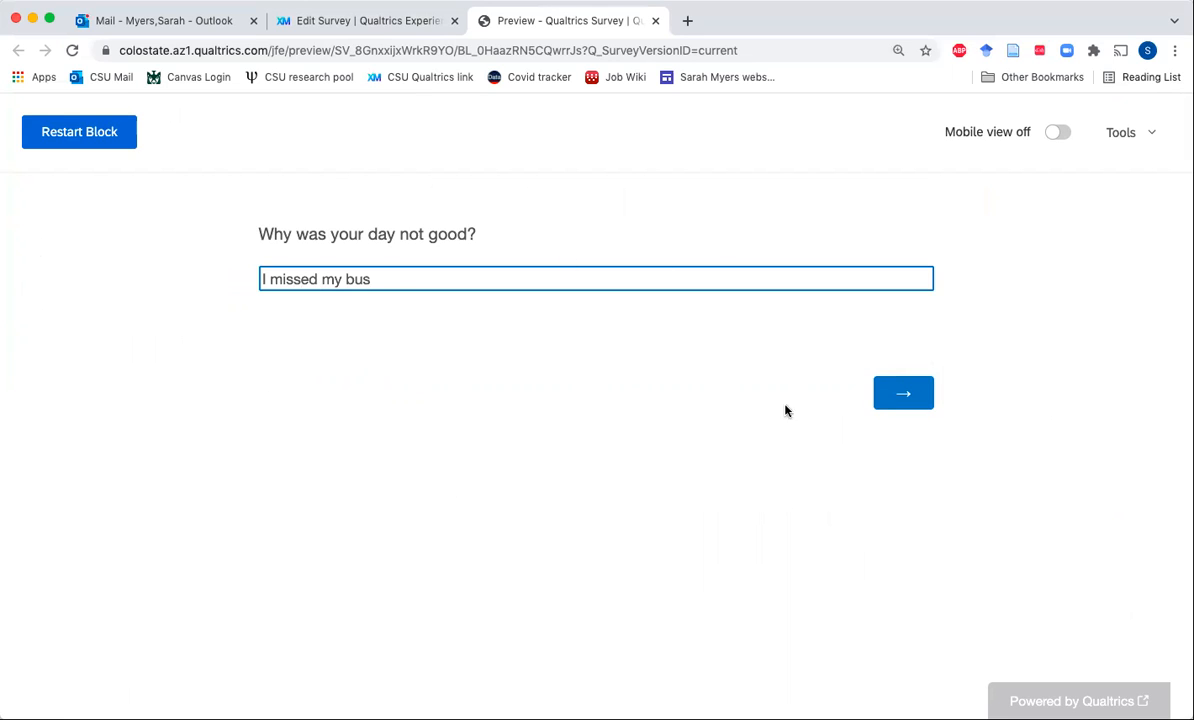
left_click(880, 395)
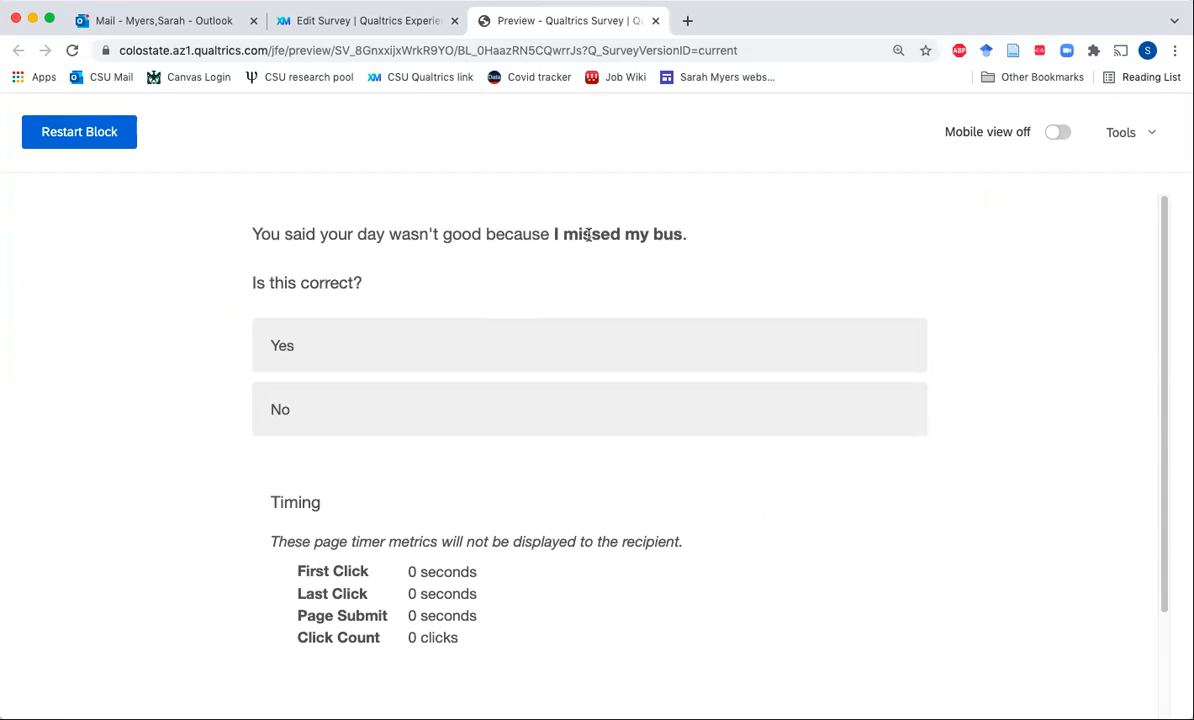
Answer "Yes" to the follow-up question, advance to the following page, and close the preview
left_click(351, 335)
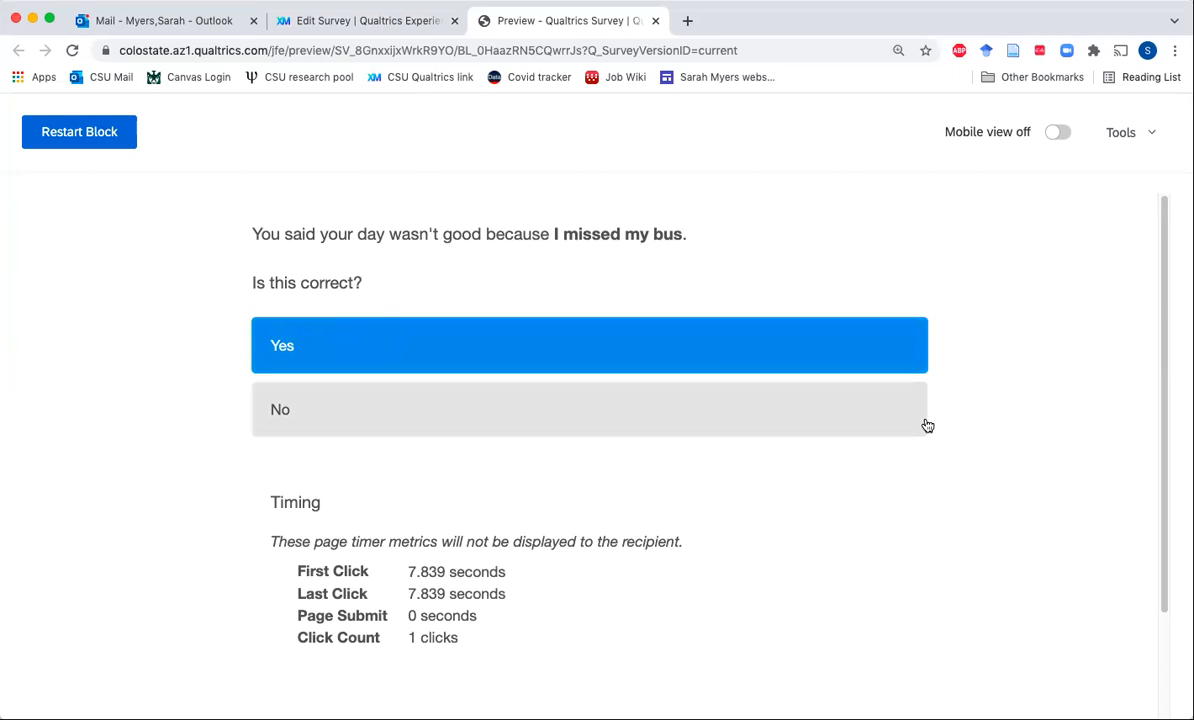
scroll(927, 421, "down", 3)
left_click(912, 640)
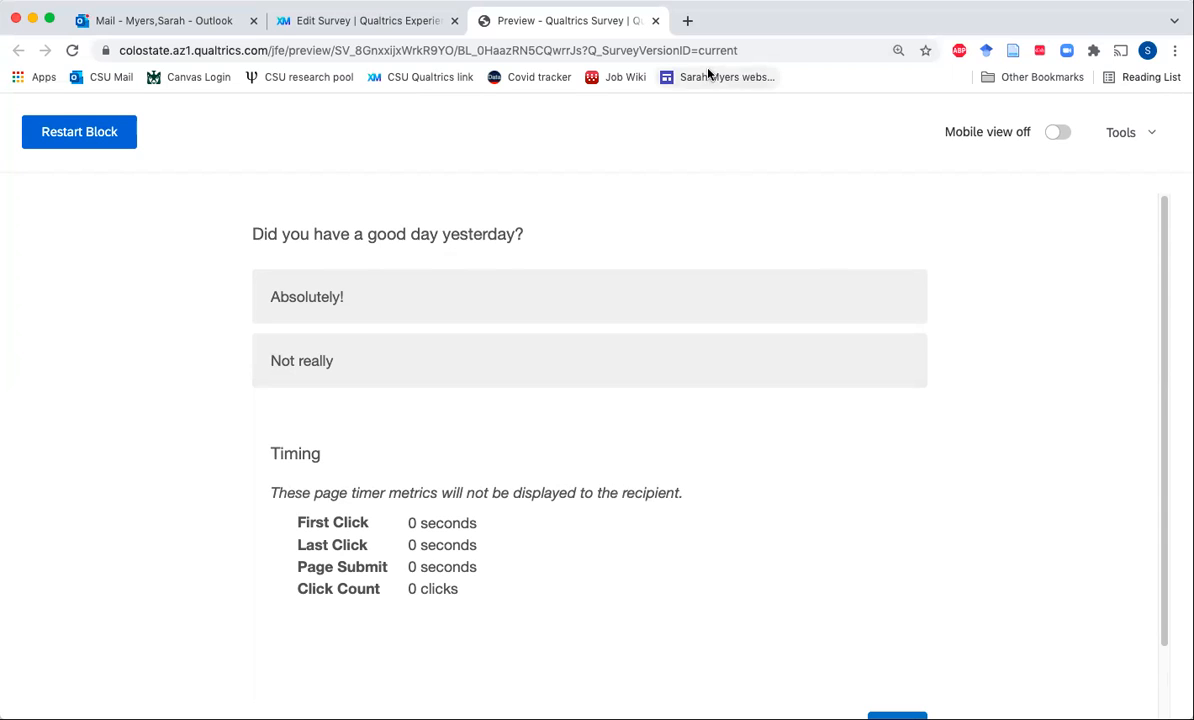
left_click(656, 21)
Remove the bold from the follow-up question's piped text in the rich content editor and color that text blue
scroll(802, 298, "down", 5)
scroll(840, 400, "down", 5)
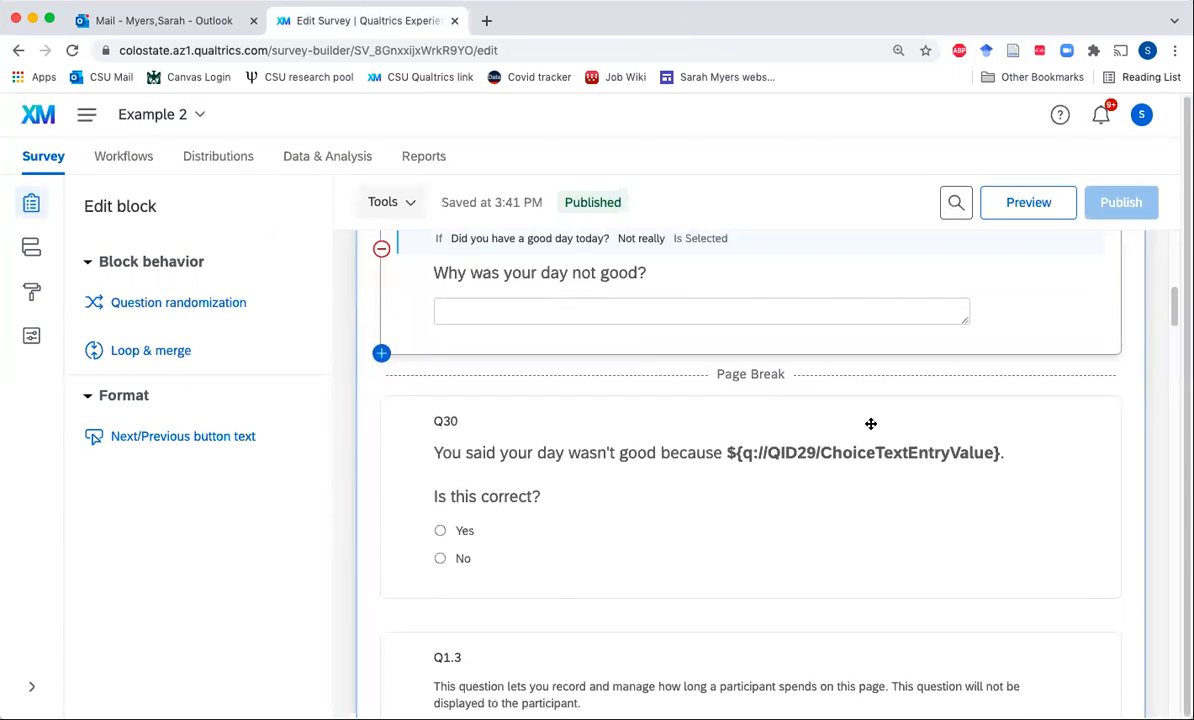
left_click(762, 451)
left_click(727, 450)
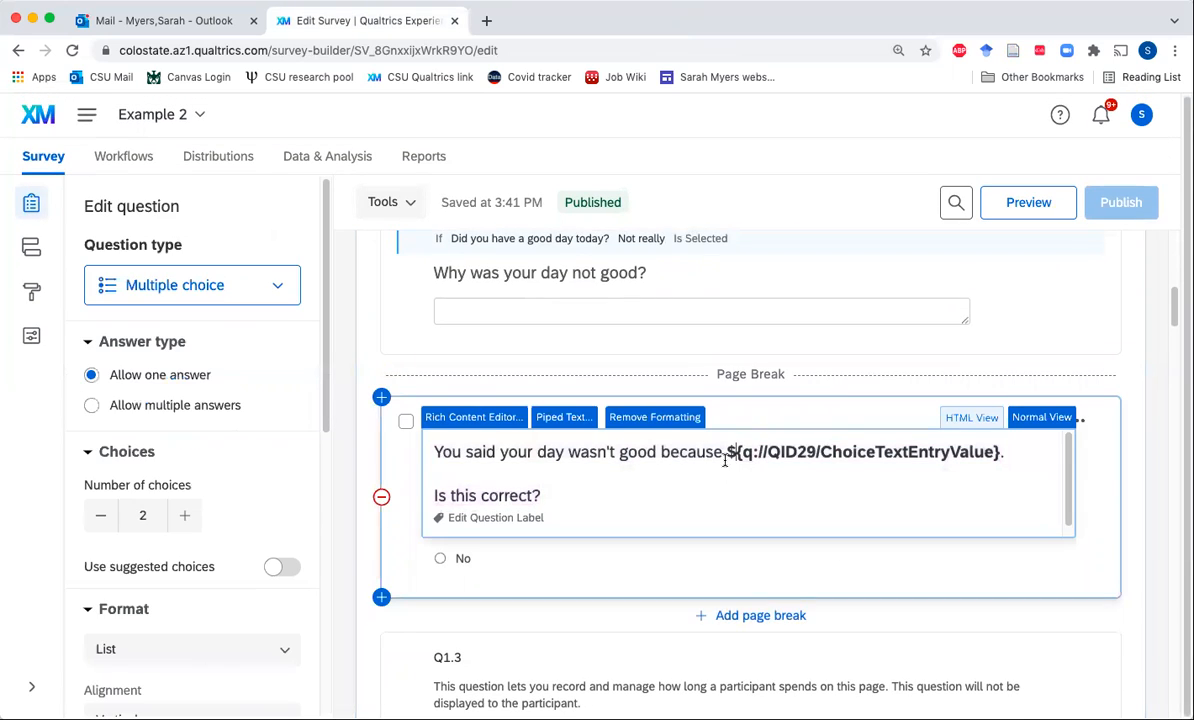
left_click_drag(727, 450, 945, 453)
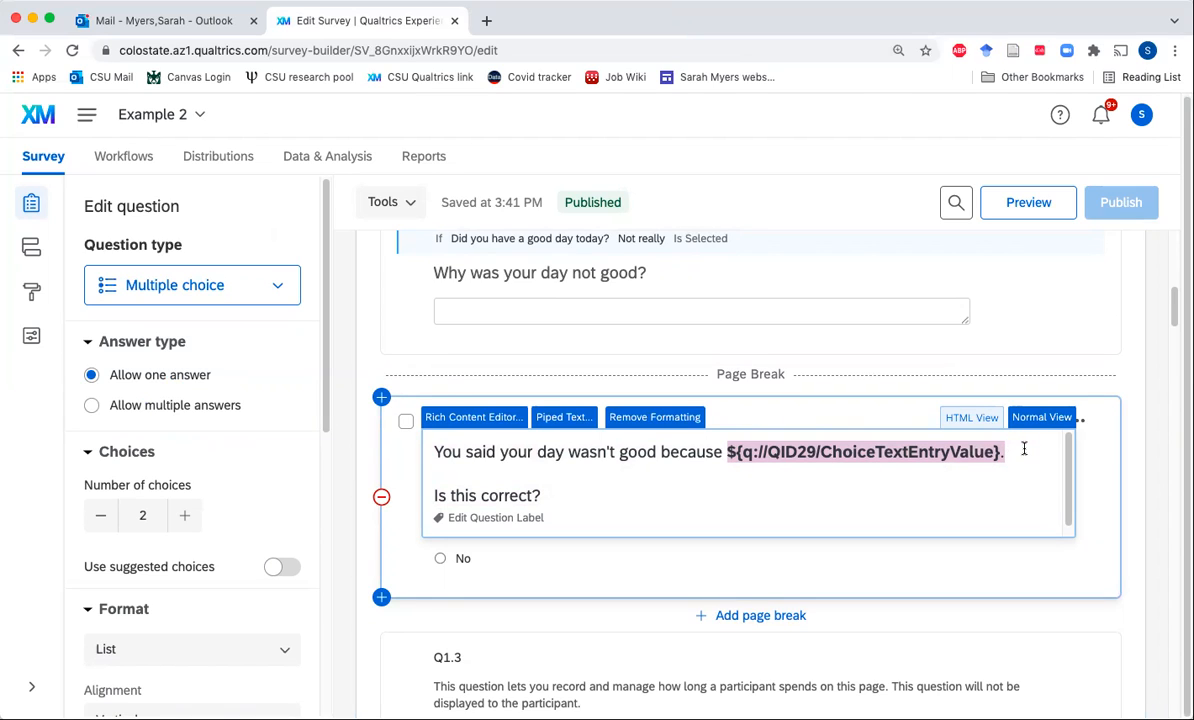
left_click(486, 428)
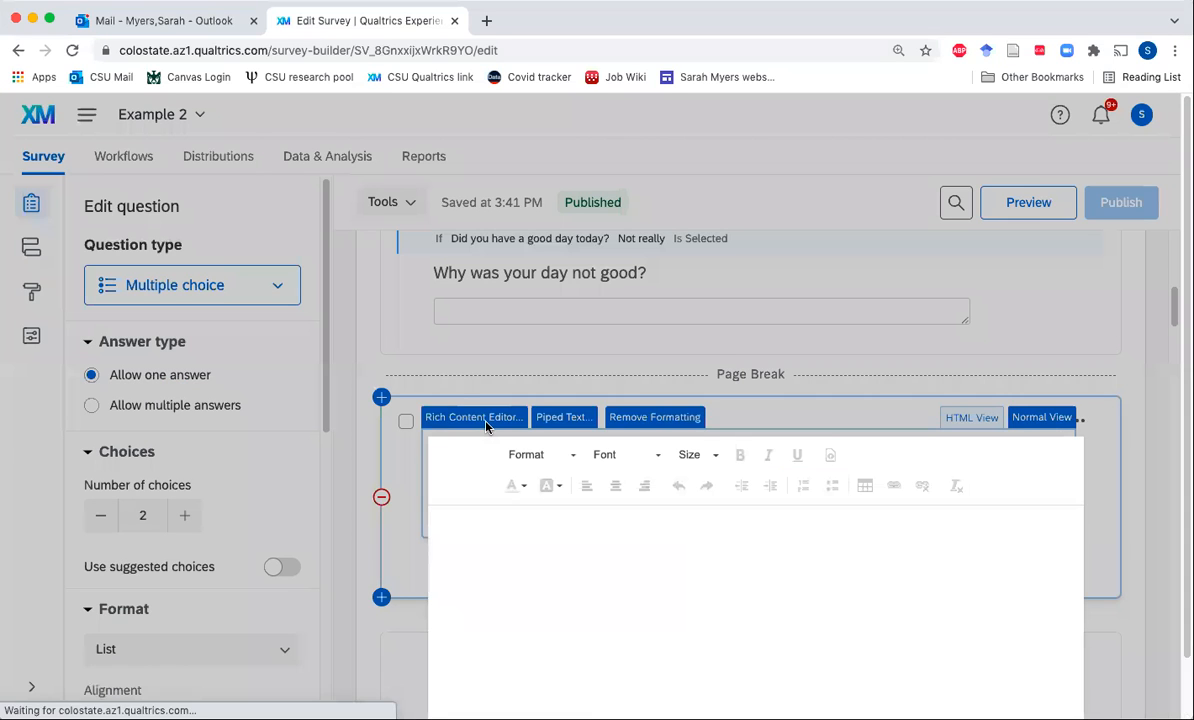
left_click_drag(661, 533, 866, 536)
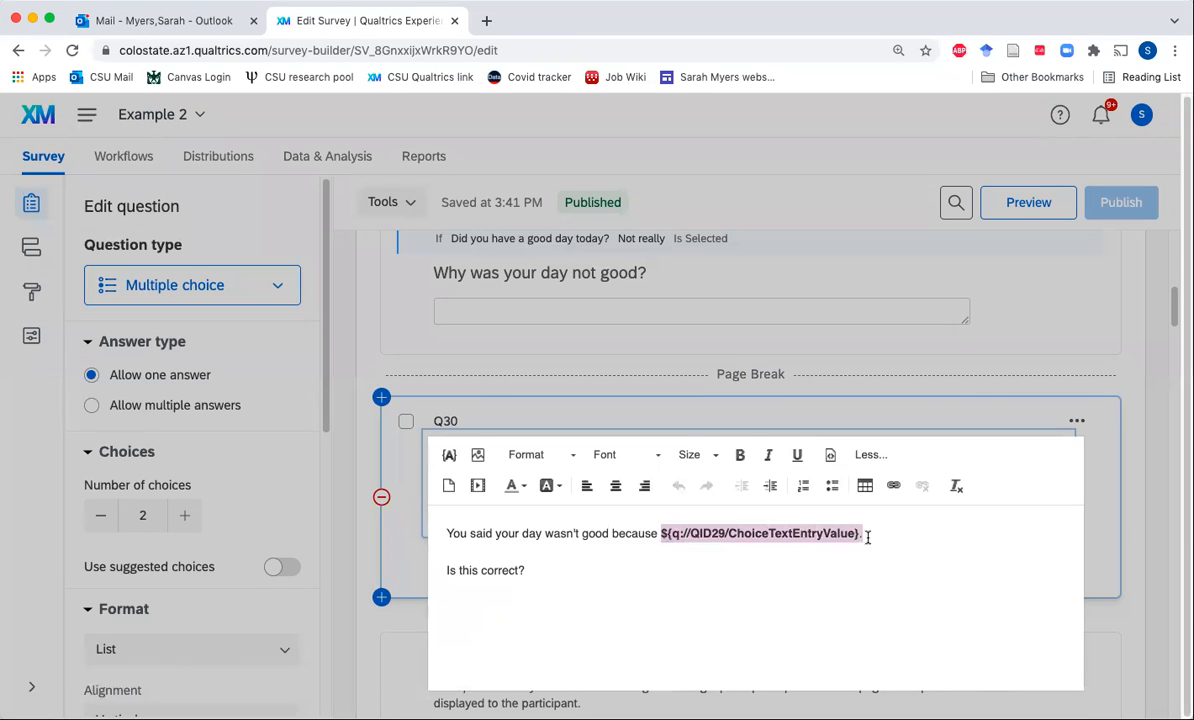
left_click(740, 458)
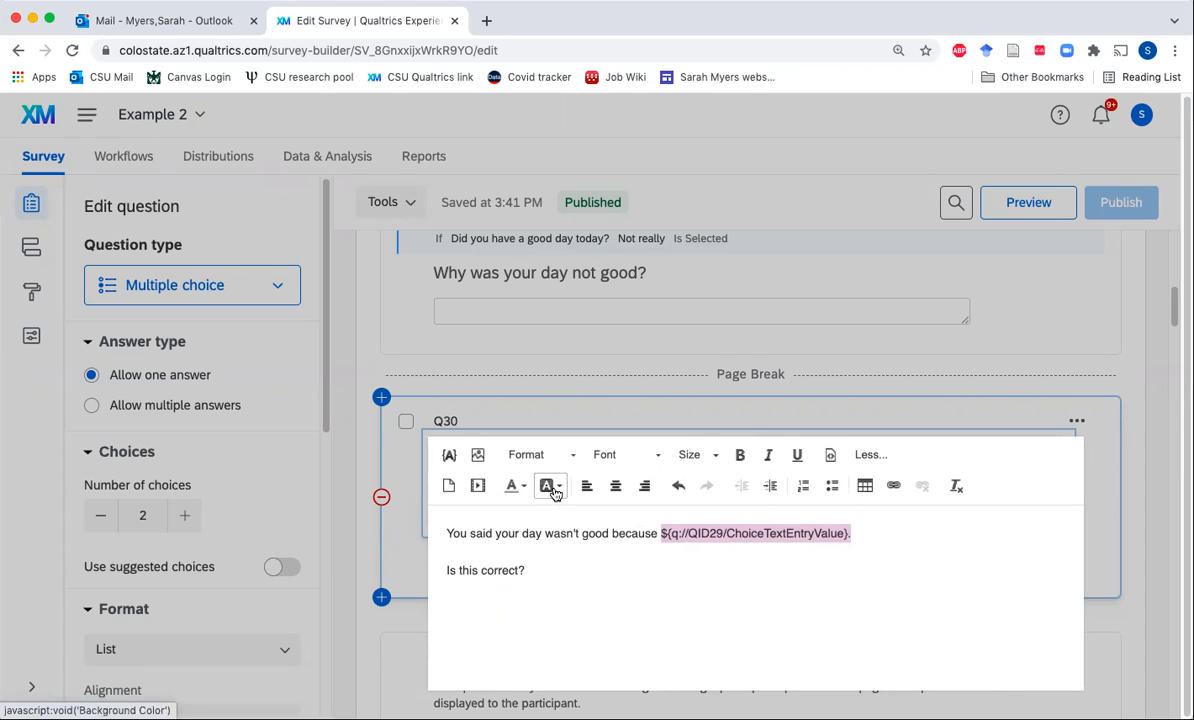
left_click(522, 487)
left_click(545, 543)
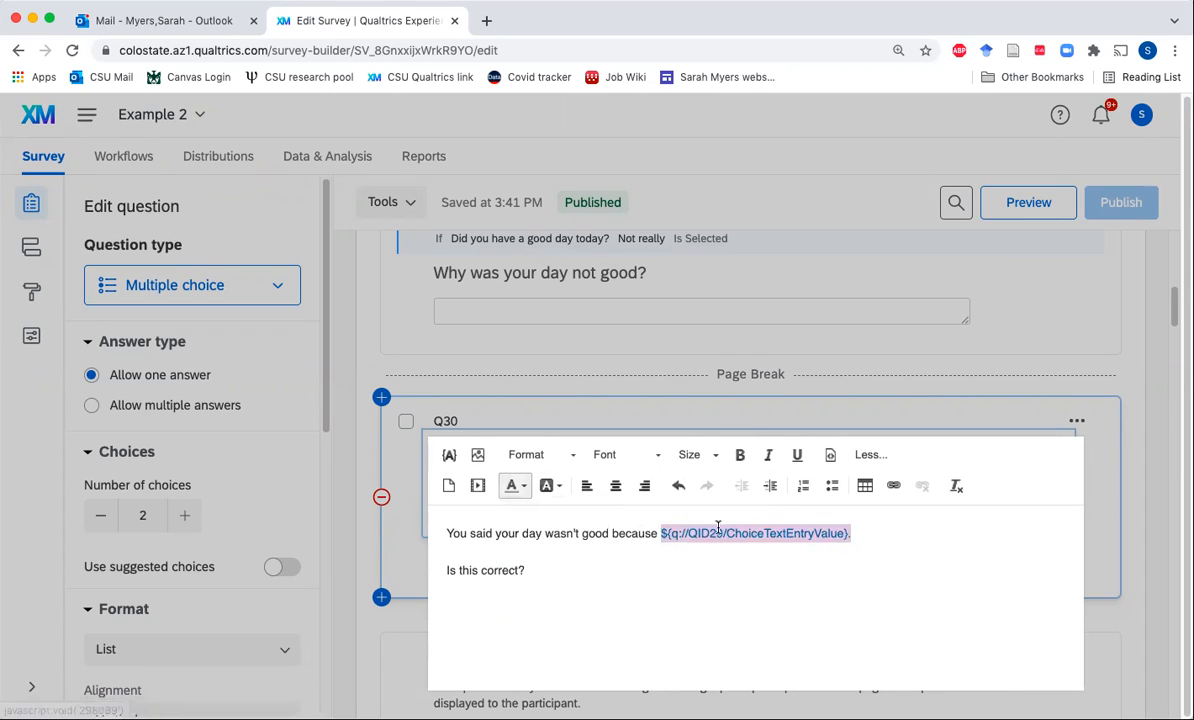
Reset the piped text's font color to the default and close the rich content editor
left_click_drag(784, 540, 855, 537)
left_click(520, 487)
left_click(515, 512)
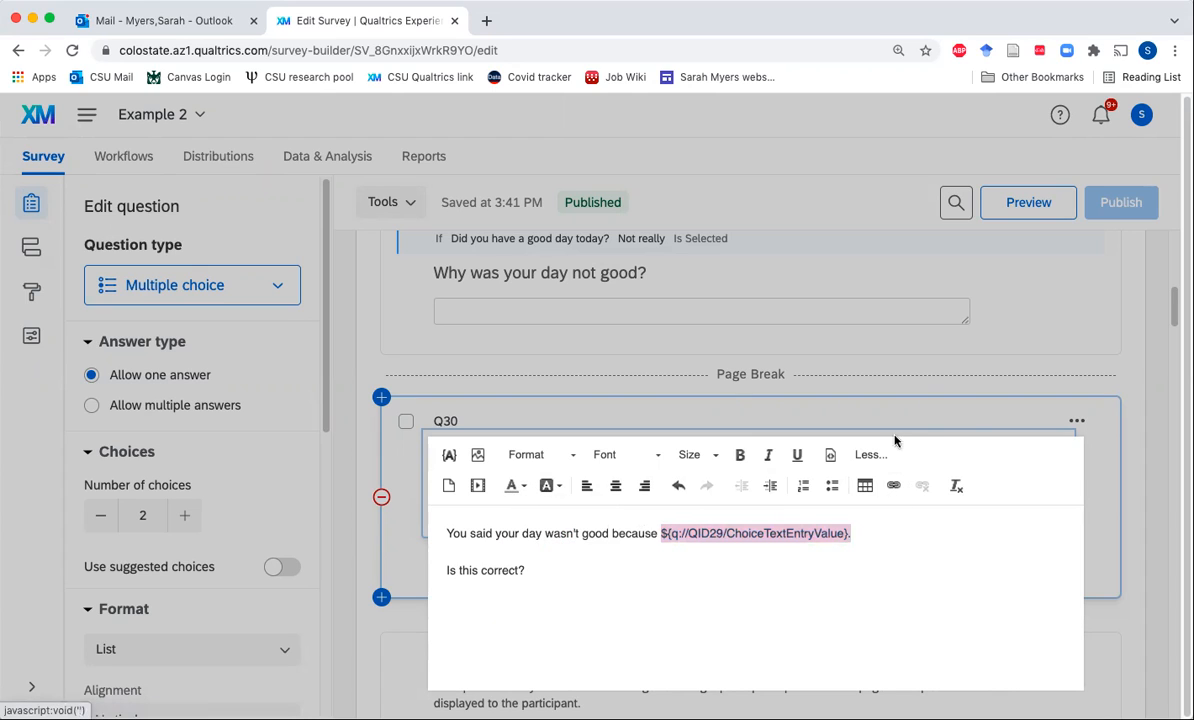
left_click(1097, 449)
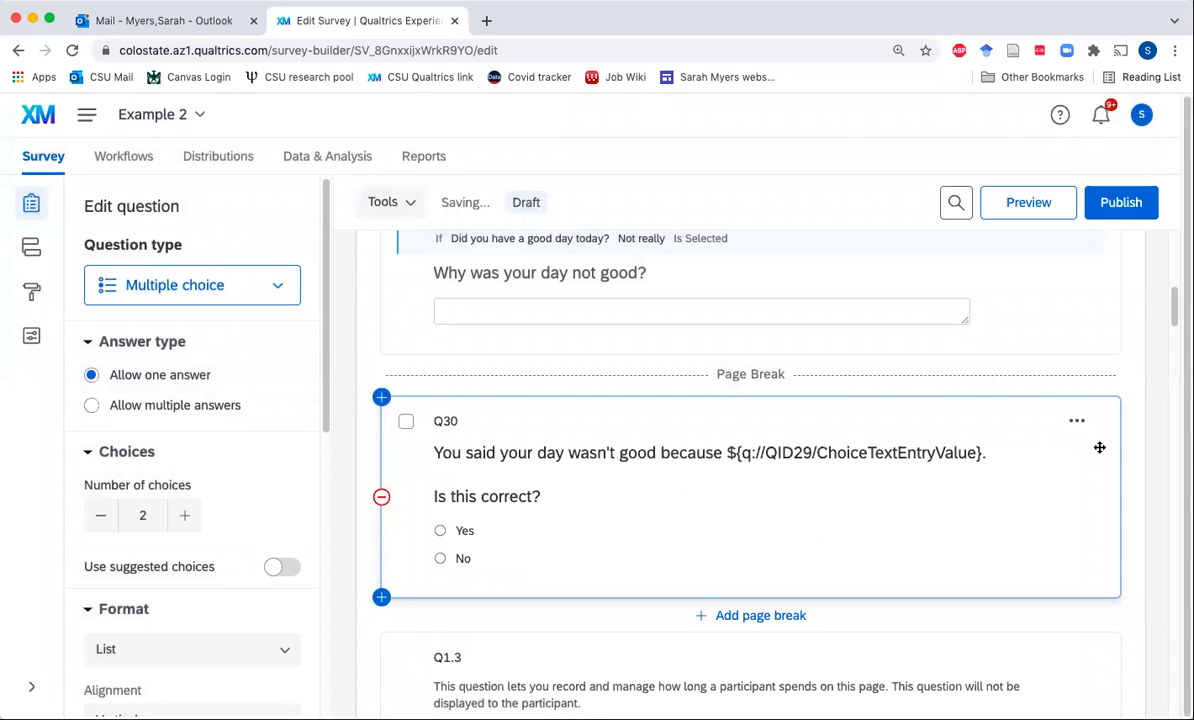
Open the "You said your day wasn't good because" question in the rich content editor and delete its piped text
left_click(588, 446)
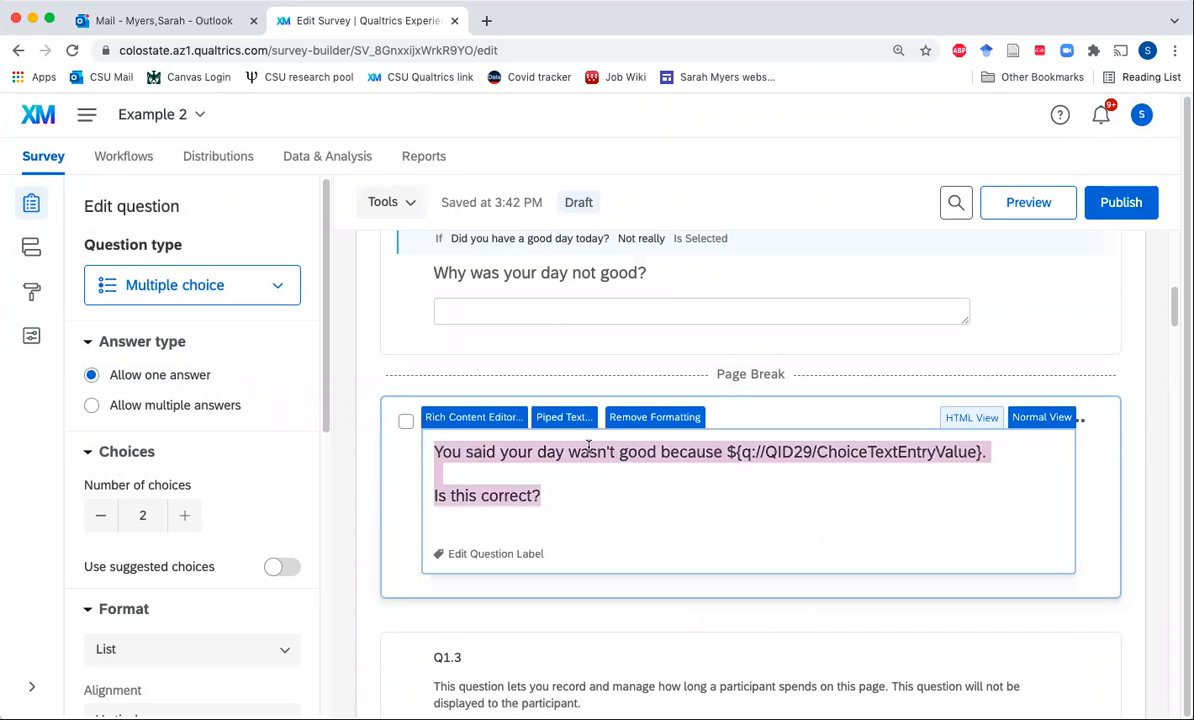
left_click(435, 423)
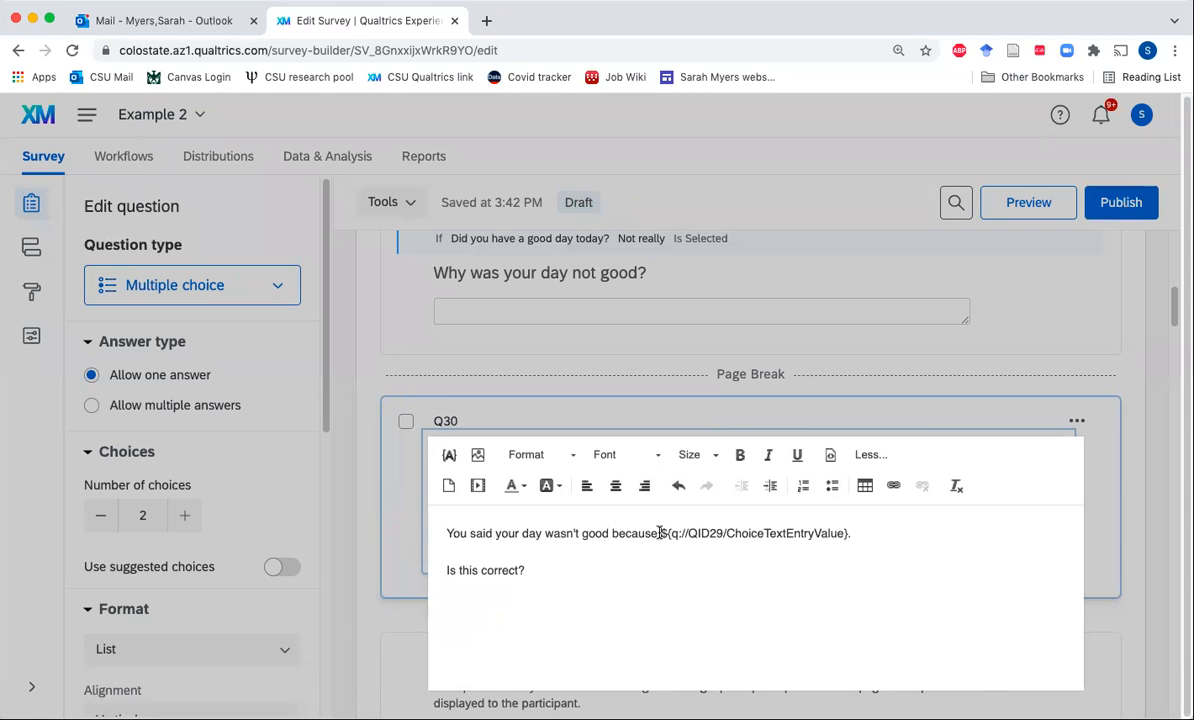
left_click_drag(660, 533, 862, 541)
key("BackSpace")
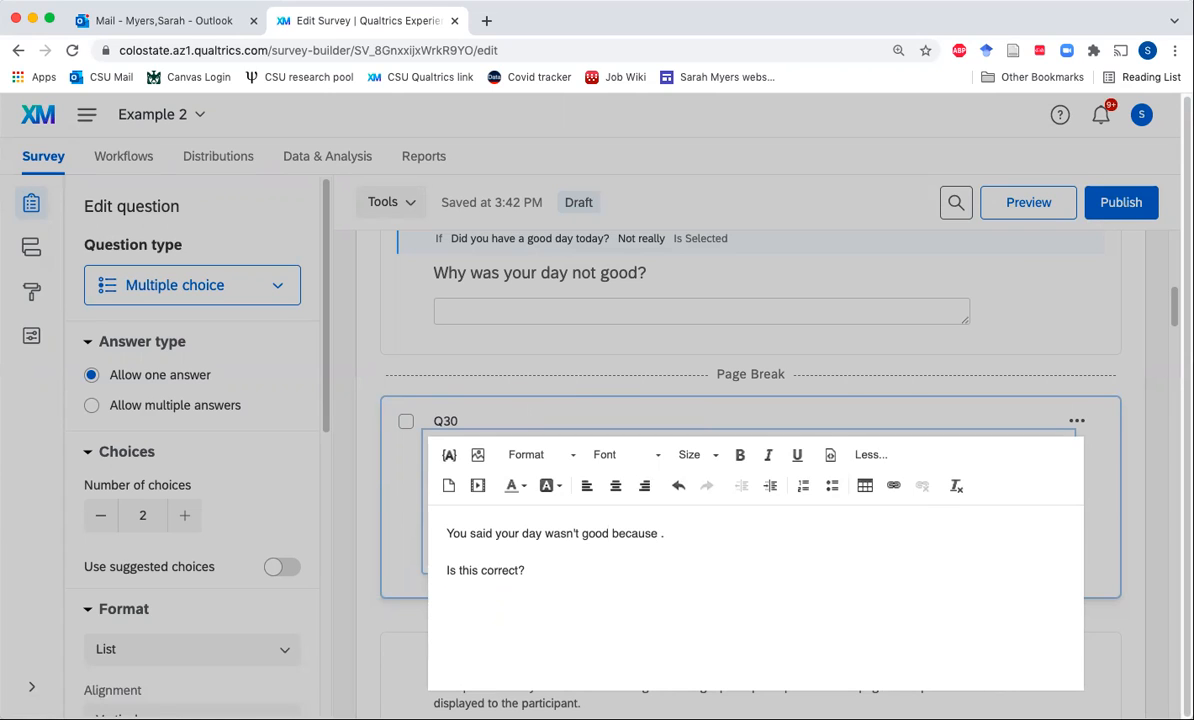
Insert piped text that pulls in the respondent's answer to the survey question Q29, "Why was your day not good?"
left_click(455, 463)
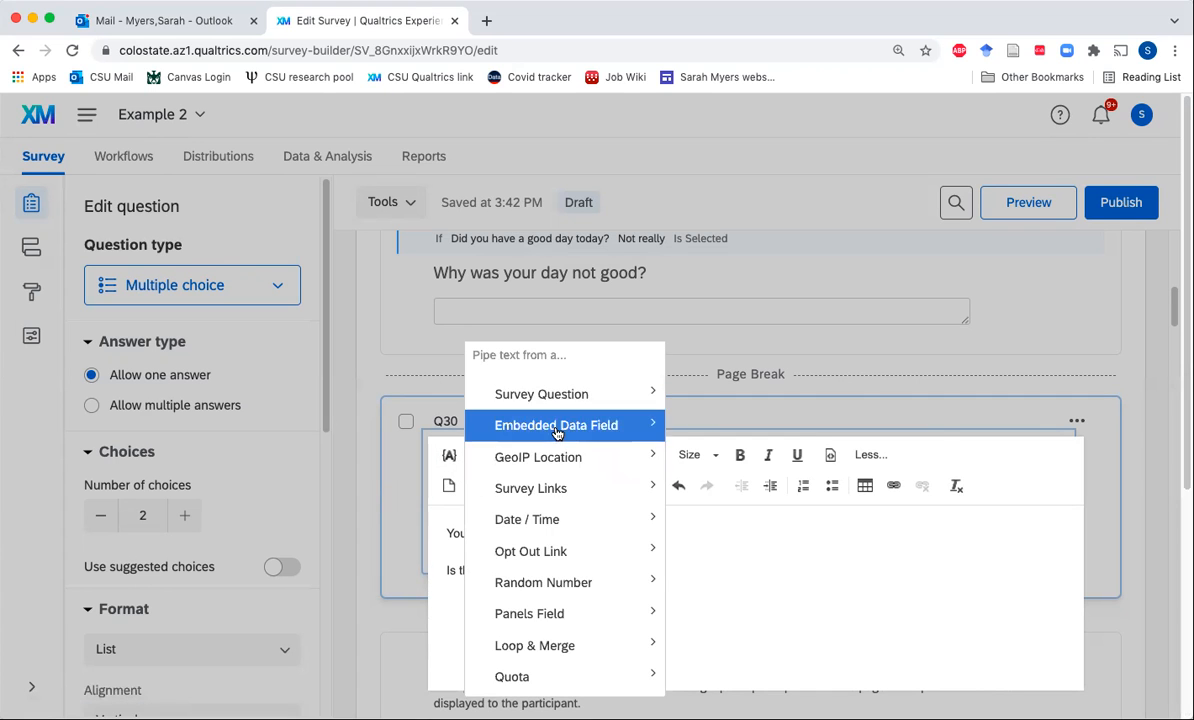
scroll(536, 544, "down", 2)
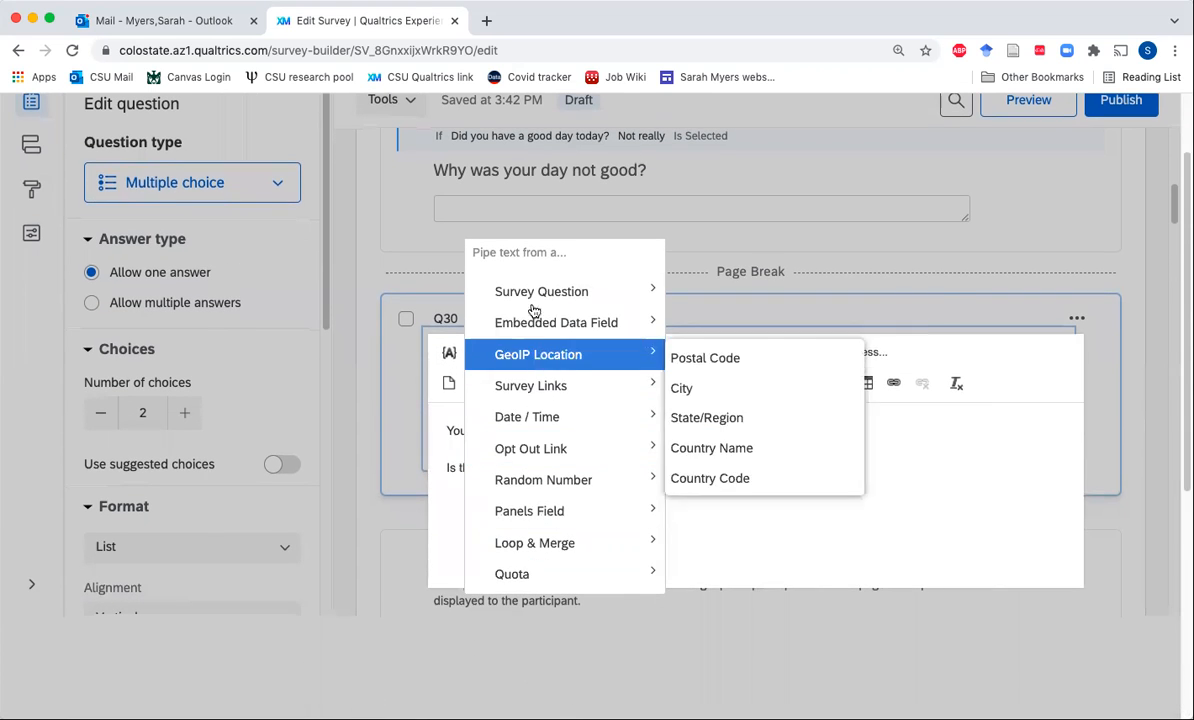
mouse_move(530, 296)
mouse_move(789, 330)
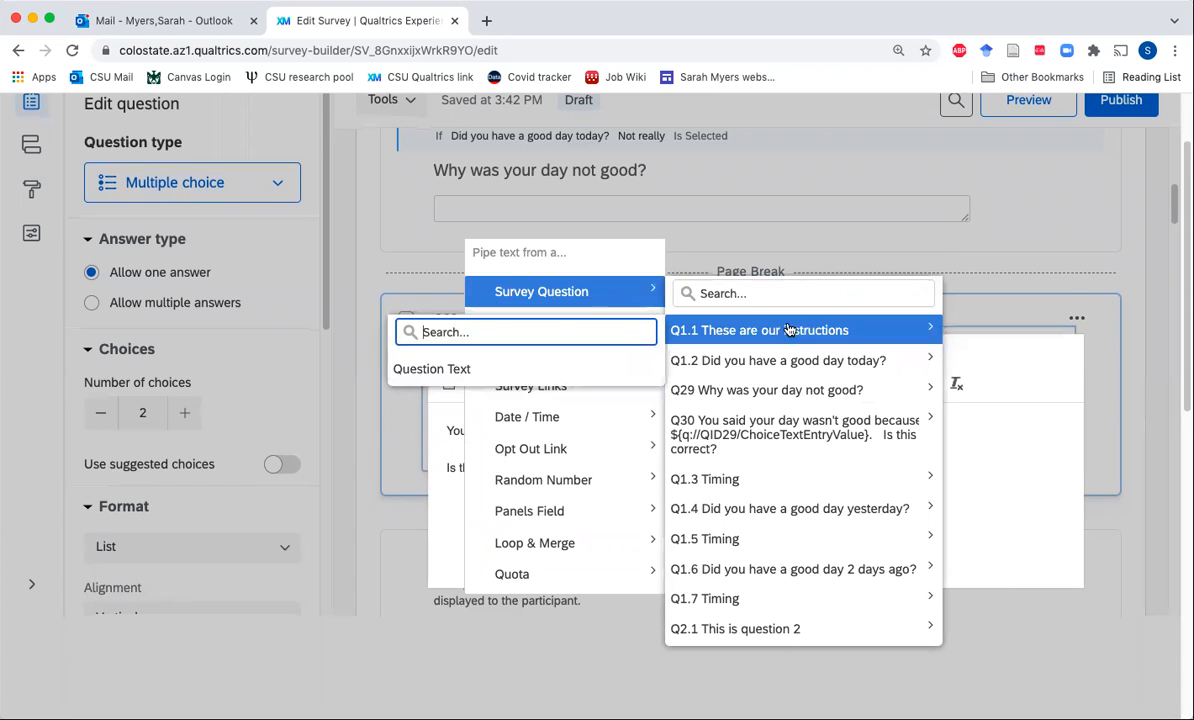
mouse_move(807, 391)
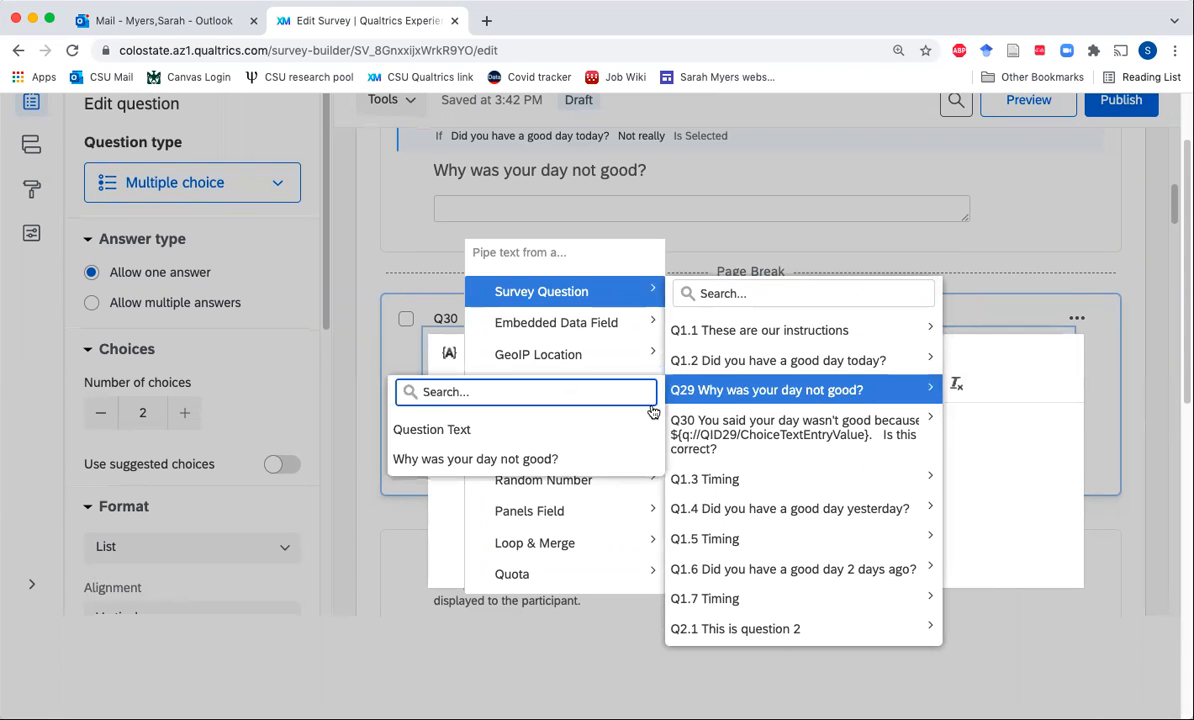
left_click(533, 460)
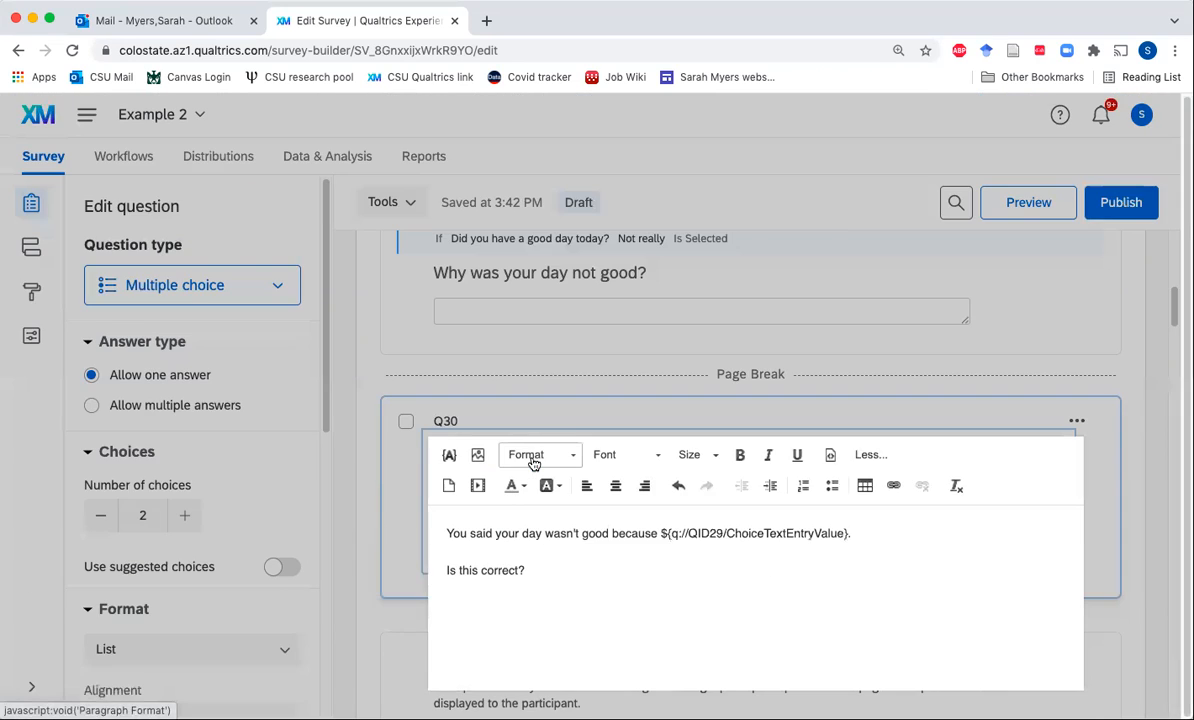
Bold the piped text in the follow-up question and close the rich content editor
left_click_drag(662, 532, 911, 544)
key("super+b")
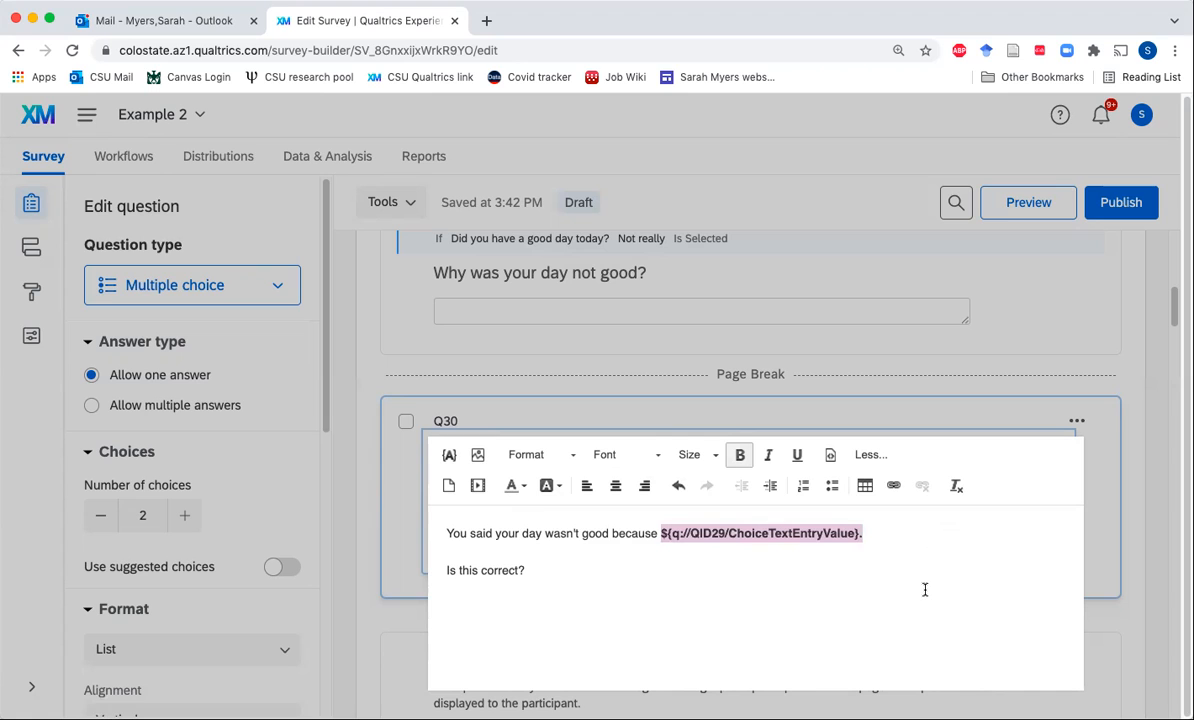
left_click(1096, 531)
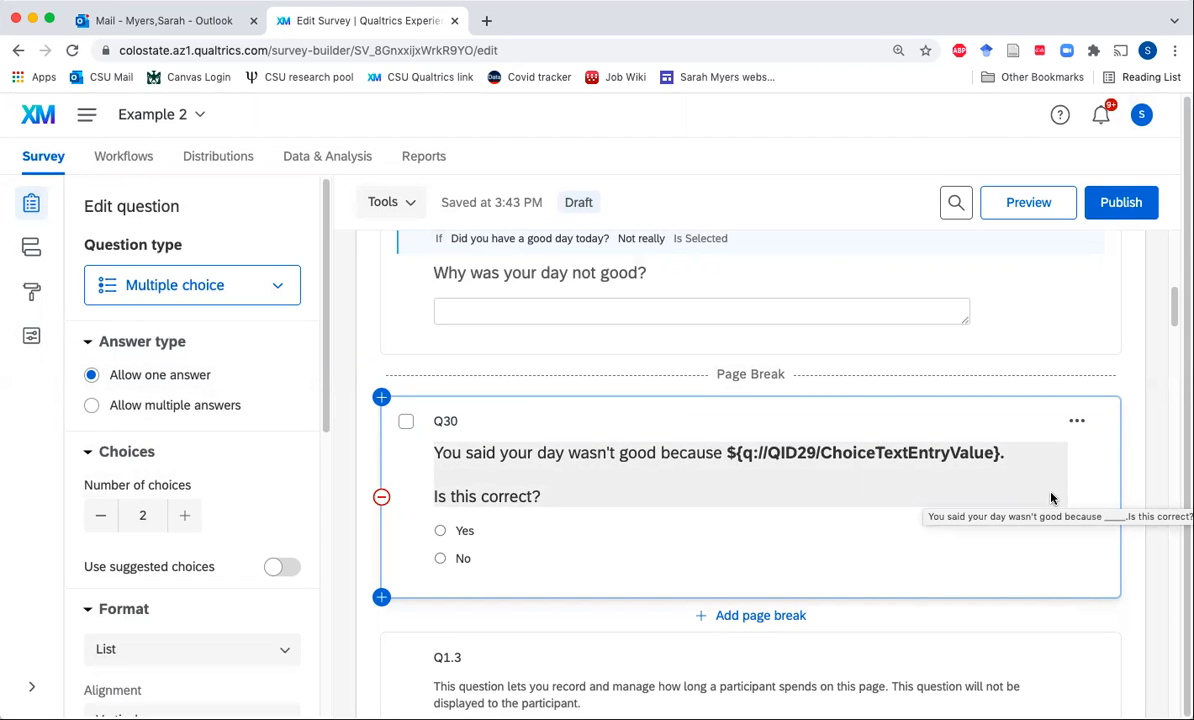
Remove the display logic from the "Why was your day not good?" question and delete that question from the survey
scroll(1035, 420, "up", 2)
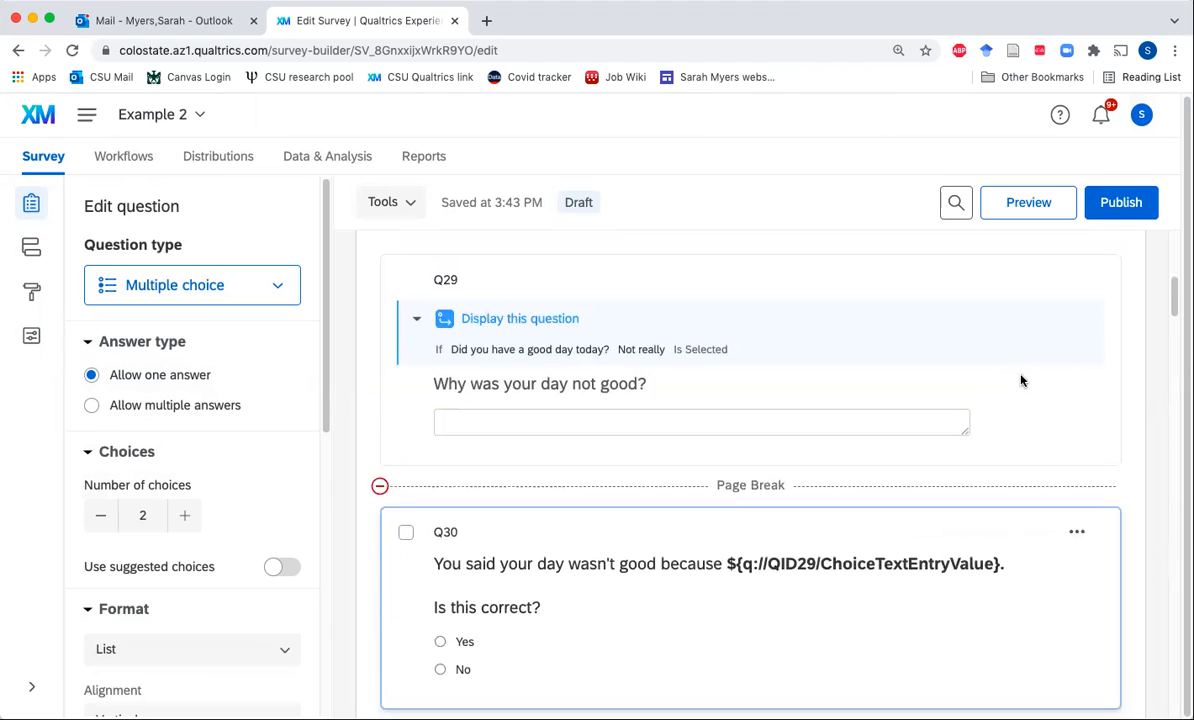
scroll(1021, 380, "up", 1)
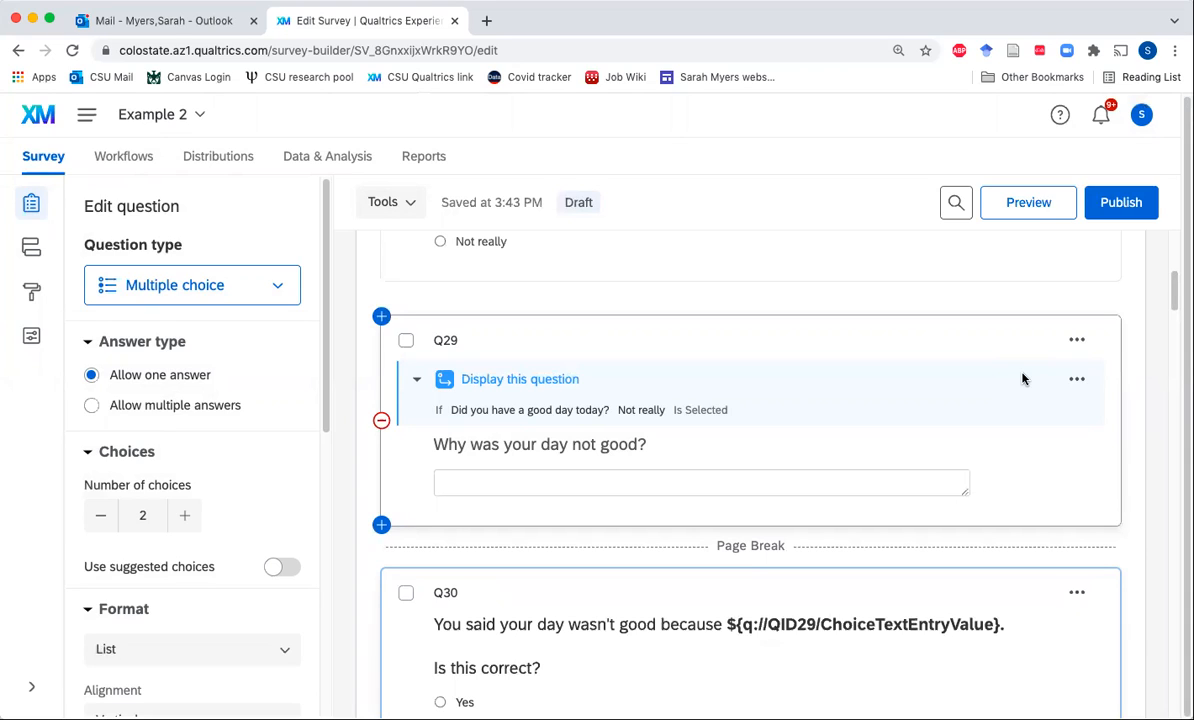
left_click(418, 379)
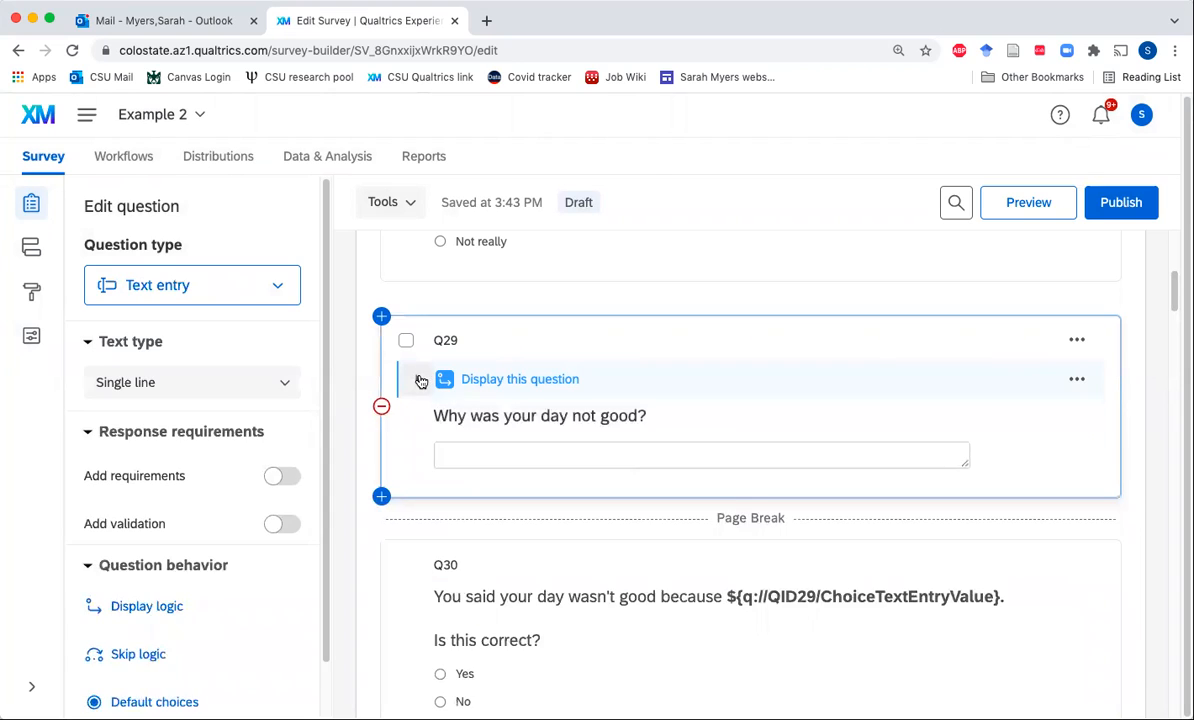
left_click(1078, 382)
left_click(946, 419)
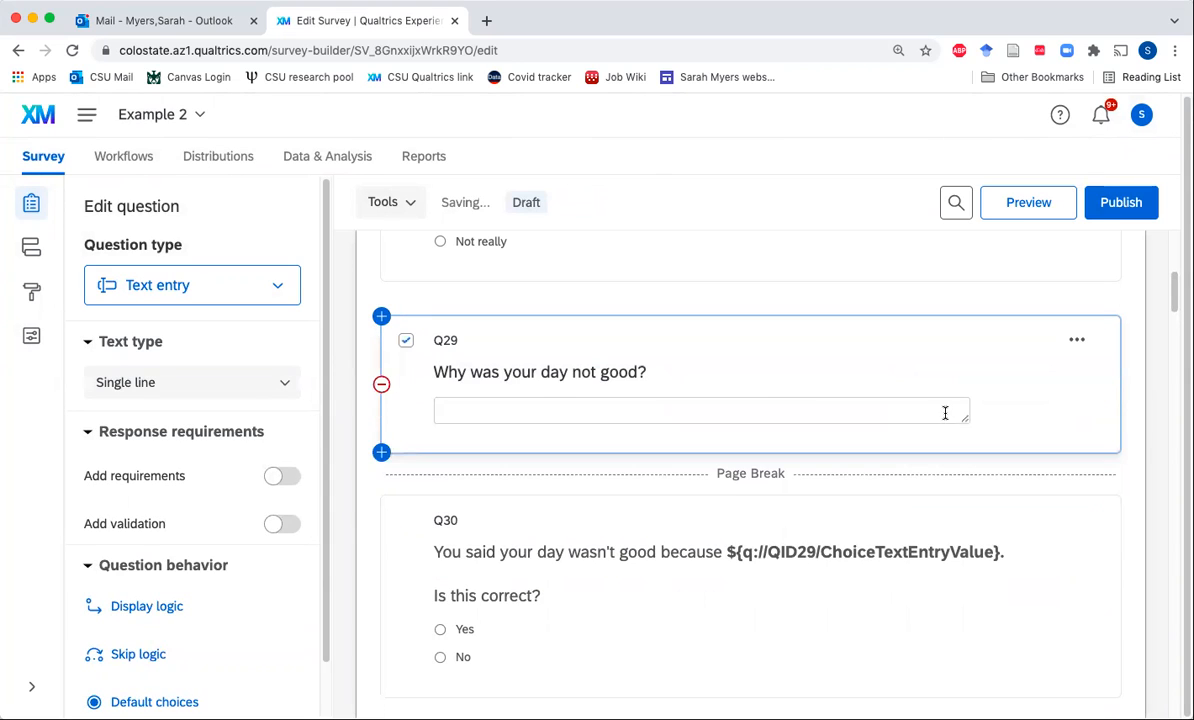
scroll(759, 482, "down", 2)
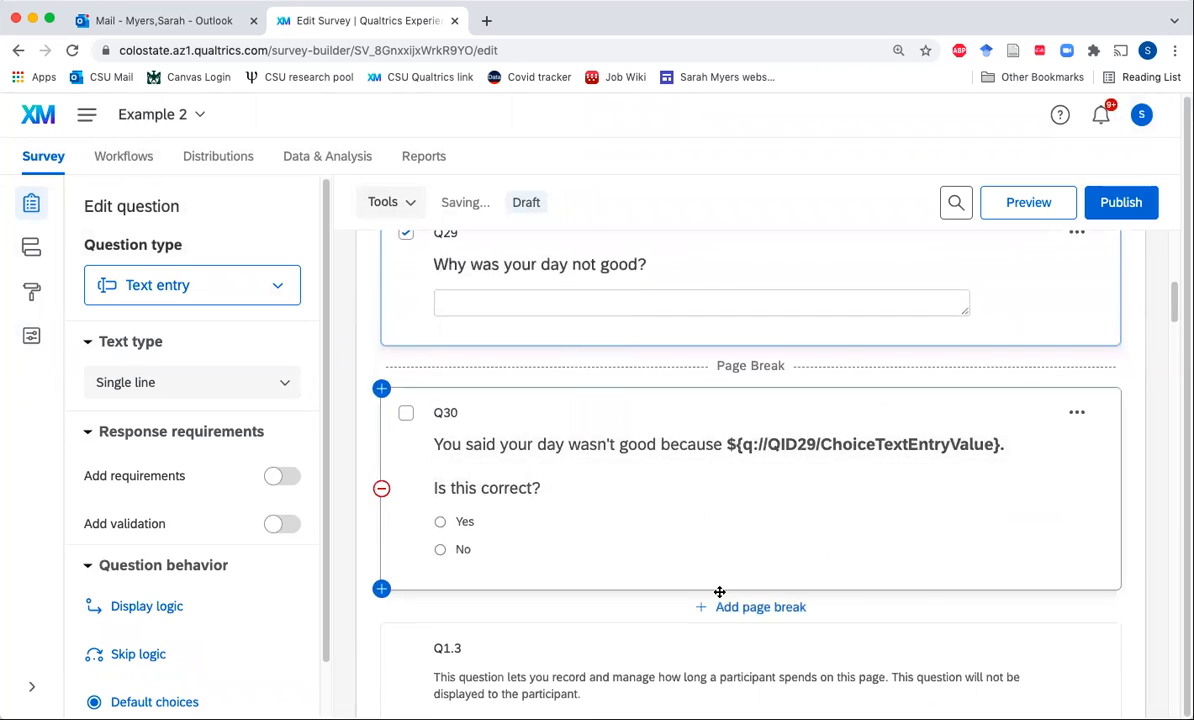
scroll(693, 497, "up", 5)
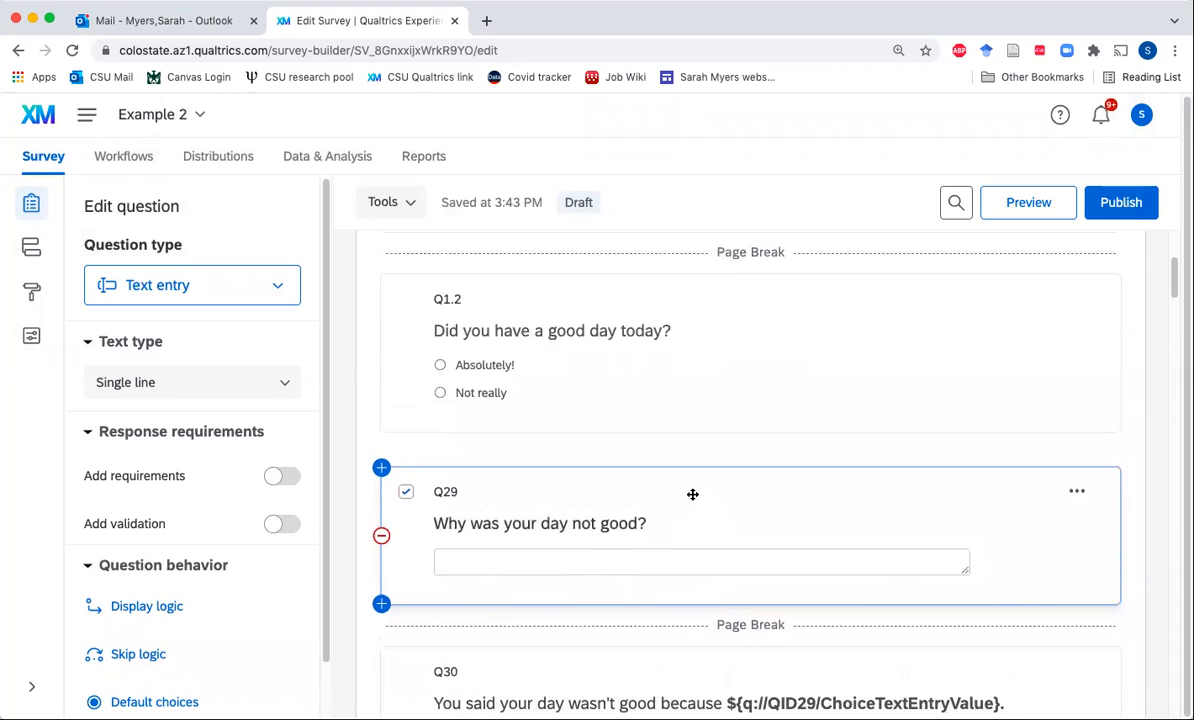
left_click(383, 534)
Delete the "You said your day wasn't good because" question and the page break left above timing question Q1.3
scroll(605, 499, "down", 1)
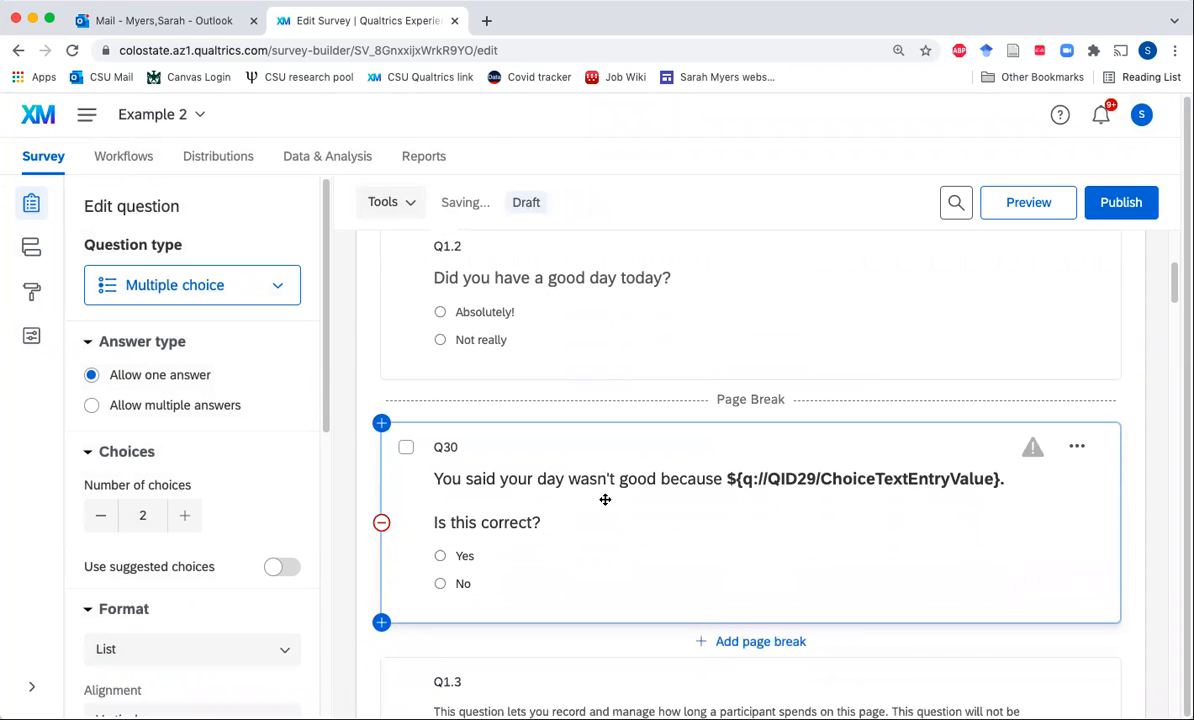
scroll(605, 499, "down", 1)
left_click(385, 493)
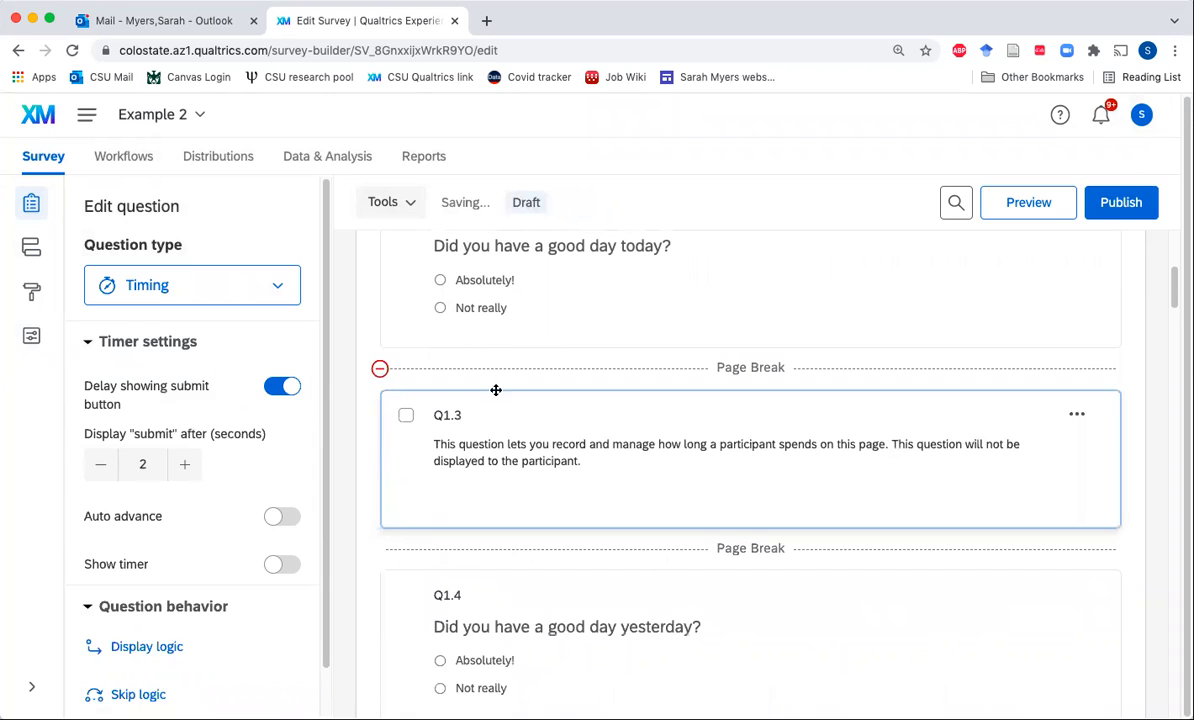
left_click(380, 368)
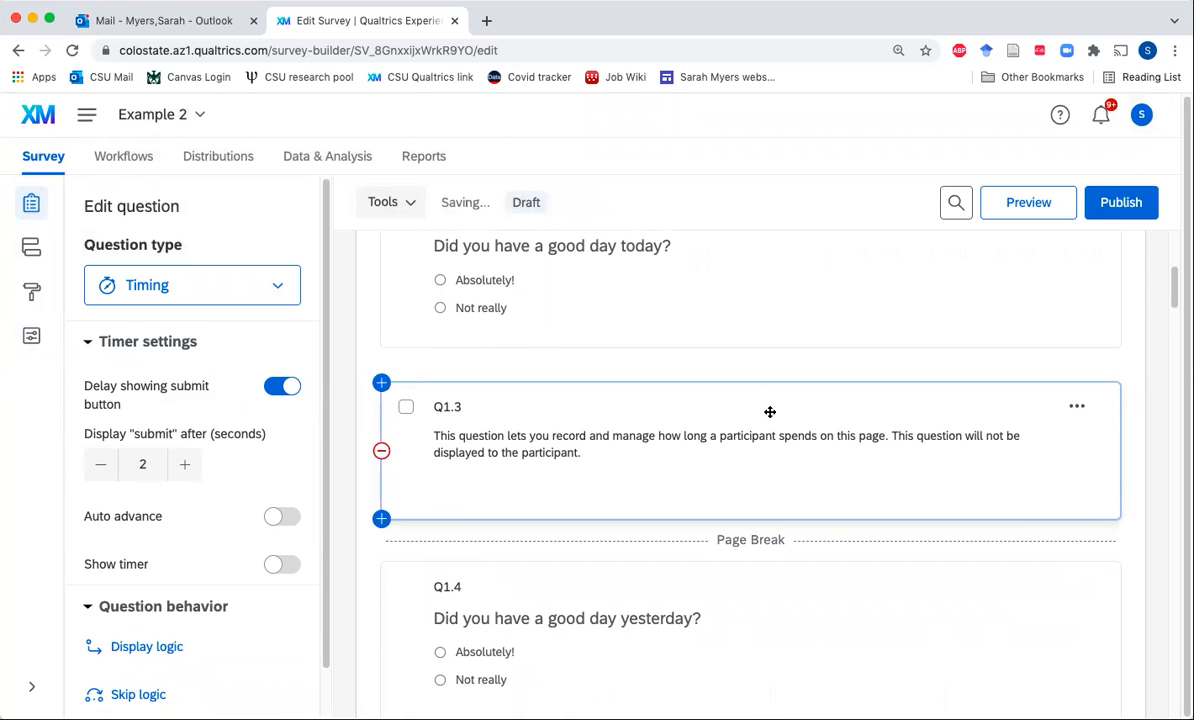
Look through the "Did you have a good day" questions, timing questions and page breaks in Block 1
scroll(770, 412, "down", 10)
scroll(770, 412, "up", 14)
scroll(674, 424, "down", 9)
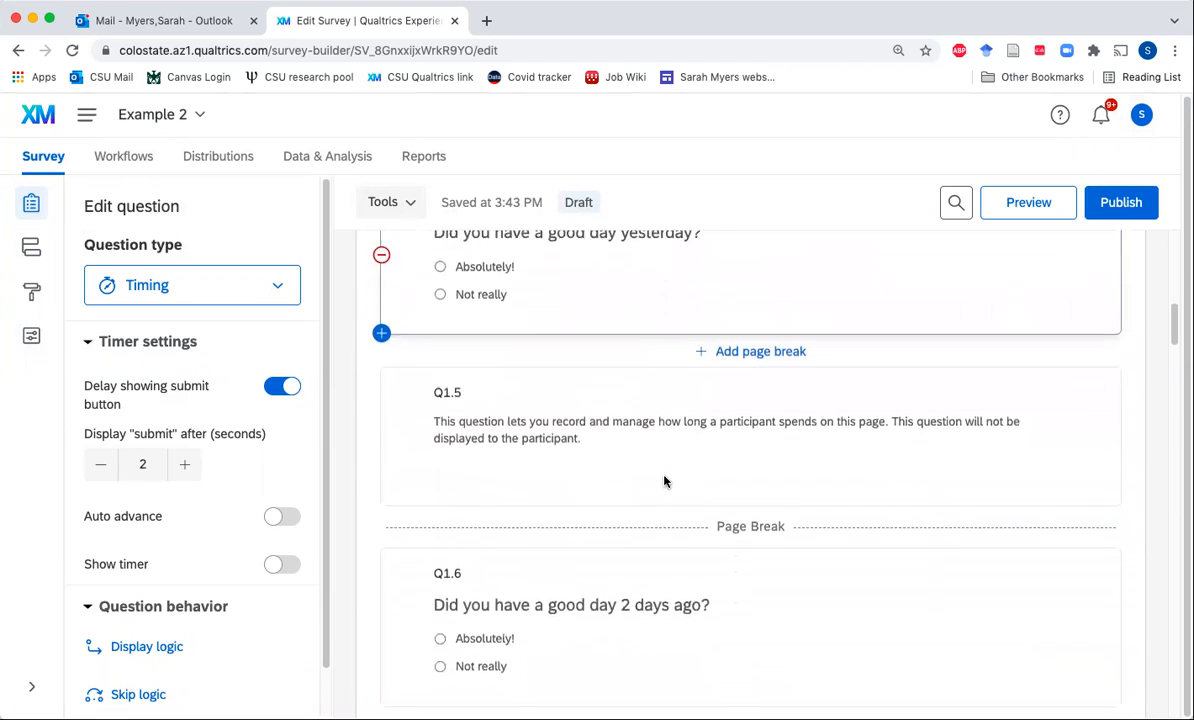
scroll(664, 481, "down", 2)
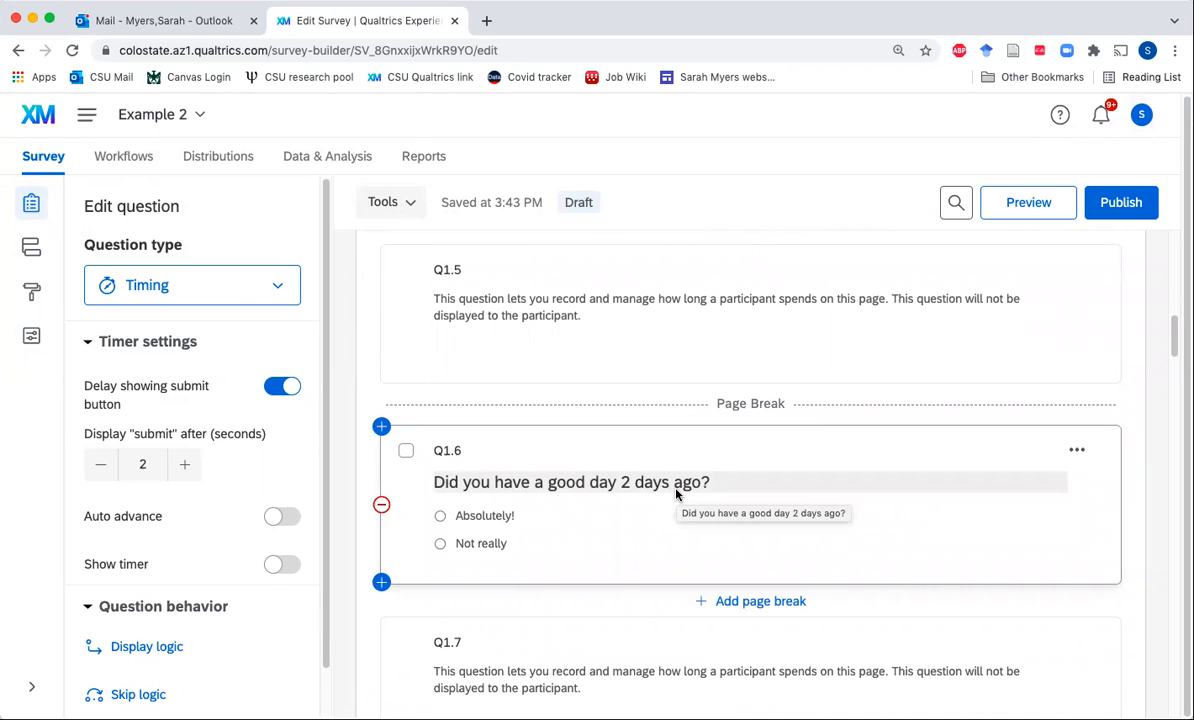
scroll(672, 453, "up", 10)
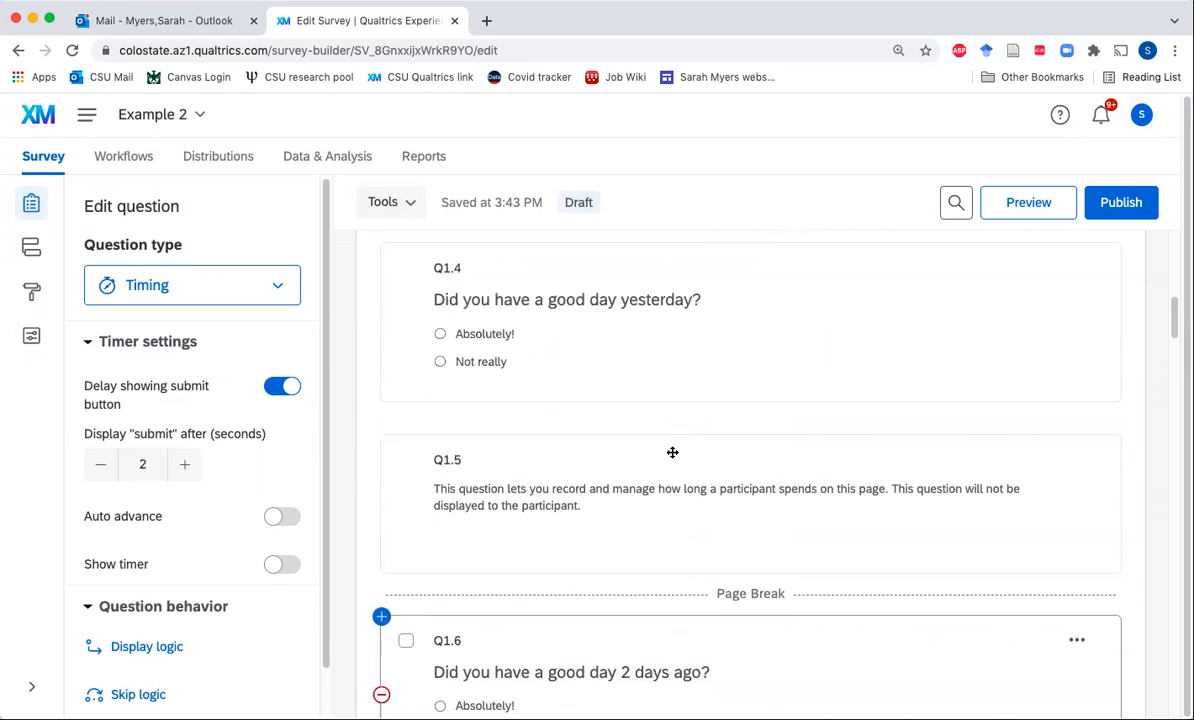
scroll(480, 530, "down", 2)
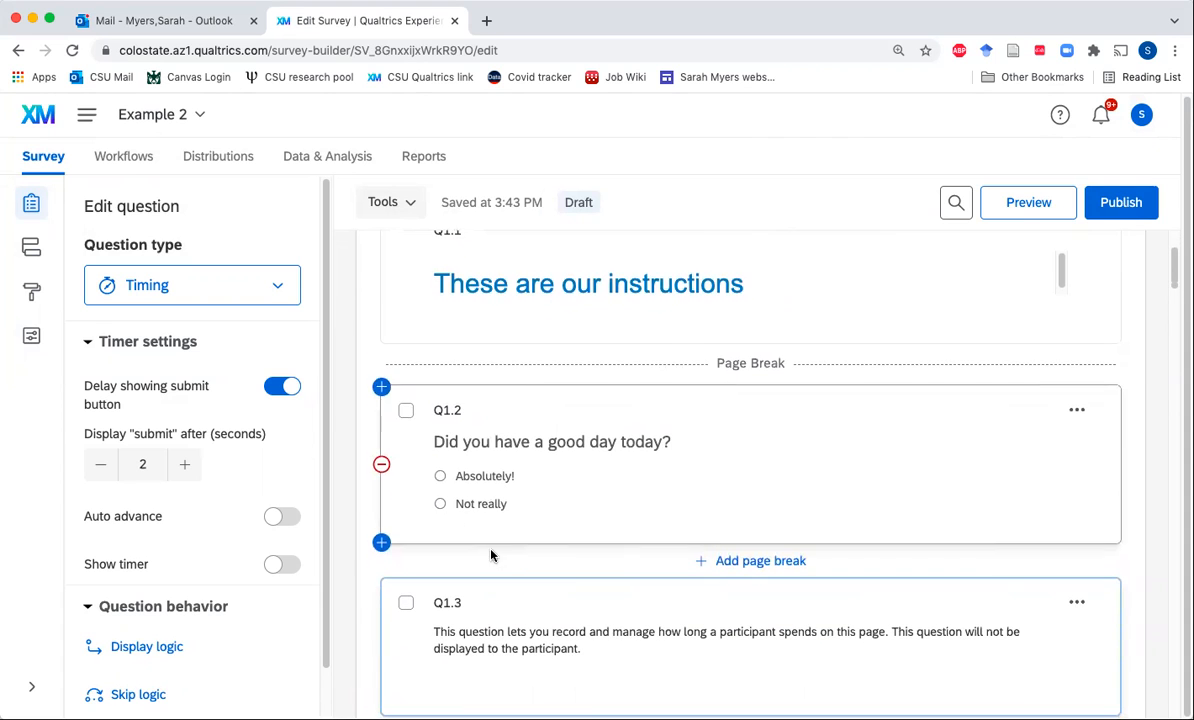
scroll(570, 462, "down", 5)
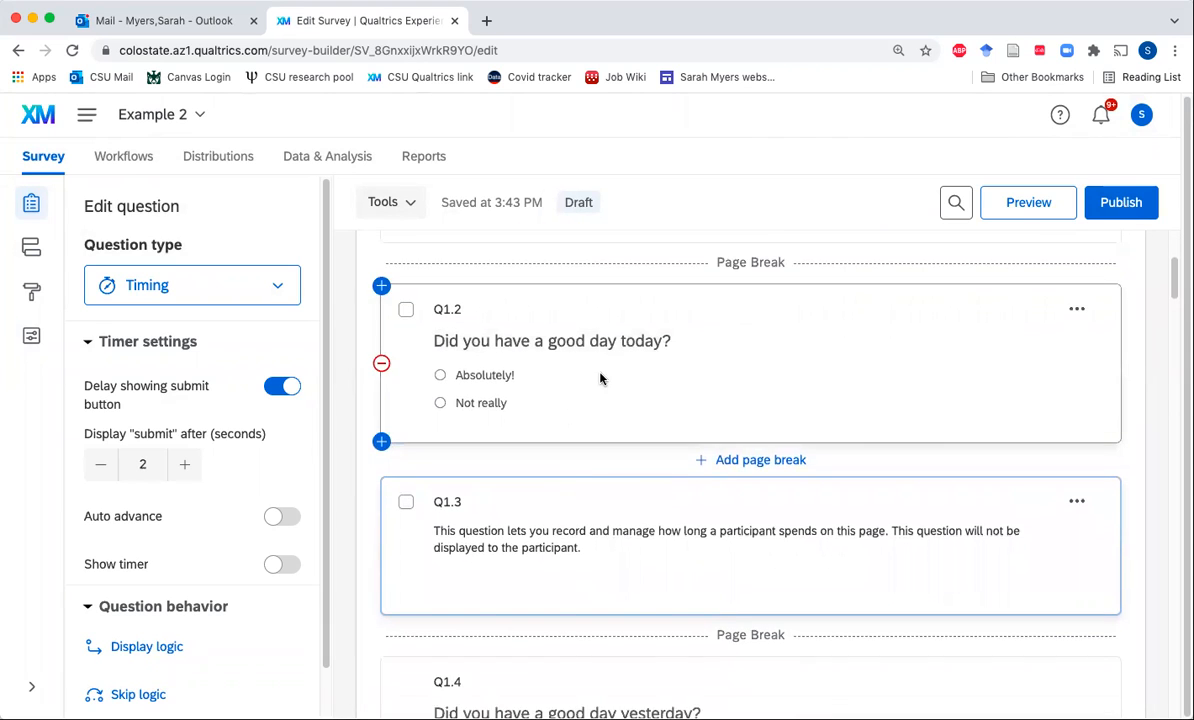
scroll(626, 488, "down", 5)
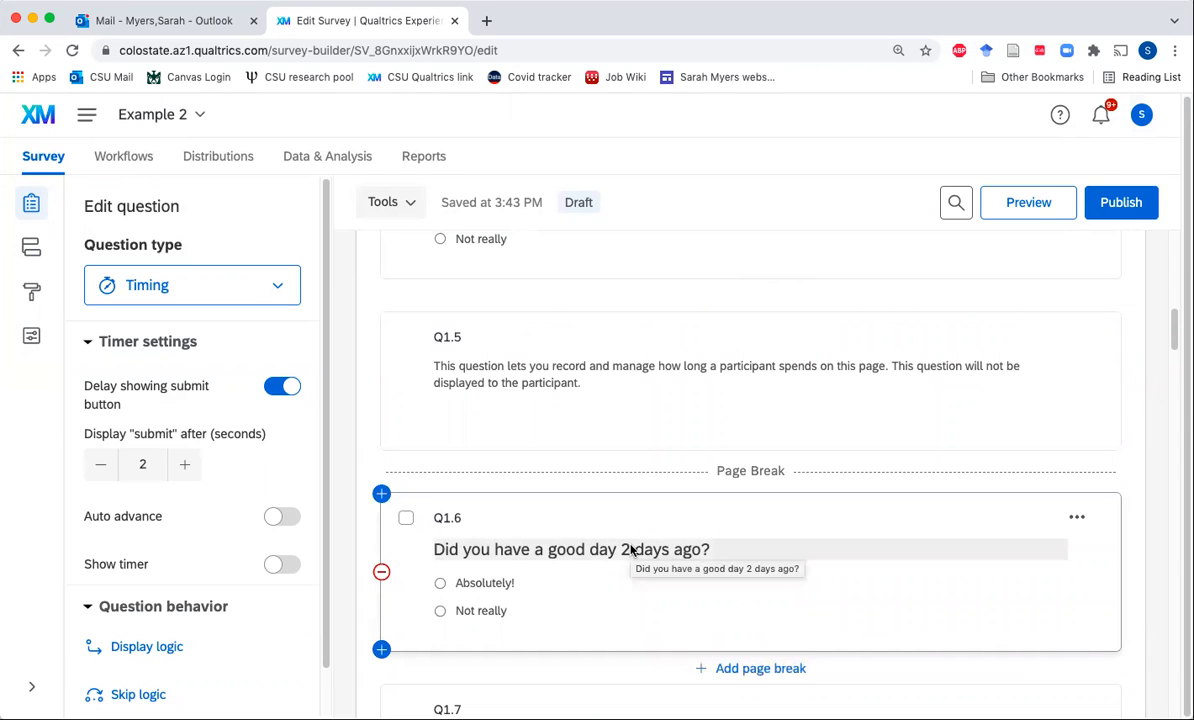
scroll(631, 551, "up", 10)
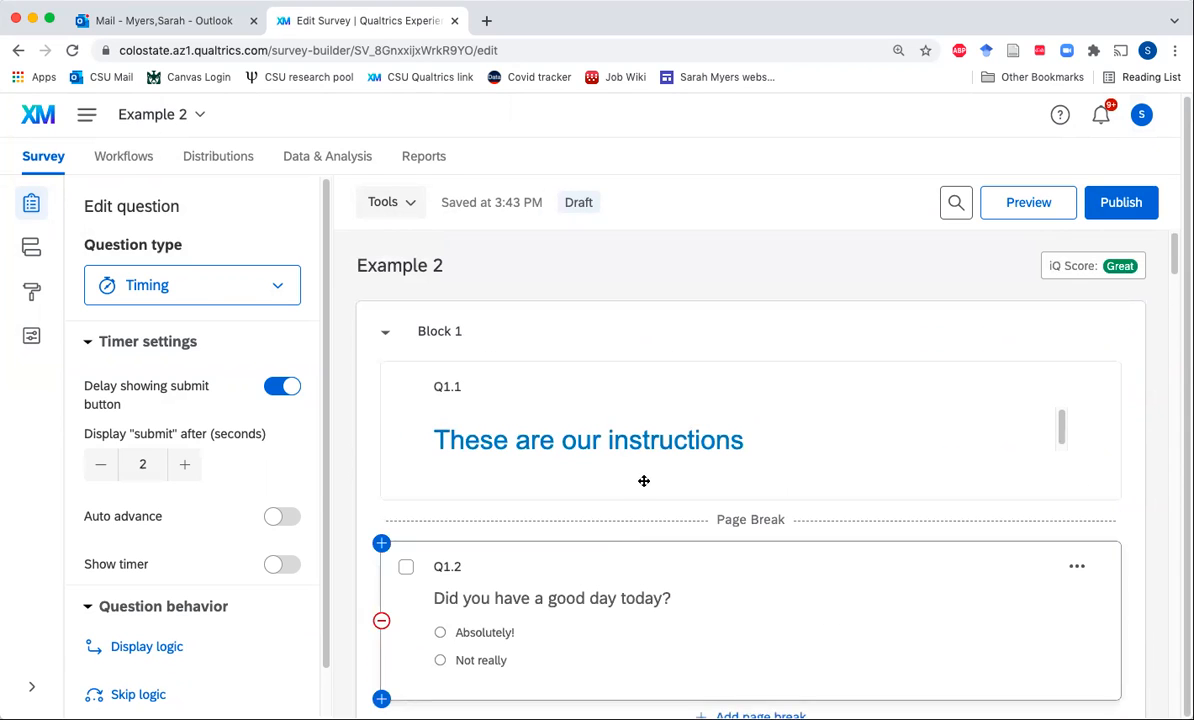
Open question randomization for Block 1 and choose Advanced Randomization to bring up its setup
left_click(623, 338)
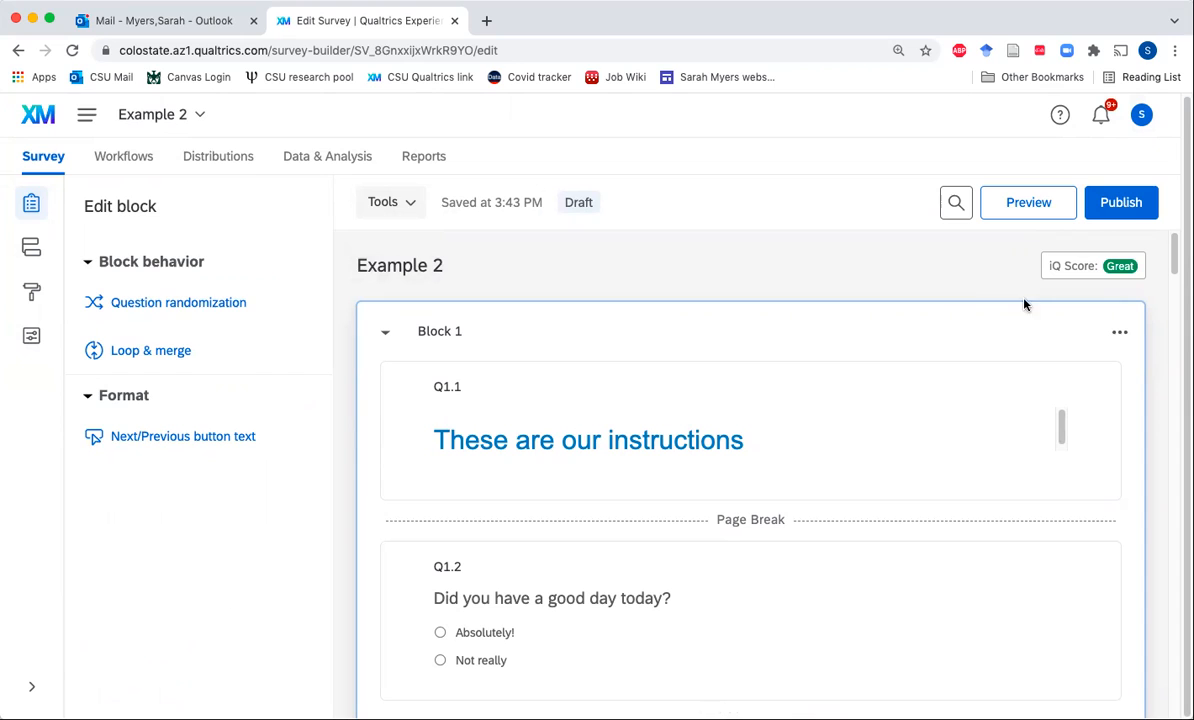
left_click(215, 309)
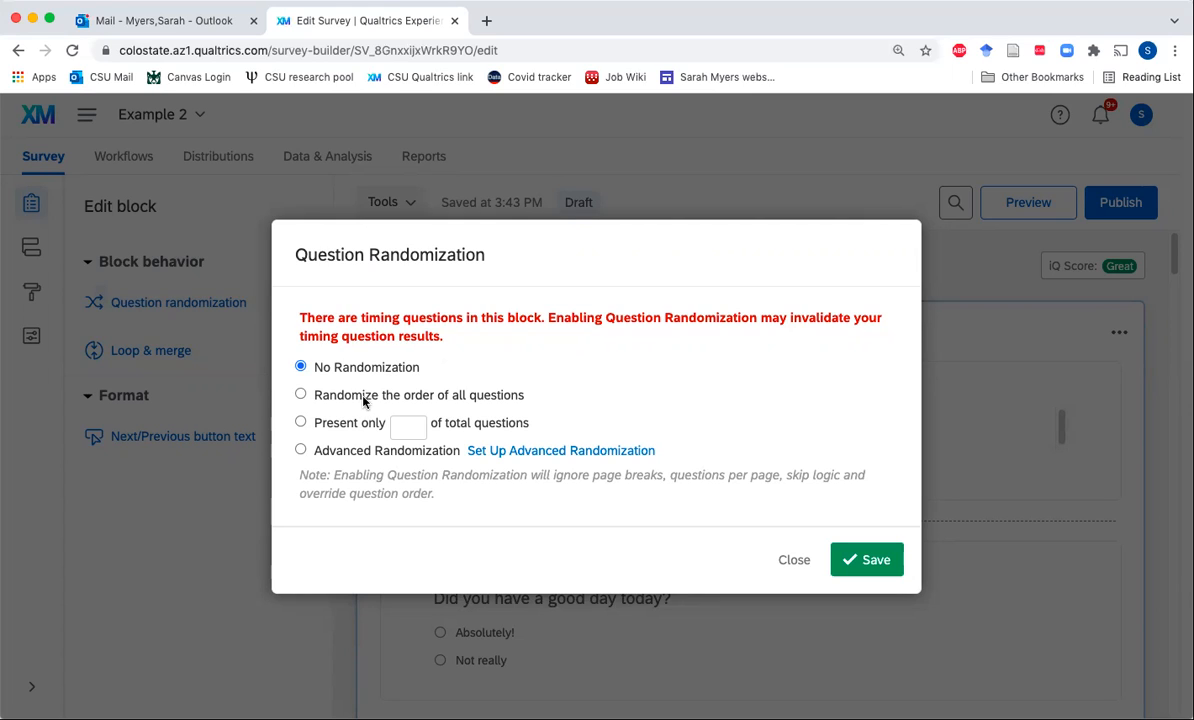
left_click(300, 395)
left_click(300, 451)
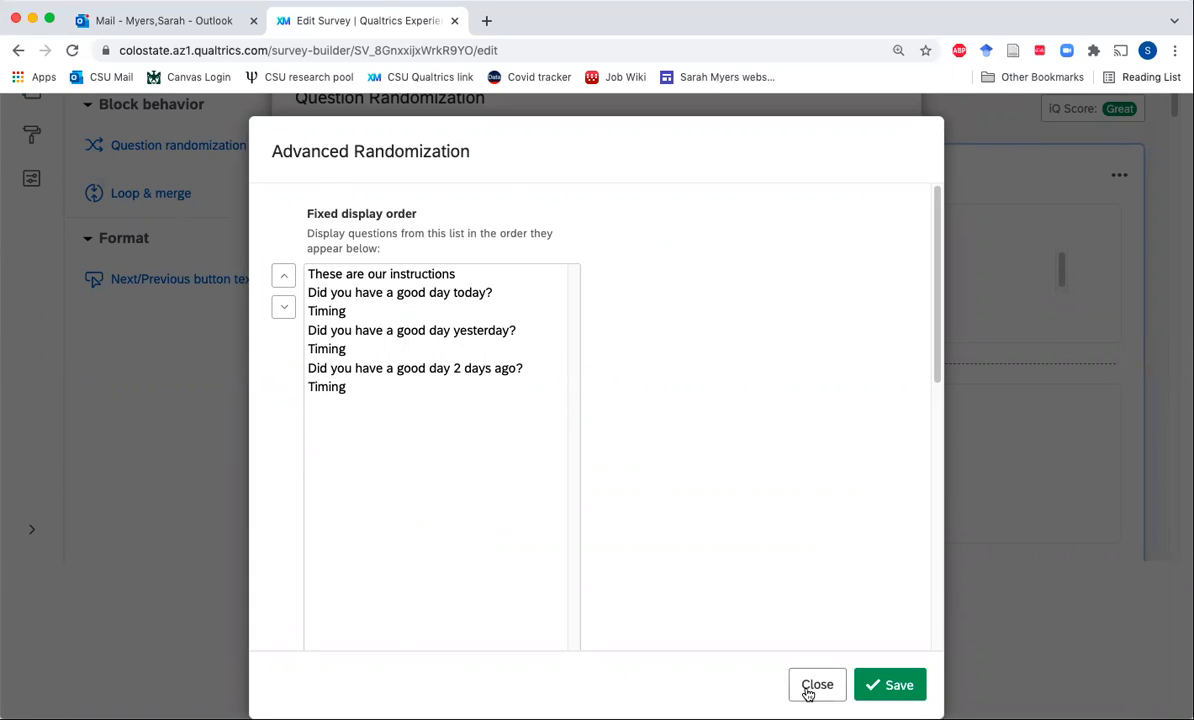
Examine the Advanced Randomization lists for fixed order, randomized questions, random subset and excluded items, plus the questions-per-page setting
scroll(660, 340, "down", 3)
scroll(671, 343, "up", 4)
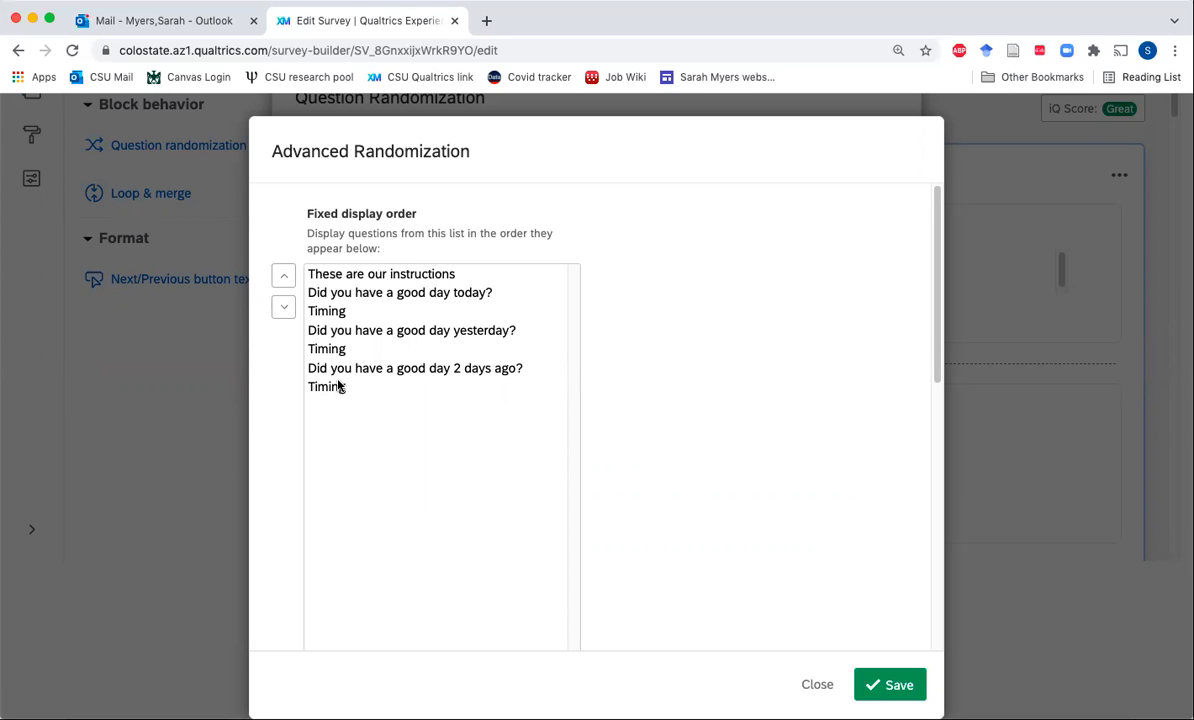
scroll(658, 405, "down", 5)
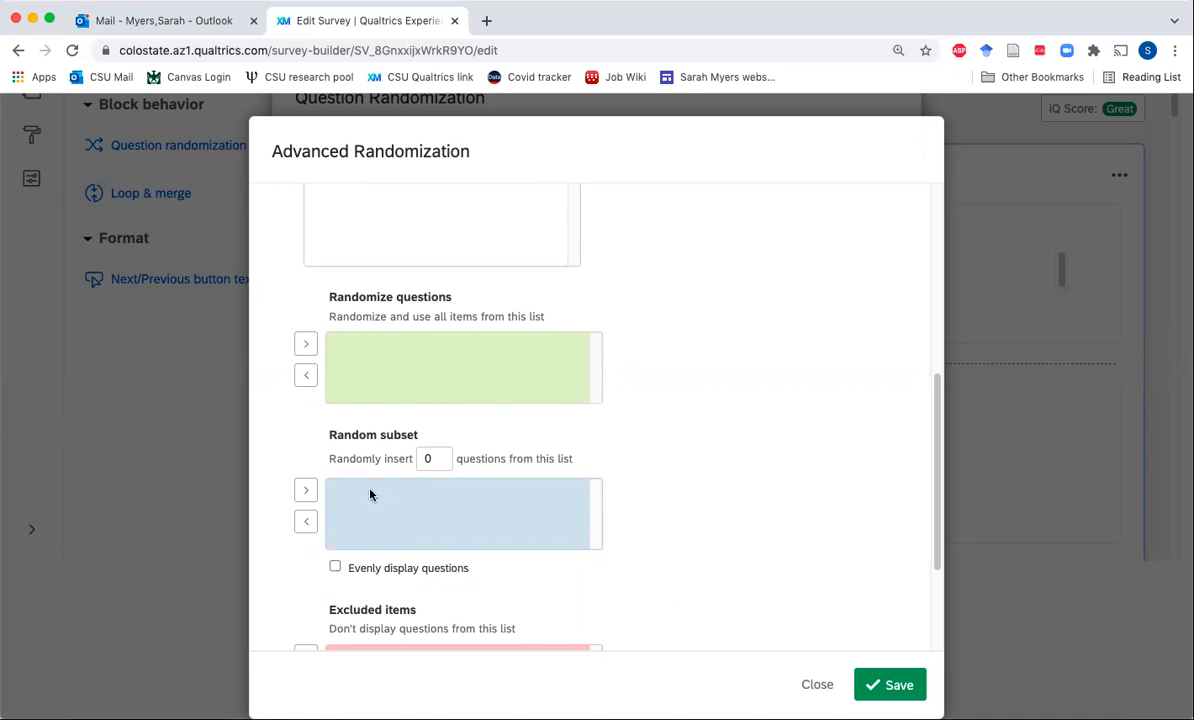
scroll(447, 463, "down", 4)
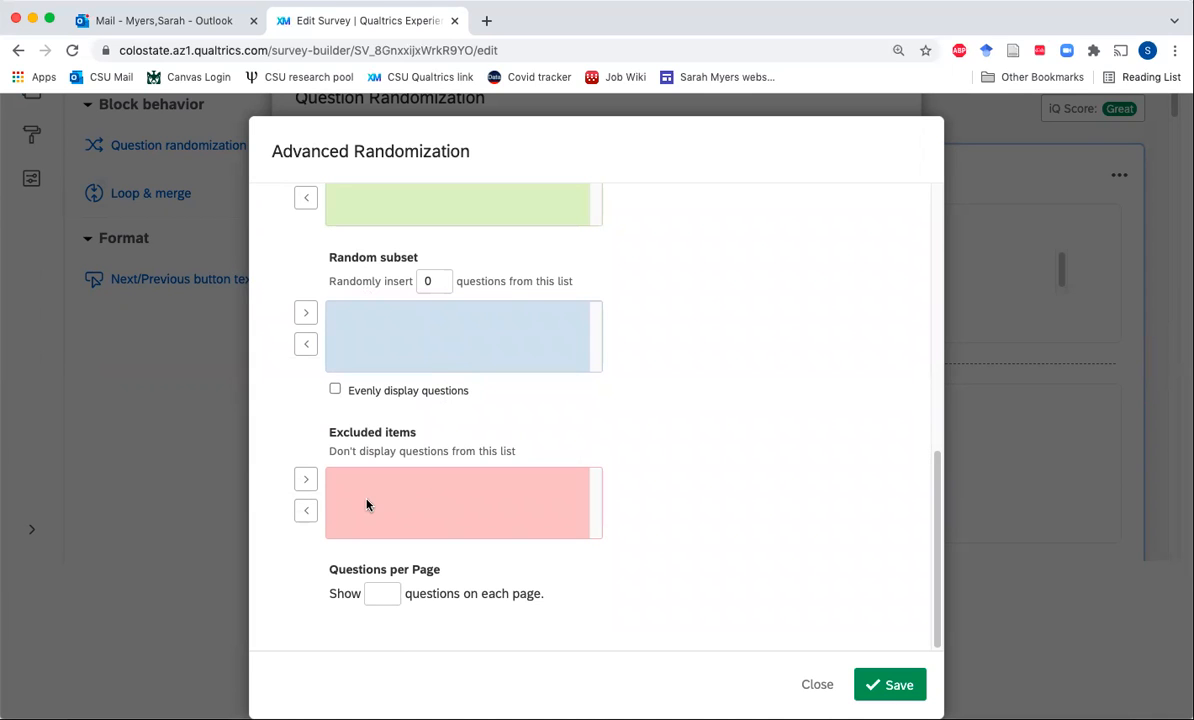
scroll(549, 446, "up", 8)
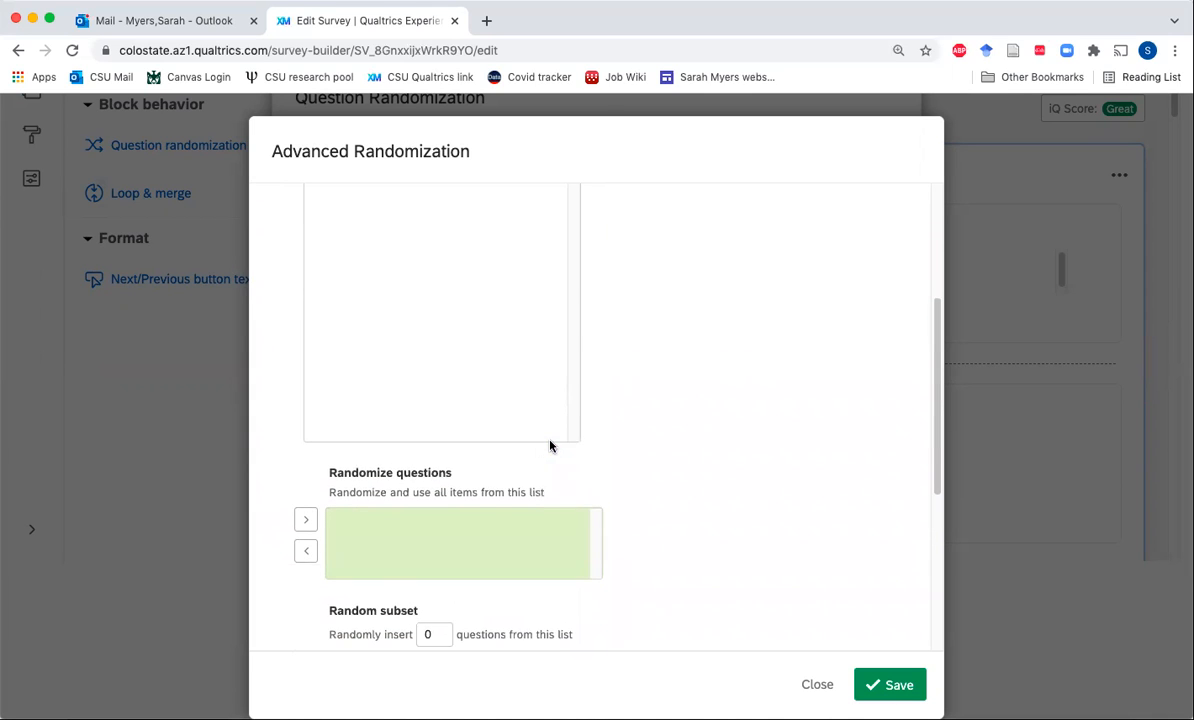
scroll(375, 474, "up", 5)
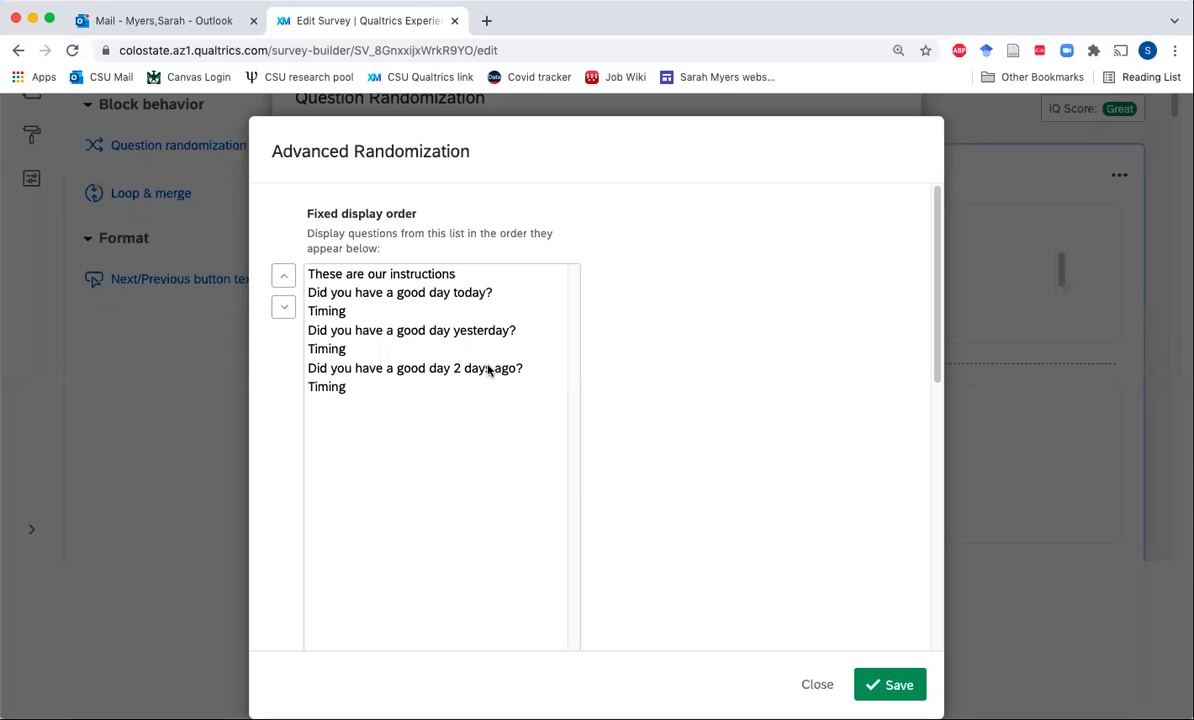
Move the "Did you have a good day" questions for today, yesterday and 2 days ago into the Randomize questions list
left_click(427, 292)
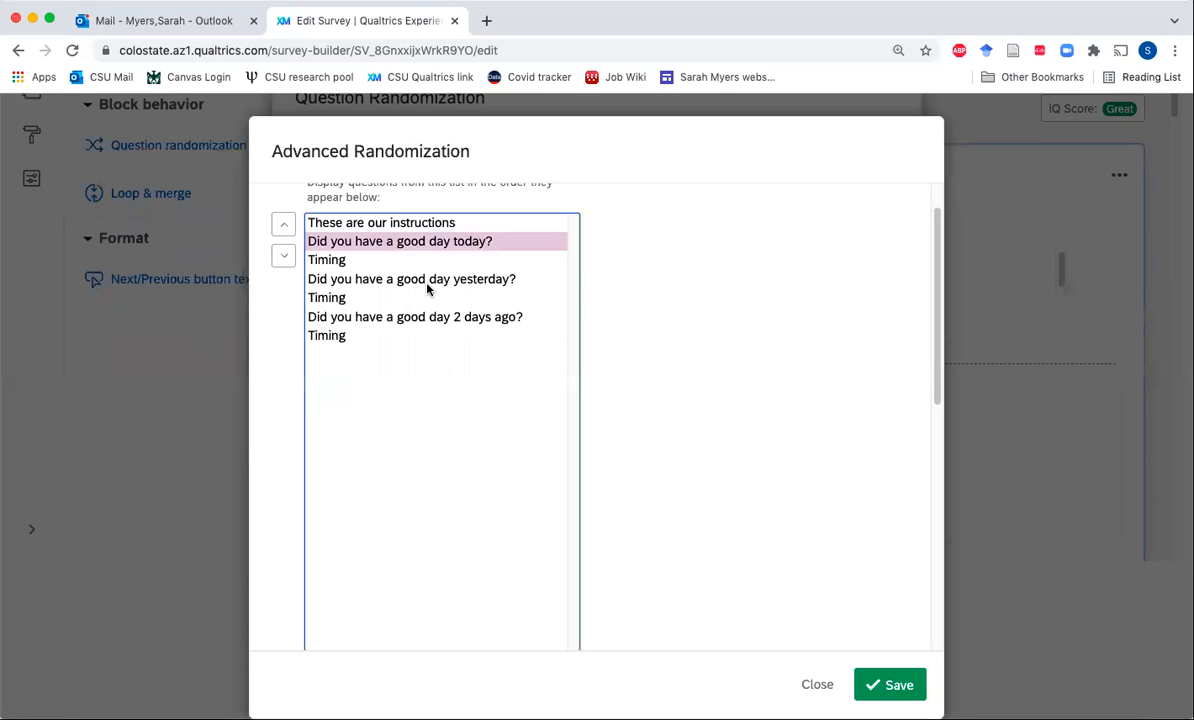
left_click(450, 282, "super")
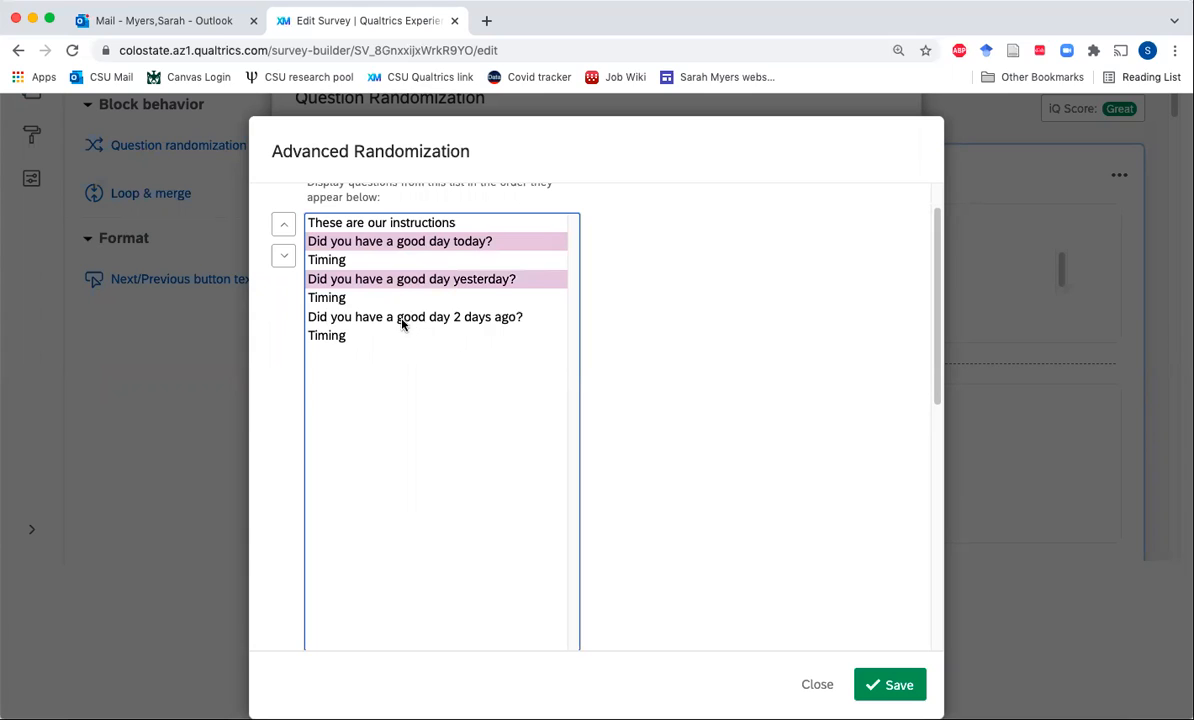
left_click(398, 318, "super")
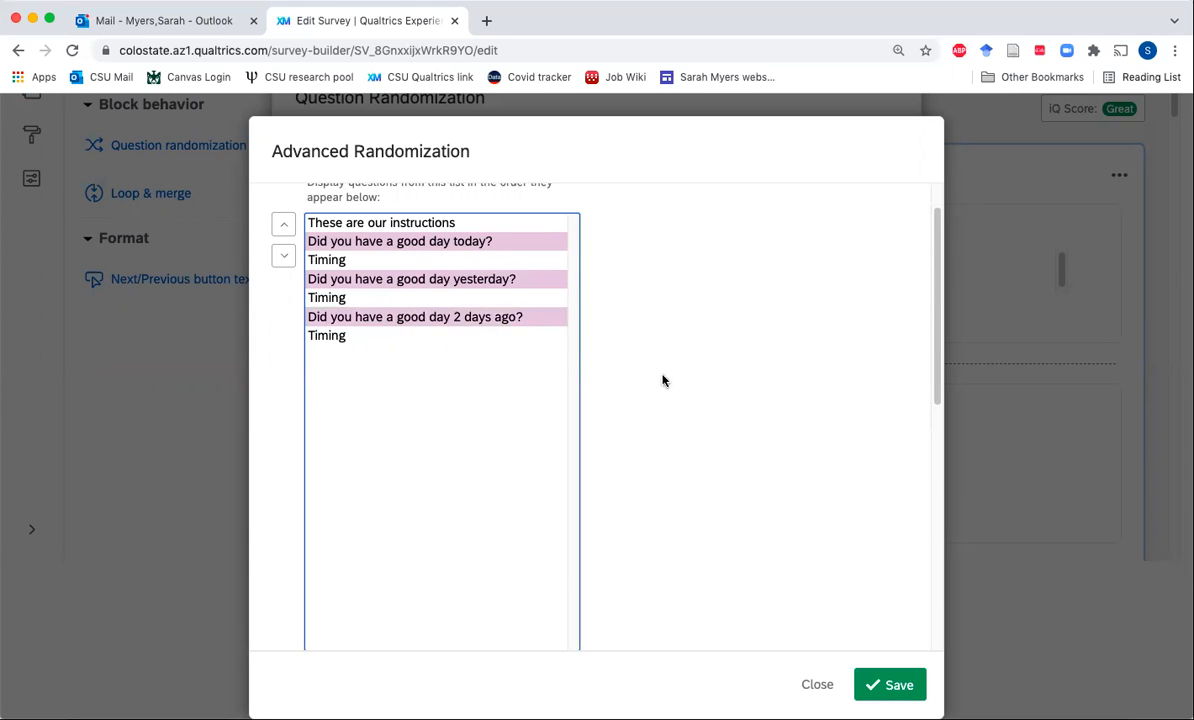
scroll(661, 378, "down", 10)
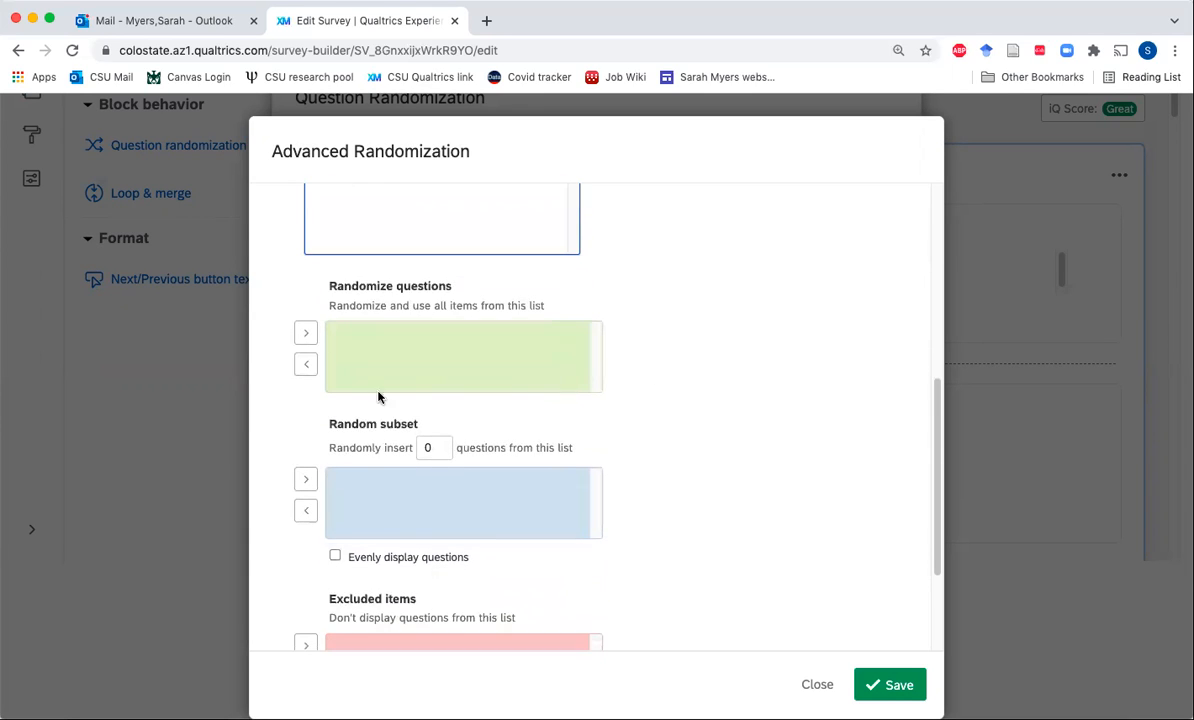
left_click(309, 337)
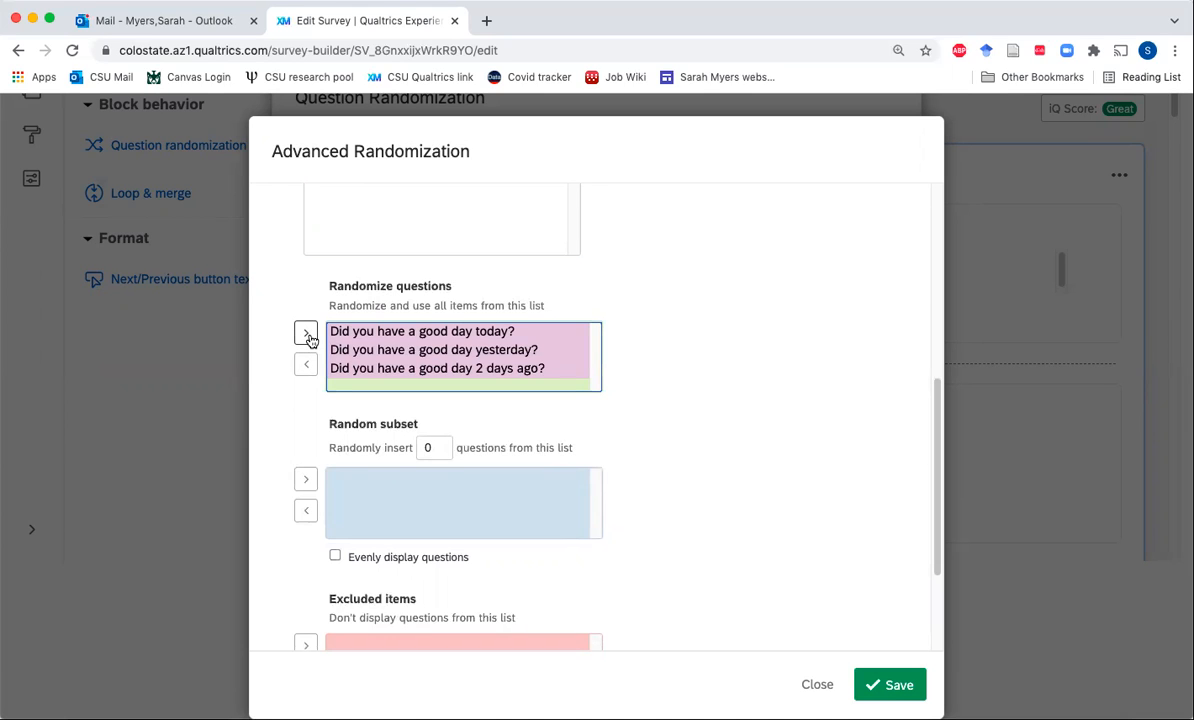
left_click(670, 324)
Set Questions per Page to 2 after reviewing the fixed display order, and save Block 1's advanced randomization
scroll(670, 324, "up", 1)
scroll(670, 324, "up", 5)
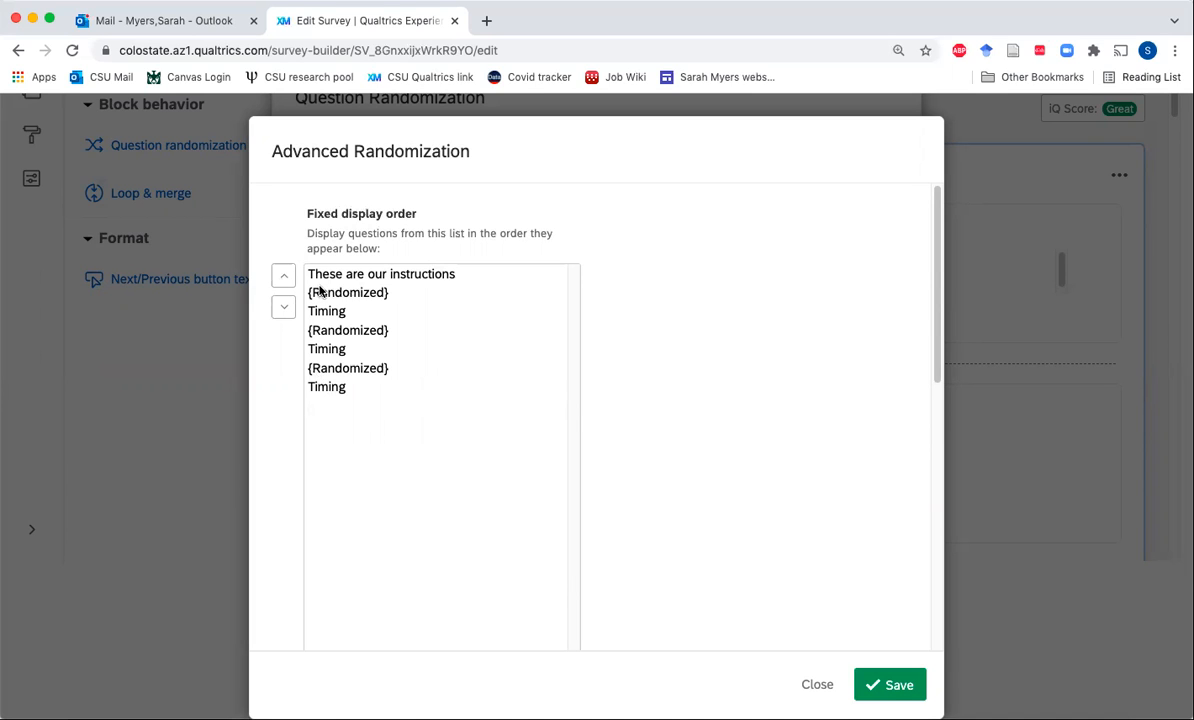
scroll(681, 337, "down", 10)
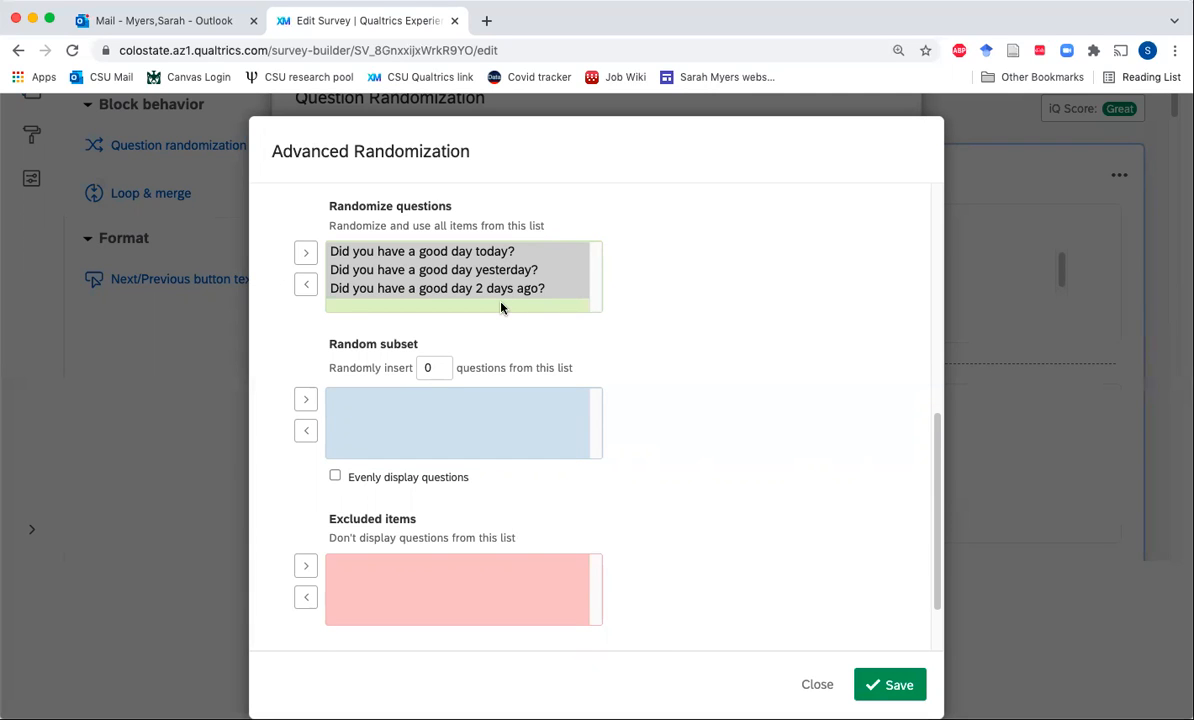
scroll(501, 308, "up", 10)
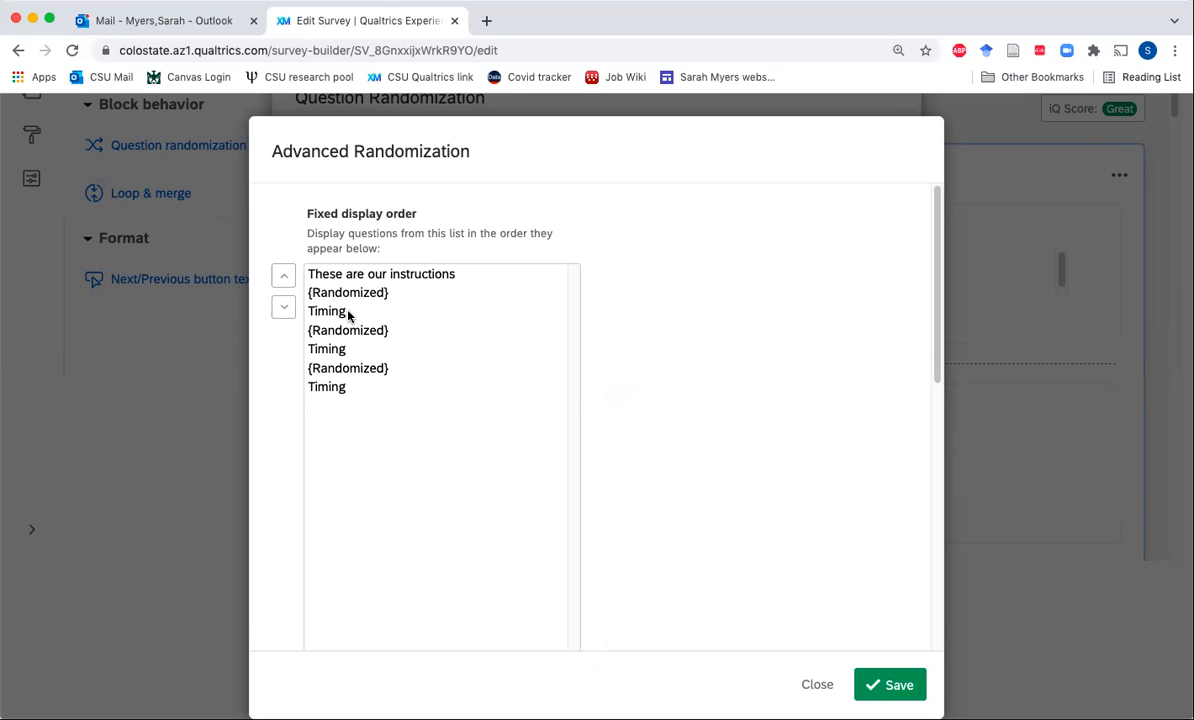
scroll(362, 349, "down", 1)
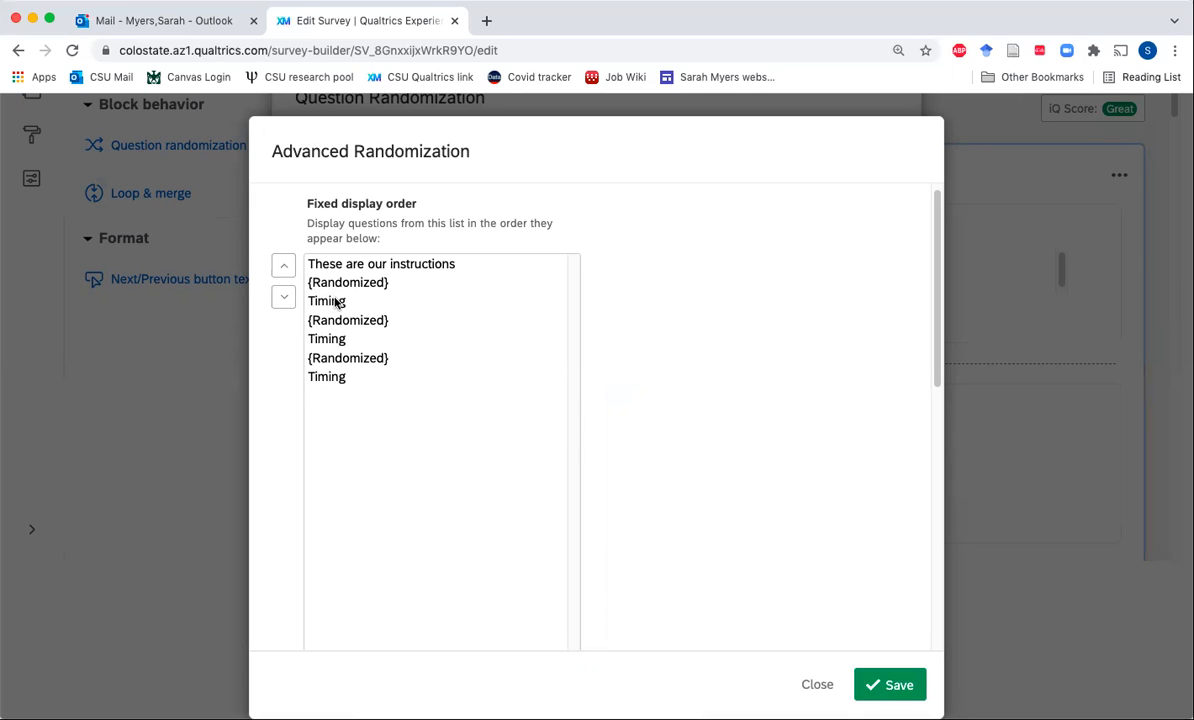
scroll(632, 313, "down", 10)
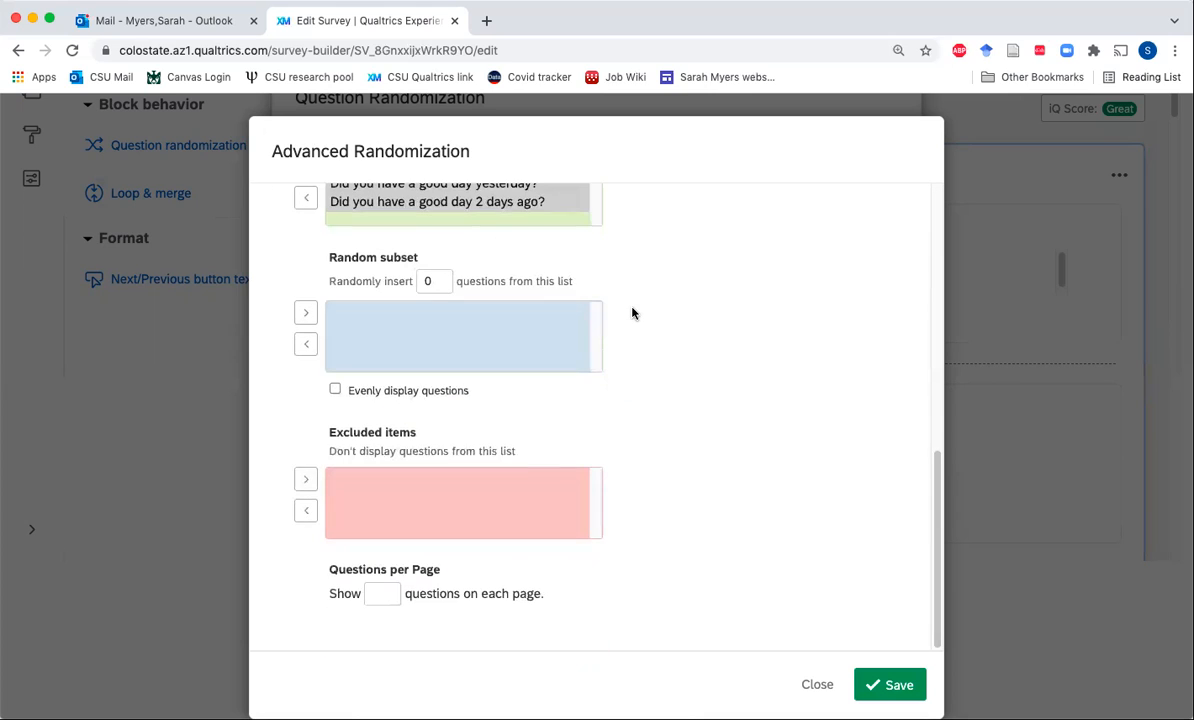
left_click(375, 590)
left_click(647, 586)
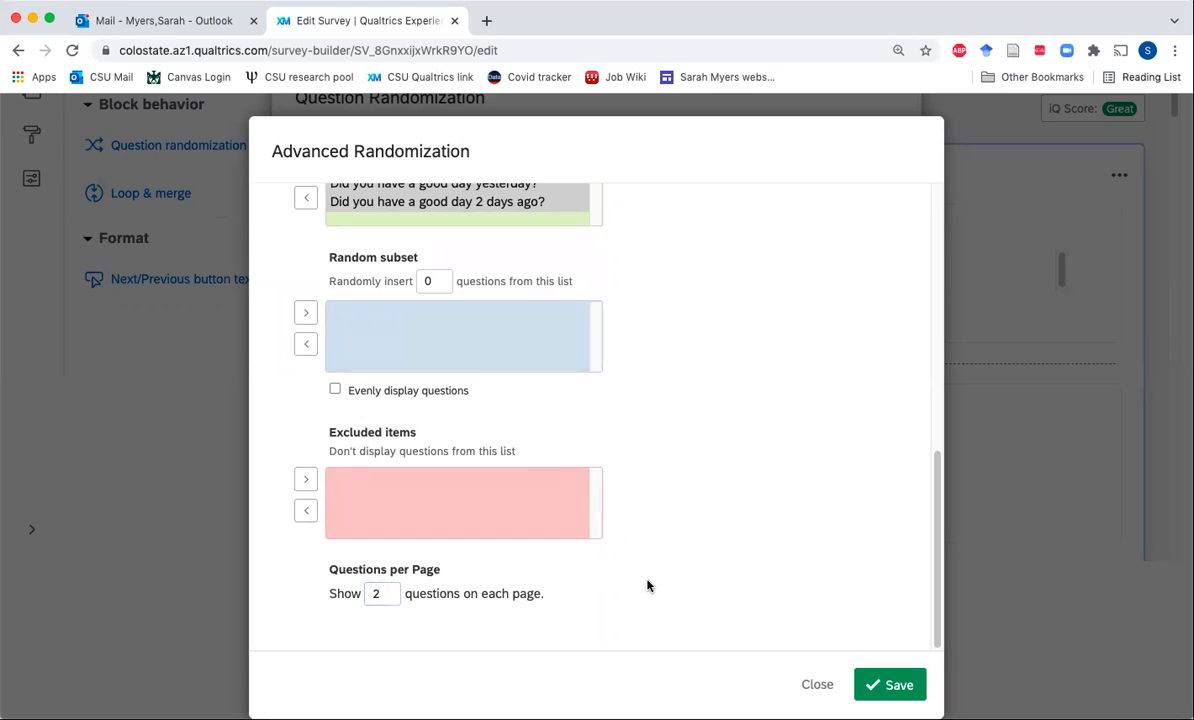
left_click(896, 690)
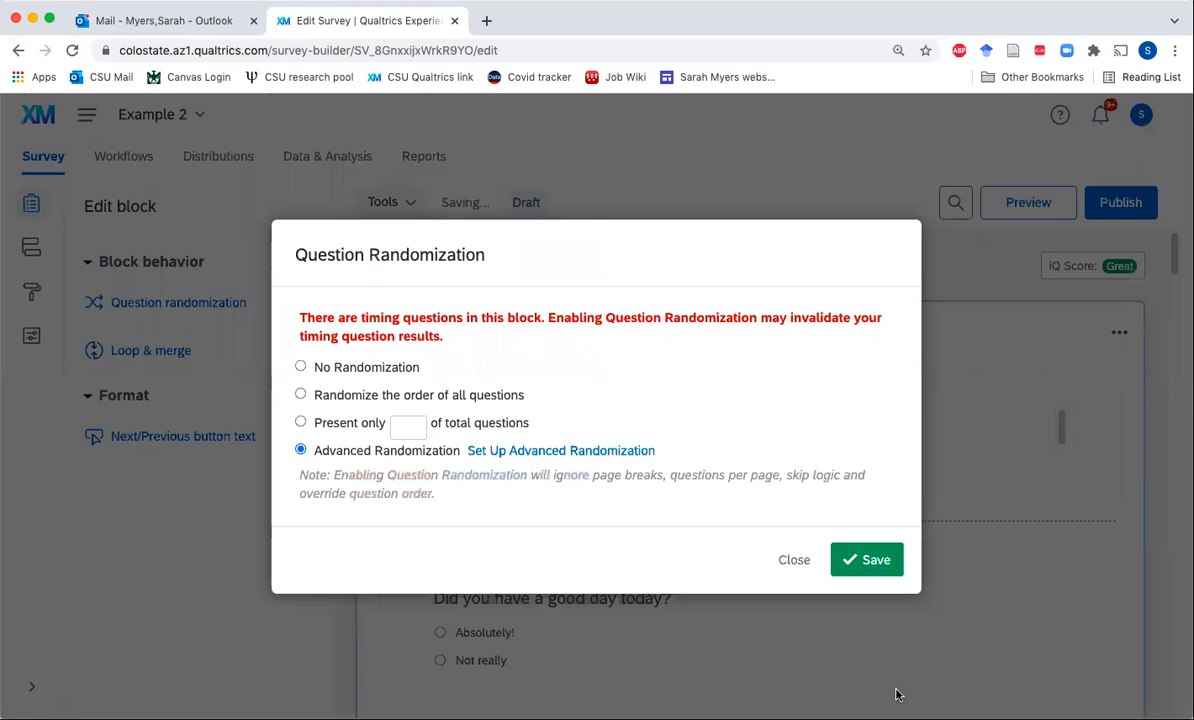
left_click(877, 560)
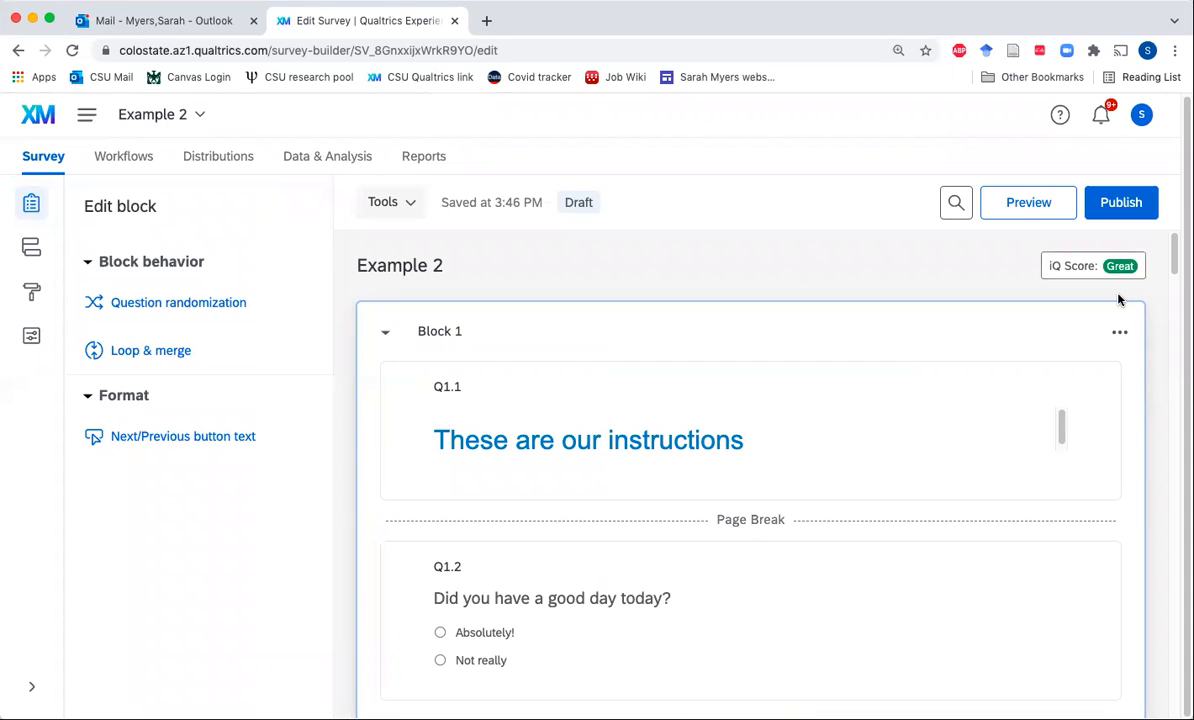
Preview Block 1, advance to its second page to check how questions and timers are paired, and close the preview
left_click(1120, 331)
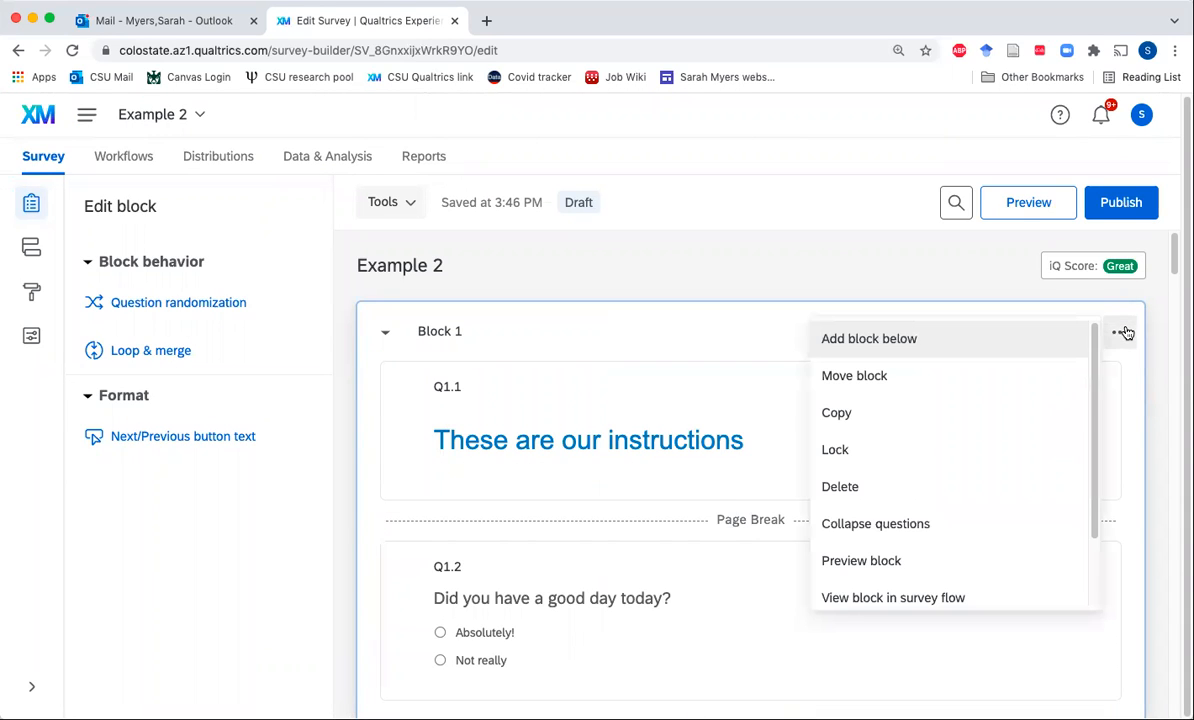
left_click(870, 566)
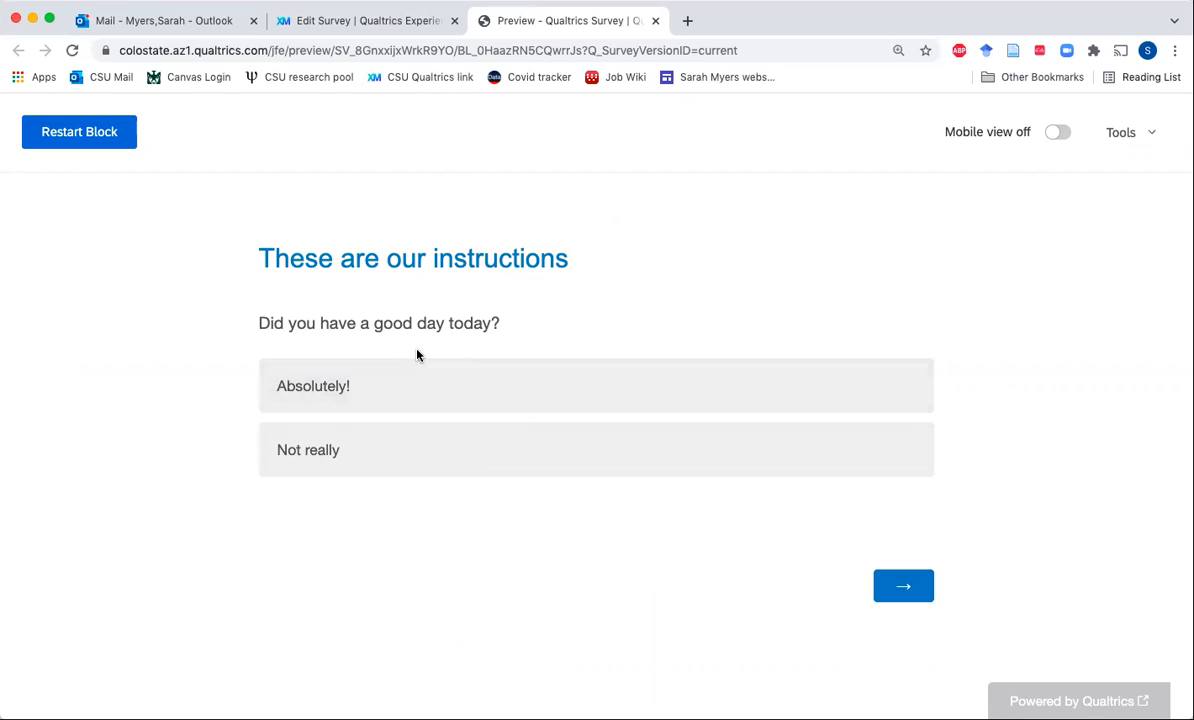
left_click(908, 583)
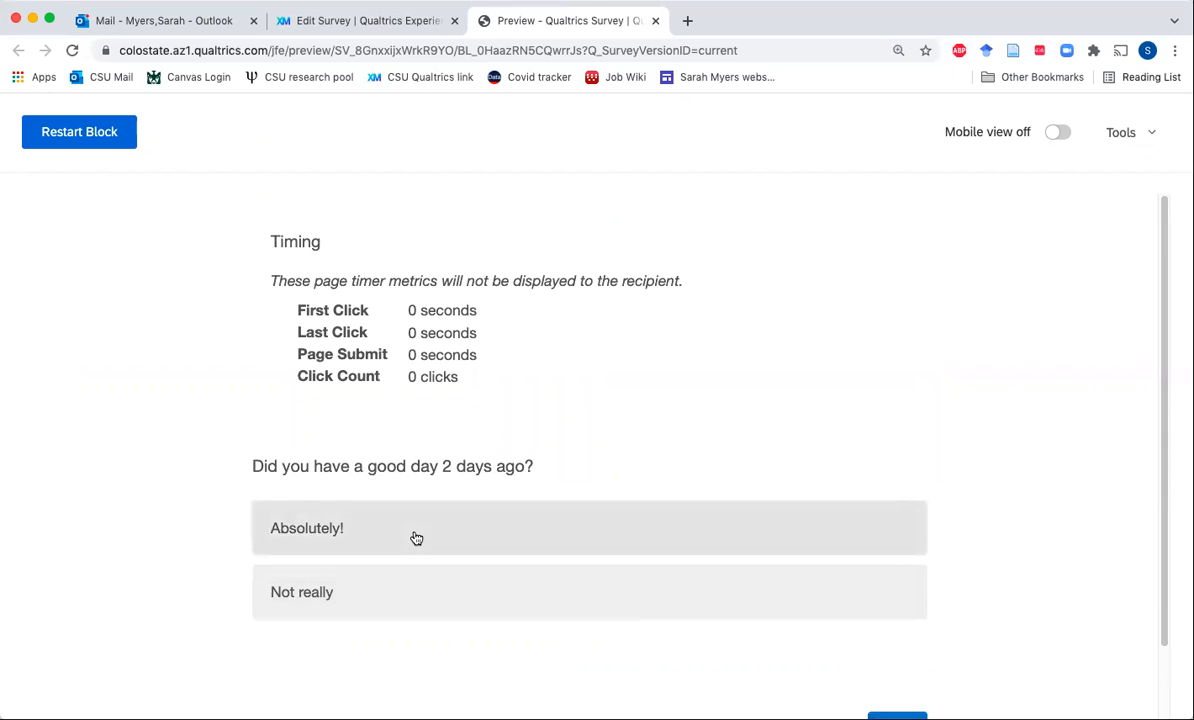
scroll(413, 536, "down", 2)
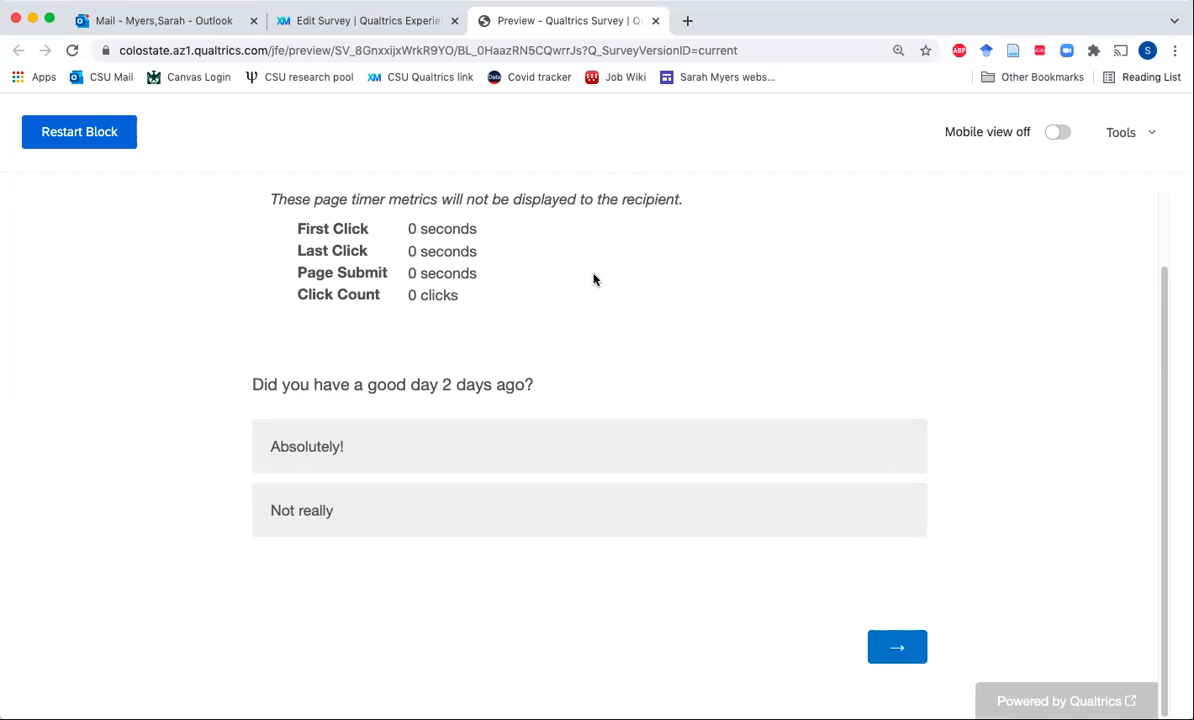
left_click(655, 21)
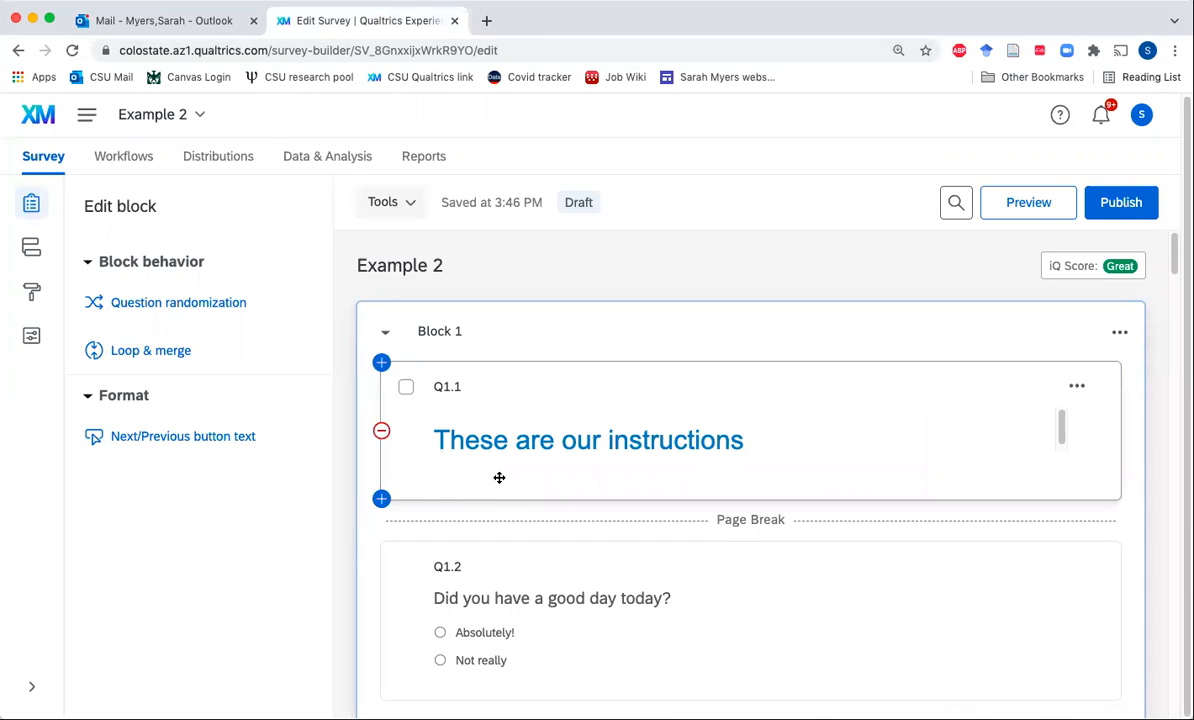
Add a Text / Graphic question directly below the instructions question Q1.1
left_click(380, 499)
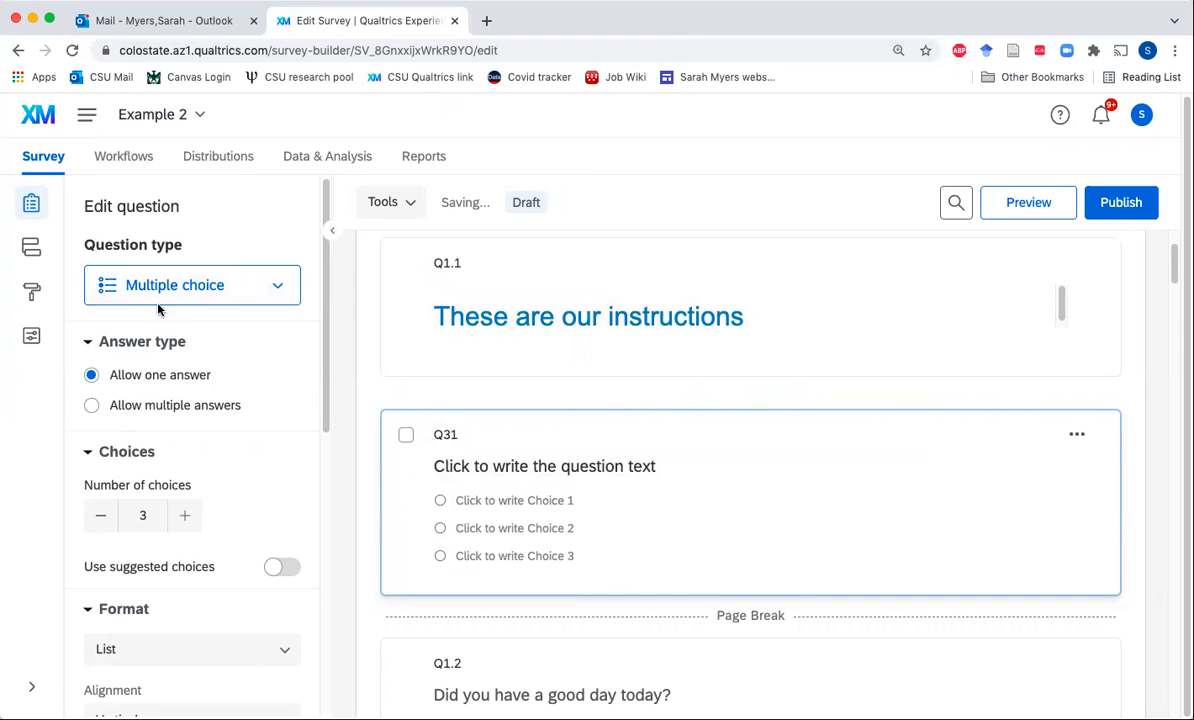
left_click(186, 302)
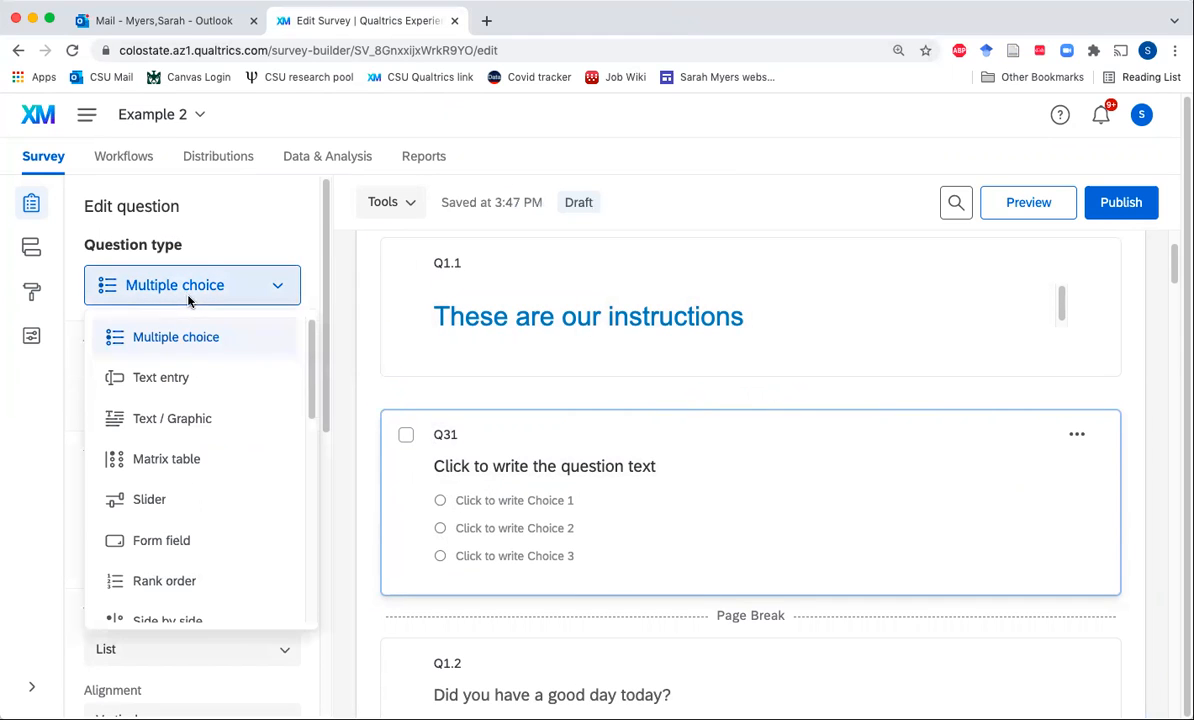
left_click(205, 416)
Try to leave the new Text / Graphic question blank by deleting its placeholder text
left_click(497, 454)
key("BackSpace")
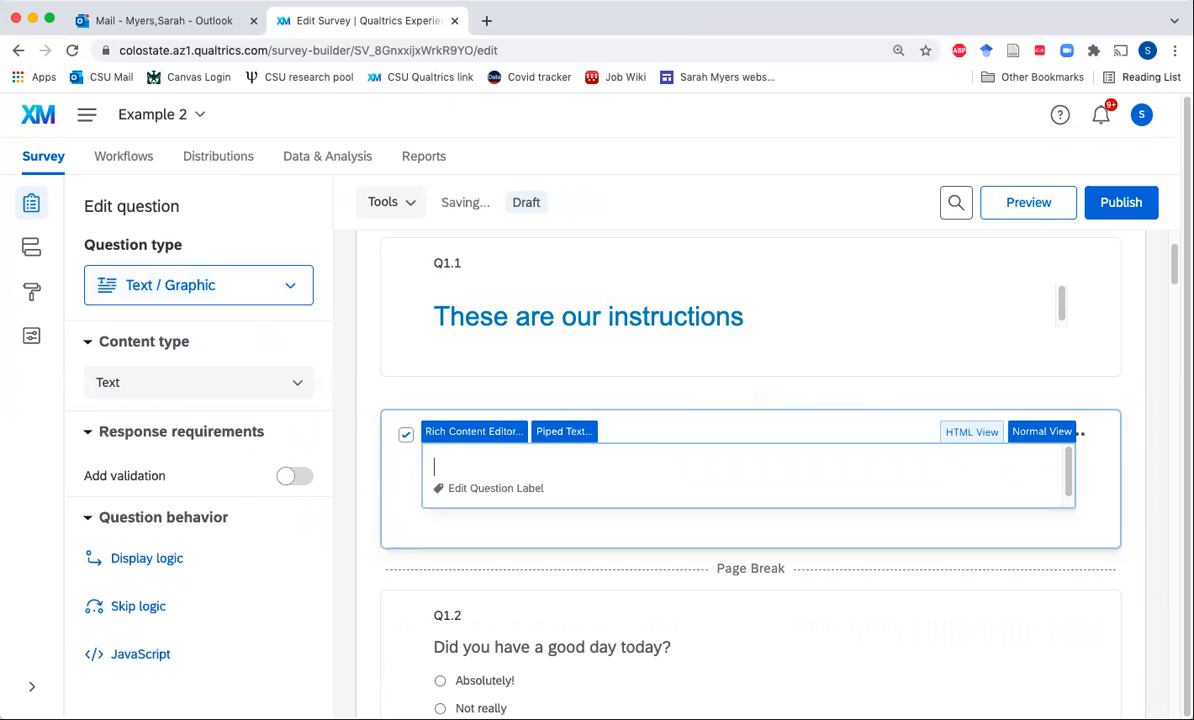
left_click(408, 482)
left_click(437, 462)
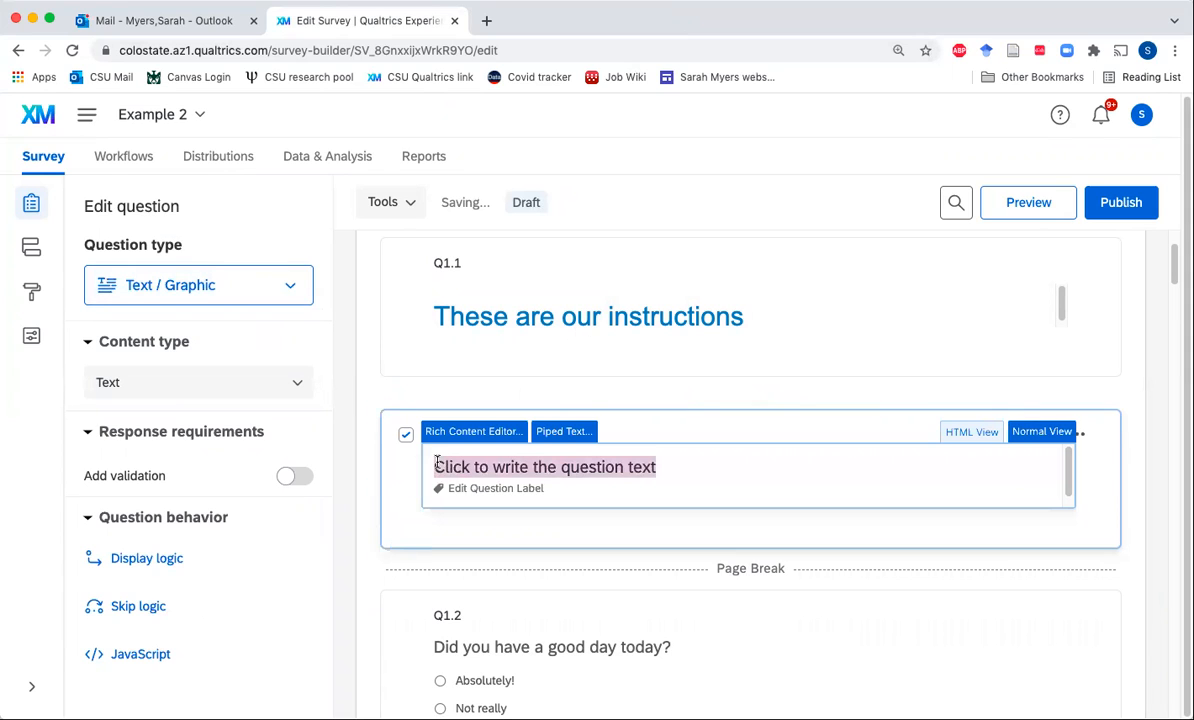
key("BackSpace")
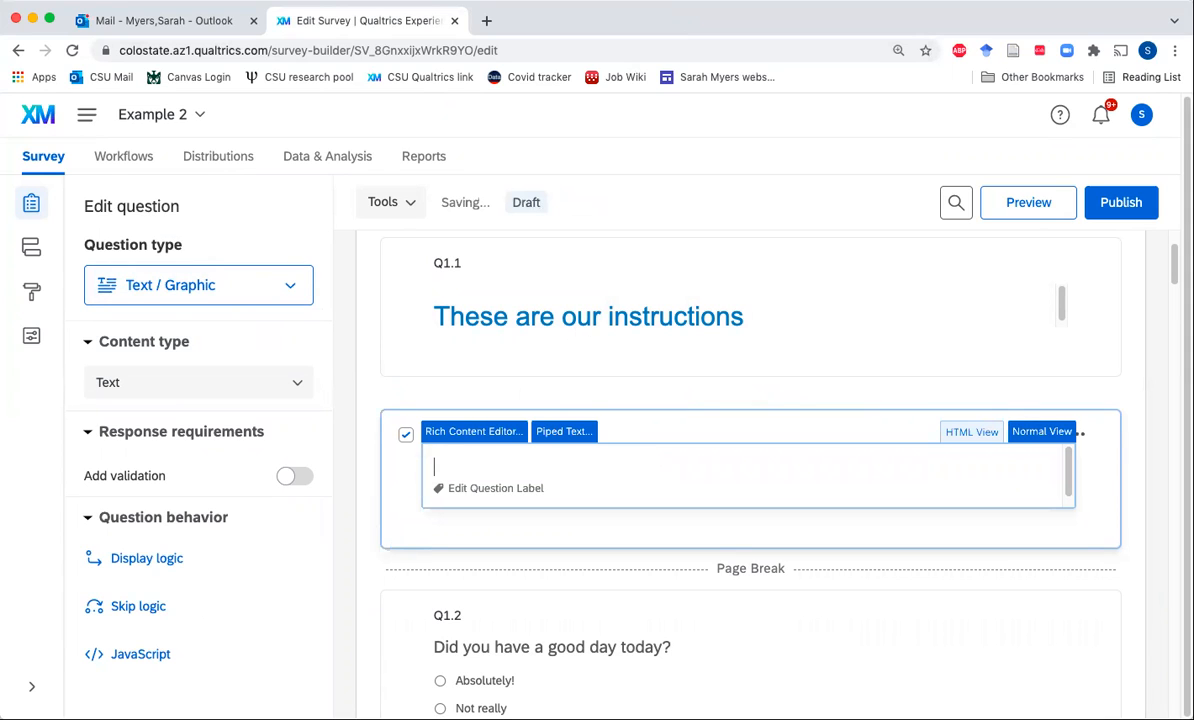
left_click(592, 515)
left_click(566, 479)
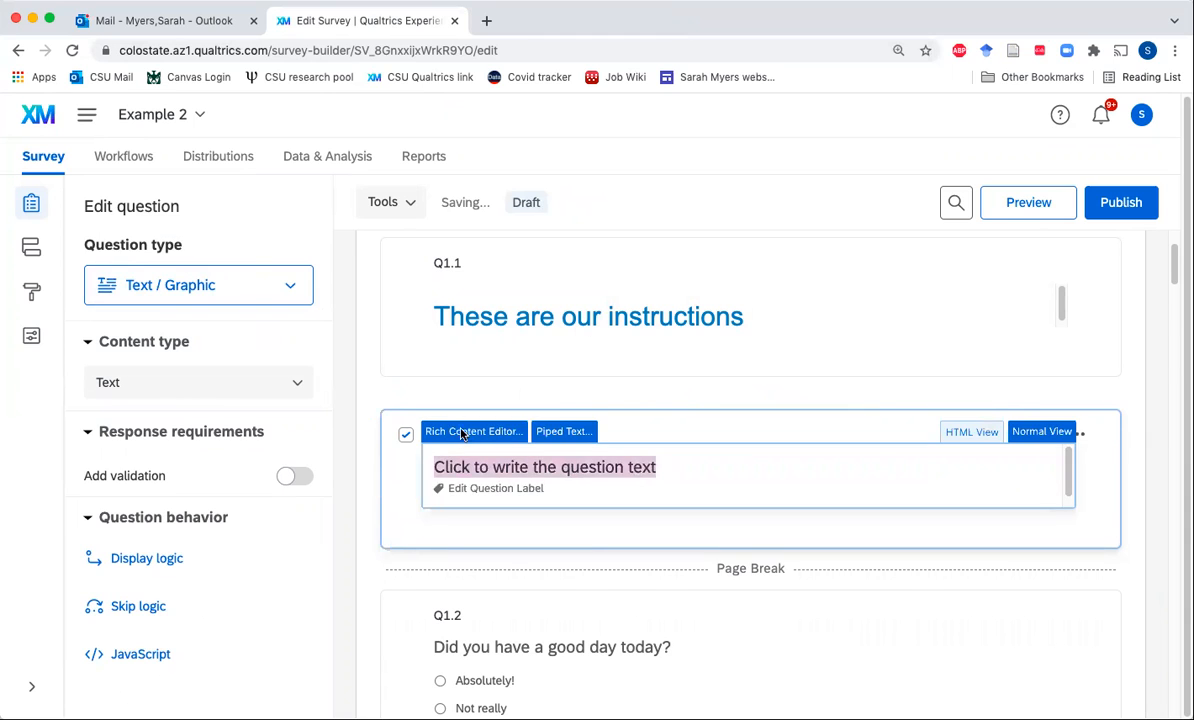
Use the Rich Content Editor to colour the new question's placeholder text white
left_click(440, 424)
left_click_drag(443, 543, 632, 543)
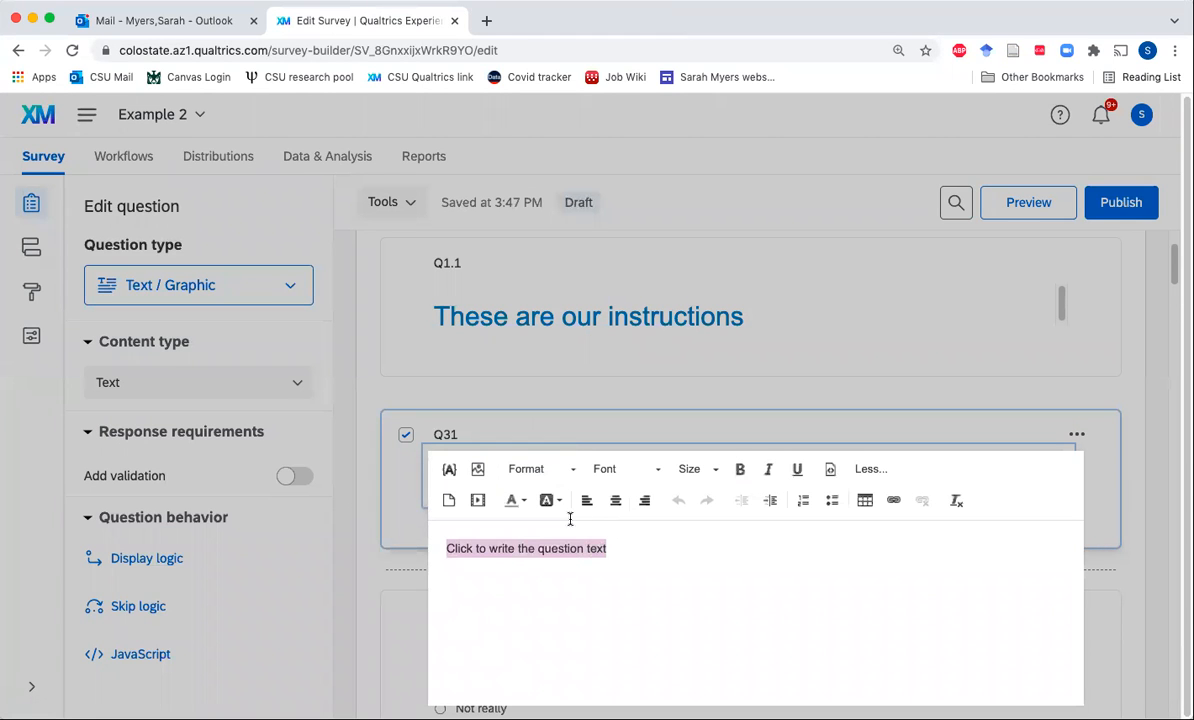
left_click(512, 500)
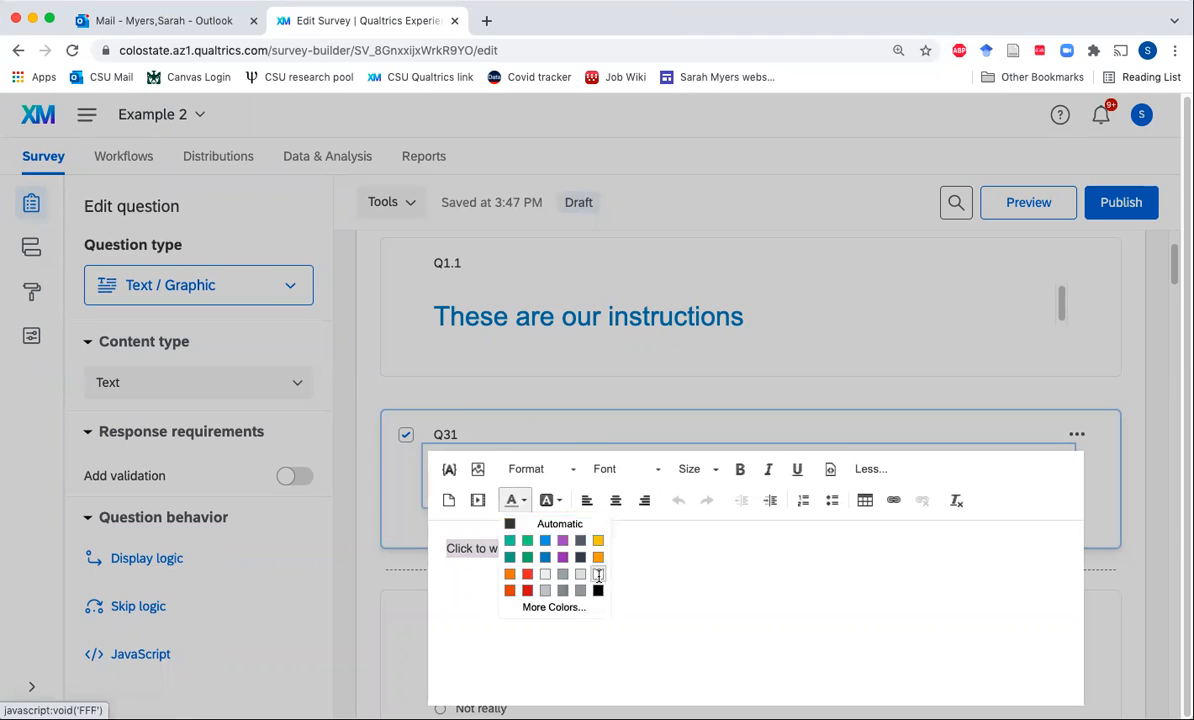
left_click(598, 574)
left_click(370, 472)
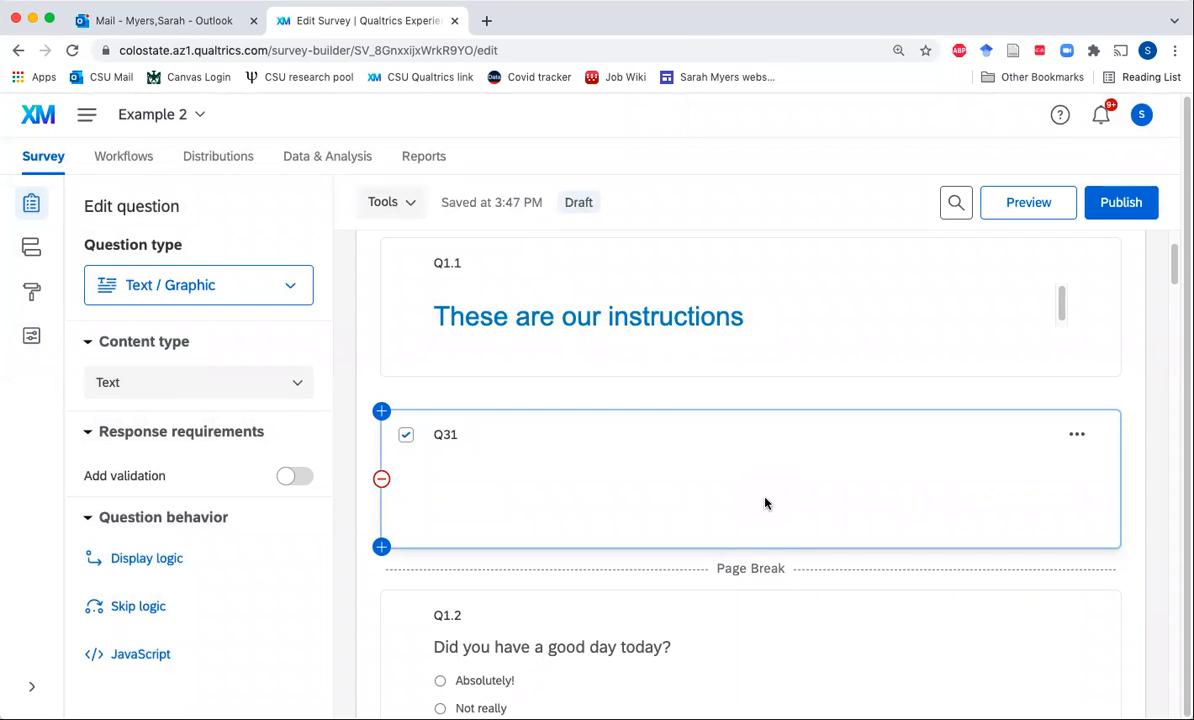
Preview Block 1 to check its first page with the blank-looking question added, and close the preview
scroll(1100, 300, "up", 3)
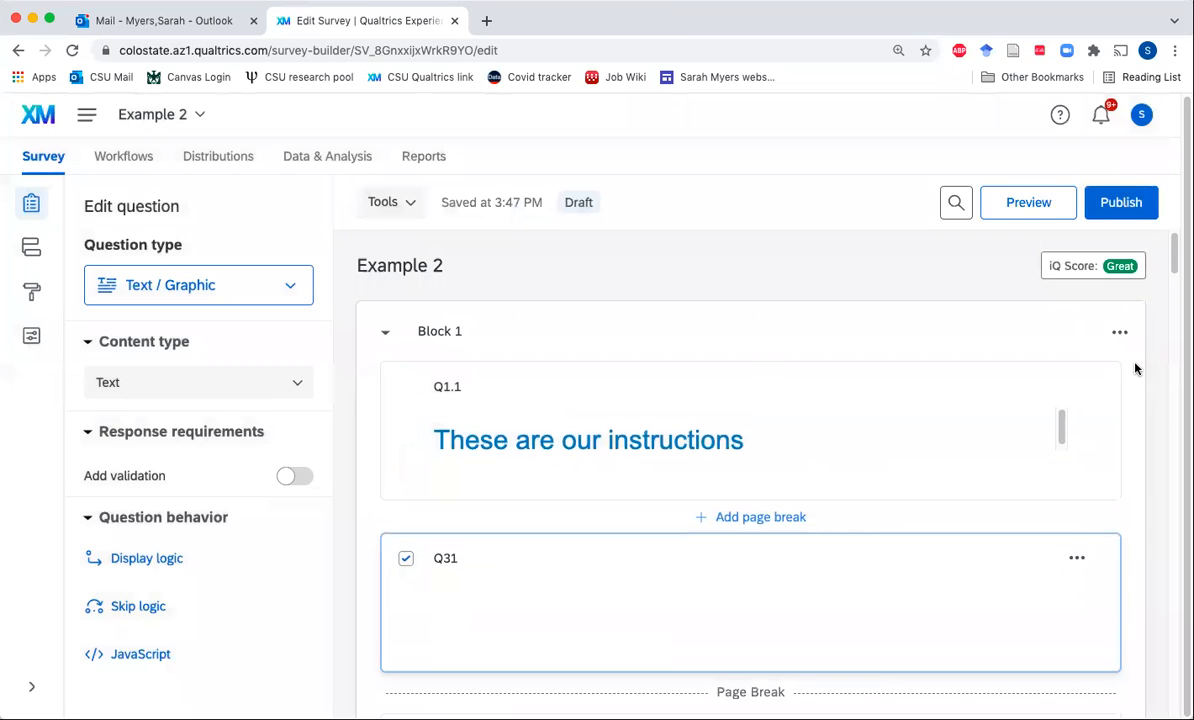
left_click(1119, 332)
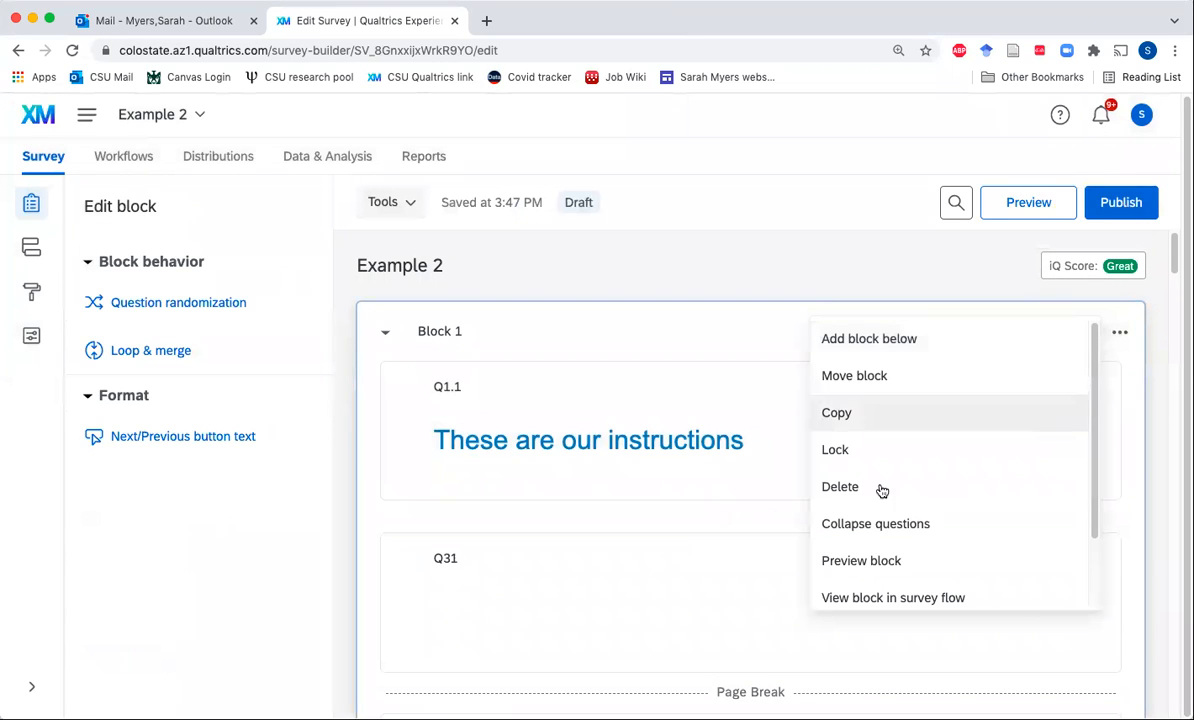
left_click(866, 560)
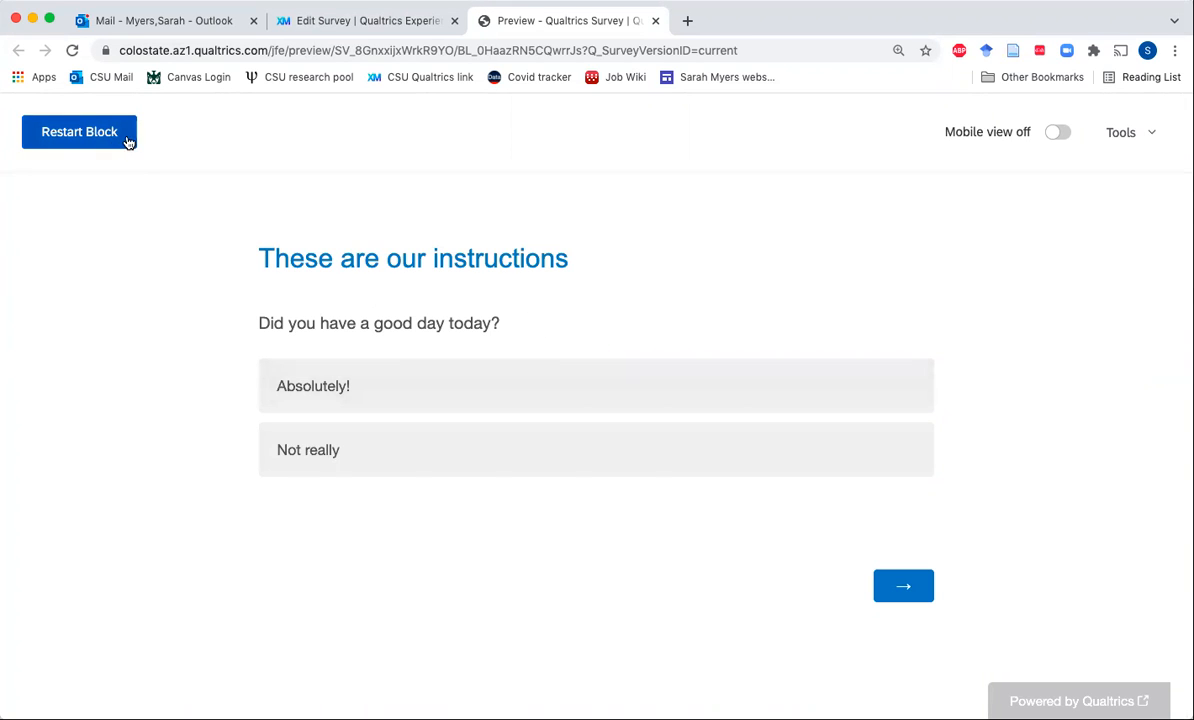
left_click(655, 20)
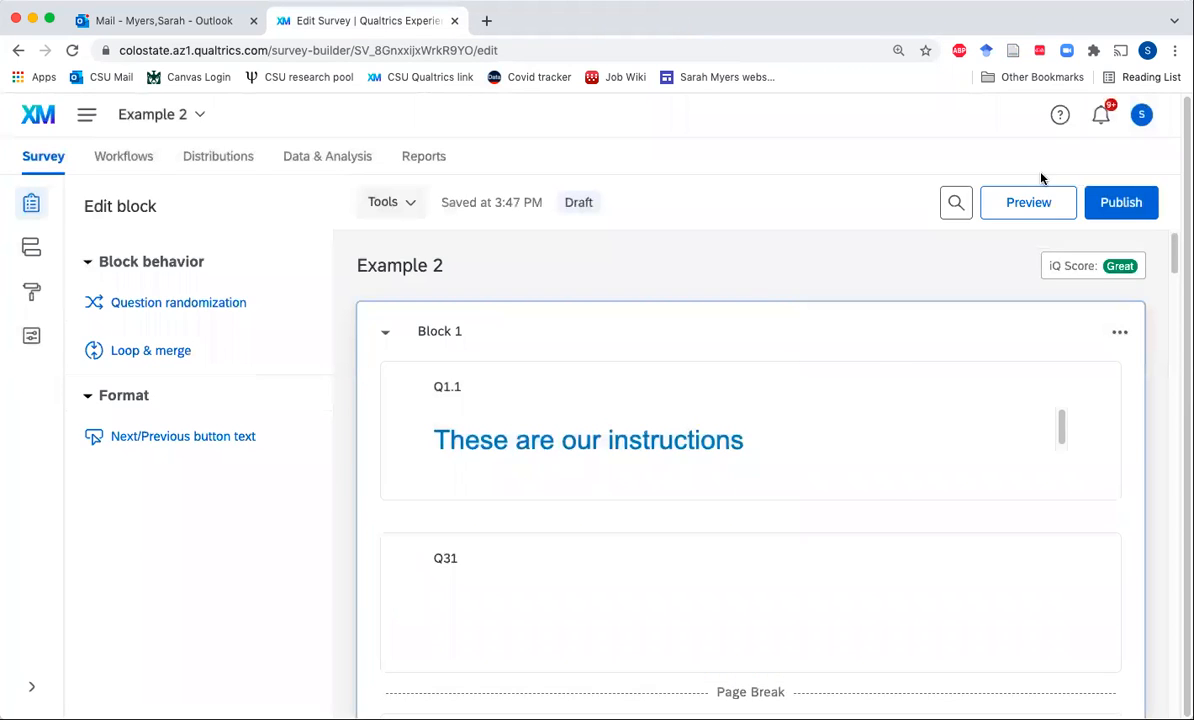
Publish the Example 2 survey and open a fresh preview of Block 1
left_click(1121, 202)
left_click(854, 608)
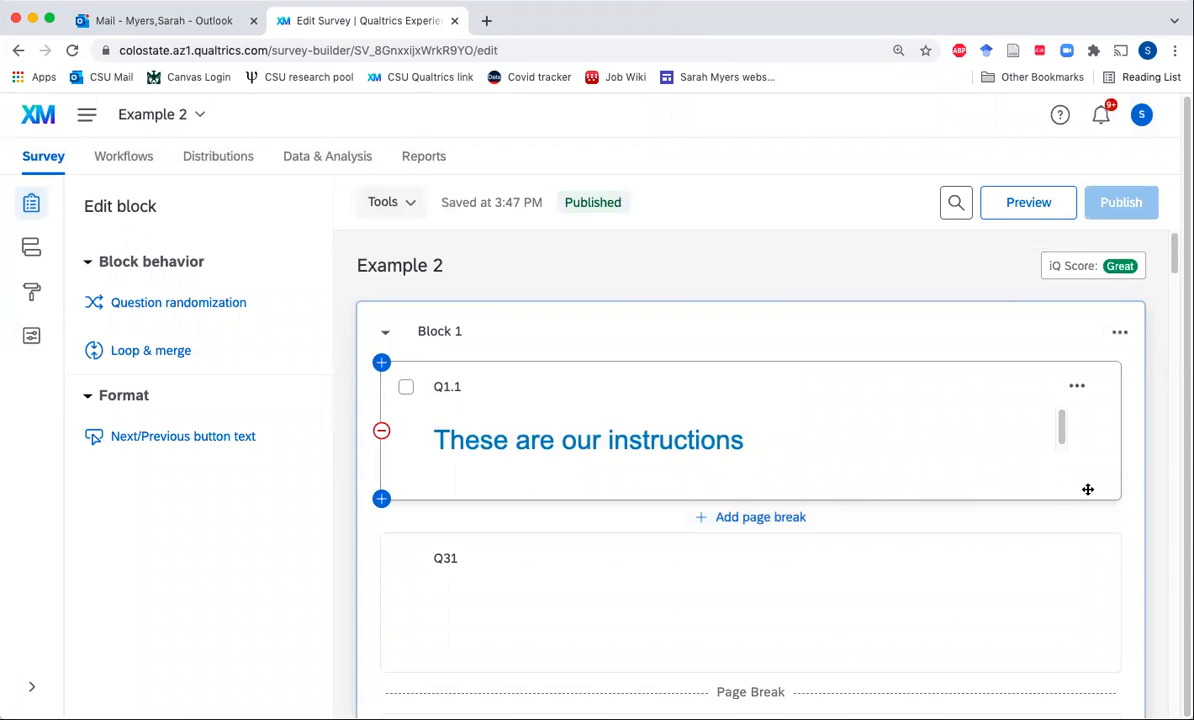
scroll(1088, 489, "down", 5)
scroll(1088, 489, "up", 5)
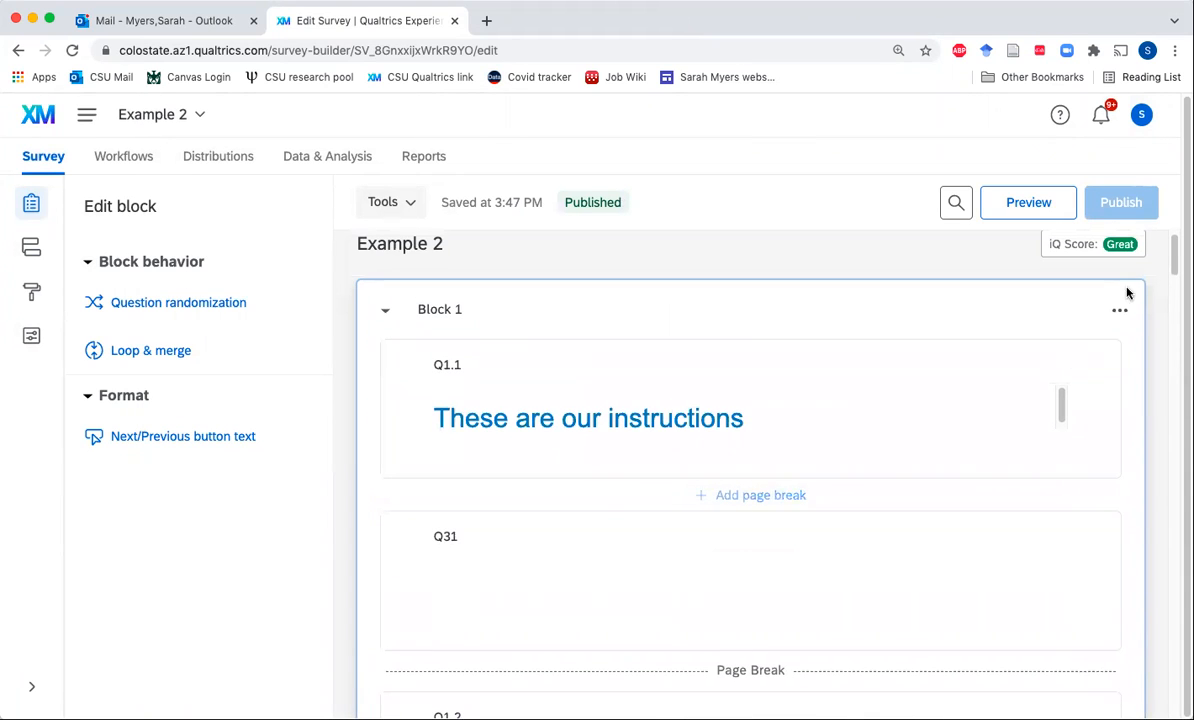
left_click(1120, 311)
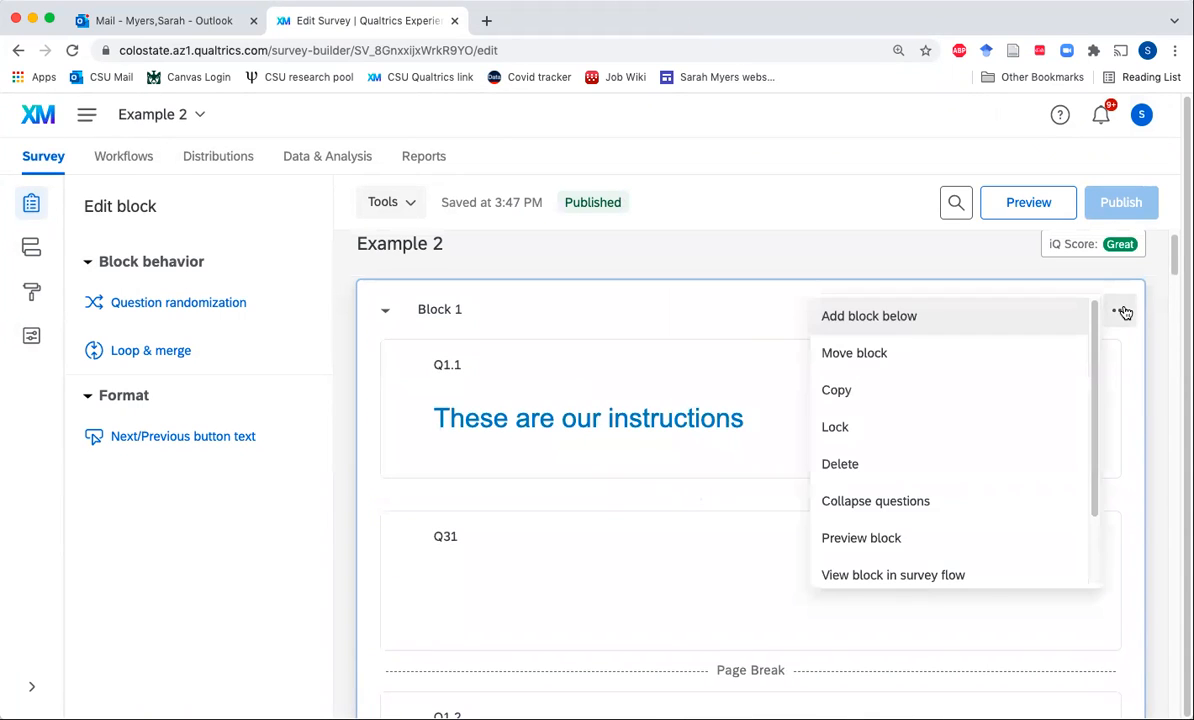
left_click(856, 540)
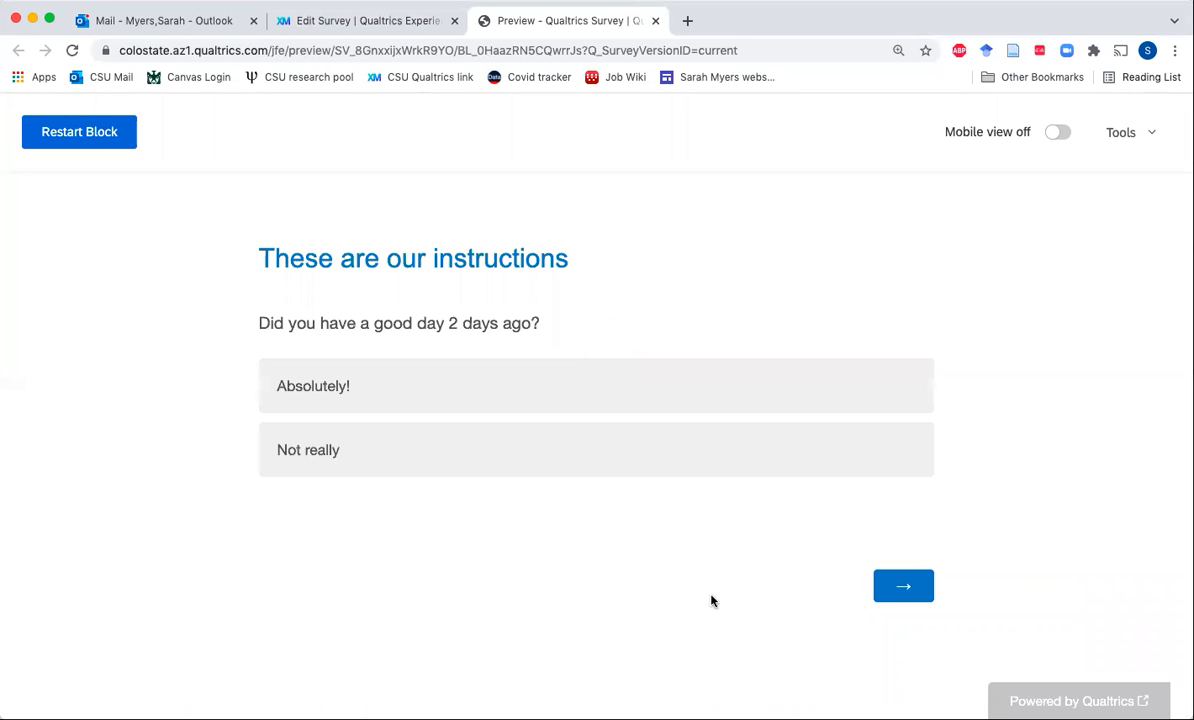
Close the block preview, preview the whole Example 2 survey to check its first page, and close that preview
left_click(655, 20)
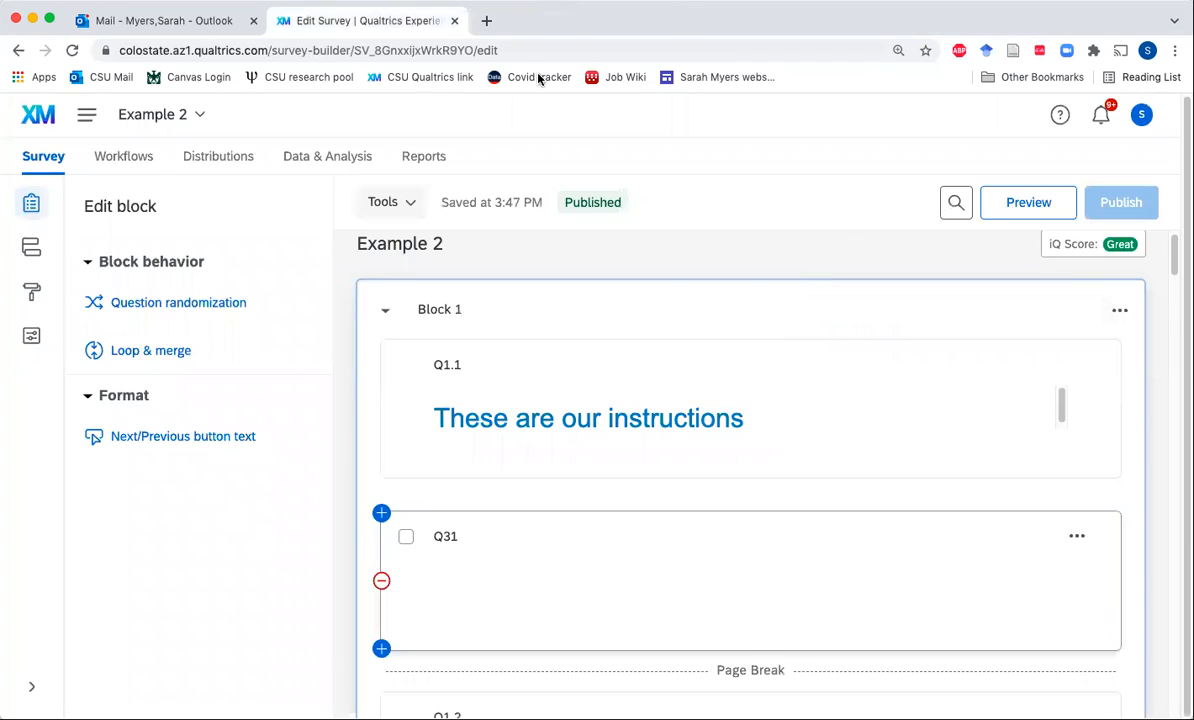
left_click(1016, 208)
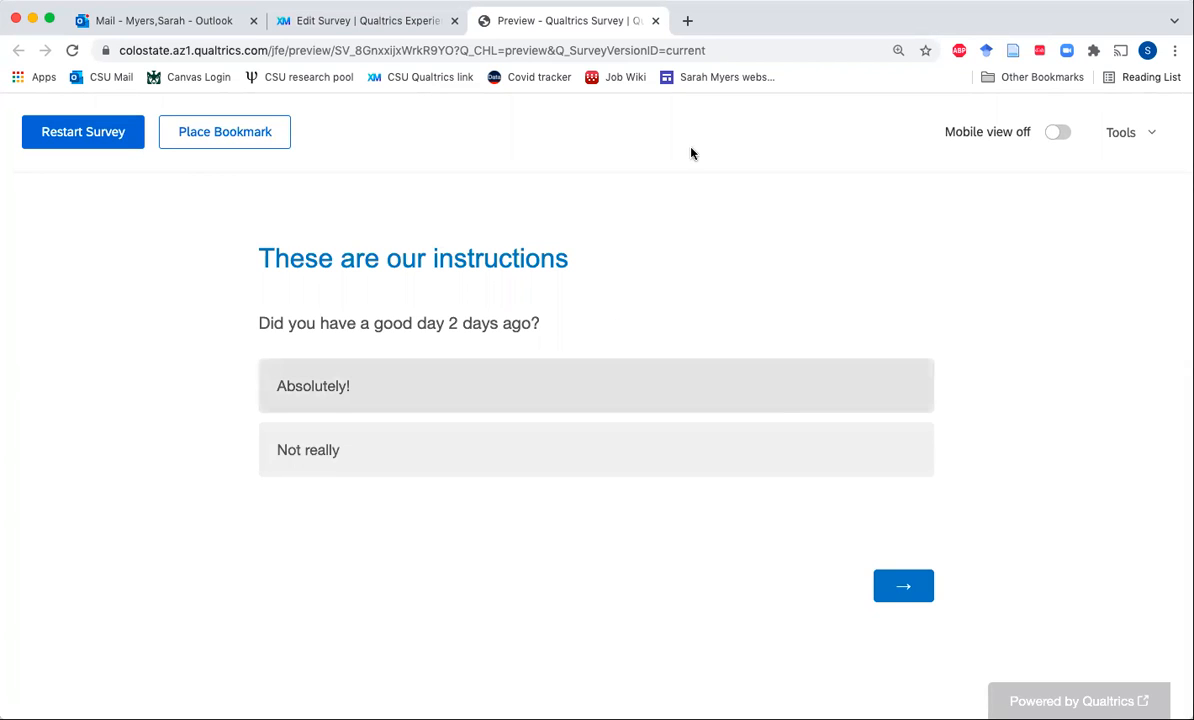
left_click(655, 20)
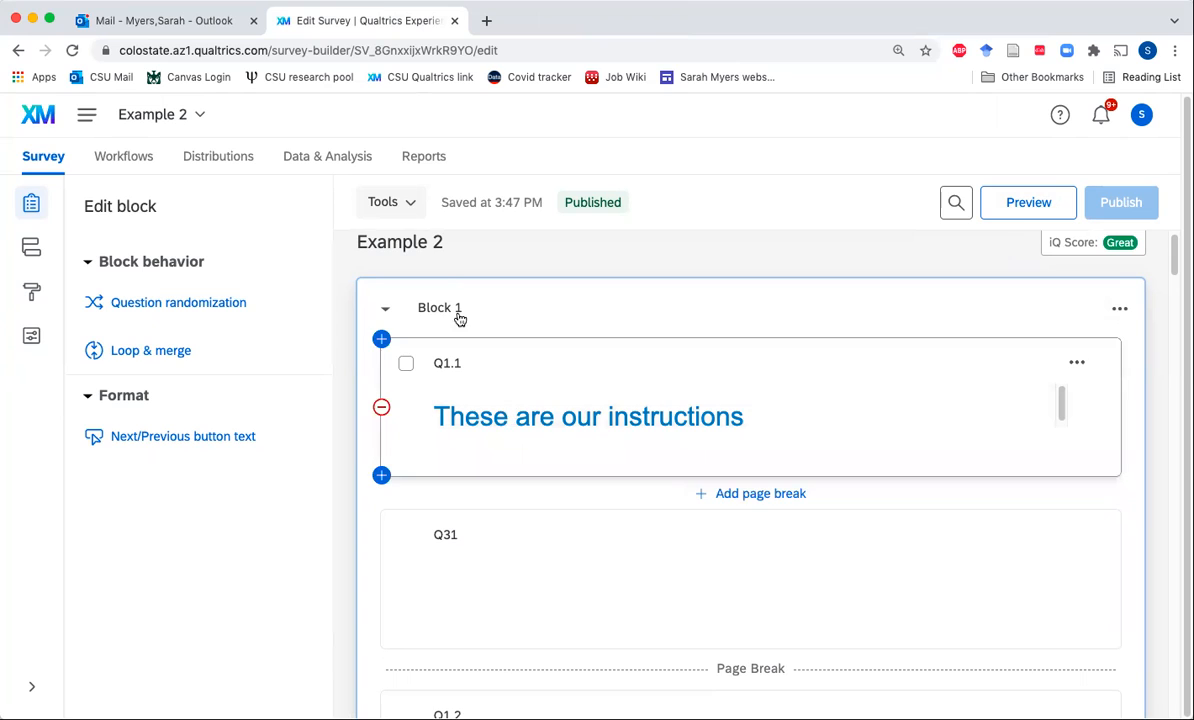
Auto-number all questions in the survey using Block Numbering with the prefix Q
left_click(379, 203)
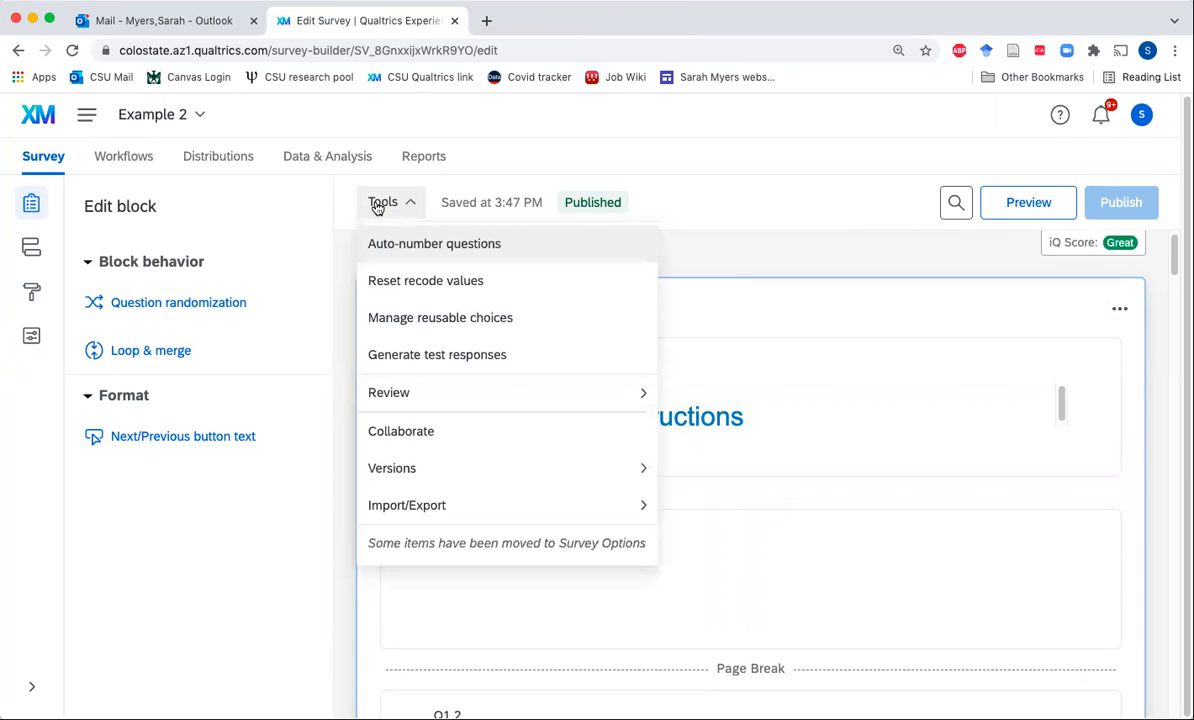
left_click(501, 247)
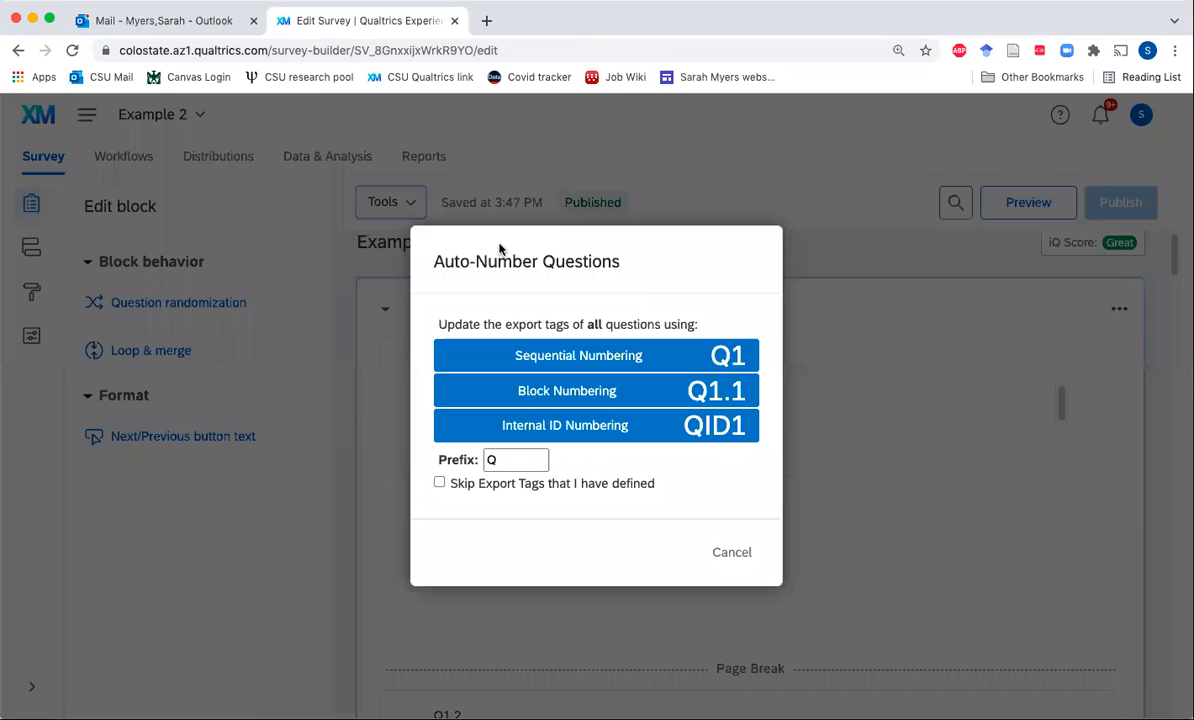
left_click(709, 401)
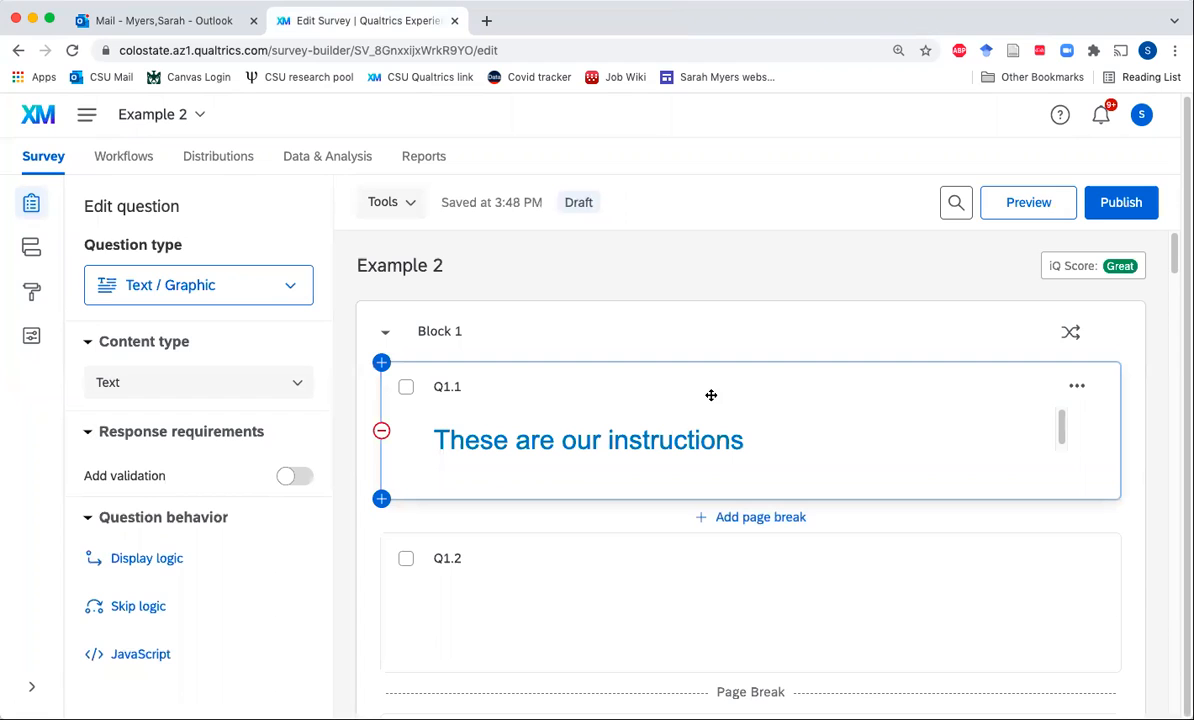
scroll(710, 395, "down", 3)
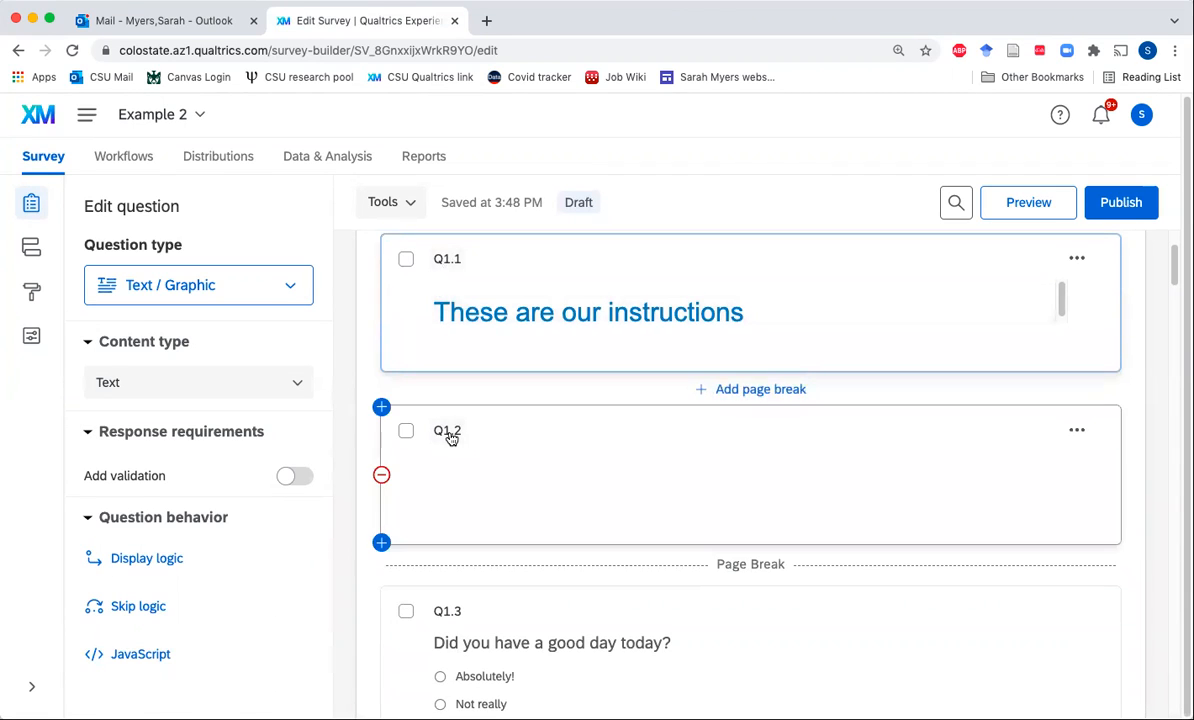
scroll(1040, 400, "up", 3)
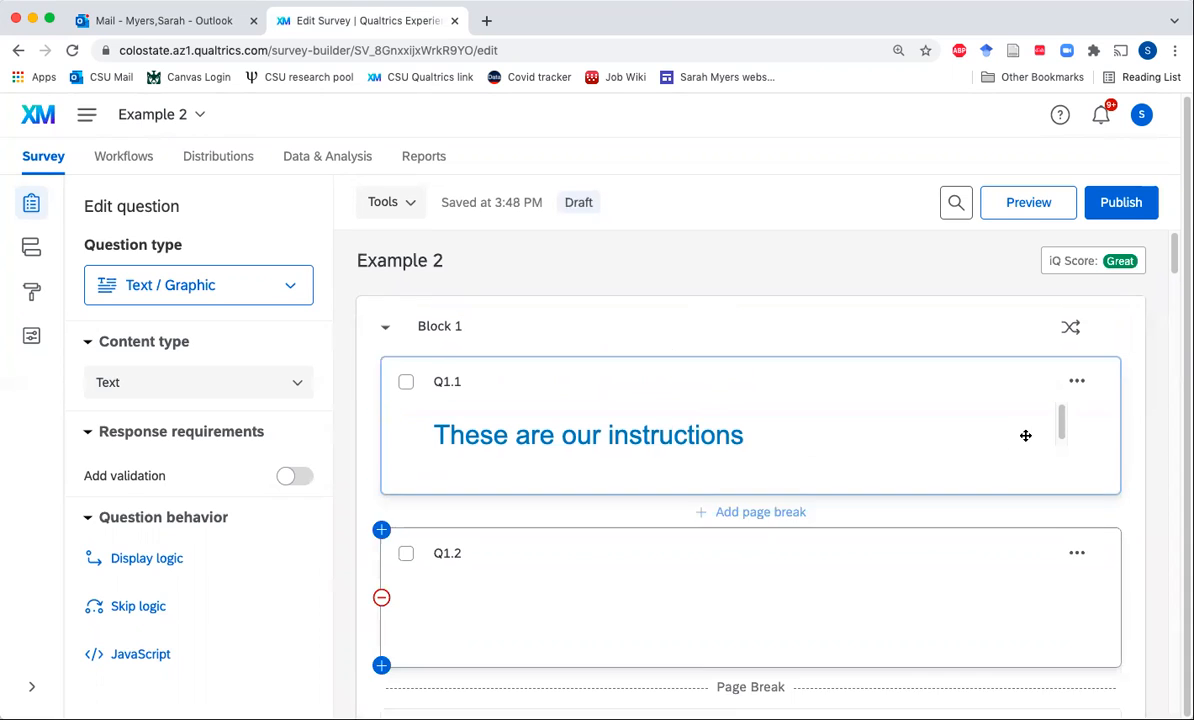
Preview Block 1 to check which questions share the instructions page, and close the preview
left_click(1116, 337)
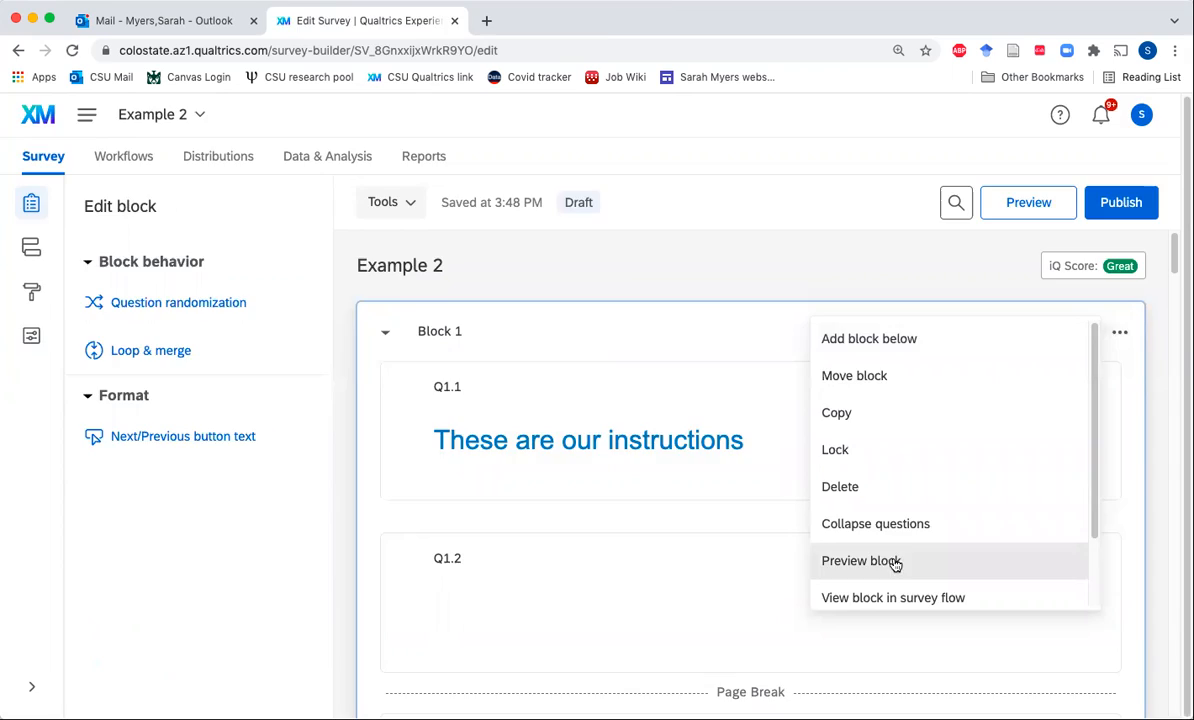
left_click(862, 561)
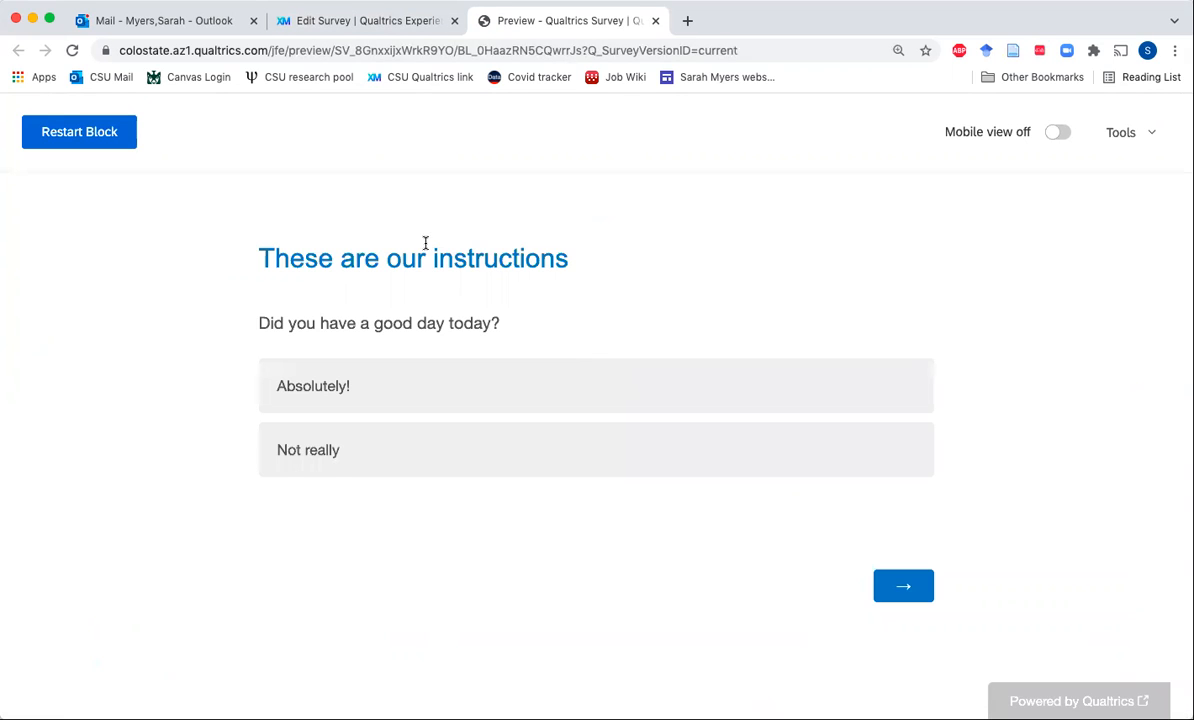
left_click(655, 20)
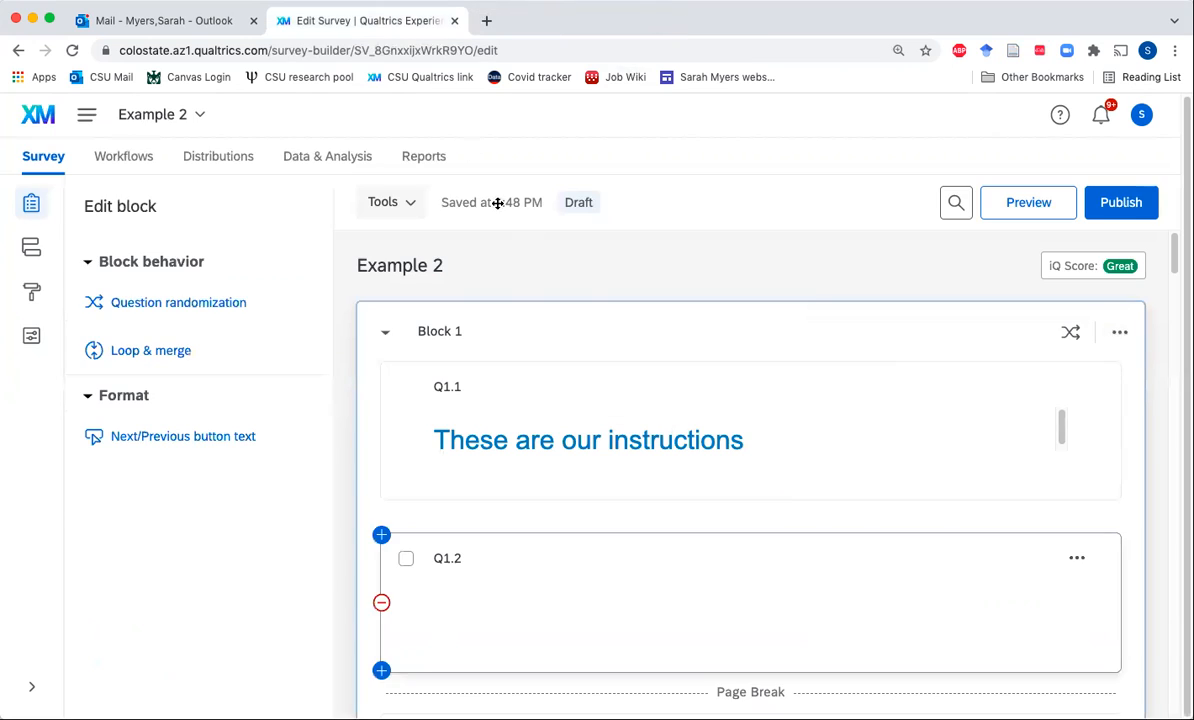
In Block 1's advanced randomization, move the blank filler question directly below "These are our instructions" in the fixed display order and save
left_click(184, 313)
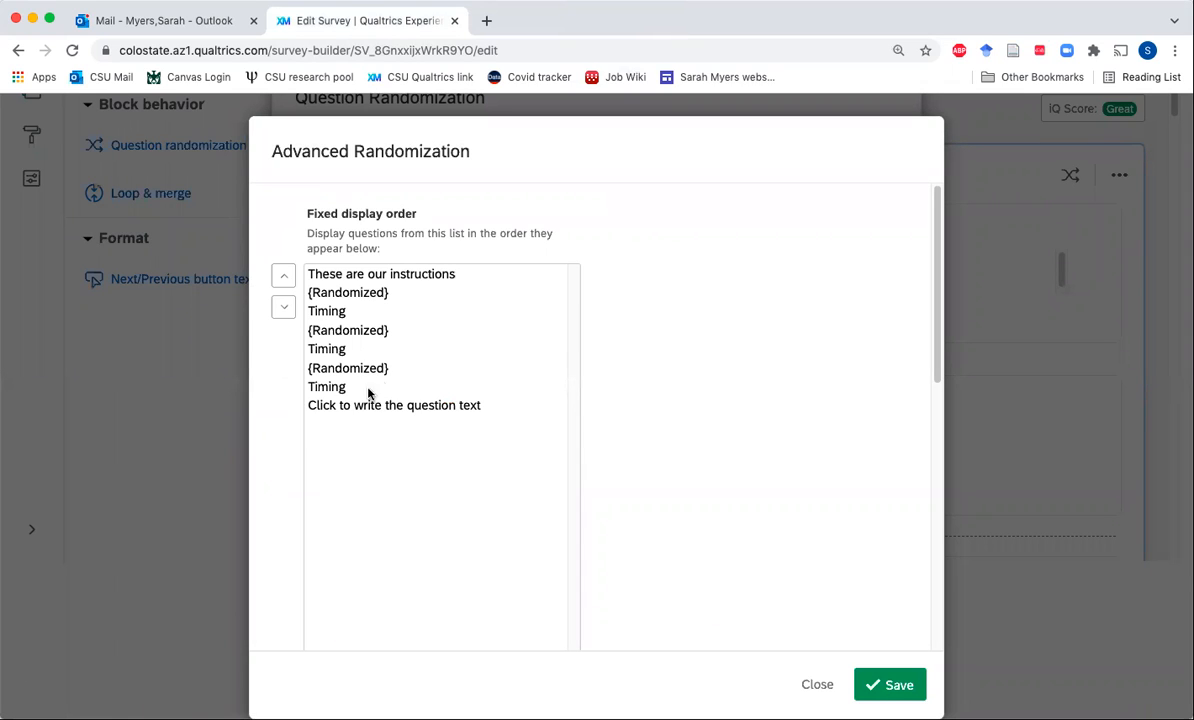
left_click(319, 408)
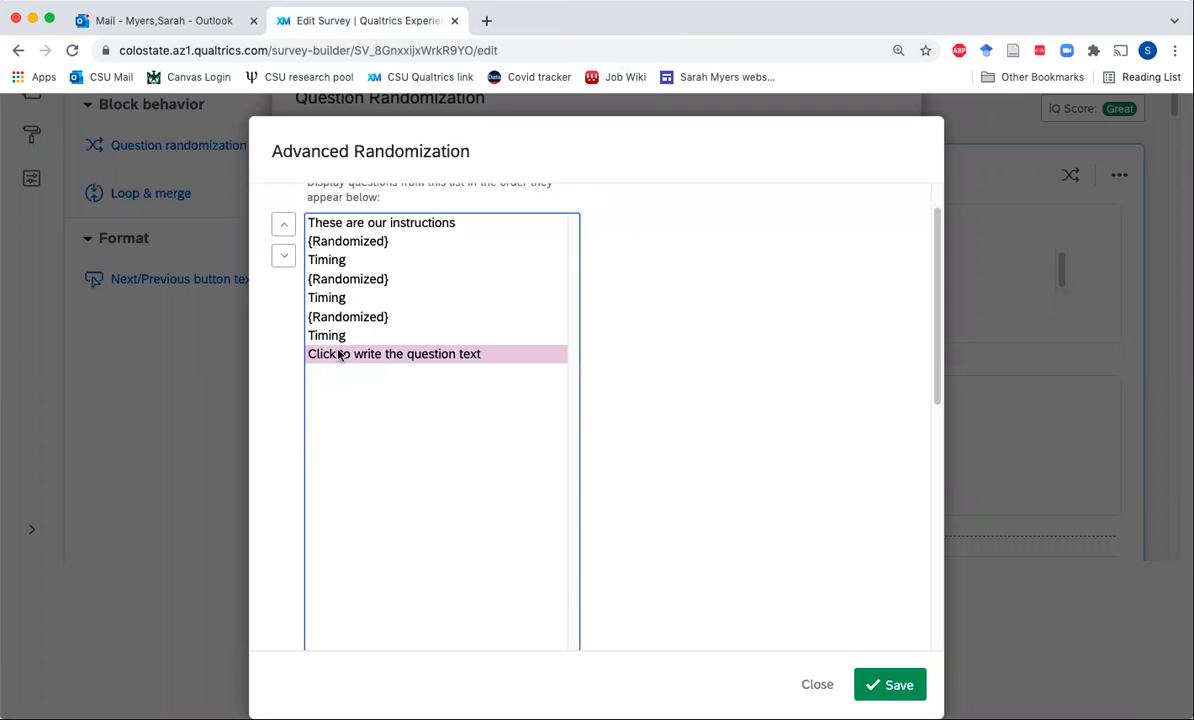
left_click(284, 225)
left_click(284, 225)
left_click(284, 225)
left_click(284, 225)
left_click(284, 225)
left_click(284, 225)
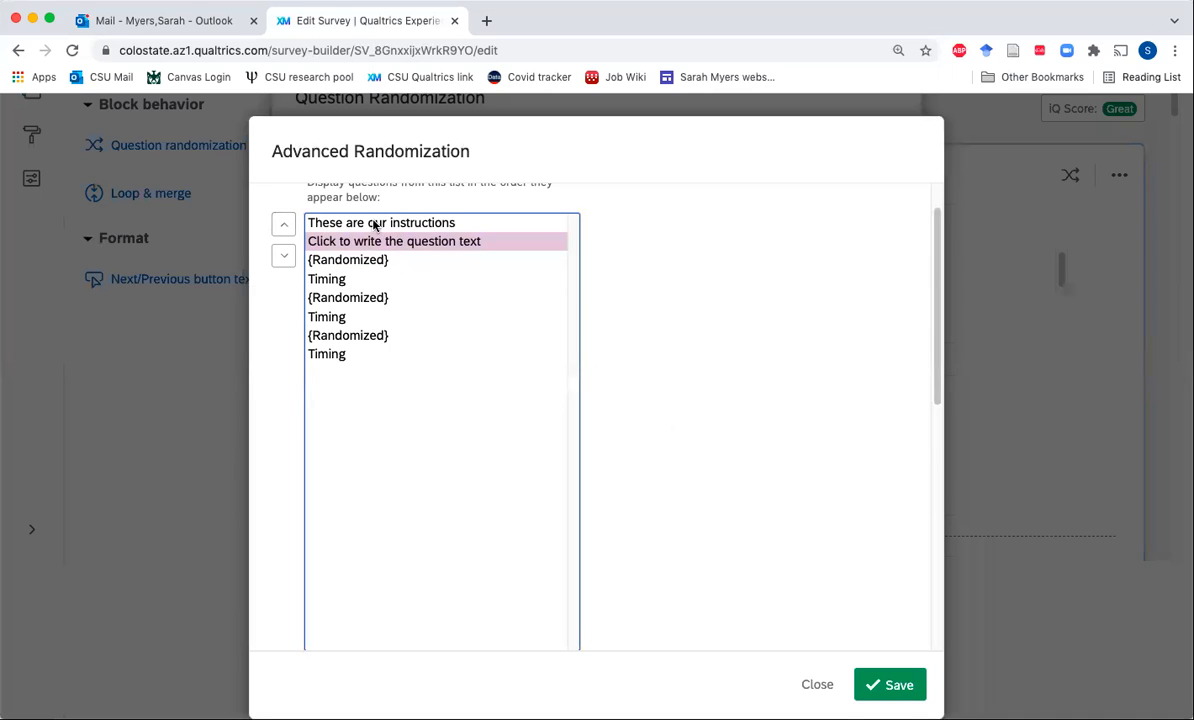
left_click(884, 682)
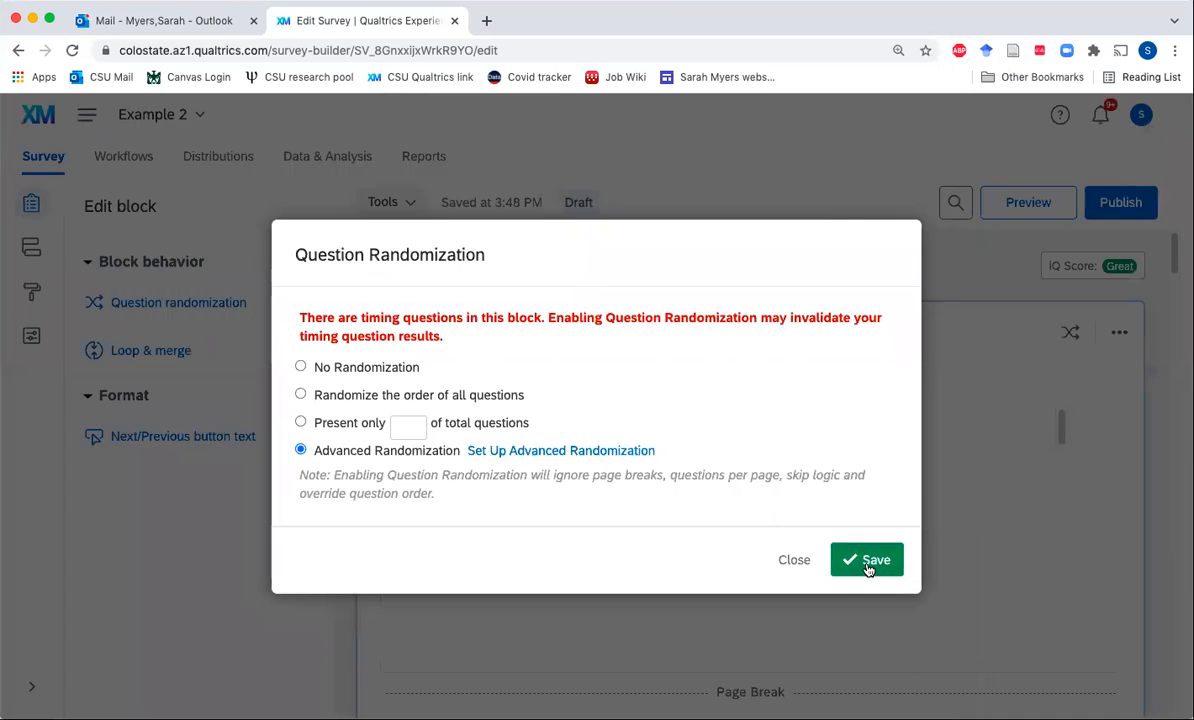
left_click(868, 562)
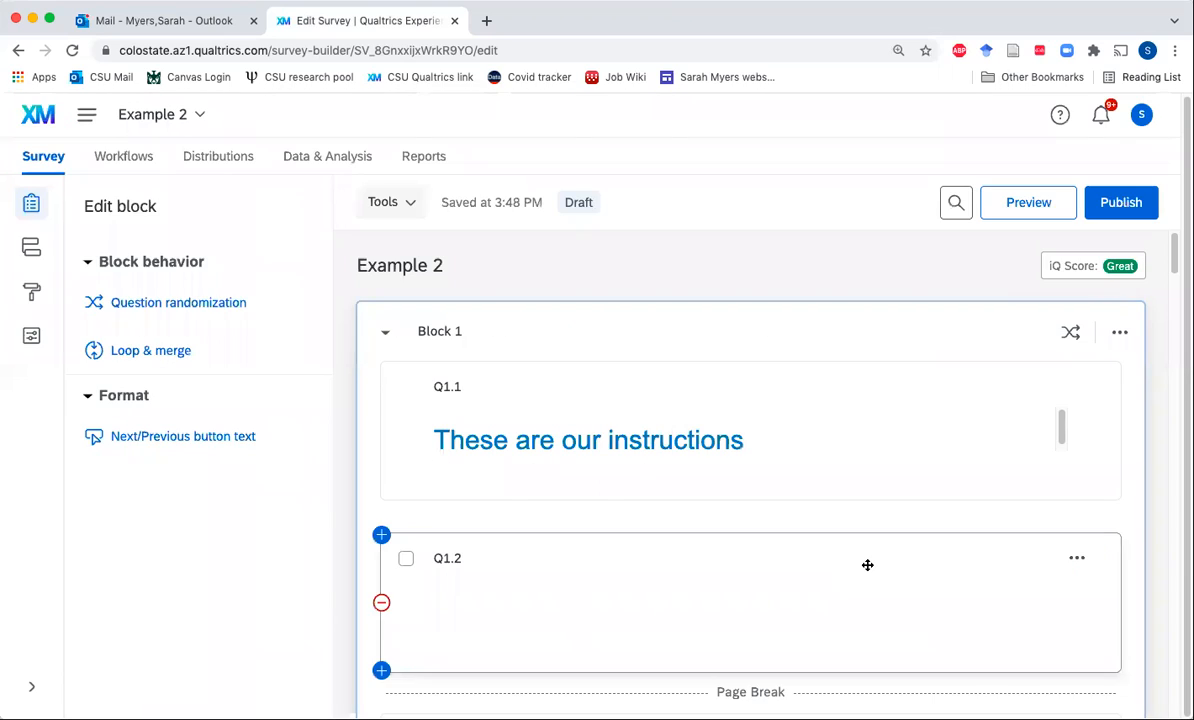
Preview Block 1 through its second page to check that a question is paired with its timer, and close the preview
left_click(1119, 332)
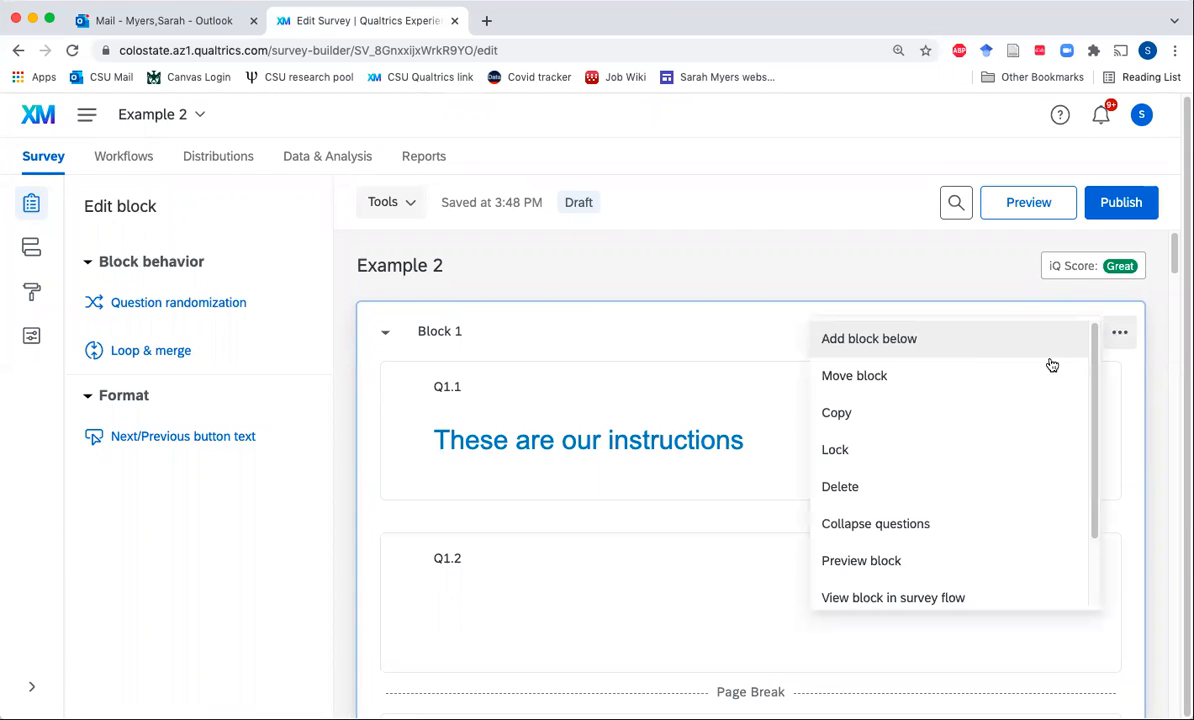
left_click(866, 561)
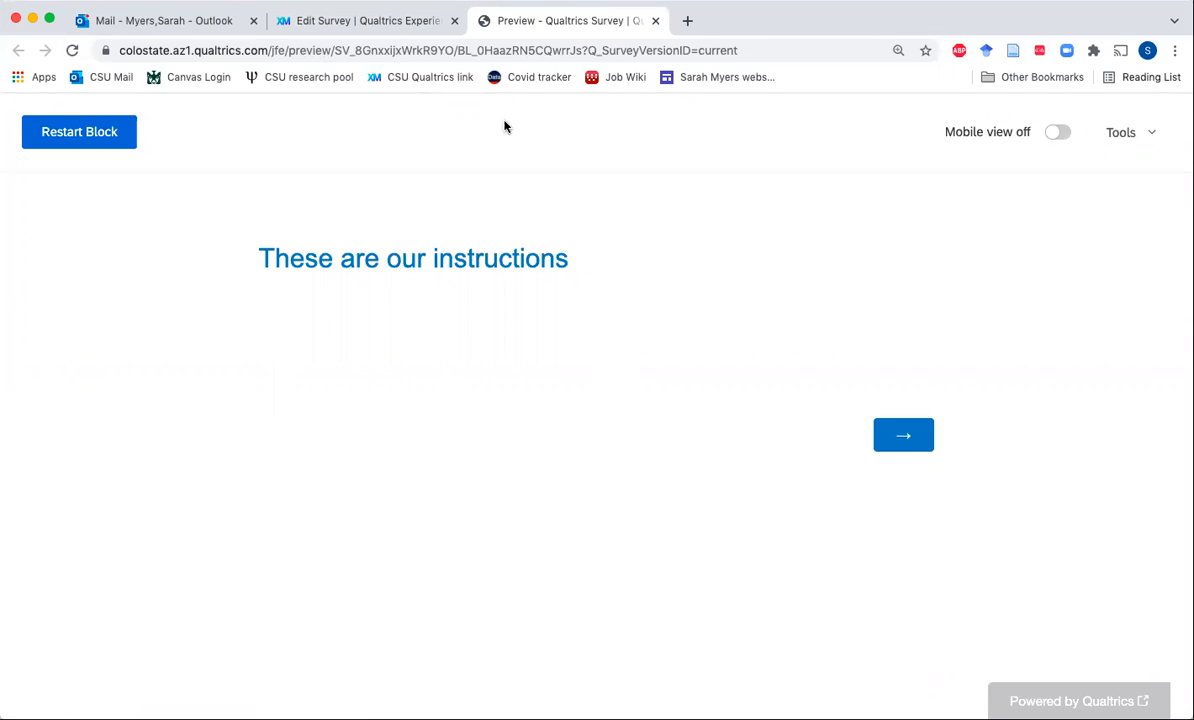
left_click(904, 436)
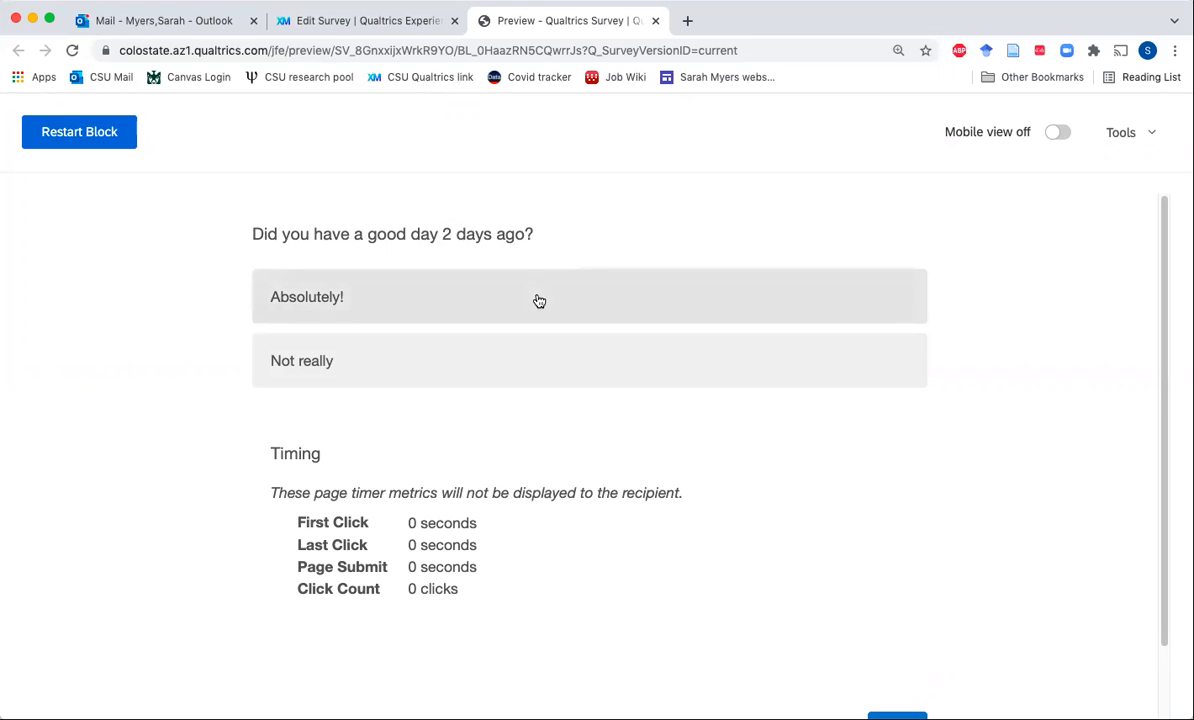
left_click(655, 21)
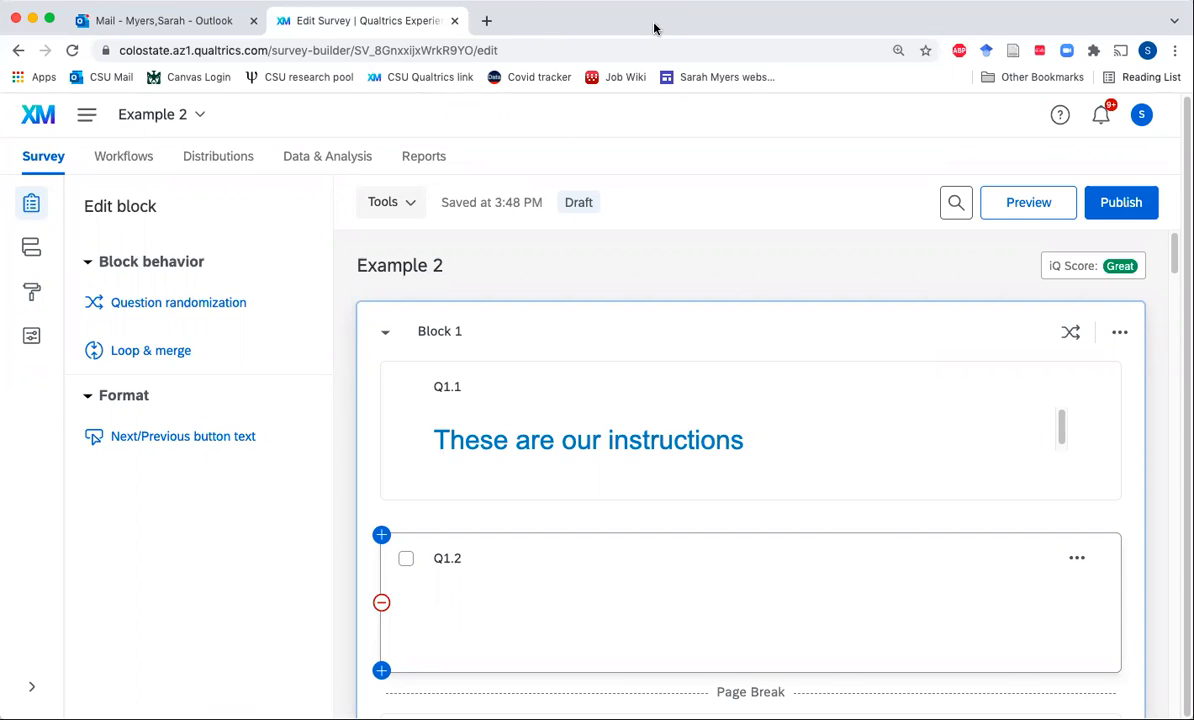
Review Block 1's questions and their timing questions from Q1.2 through Q1.8 for wording that repeats
scroll(907, 503, "down", 5)
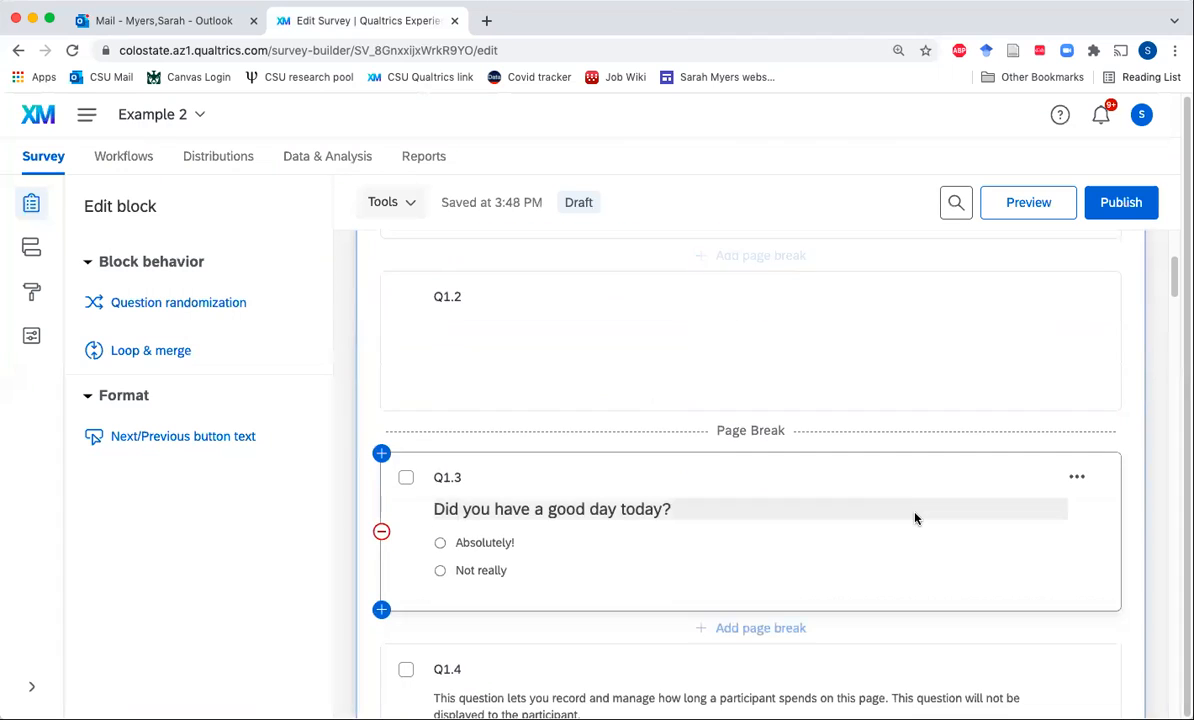
scroll(907, 503, "down", 3)
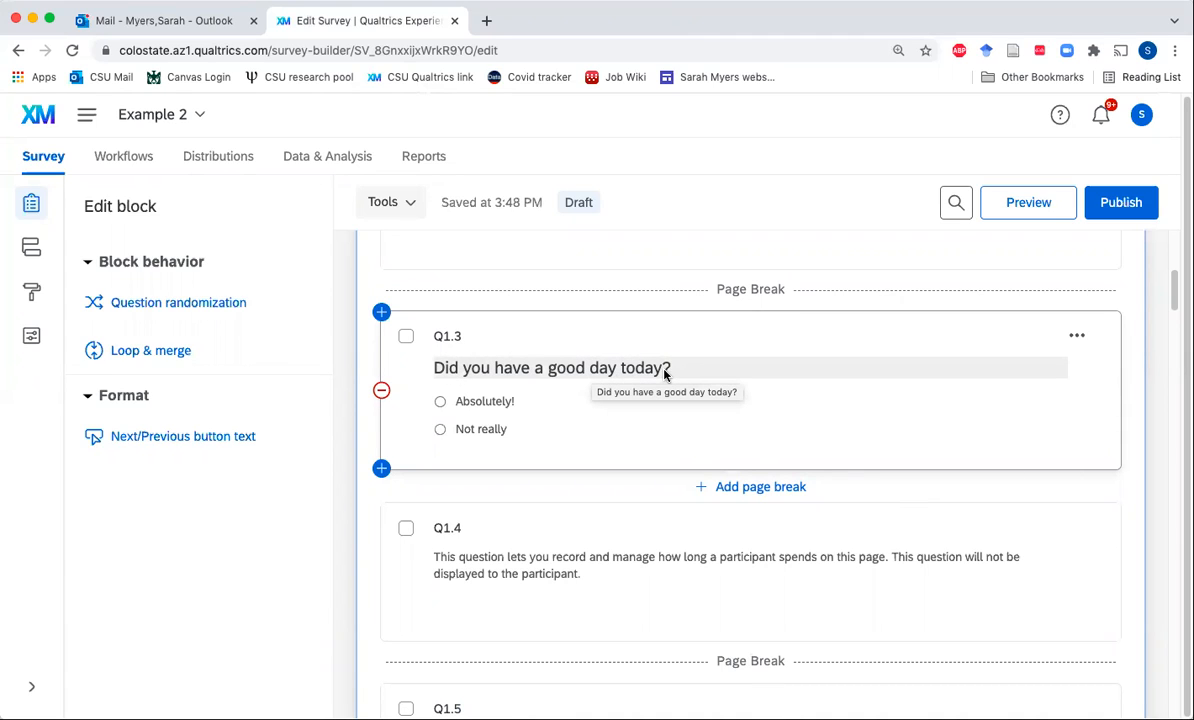
scroll(658, 370, "down", 10)
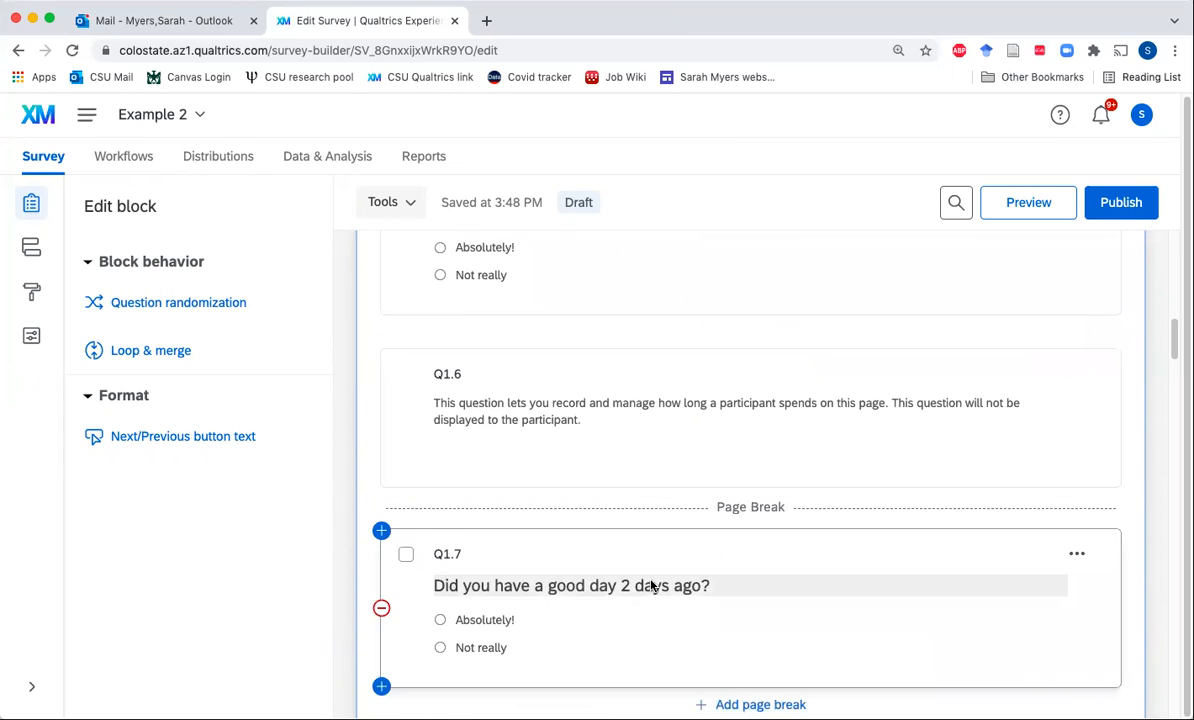
scroll(650, 588, "up", 3)
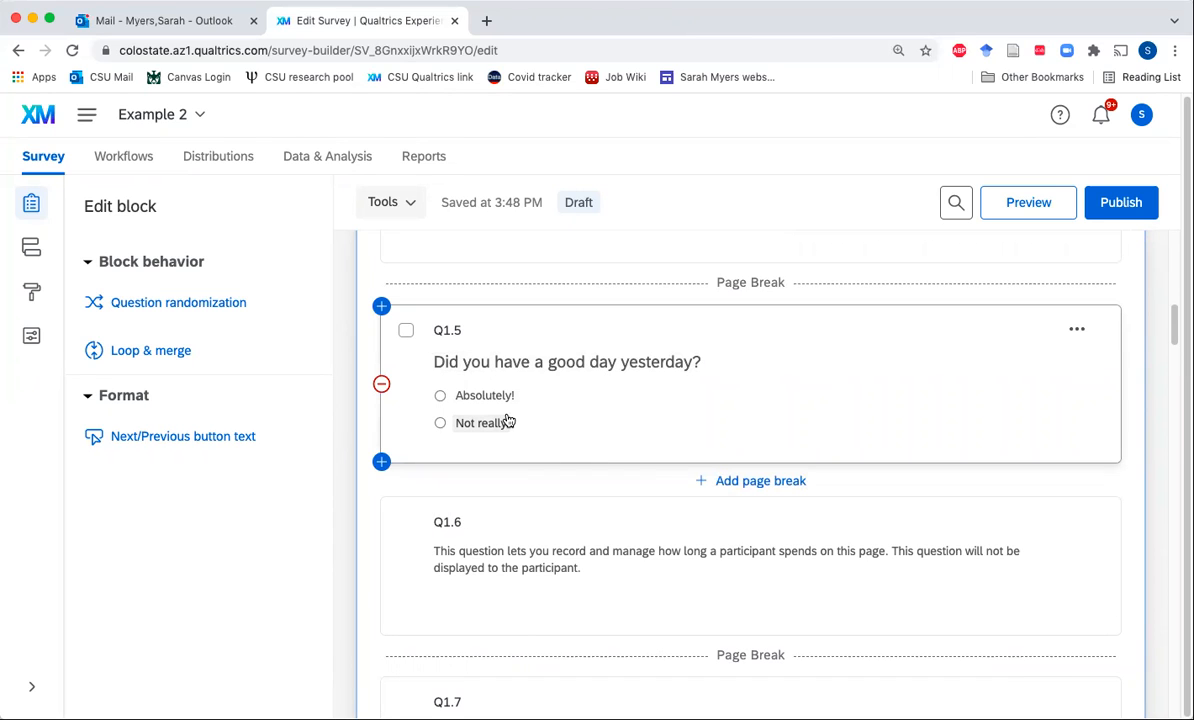
scroll(608, 360, "down", 3)
scroll(606, 490, "down", 3)
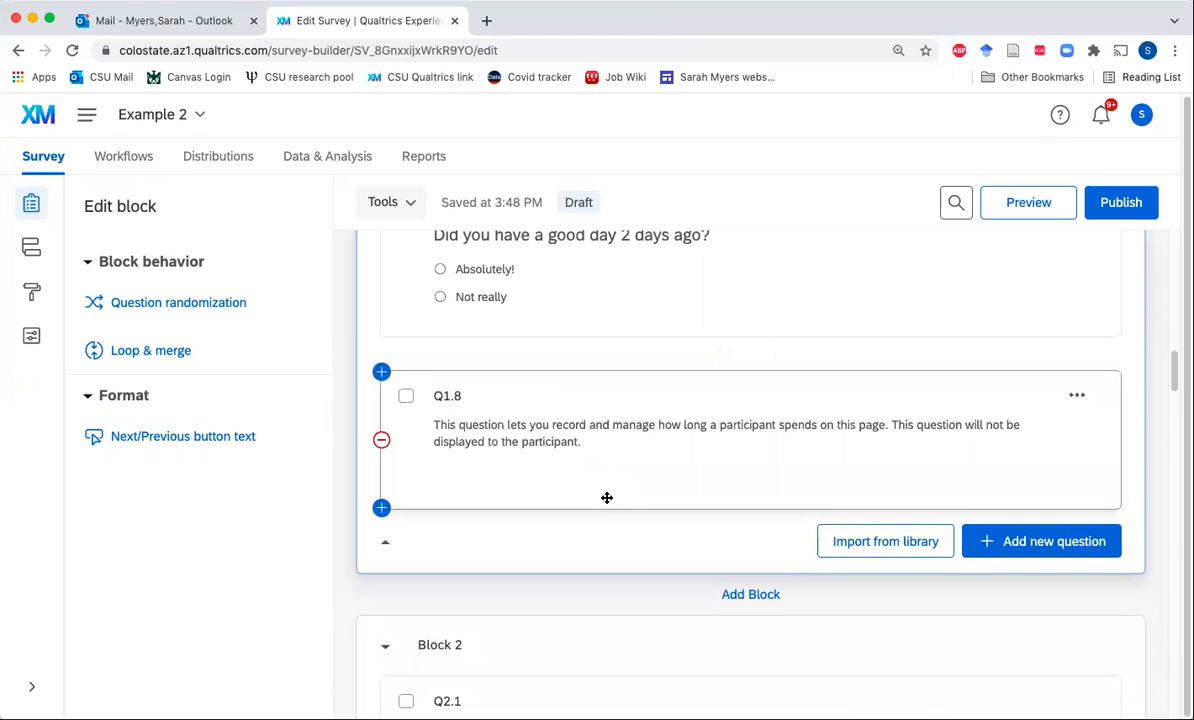
scroll(607, 497, "up", 2)
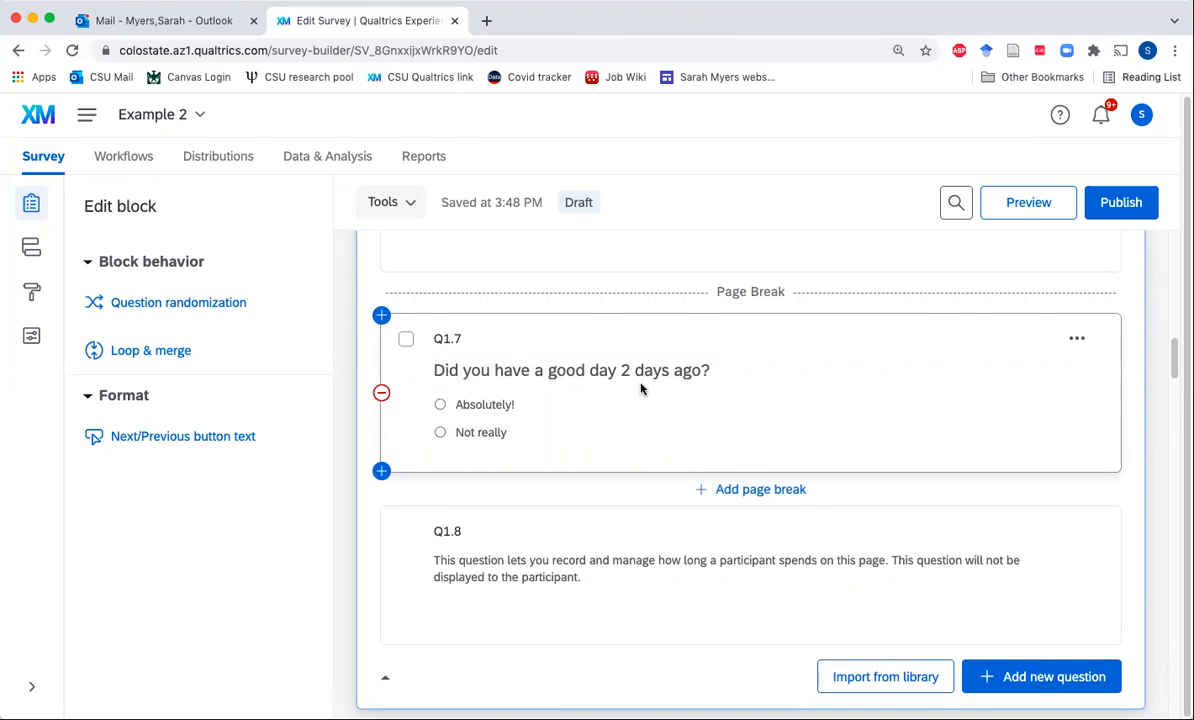
scroll(604, 385, "up", 10)
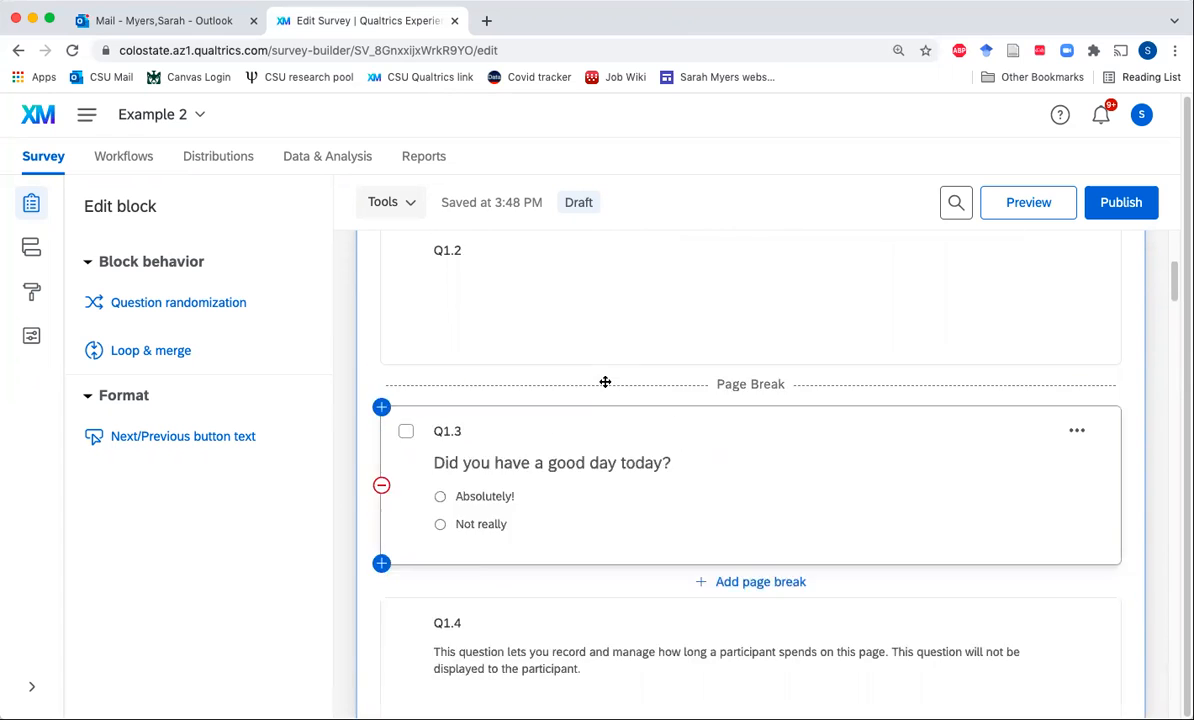
Copy Block 1 as a new block named "Block 1 loop and merge"
left_click(1119, 274)
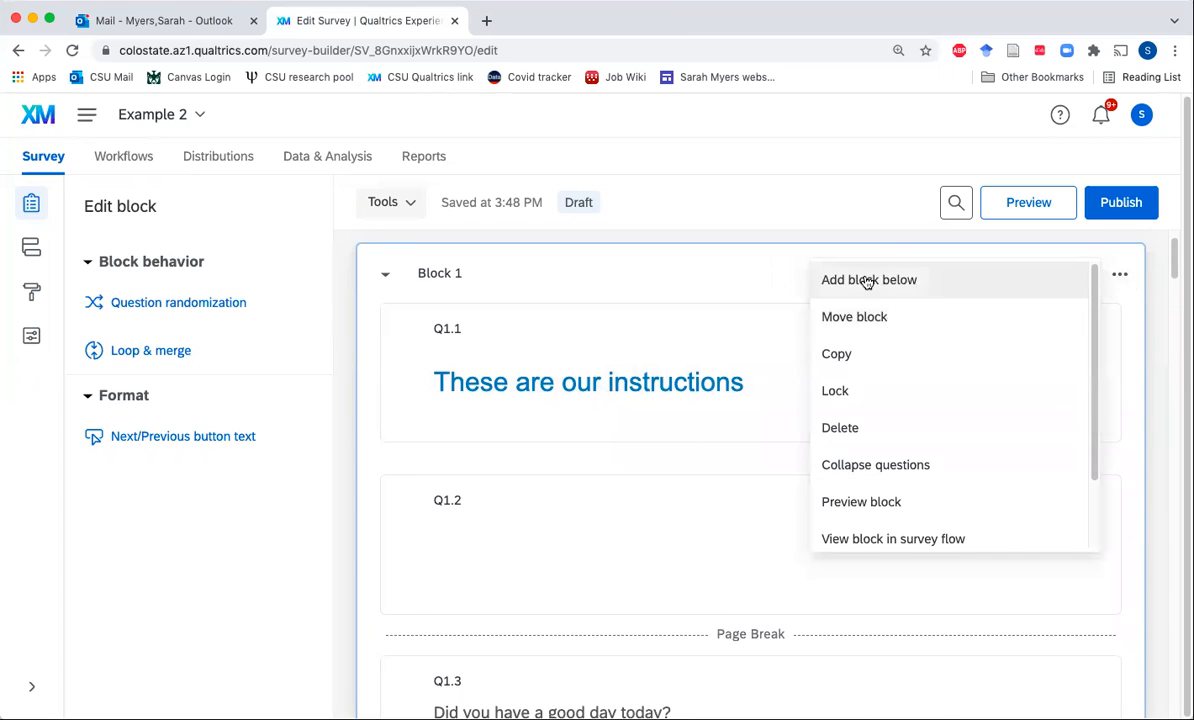
left_click(897, 351)
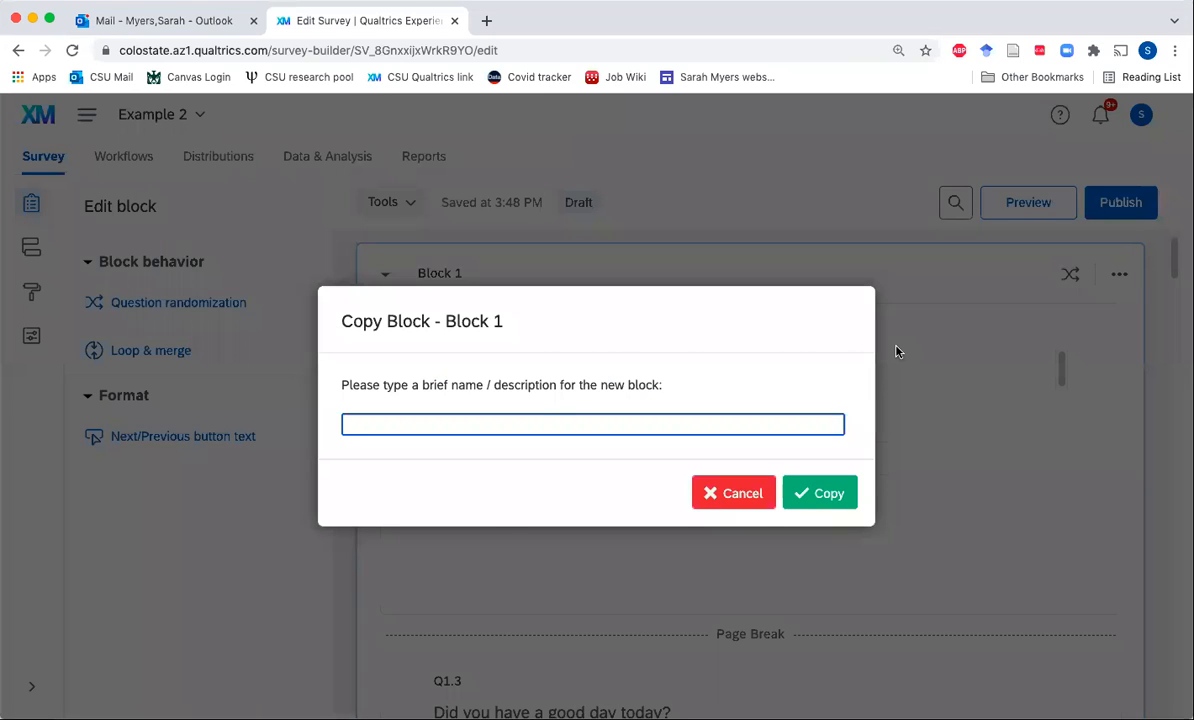
type("Block 1 loop and merge")
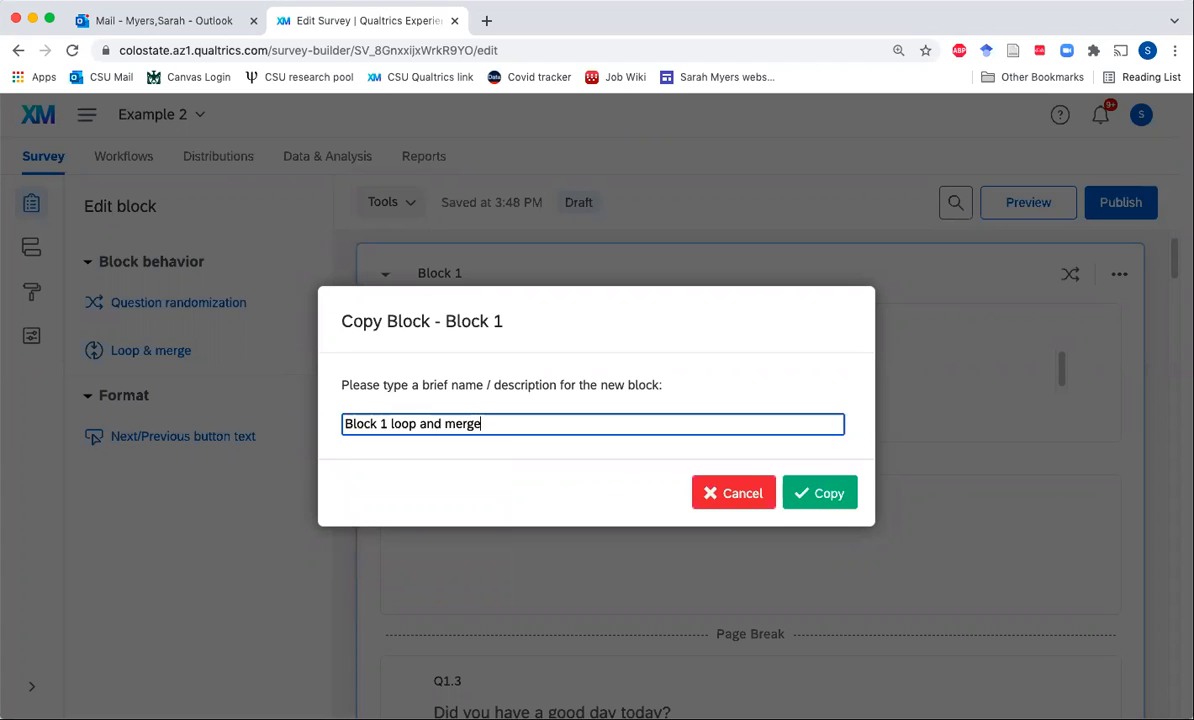
left_click(848, 483)
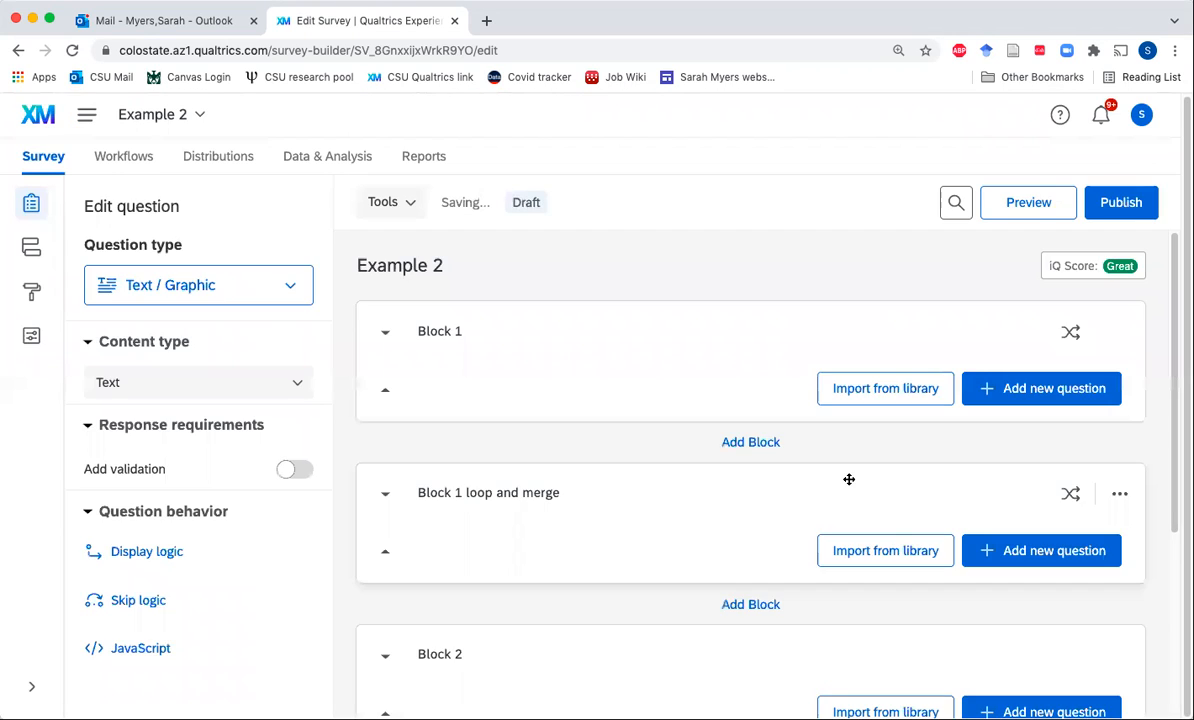
Collapse Block 1 and go to the "Did you have a good day today?" question in the Block 1 loop and merge block
scroll(849, 479, "down", 3)
scroll(849, 481, "up", 2)
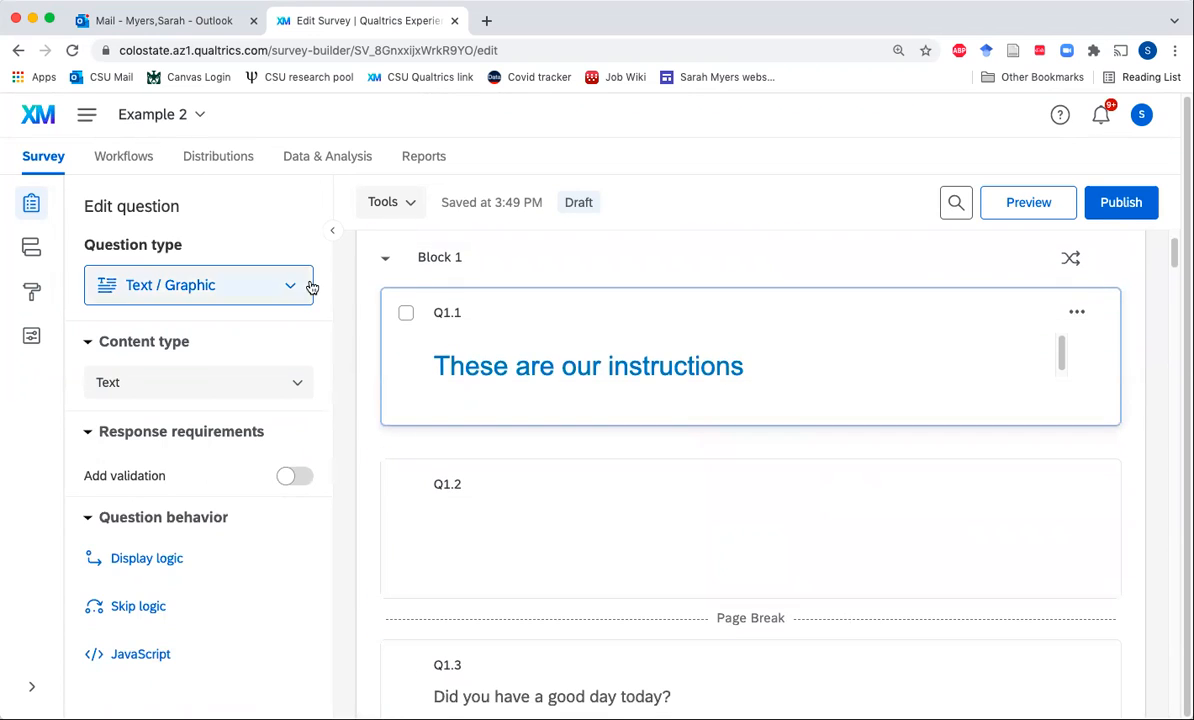
left_click(386, 260)
scroll(690, 485, "down", 5)
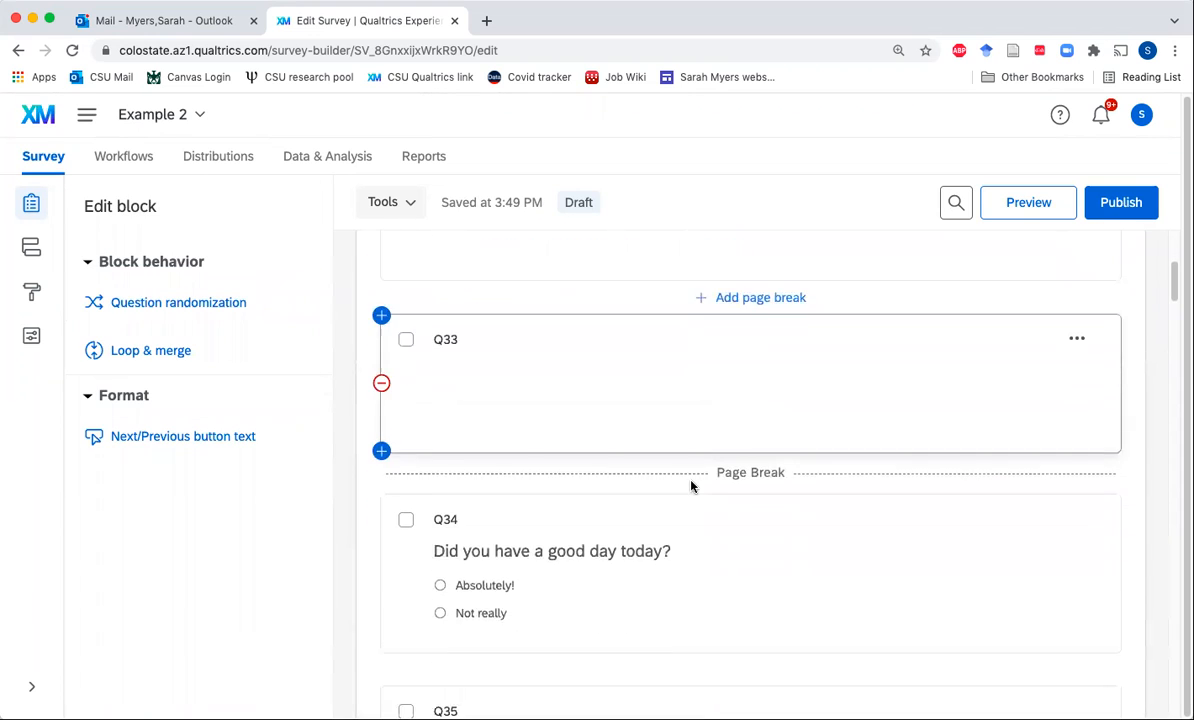
scroll(690, 486, "down", 1)
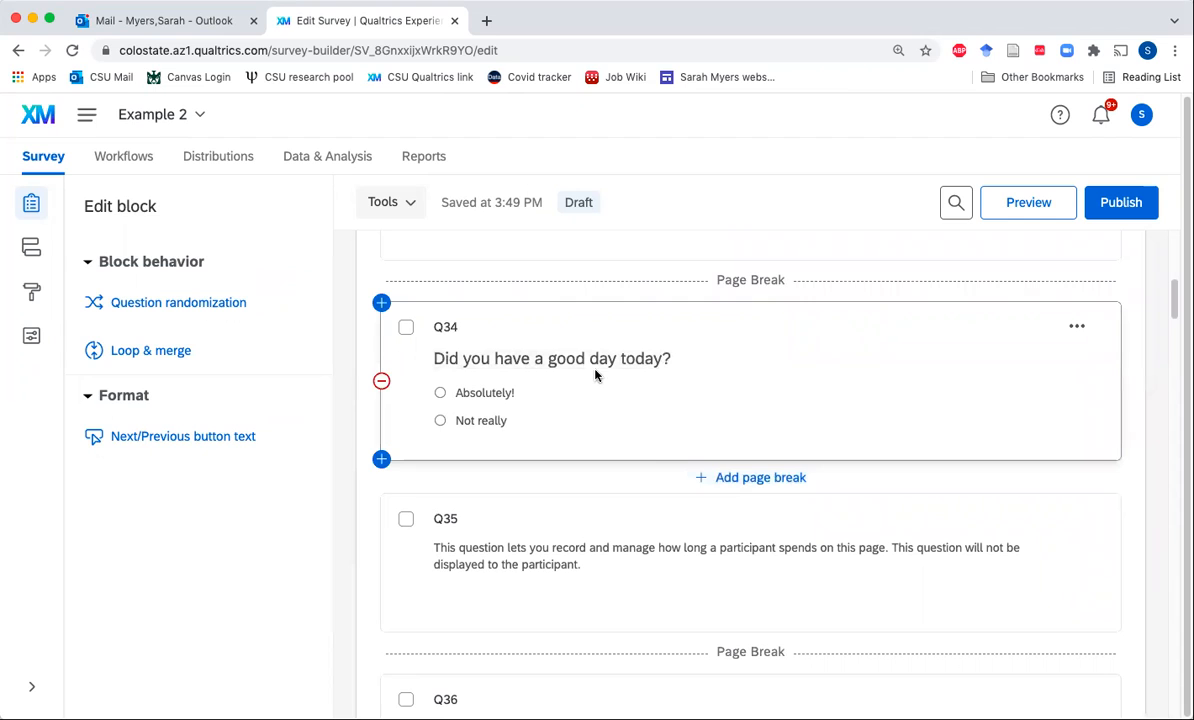
scroll(647, 405, "down", 1)
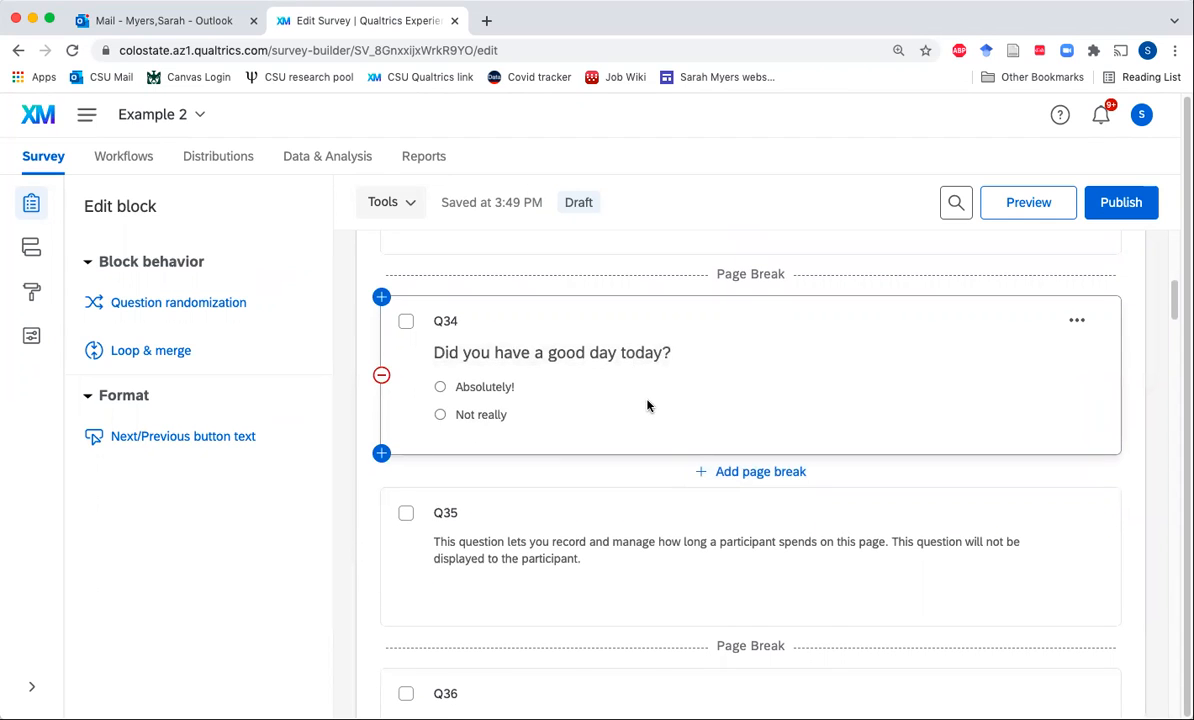
Delete the "Did you have a good day yesterday?" and "2 days ago?" questions, their timers and the extra page break from the Block 1 loop and merge block
scroll(608, 370, "down", 4)
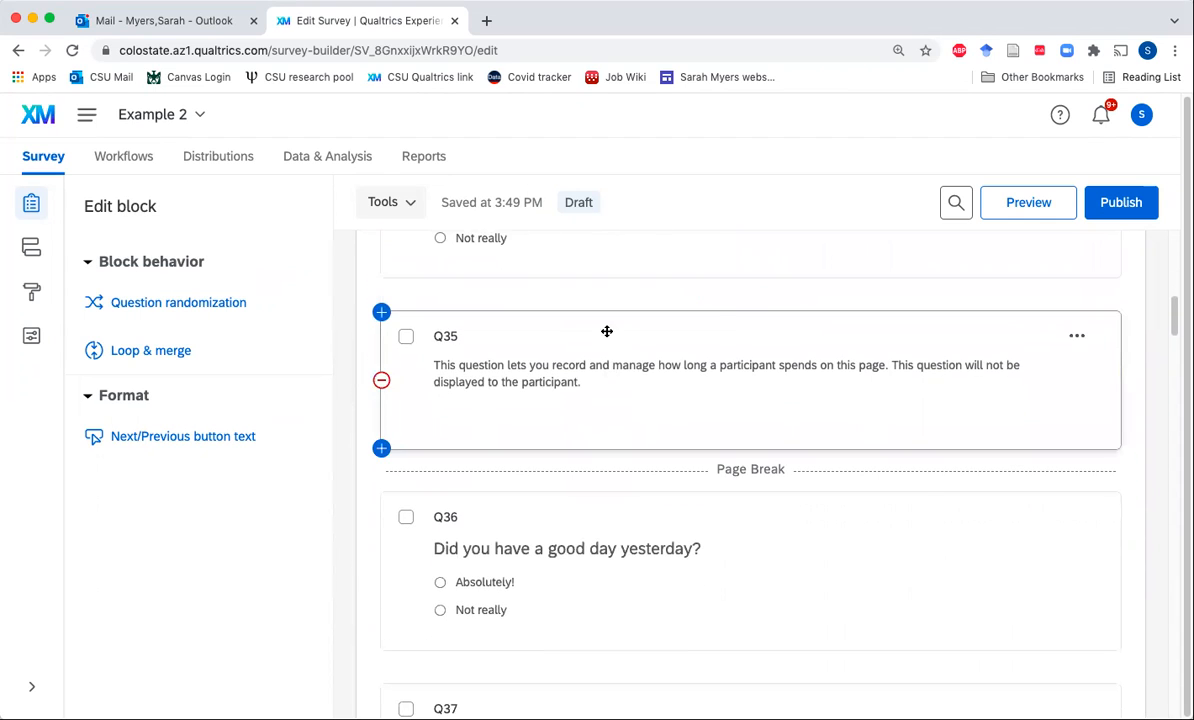
scroll(401, 511, "down", 3)
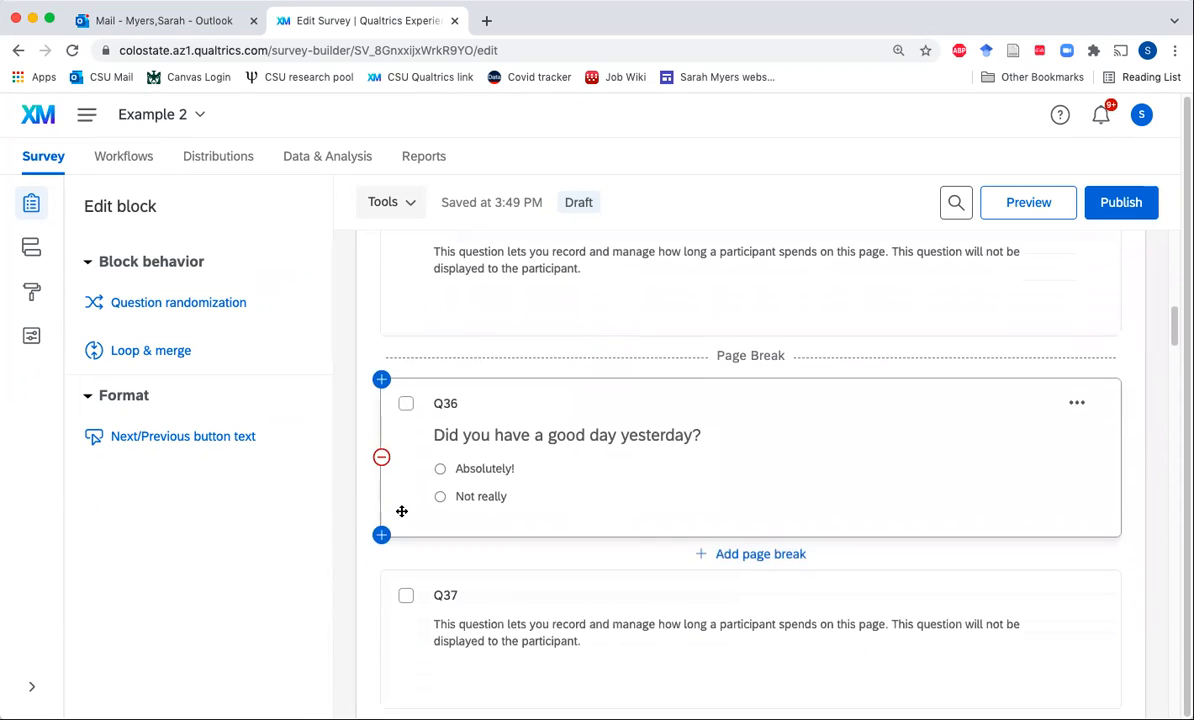
left_click(381, 457)
left_click(381, 446)
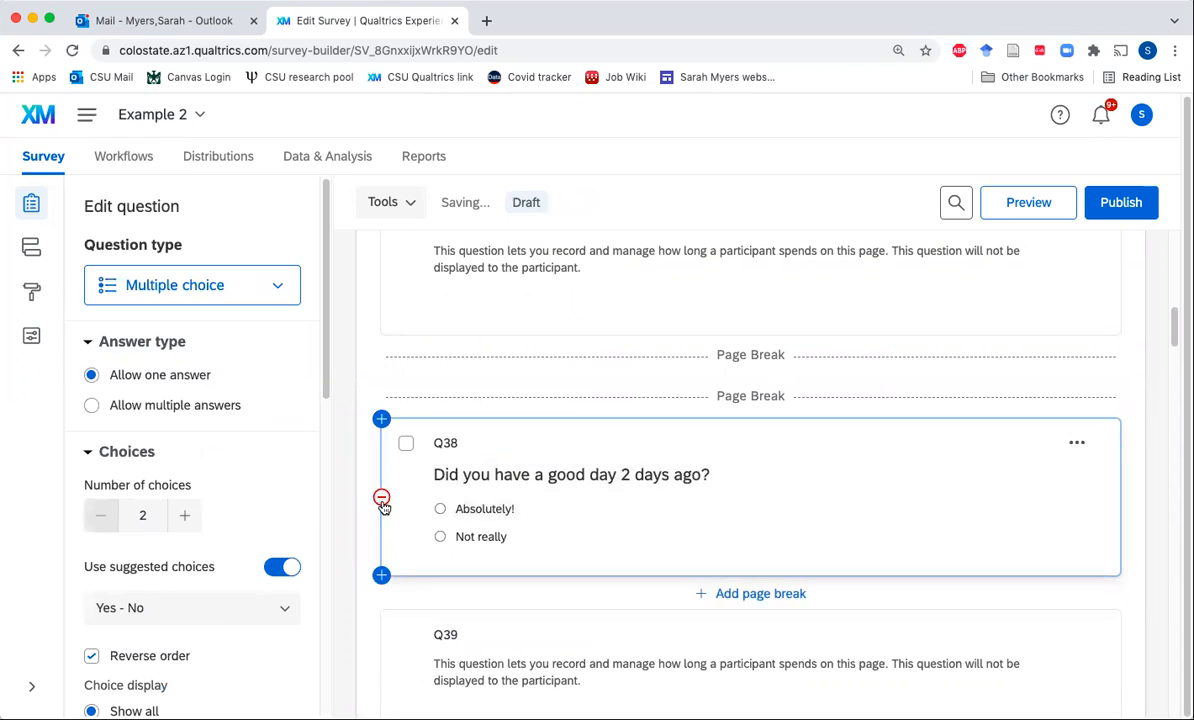
left_click(382, 500)
left_click(380, 399)
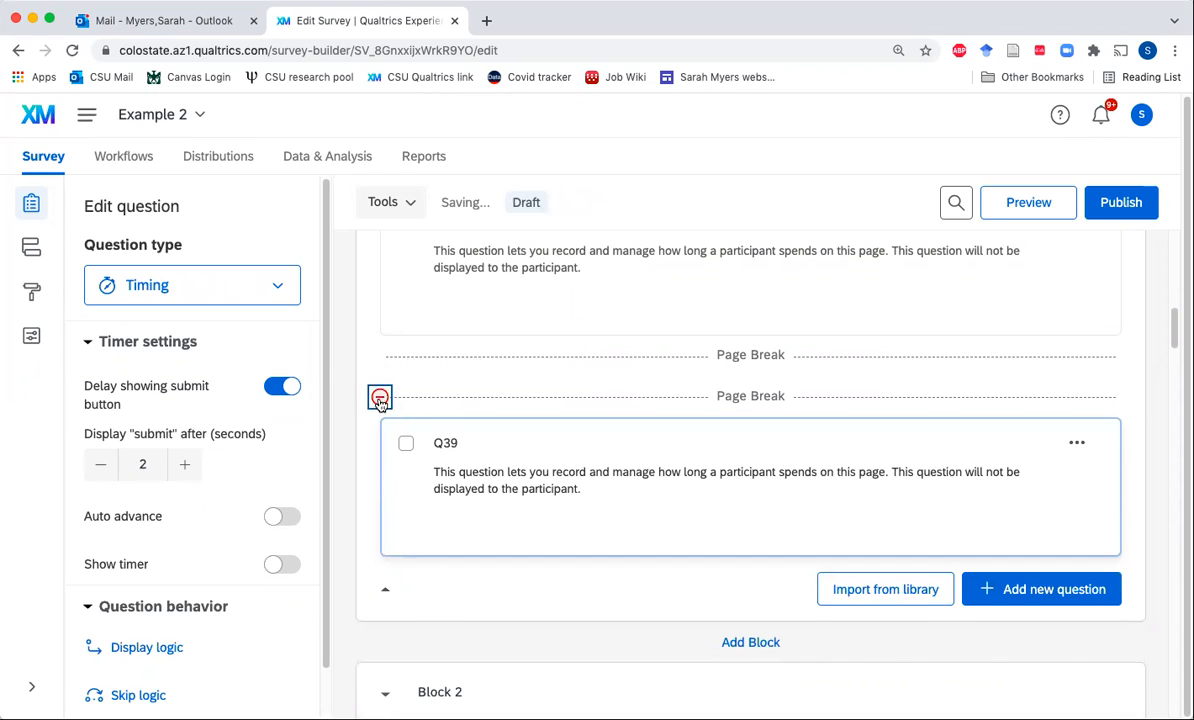
left_click(381, 446)
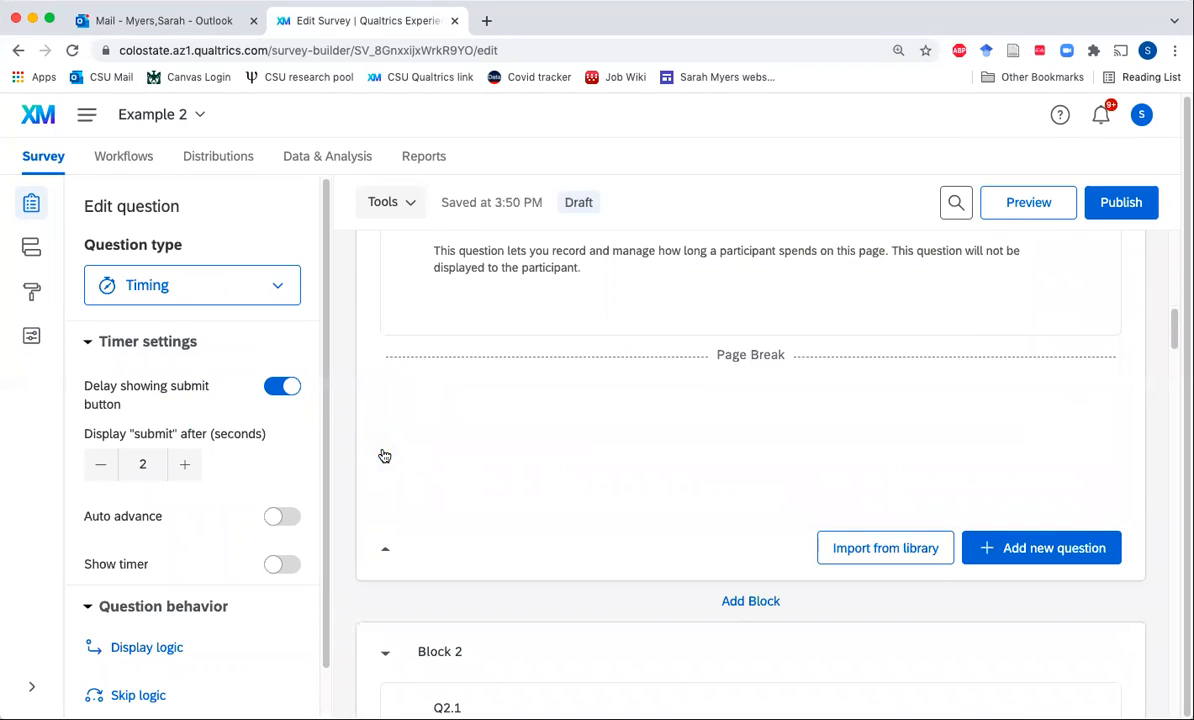
Turn off question randomization for the Block 1 loop and merge block
scroll(621, 504, "up", 5)
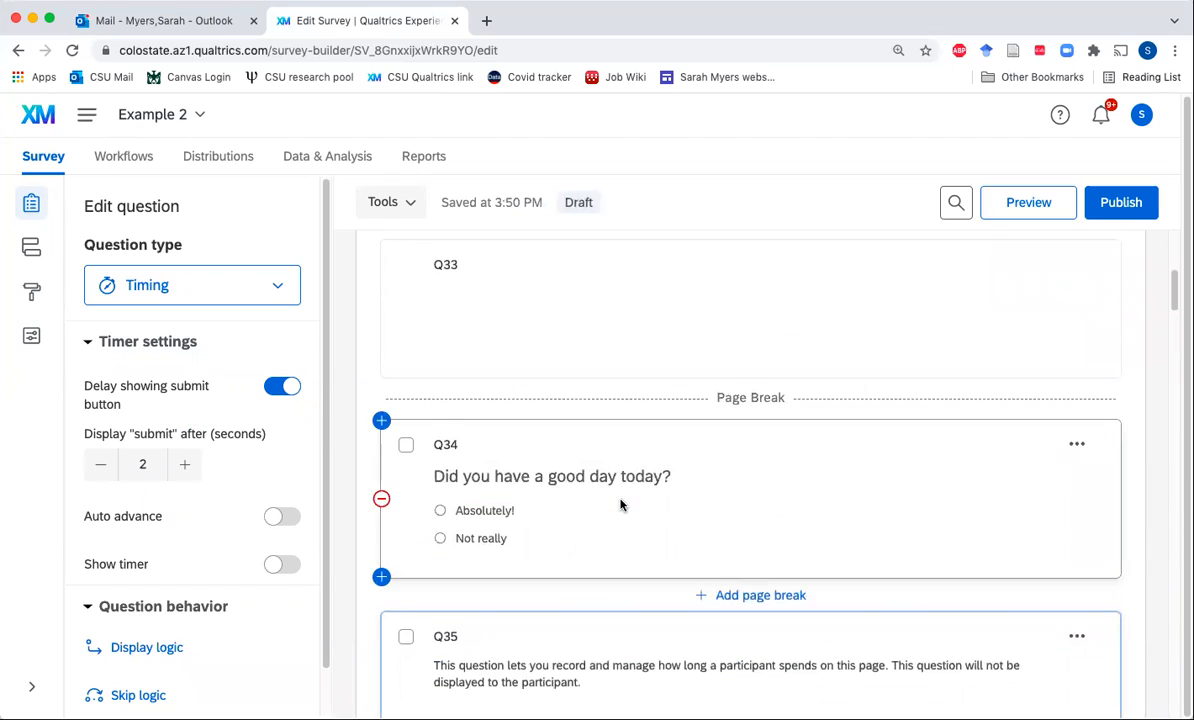
scroll(621, 504, "up", 5)
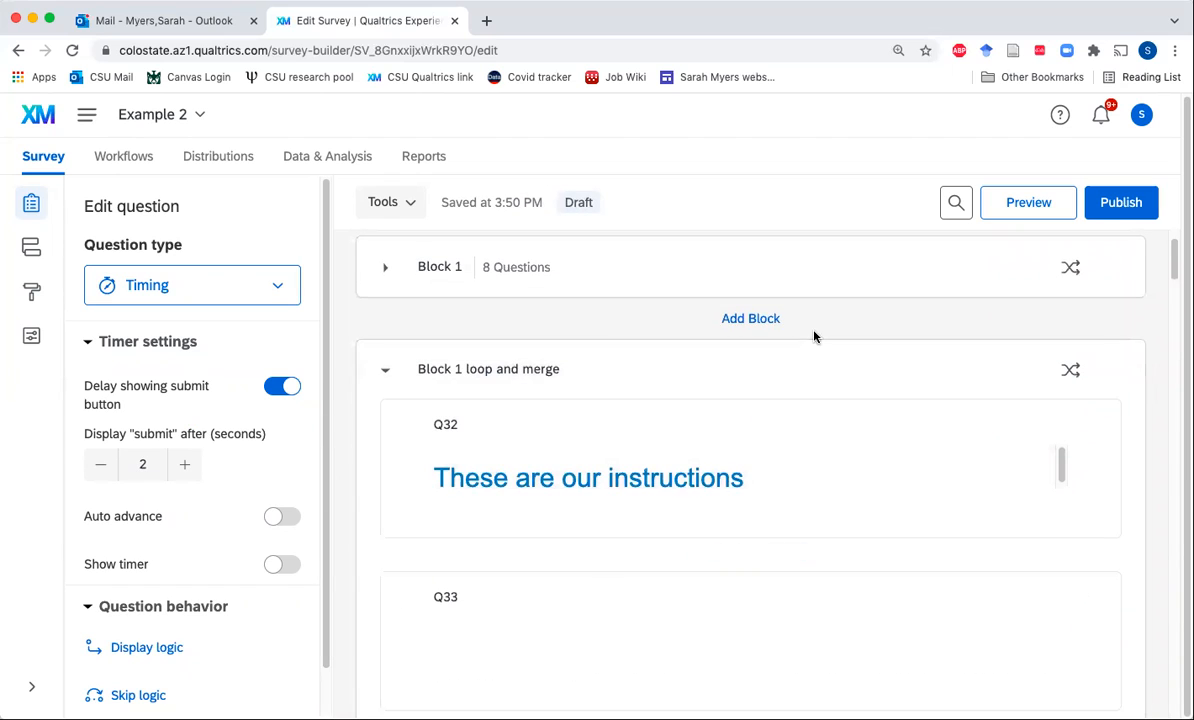
left_click(560, 374)
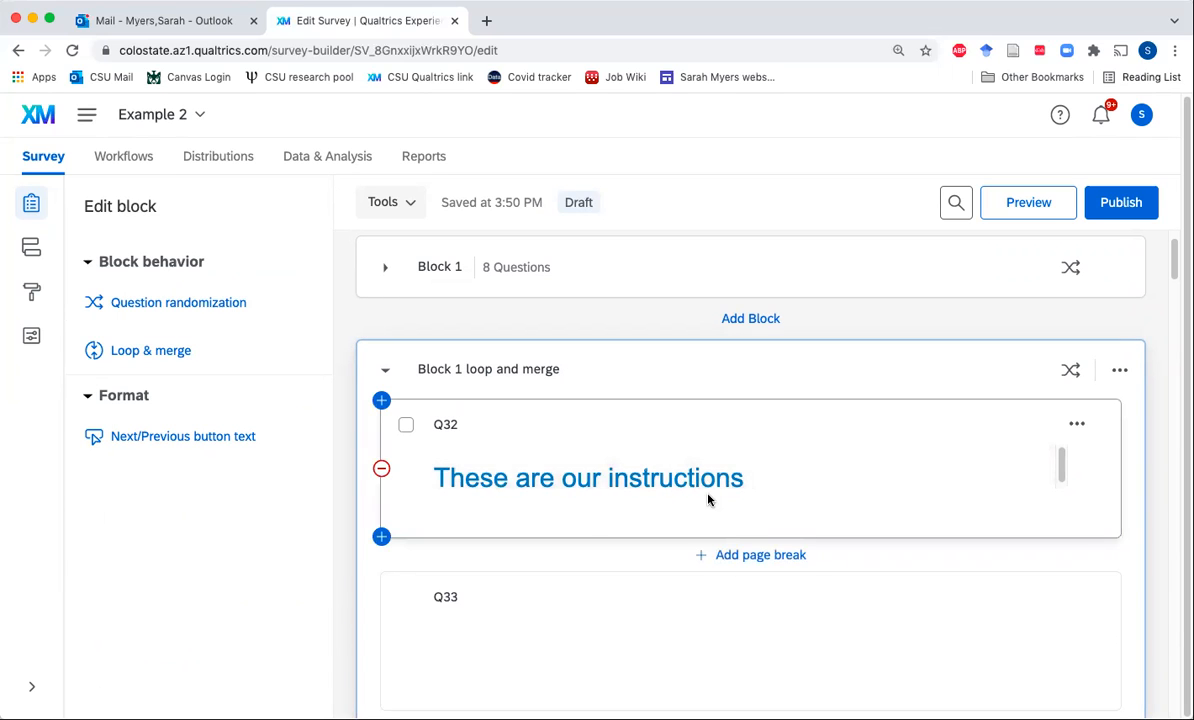
scroll(709, 499, "down", 4)
scroll(677, 571, "down", 2)
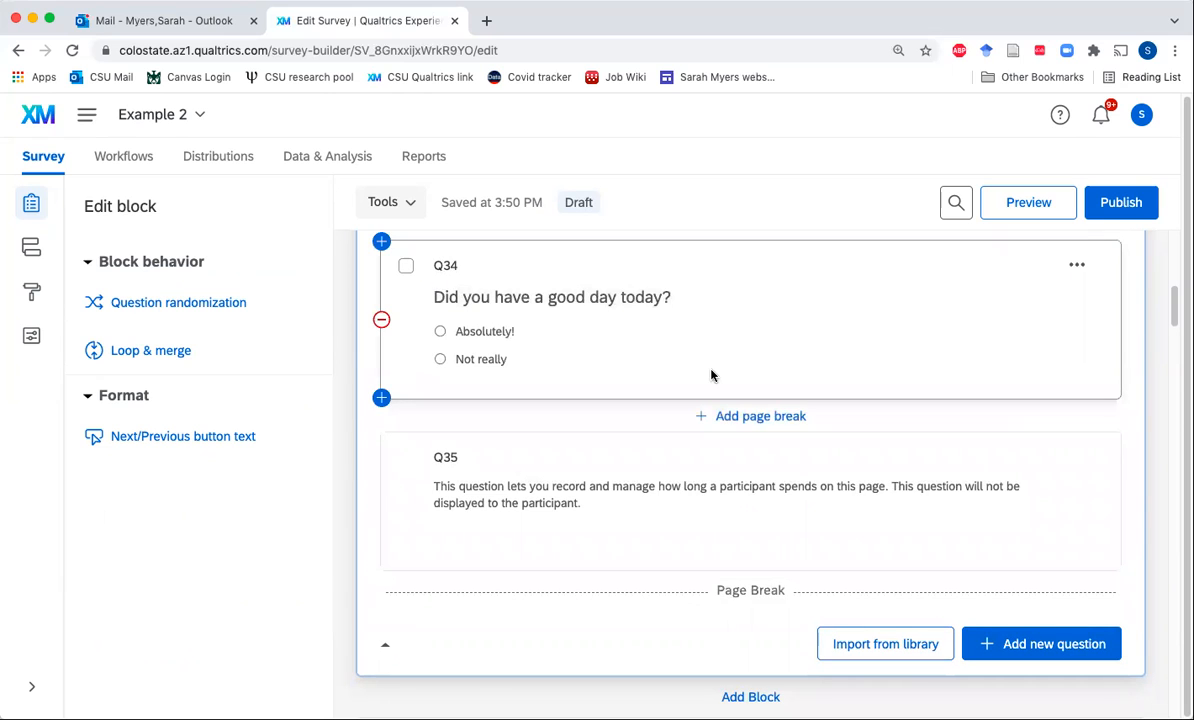
scroll(760, 525, "up", 5)
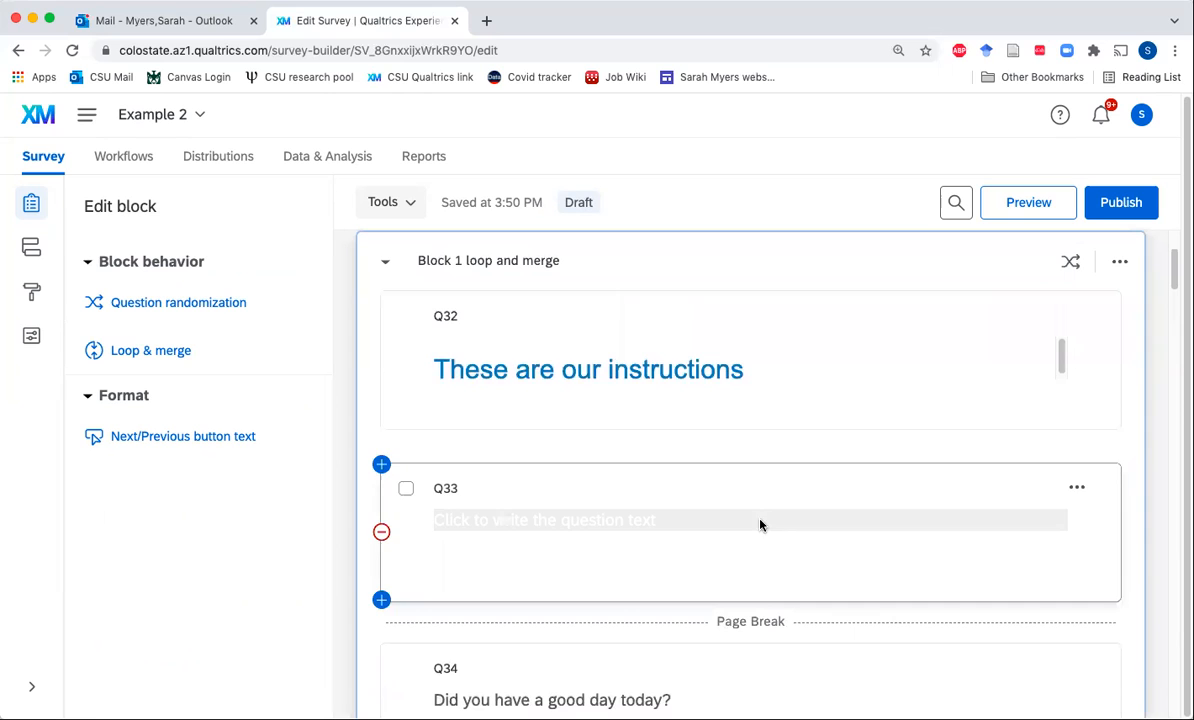
left_click(277, 297)
left_click(300, 366)
left_click(860, 560)
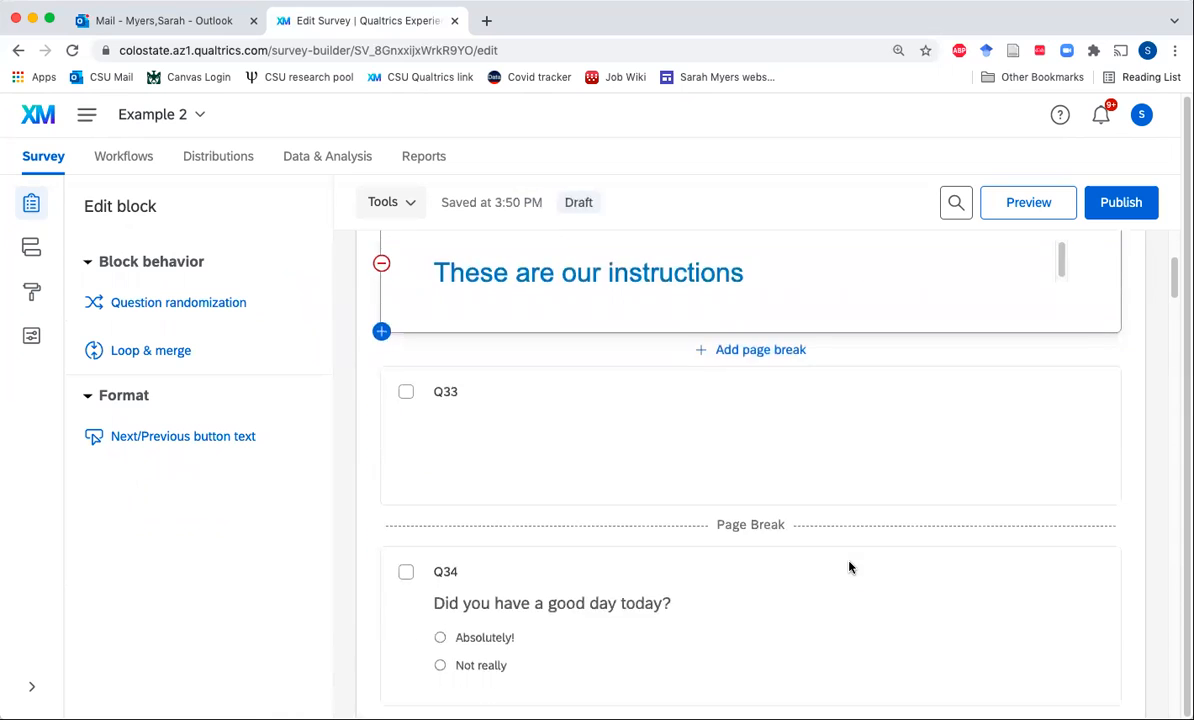
Turn on Loop & Merge for Block 1 and enter the Field 1 values "today", "yesterday" and "2 days ago"
scroll(849, 567, "down", 3)
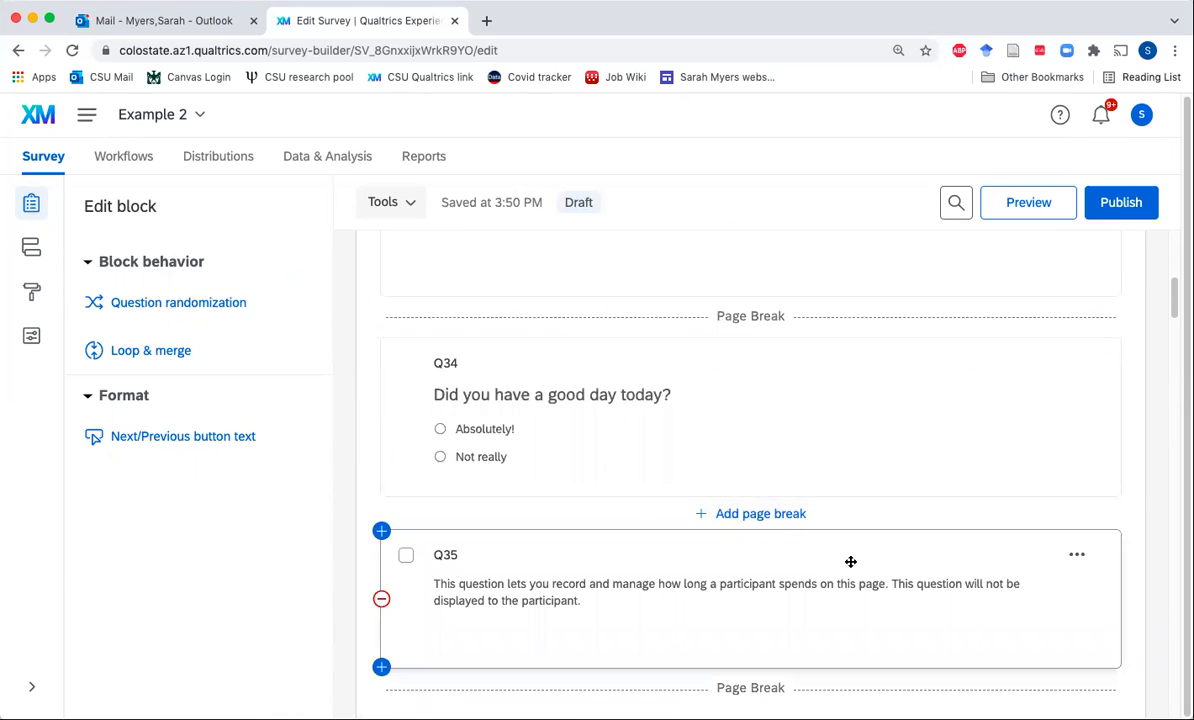
left_click(128, 362)
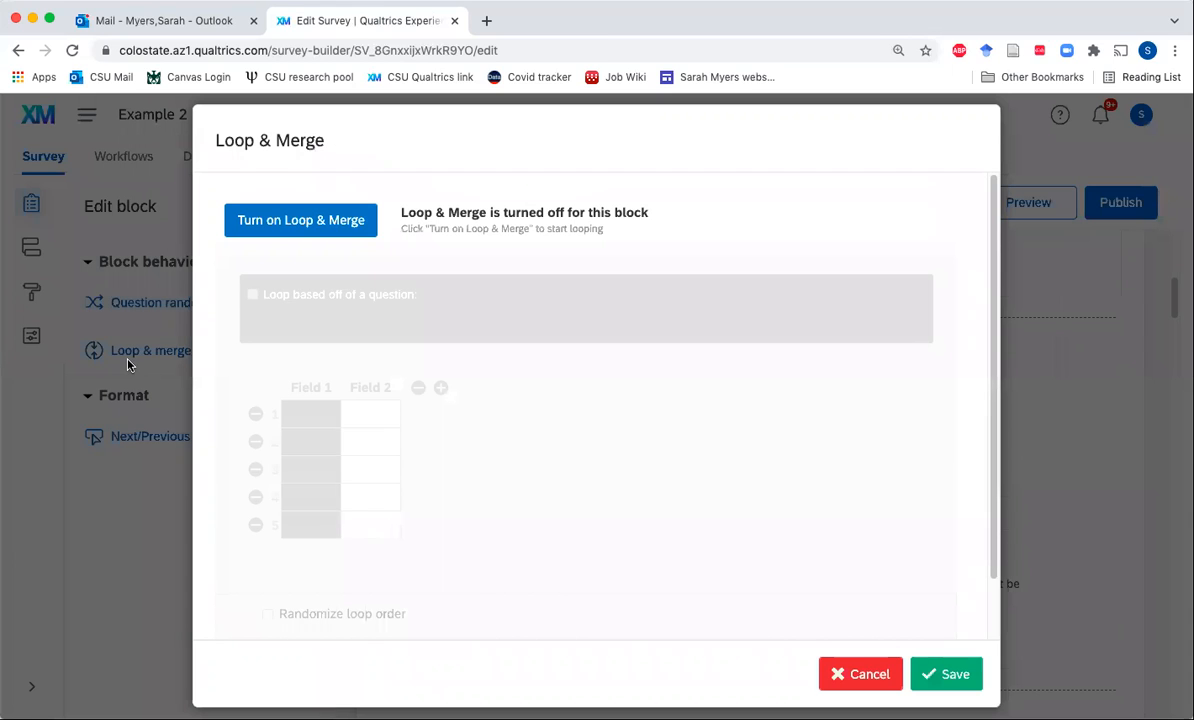
left_click(243, 228)
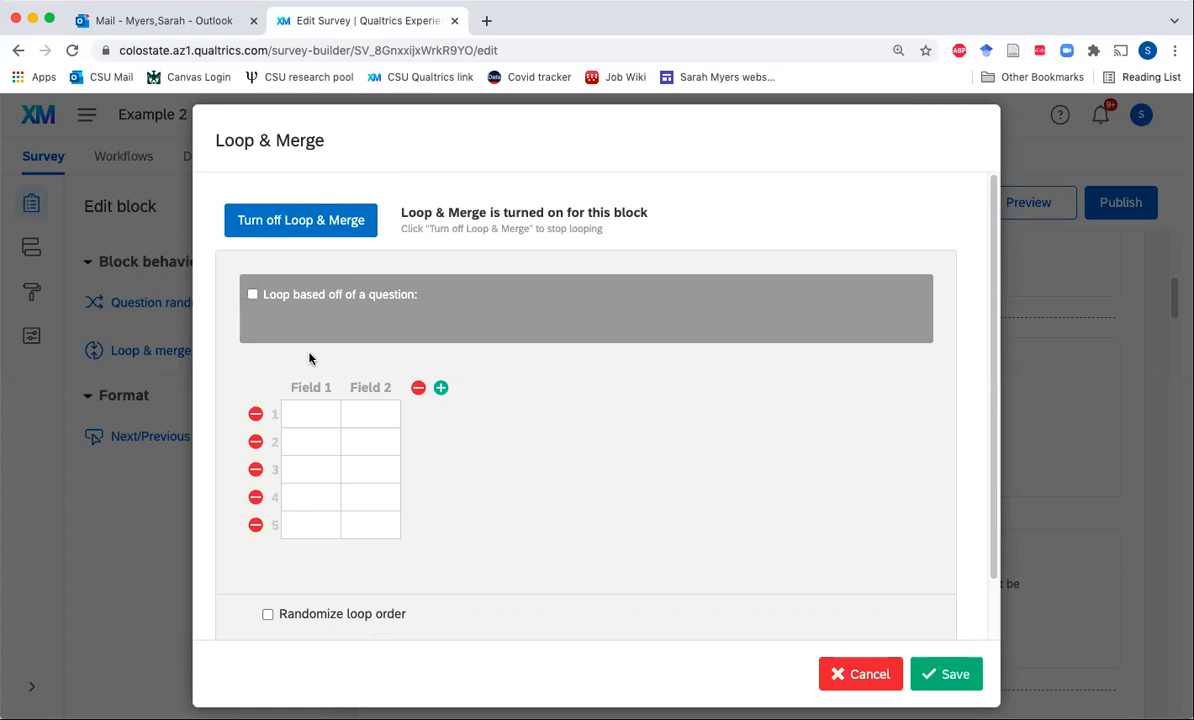
left_click(312, 412)
type("today")
left_click(309, 451)
type("yesterday")
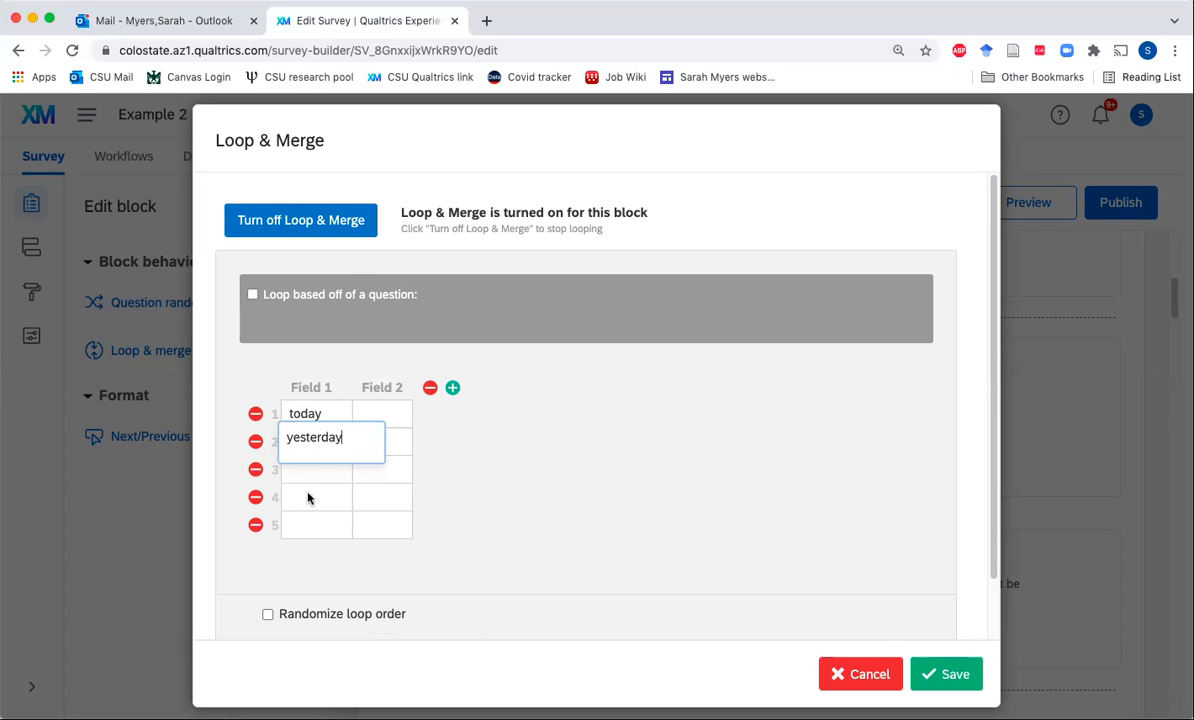
left_click(290, 468)
type("2 days")
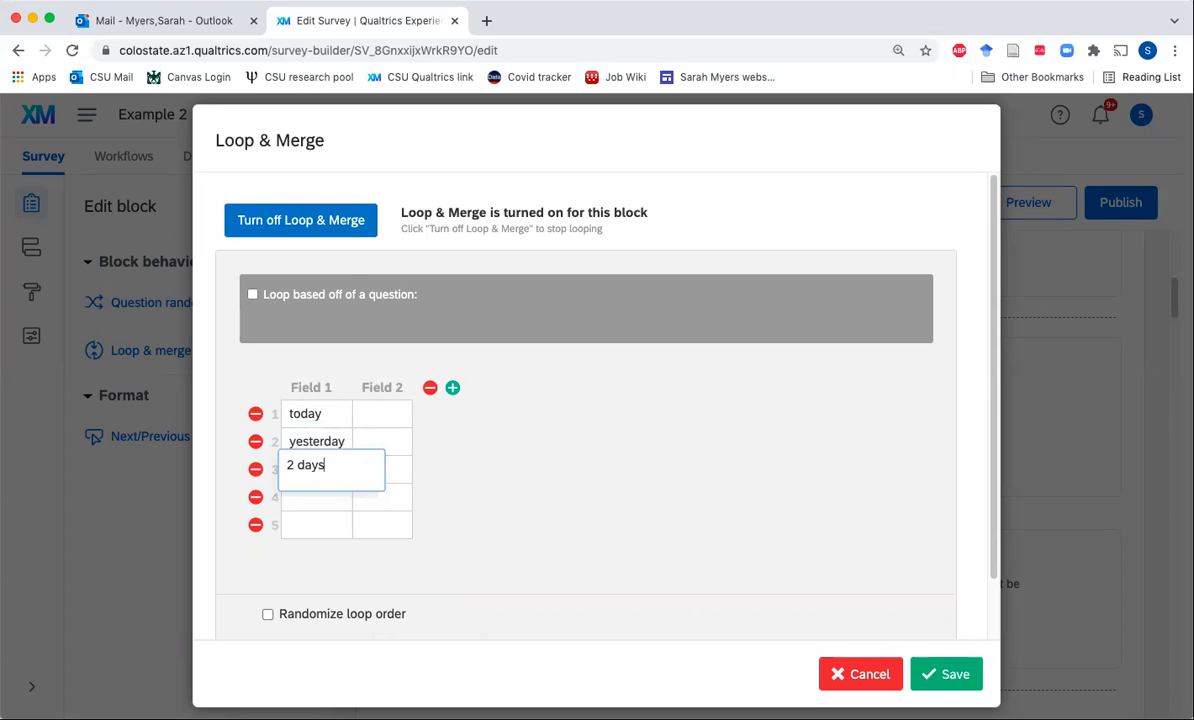
type(" ago")
left_click(514, 486)
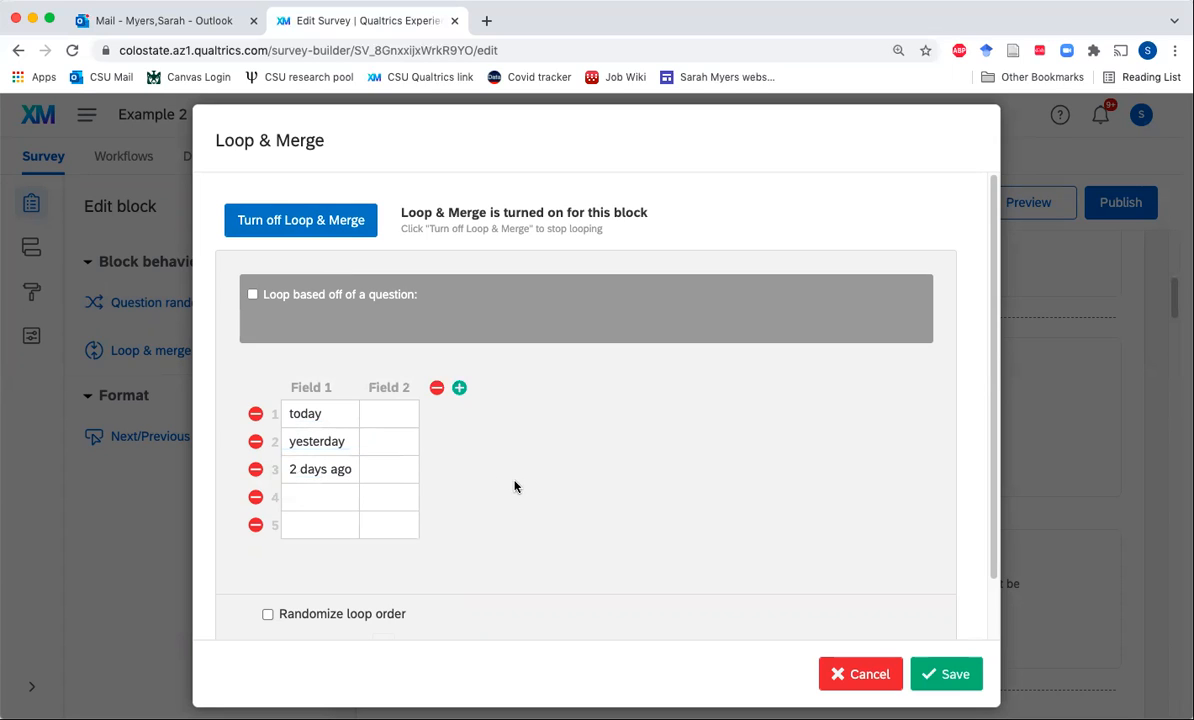
Remove the two empty loop rows and save Block 1's Loop & Merge settings
left_click(255, 497)
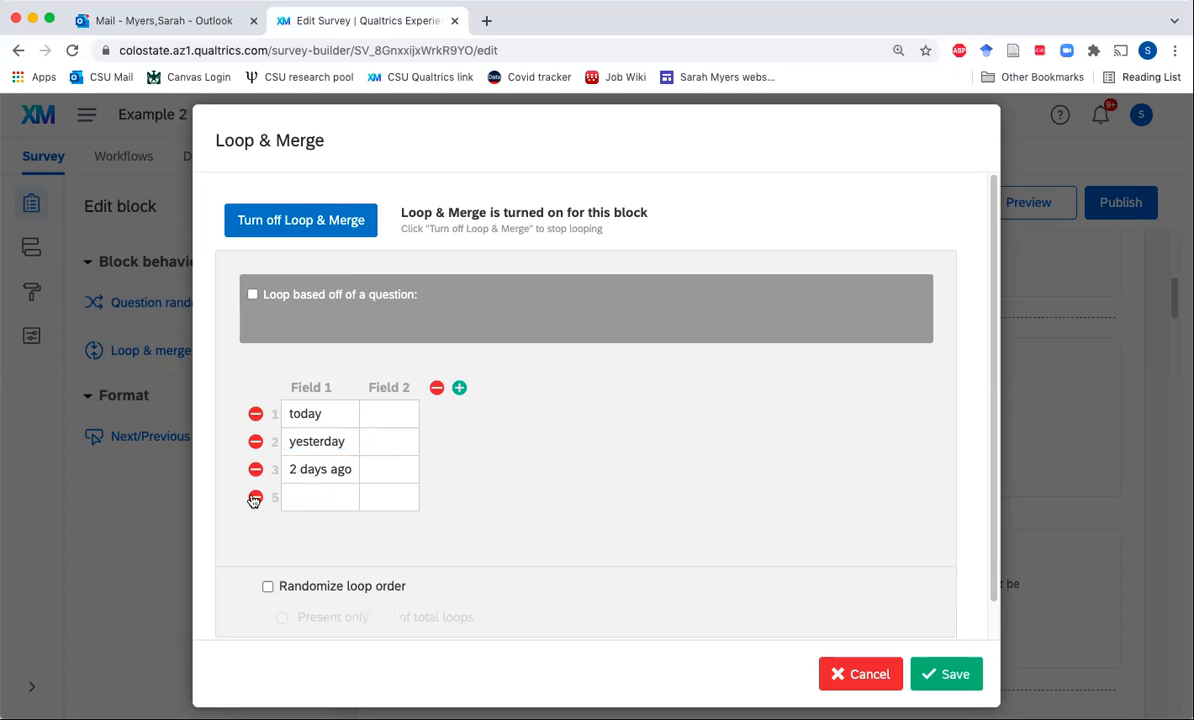
left_click(255, 498)
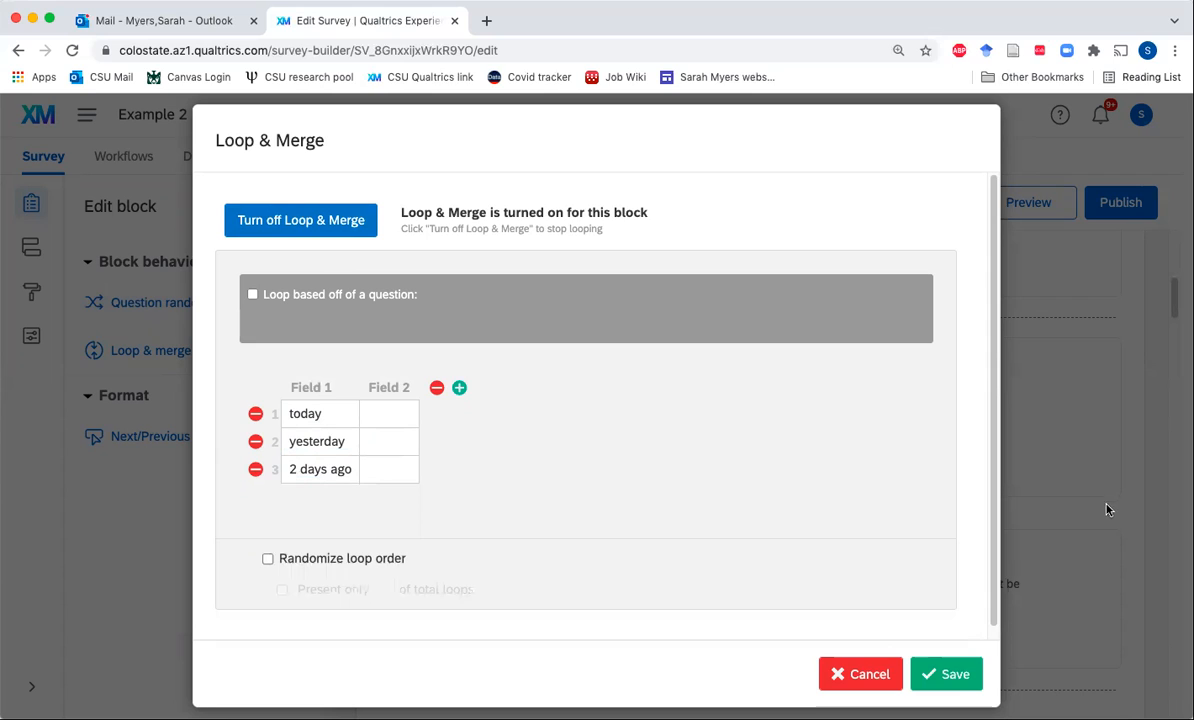
left_click(949, 672)
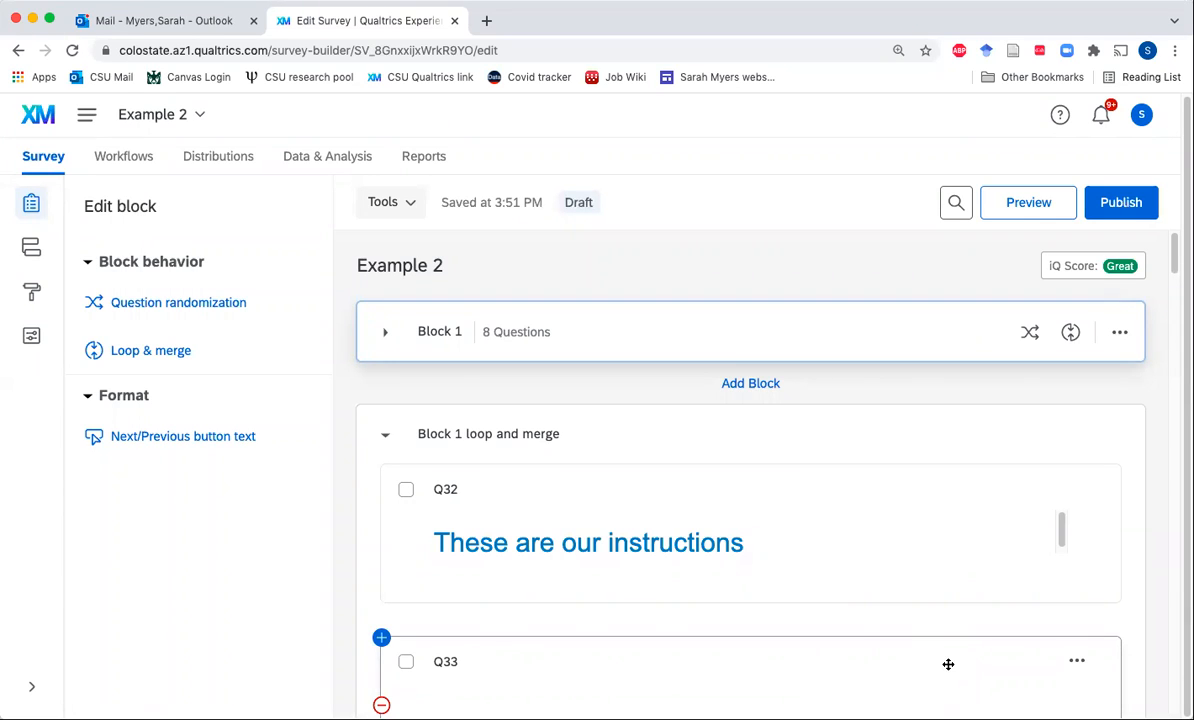
Turn on Loop & Merge for the Block 1 loop and merge block
scroll(947, 663, "down", 3)
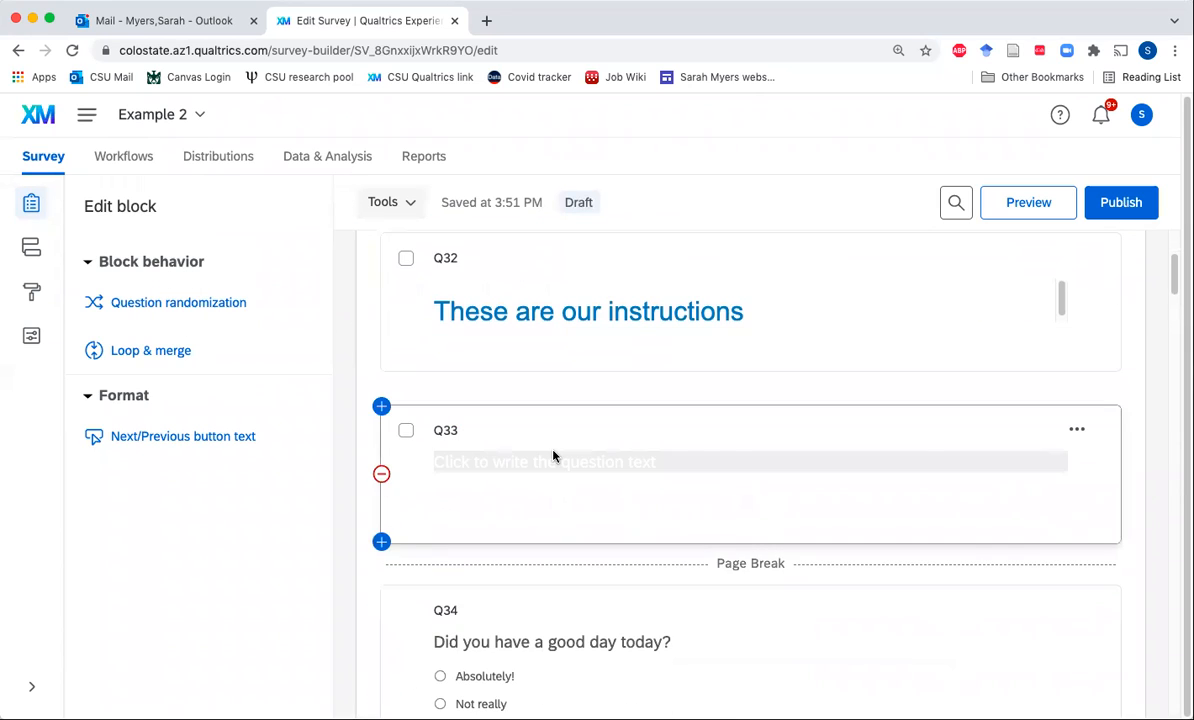
scroll(554, 456, "down", 3)
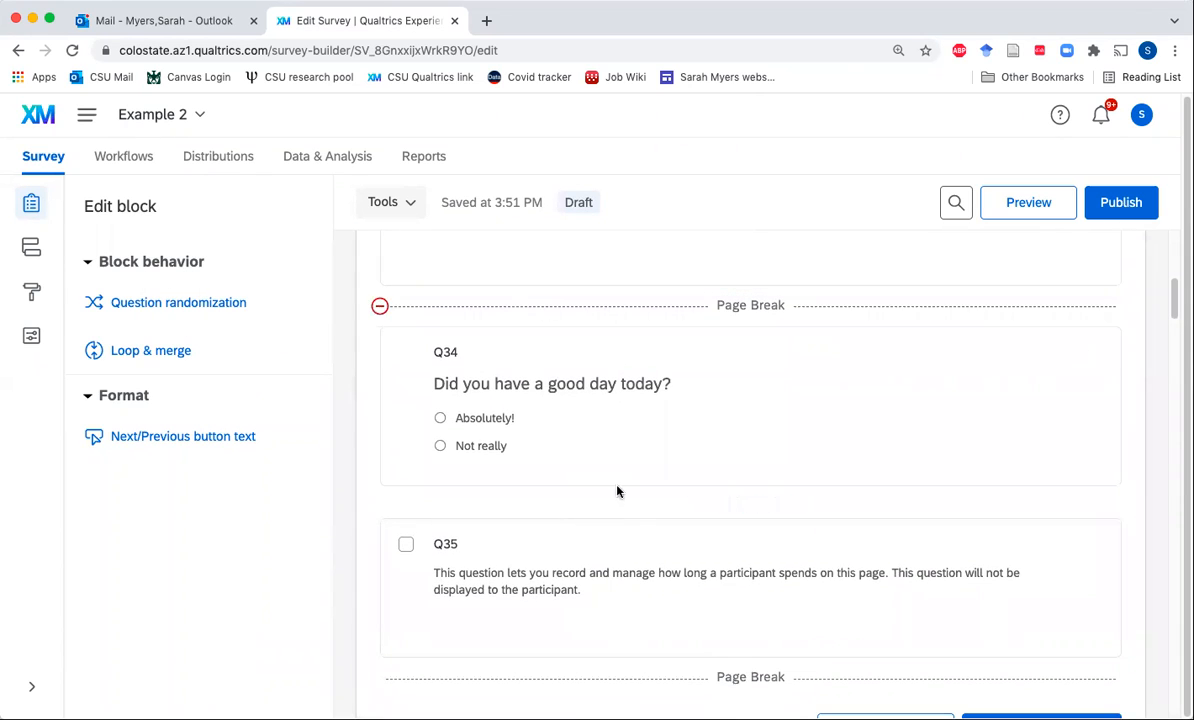
scroll(625, 500, "up", 3)
scroll(917, 389, "up", 5)
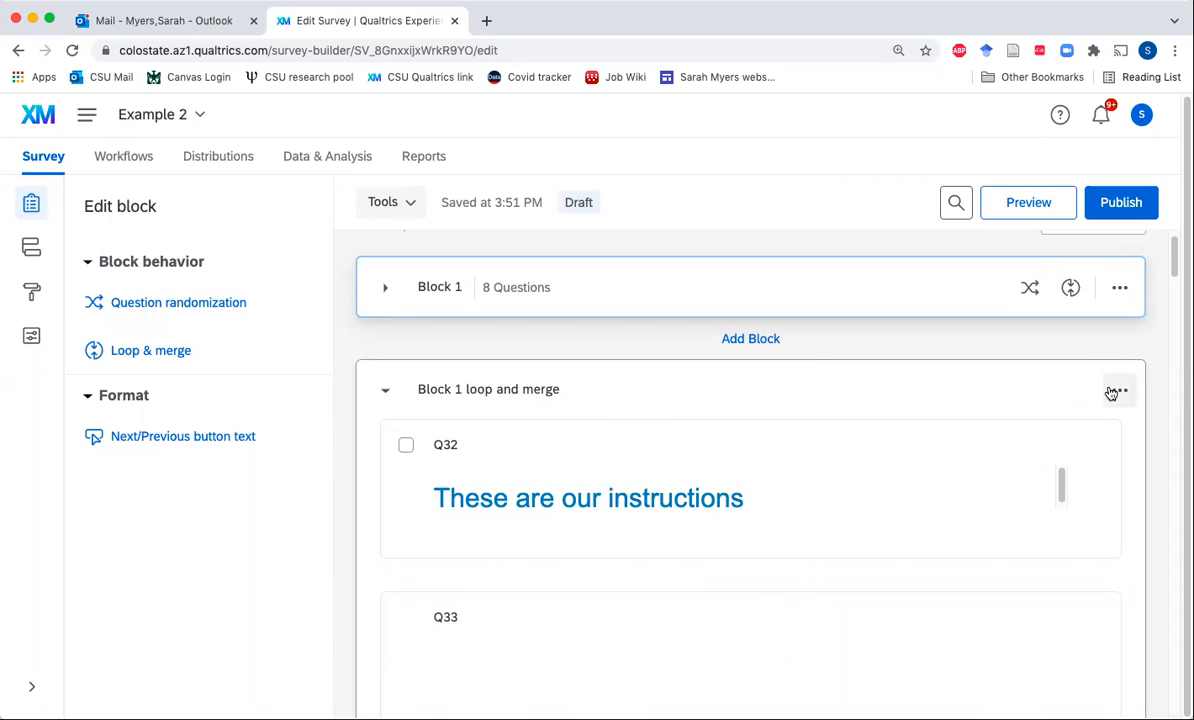
left_click(973, 376)
left_click(139, 349)
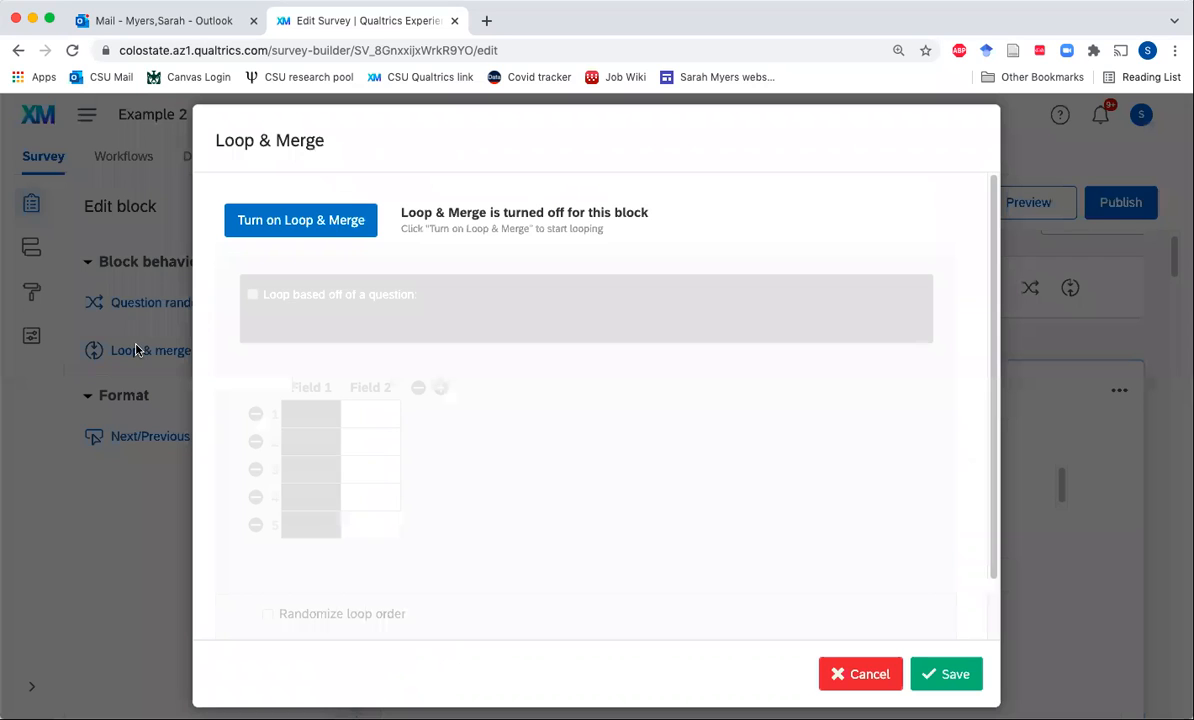
left_click(255, 219)
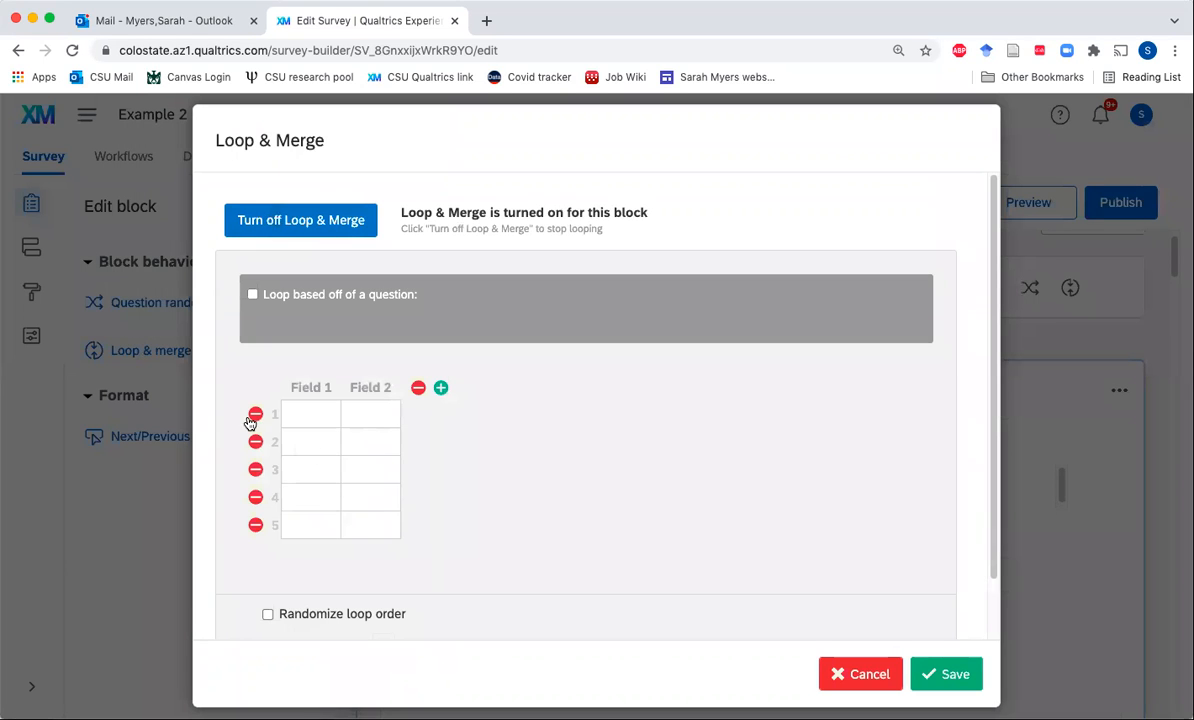
Enter "today", "yesterday" and "2 days ago" as the Field 1 values, and save the loop without its empty rows
left_click(307, 417)
type("today")
key("Tab")
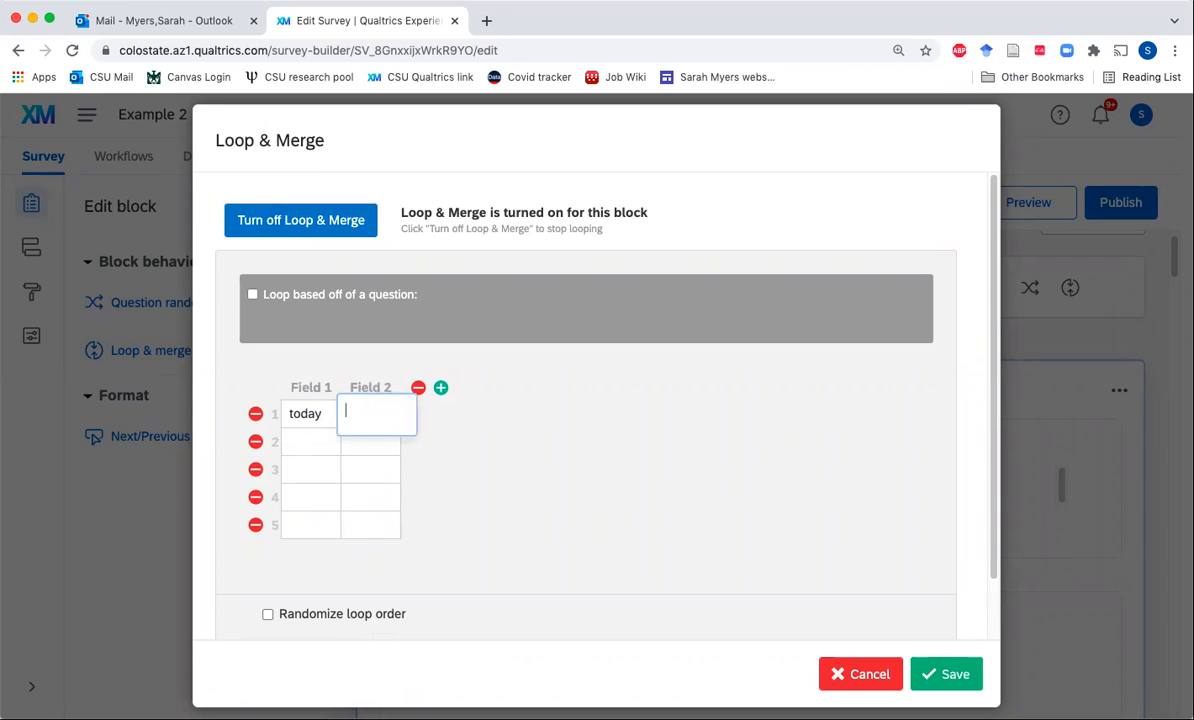
left_click(301, 451)
type("yesterday")
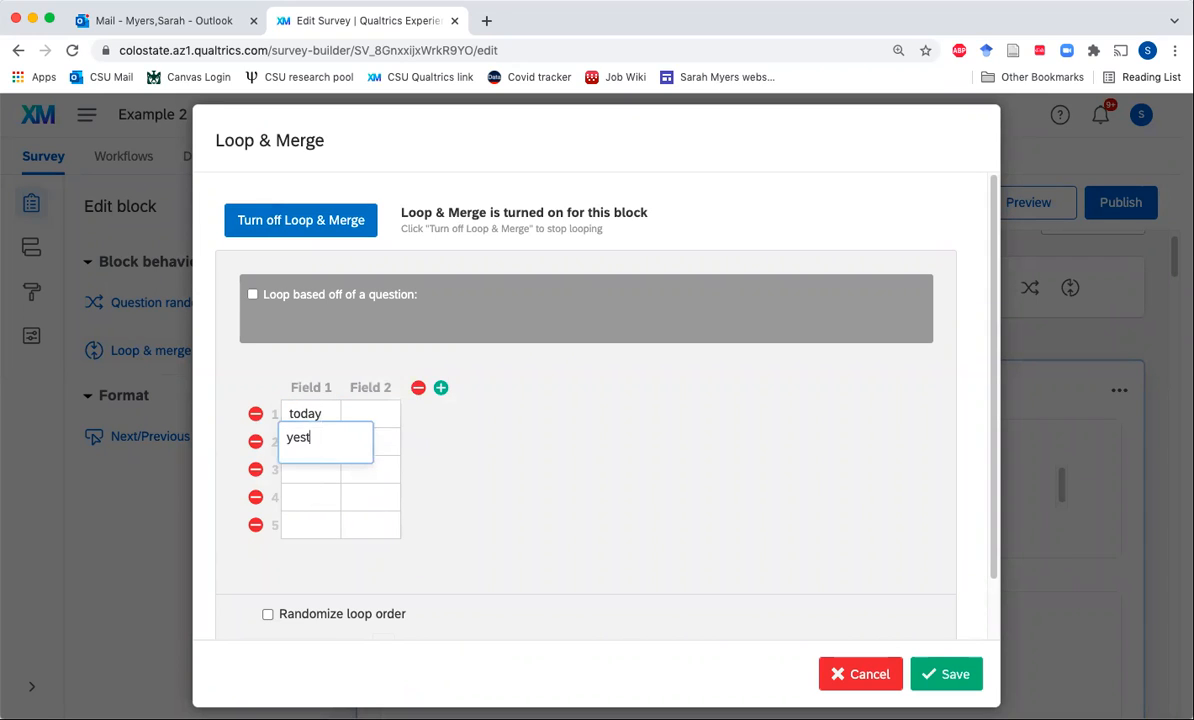
left_click(301, 472)
type("2 ")
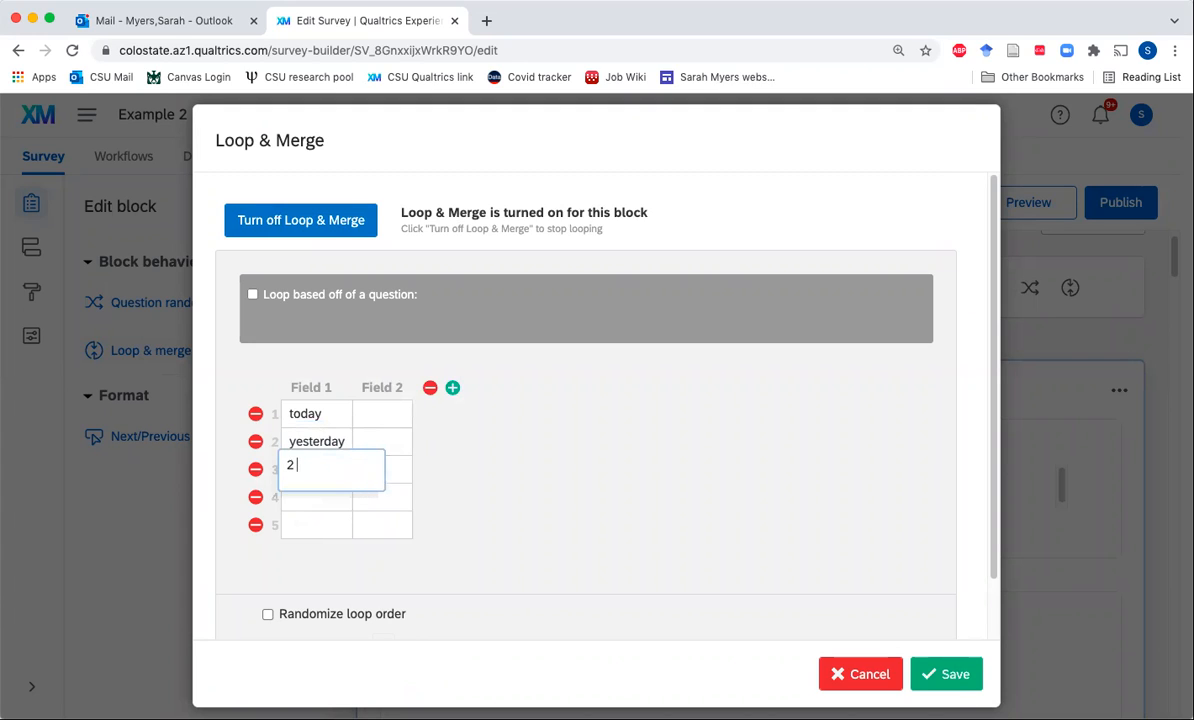
type("days ago")
left_click(399, 450)
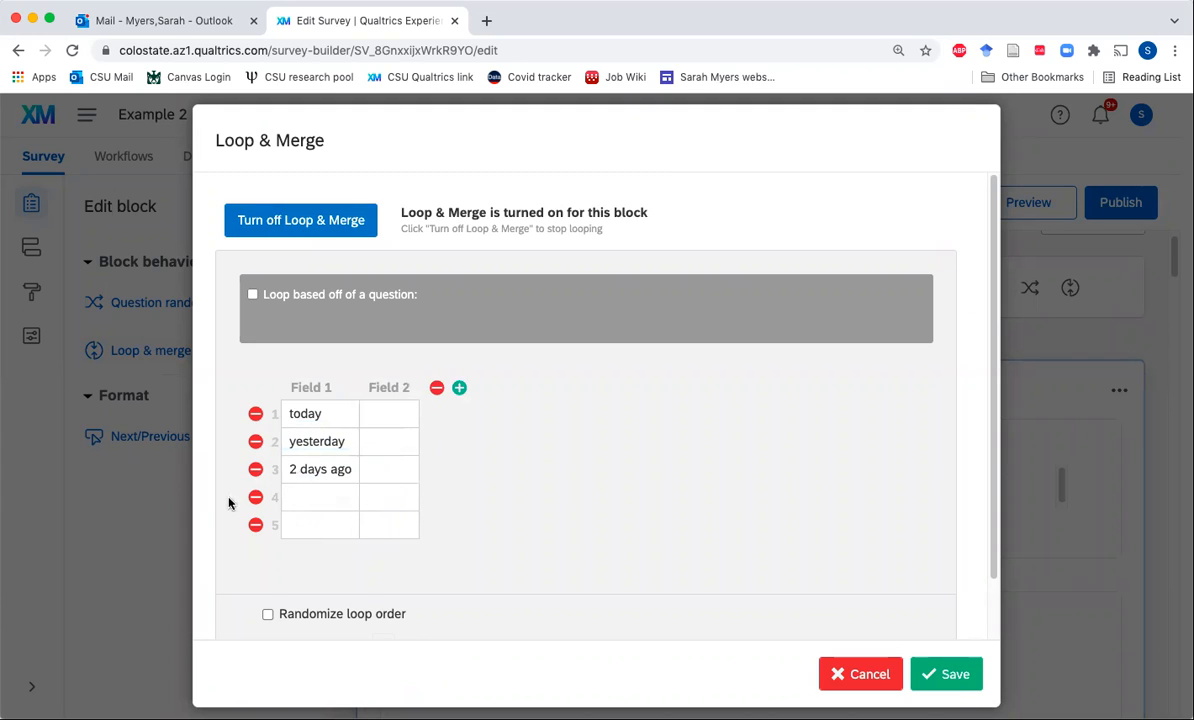
left_click(255, 497)
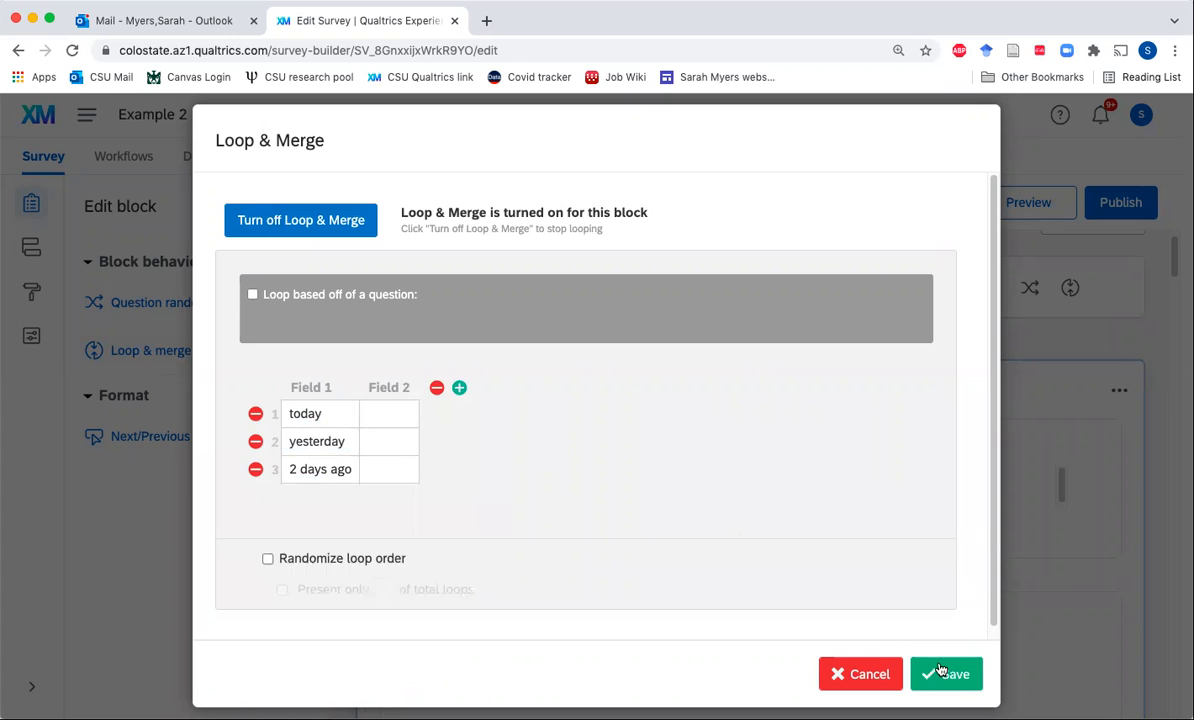
left_click(940, 672)
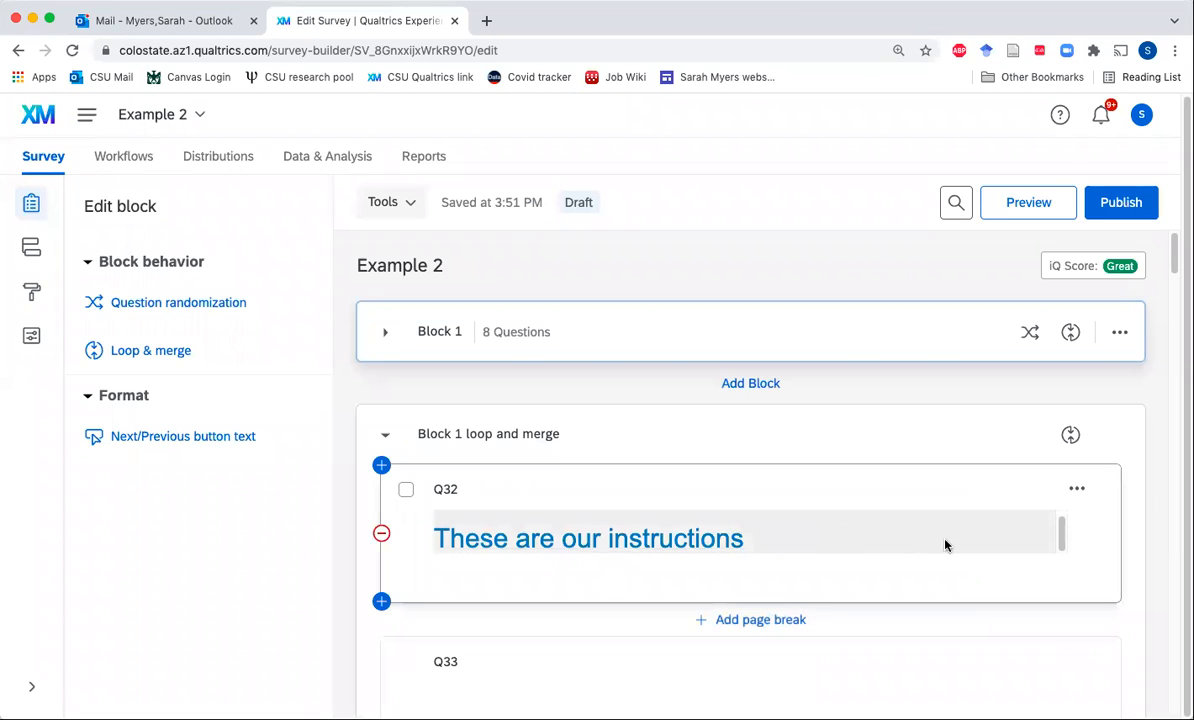
Reopen the Loop & Merge settings of the Block 1 loop and merge block to review its Field 1 values, and save them
scroll(943, 544, "down", 3)
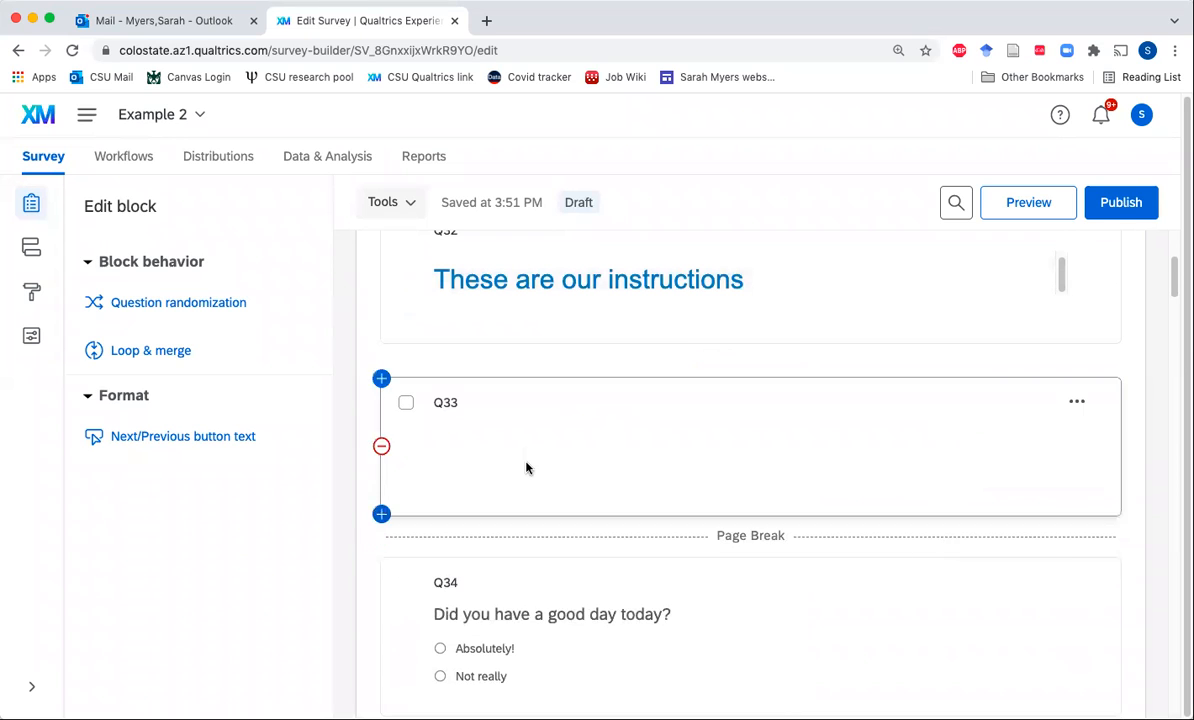
scroll(527, 468, "up", 2)
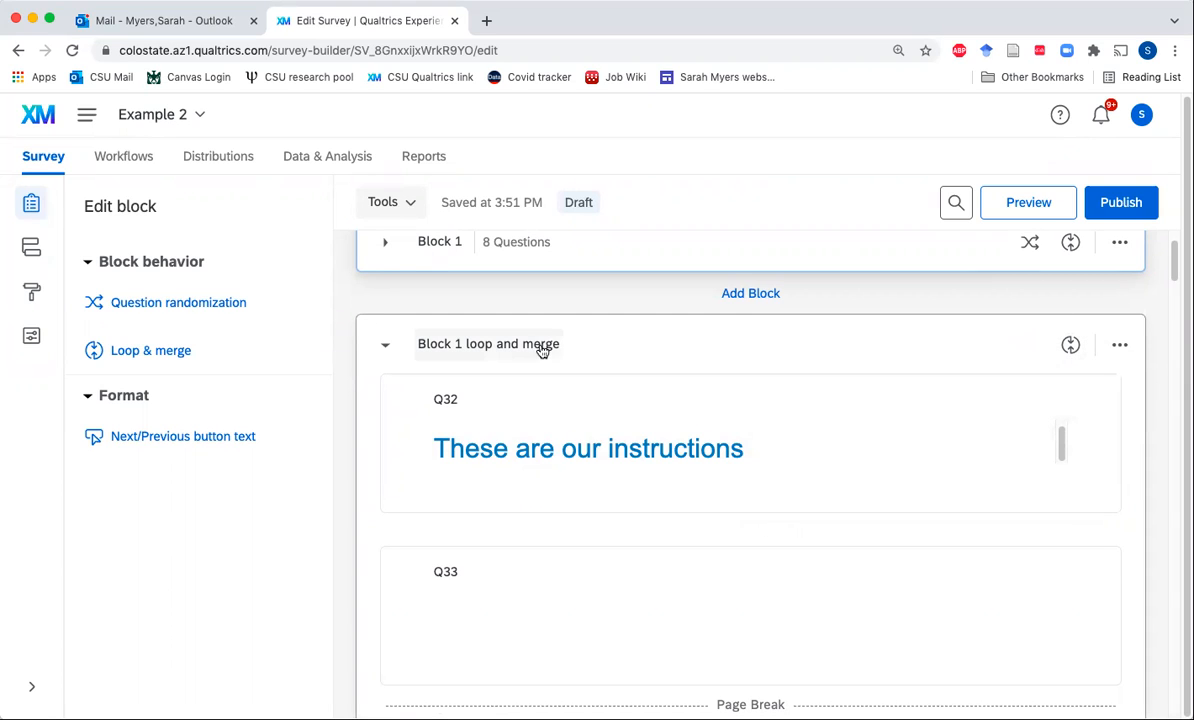
left_click(1069, 350)
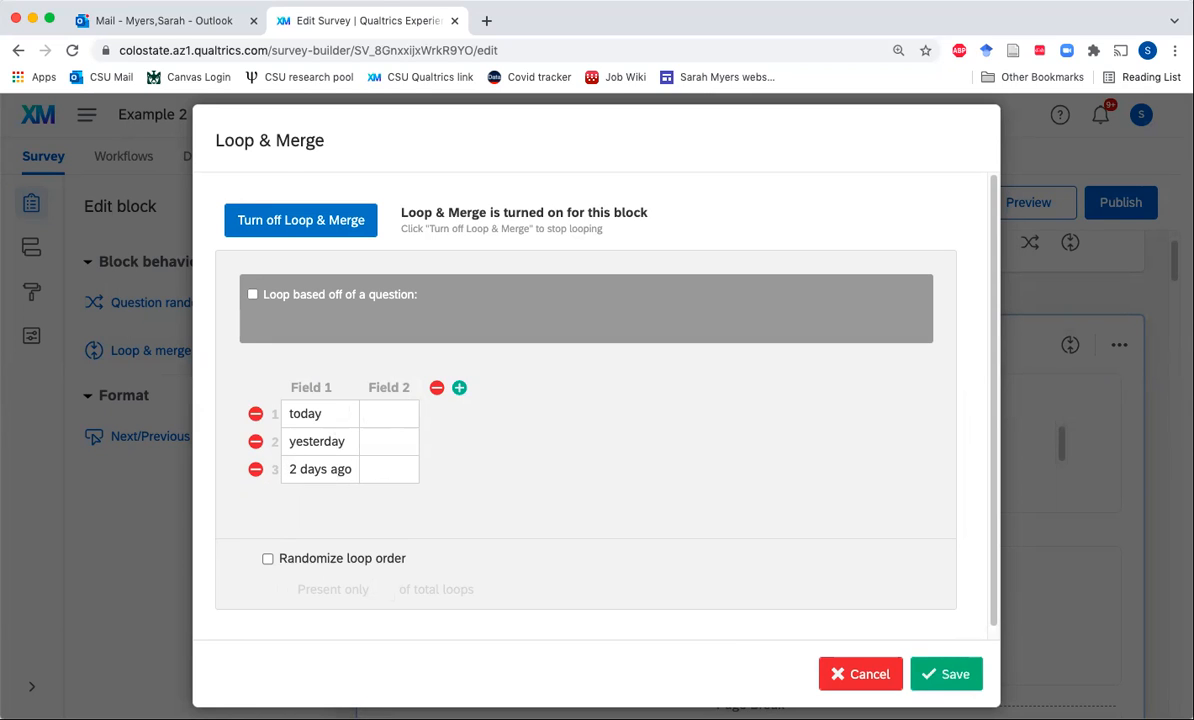
left_click(933, 686)
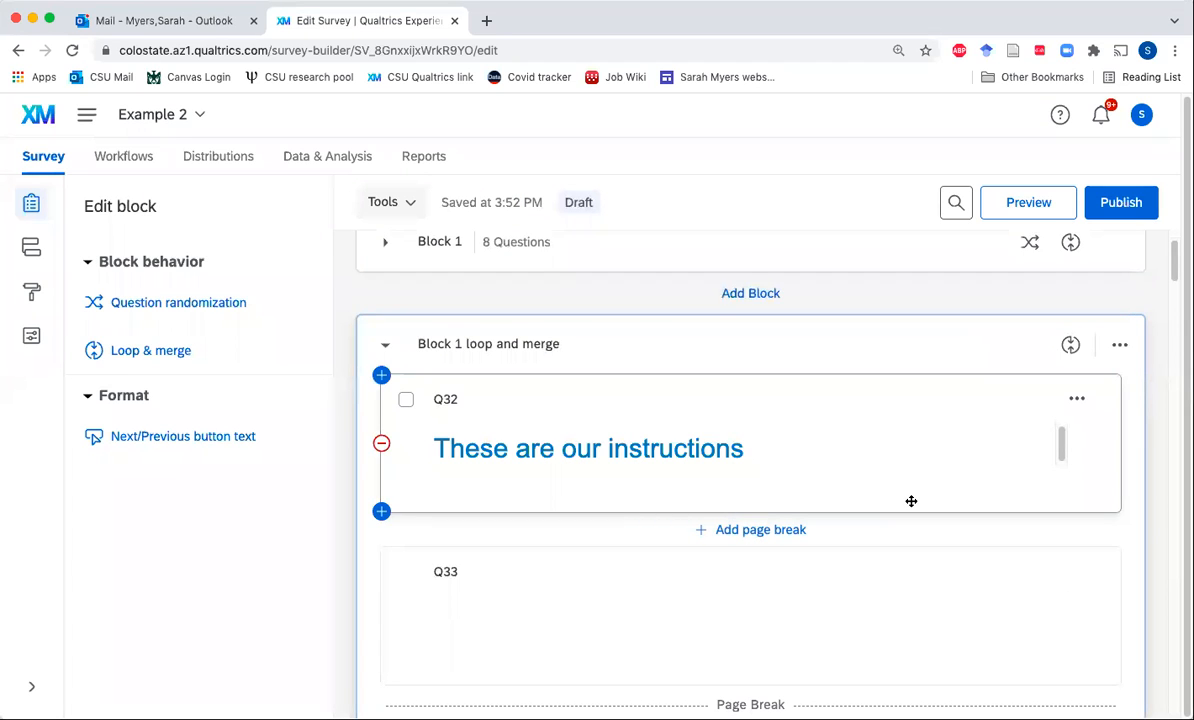
Insert the Loop & Merge Field 1 as piped text before "today" in Q34's question text
scroll(911, 500, "down", 5)
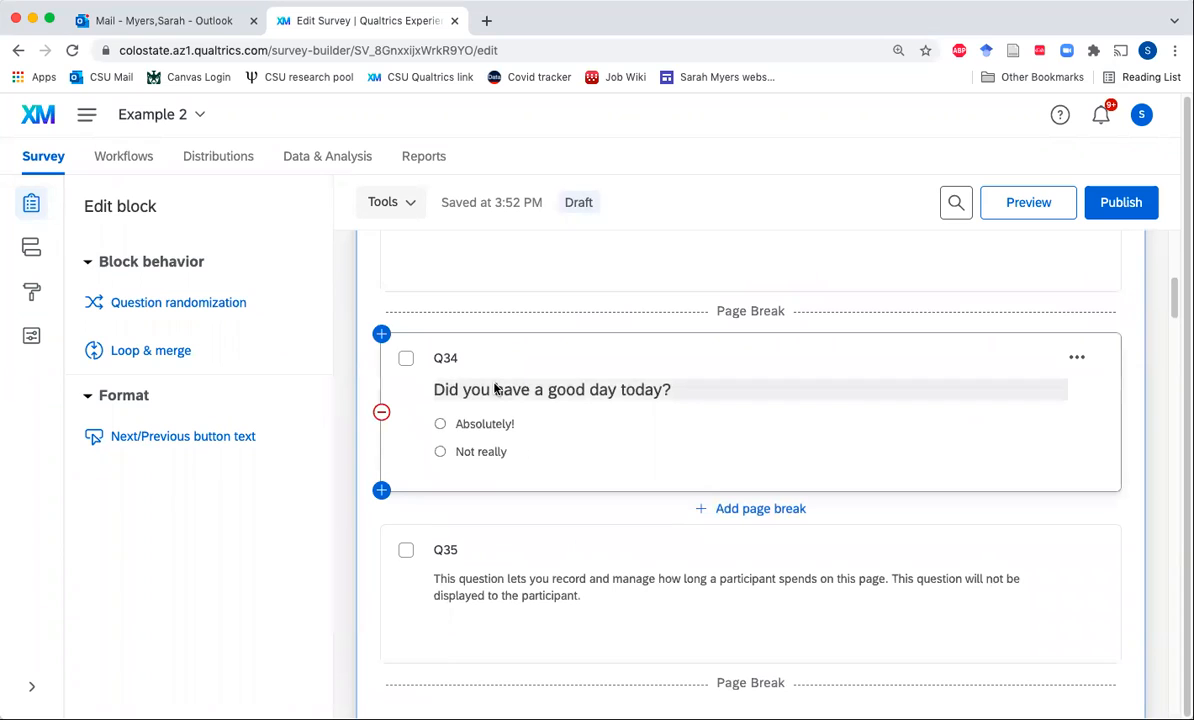
left_click(493, 388)
left_click(484, 389)
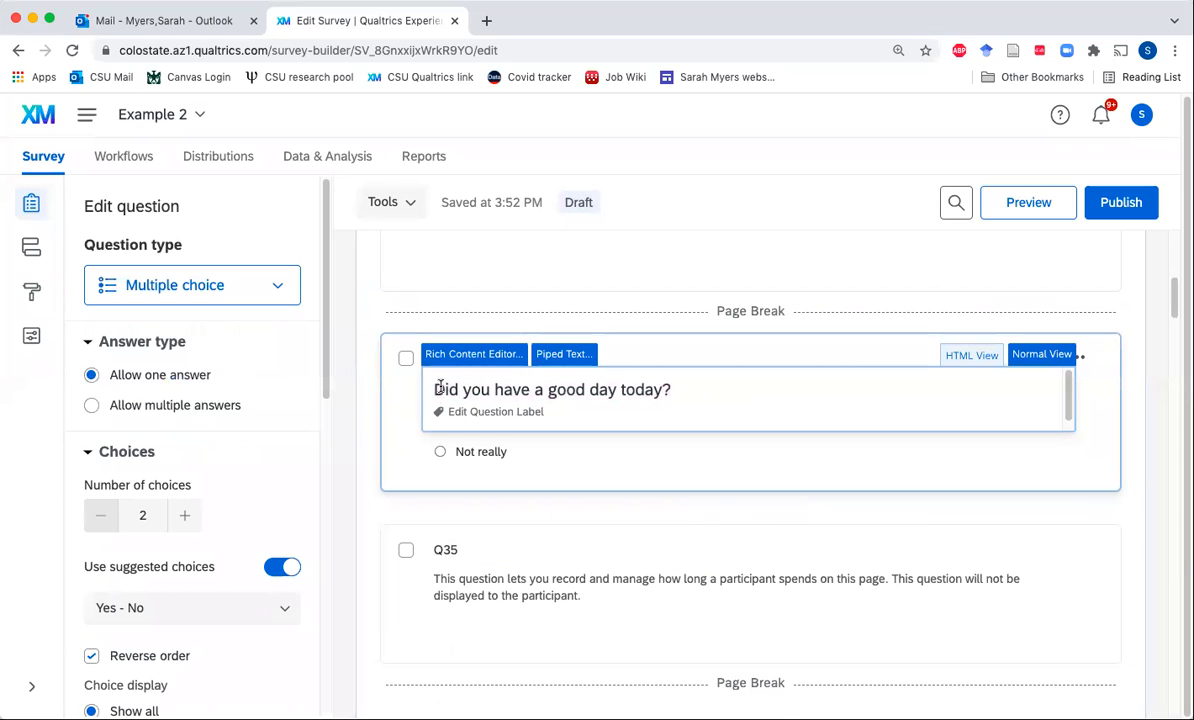
left_click_drag(620, 389, 665, 386)
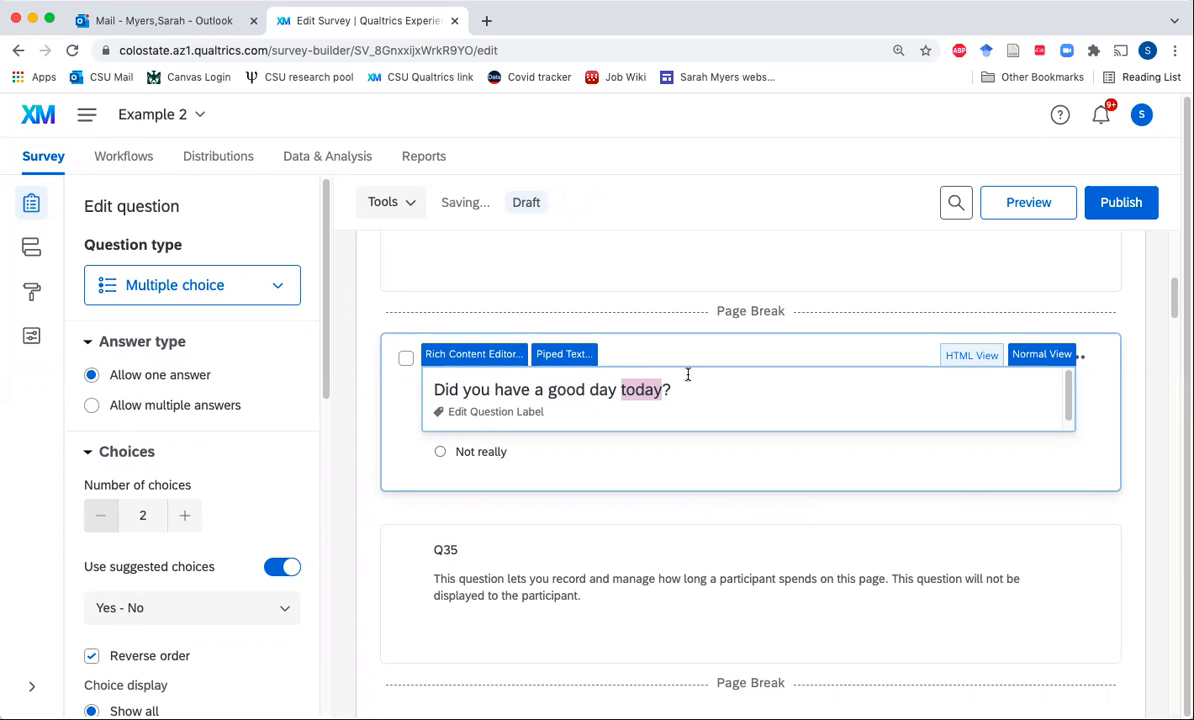
left_click(566, 358)
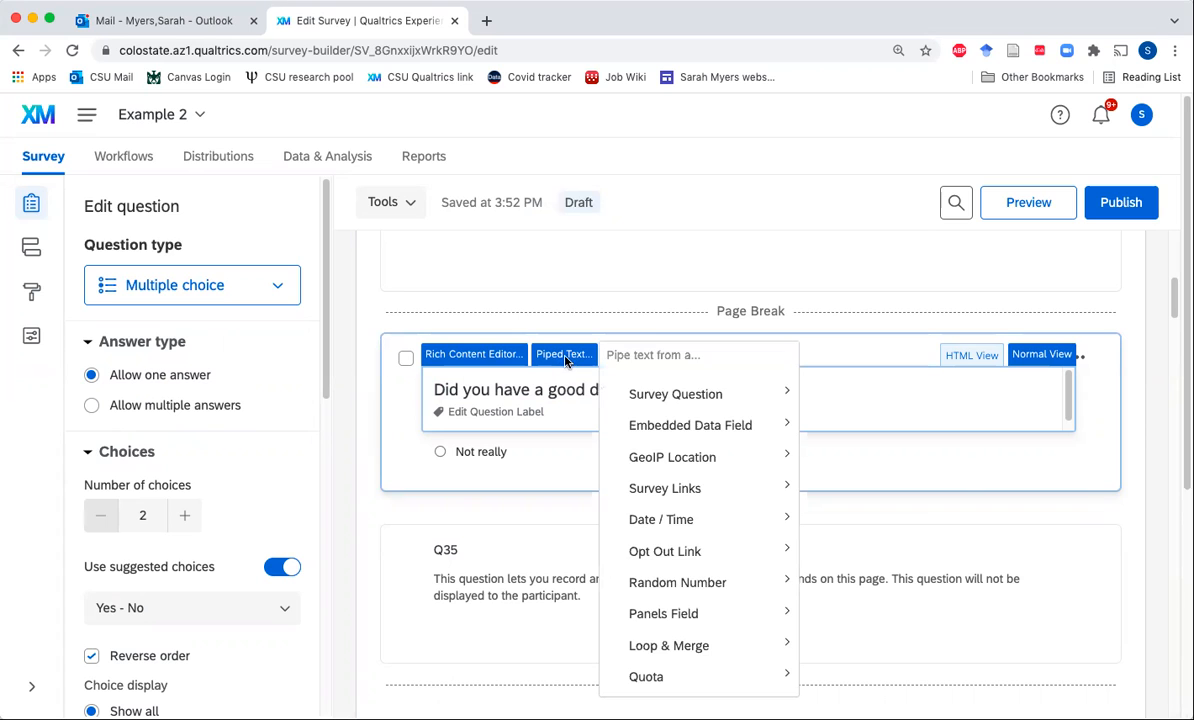
mouse_move(650, 389)
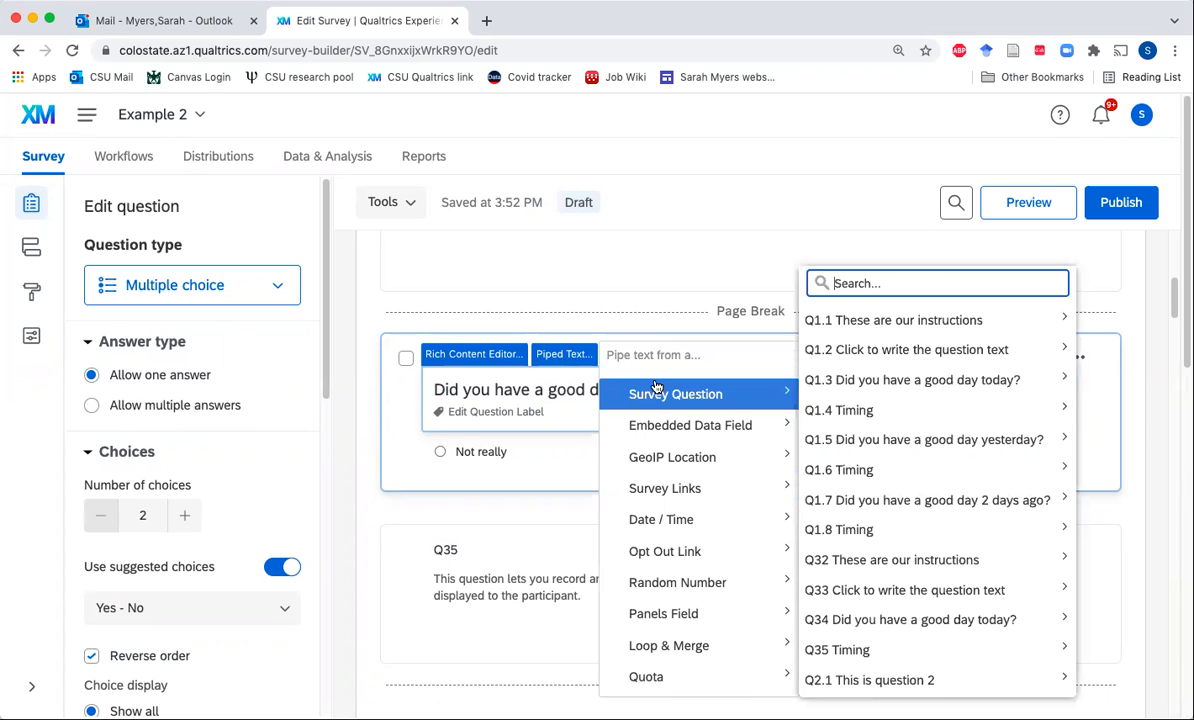
scroll(655, 390, "down", 2)
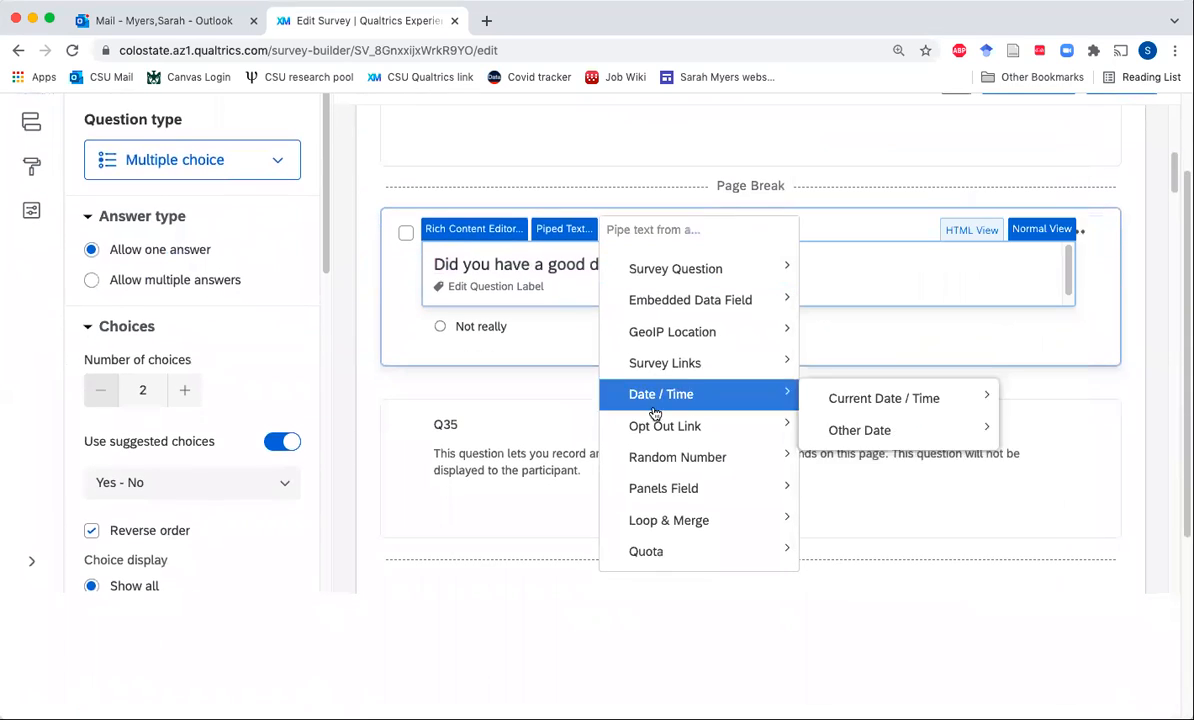
mouse_move(637, 527)
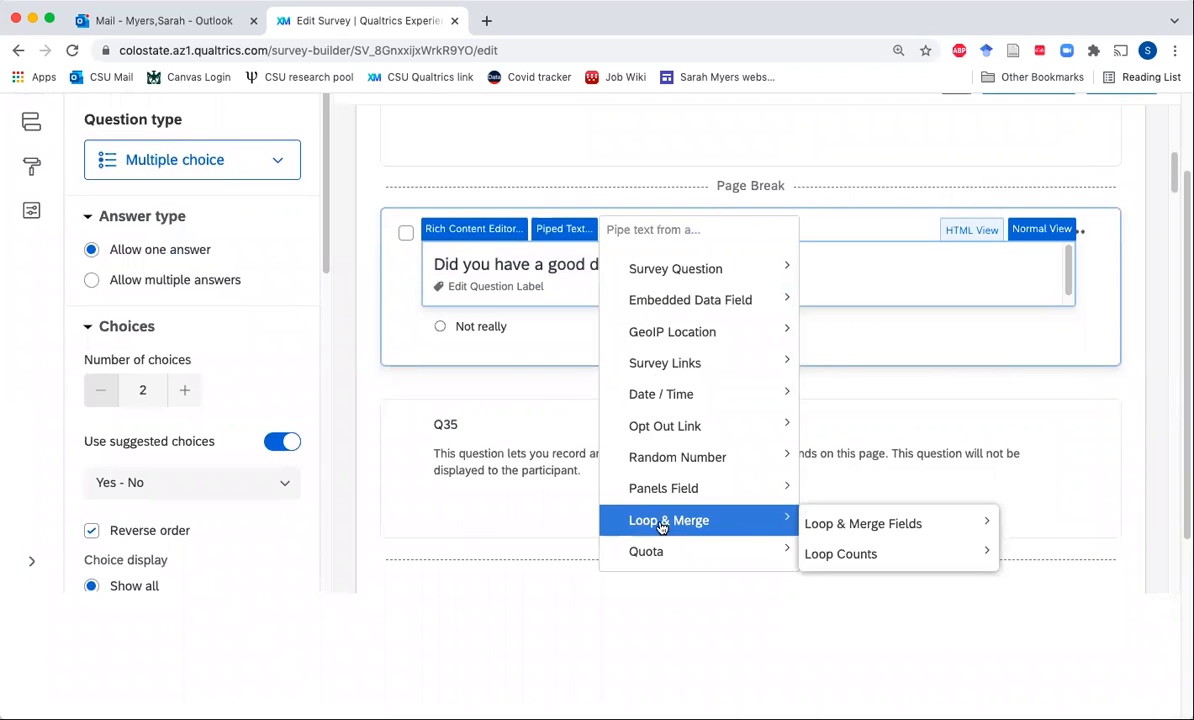
mouse_move(815, 525)
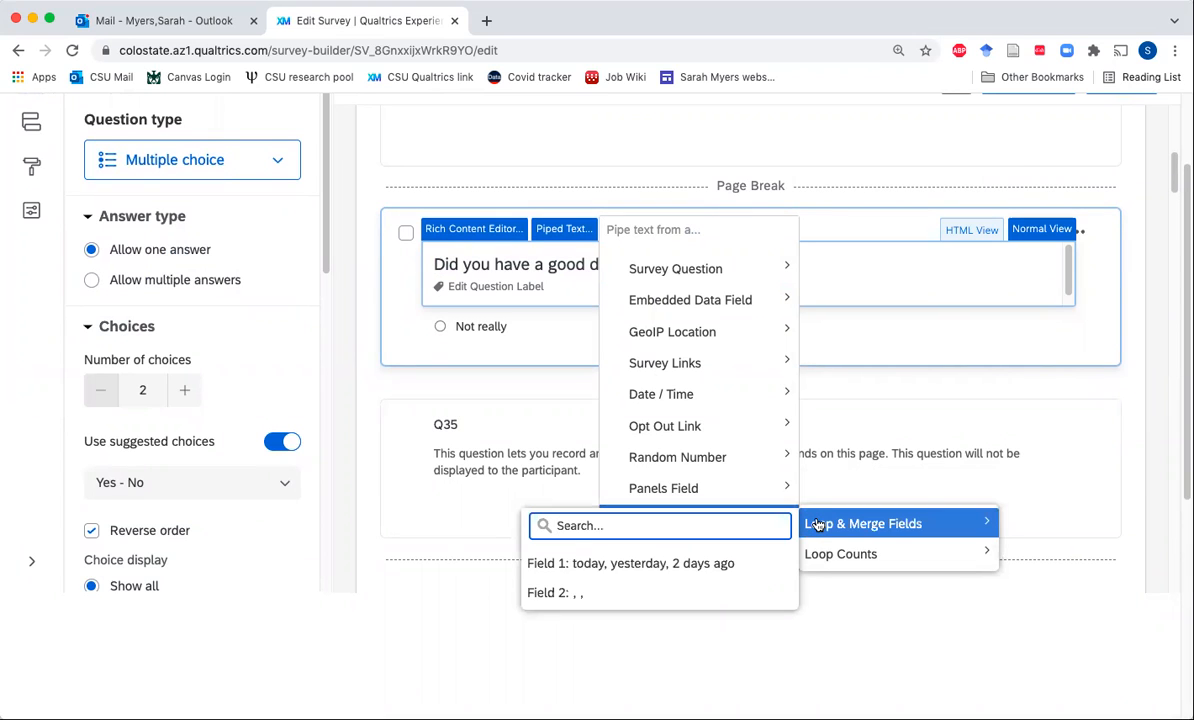
left_click(630, 564)
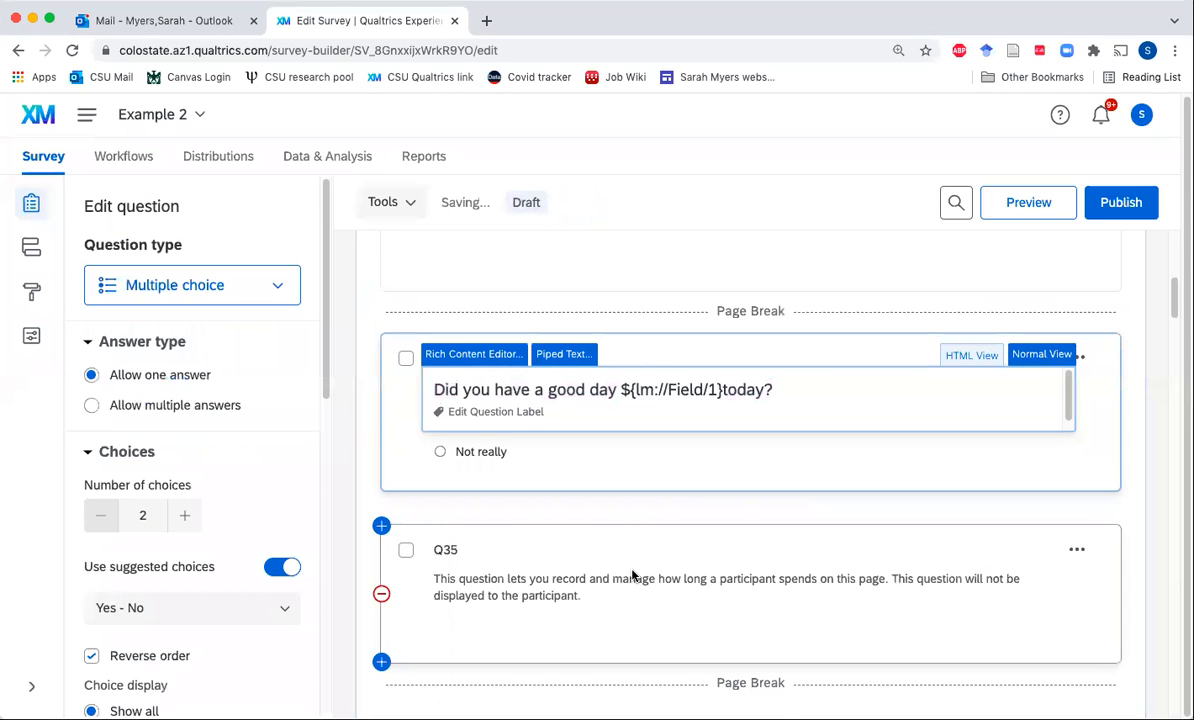
Delete the word "today" from Q34's question text and make the piped Field 1 code bold
left_click(761, 392)
key("BackSpace")
key("BackSpace")
key("BackSpace")
key("BackSpace")
key("BackSpace")
left_click_drag(621, 393, 736, 403)
key("super+b")
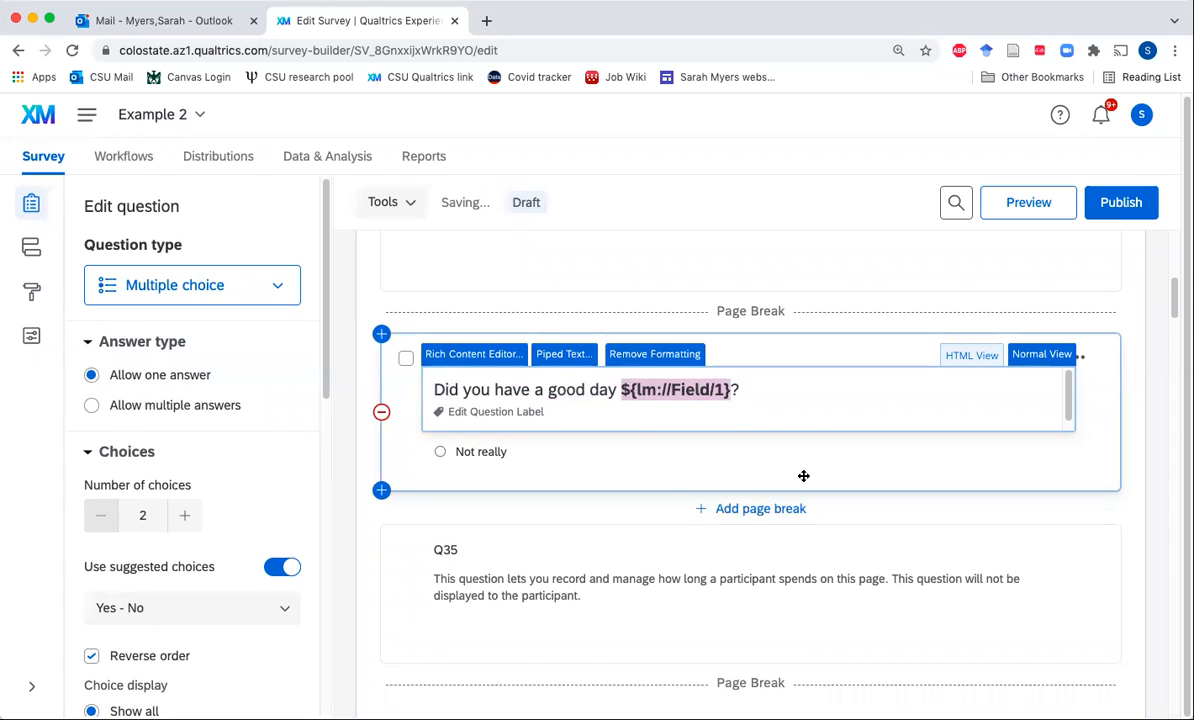
left_click(649, 476)
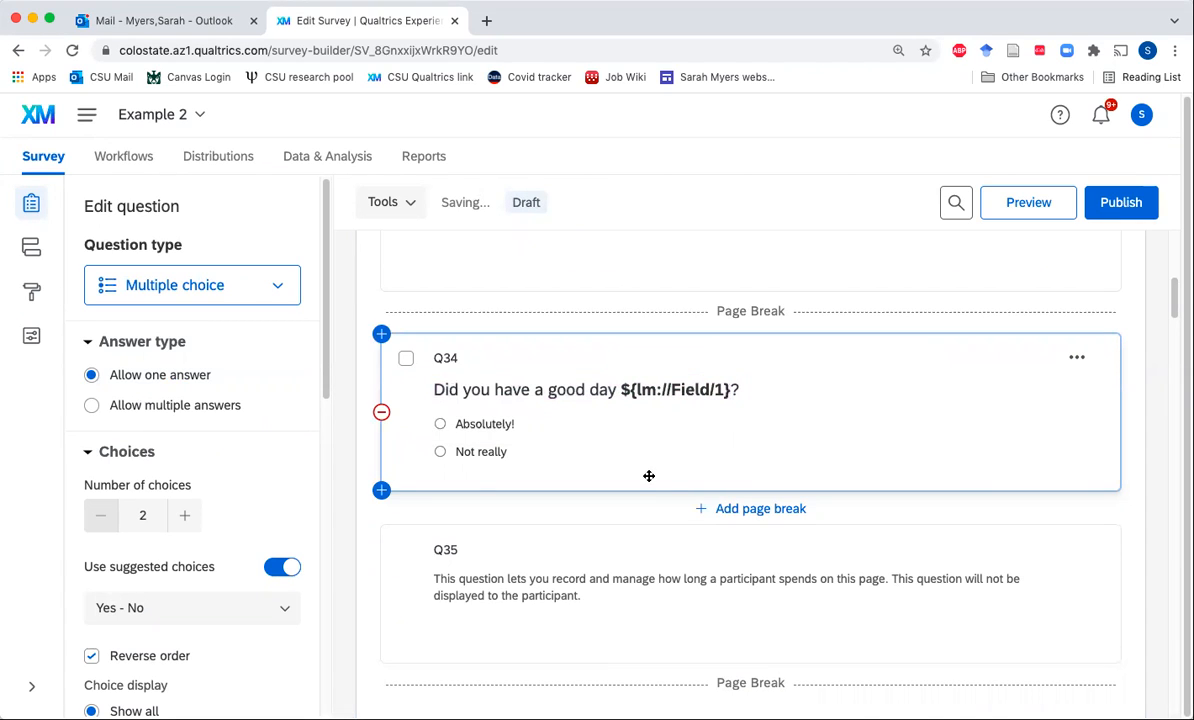
Publish the survey with the default version description
scroll(1078, 432, "up", 5)
left_click(1118, 202)
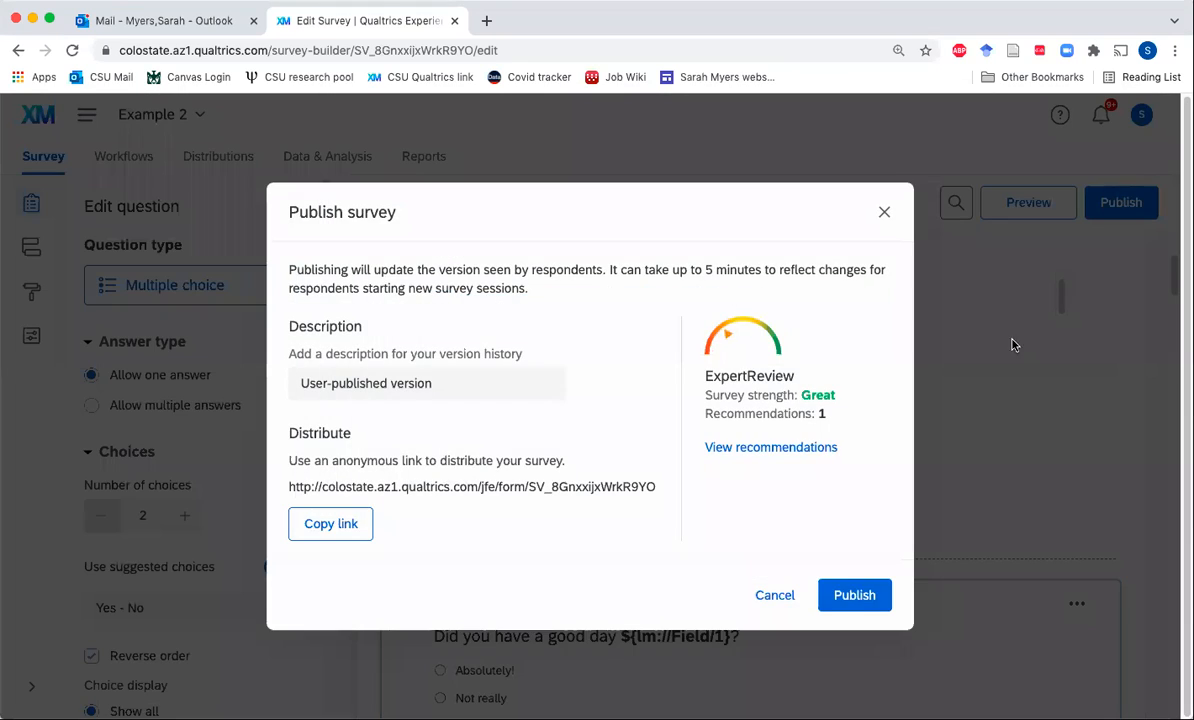
left_click(828, 606)
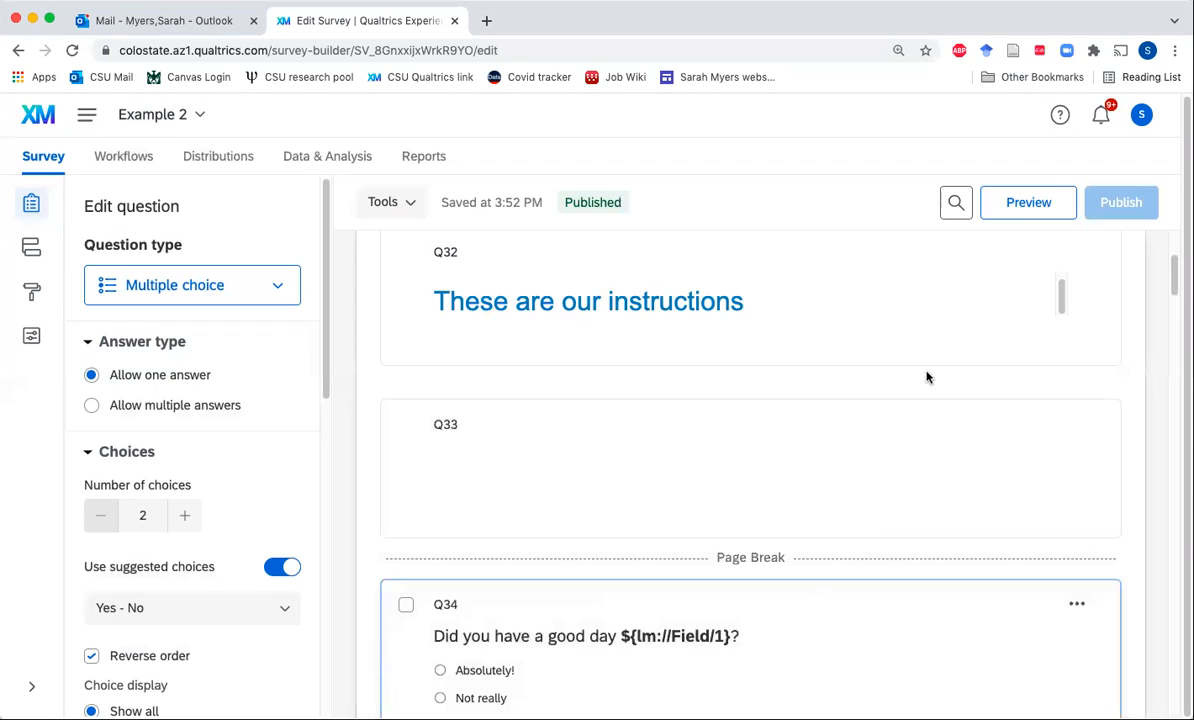
Preview the published survey past the instructions to the first good-day question, and close the preview
left_click(991, 205)
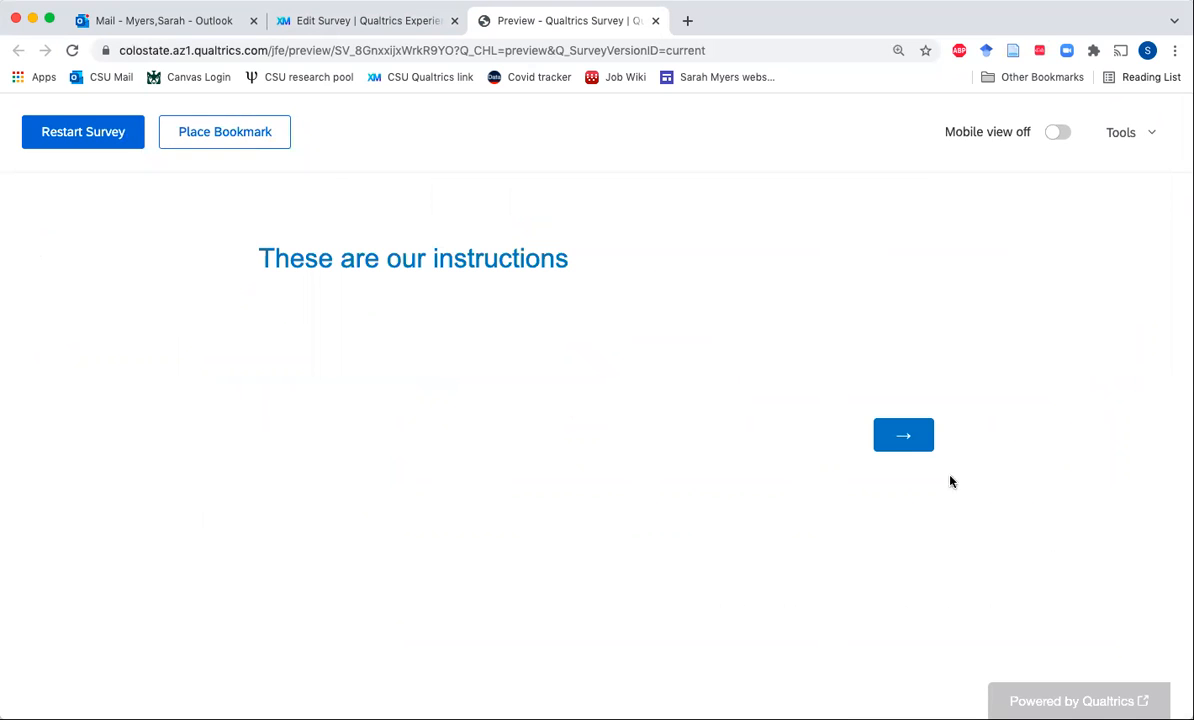
left_click(908, 444)
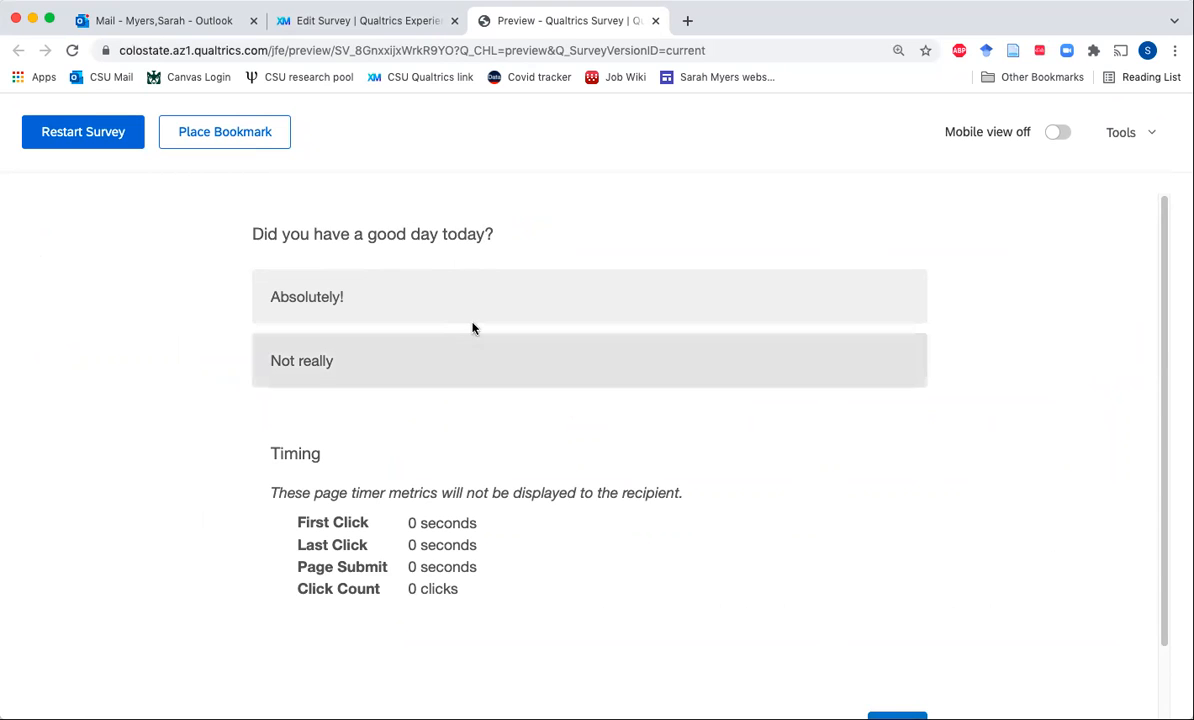
scroll(472, 328, "down", 2)
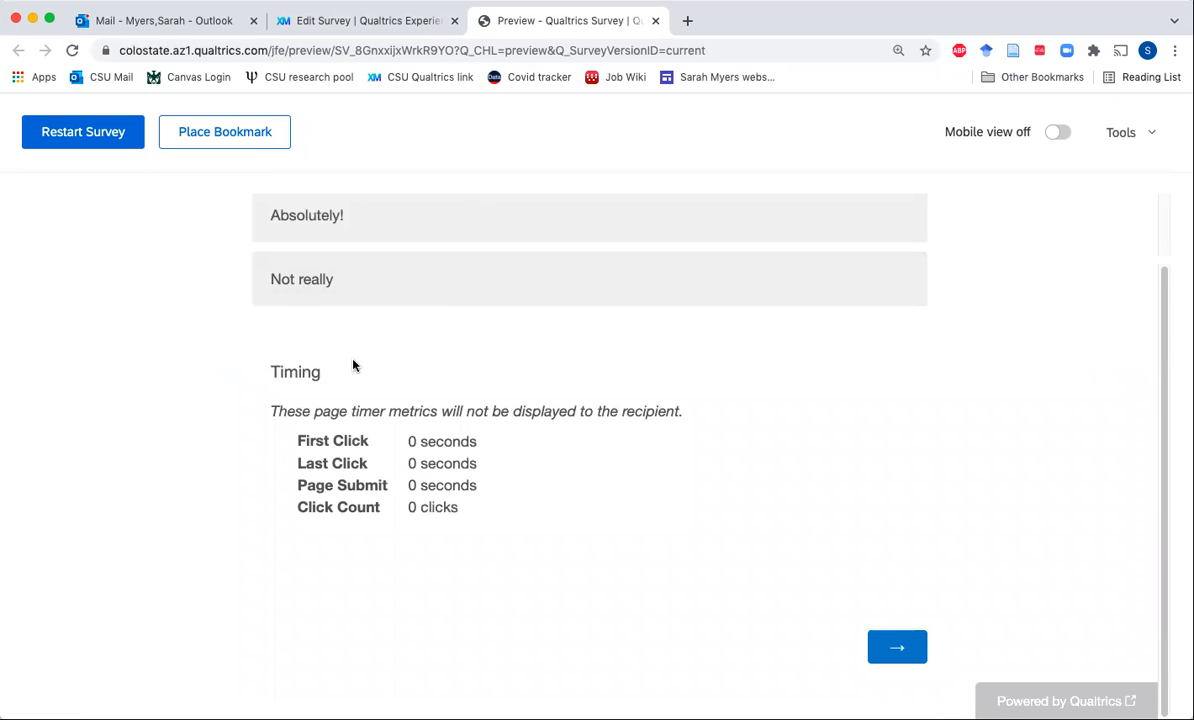
left_click(655, 20)
Delete the original Block 1 from the survey, keeping the Block 1 loop and merge block
scroll(791, 343, "up", 5)
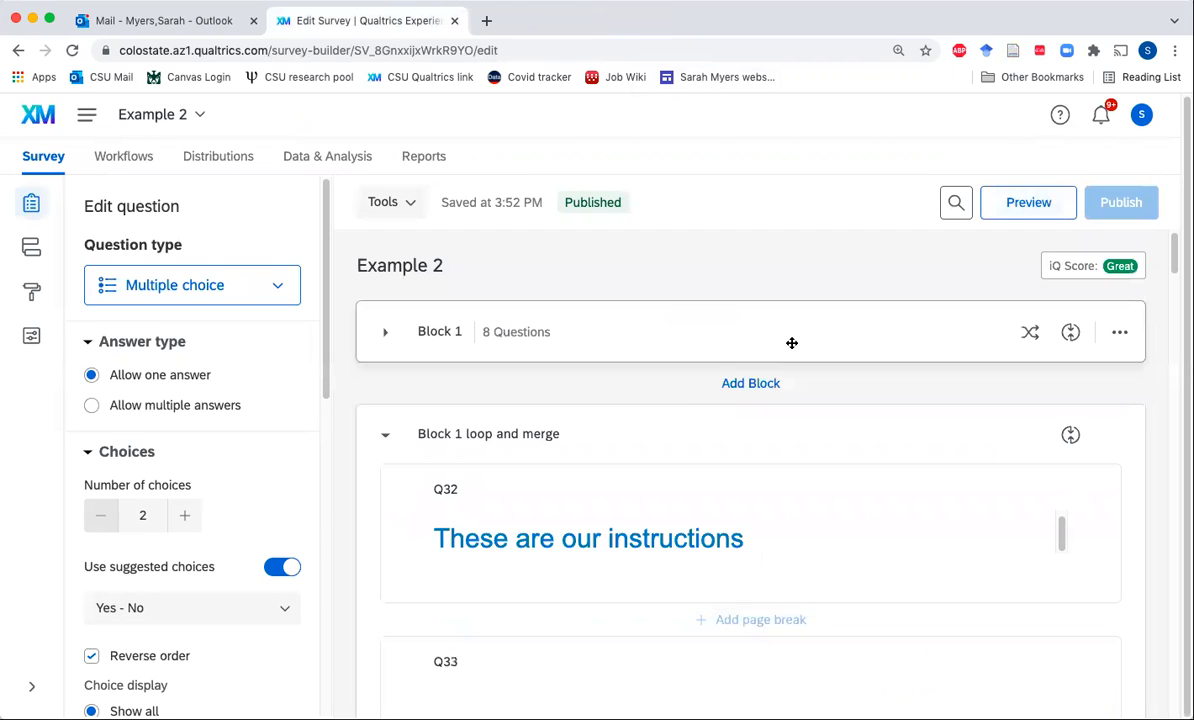
left_click(1120, 336)
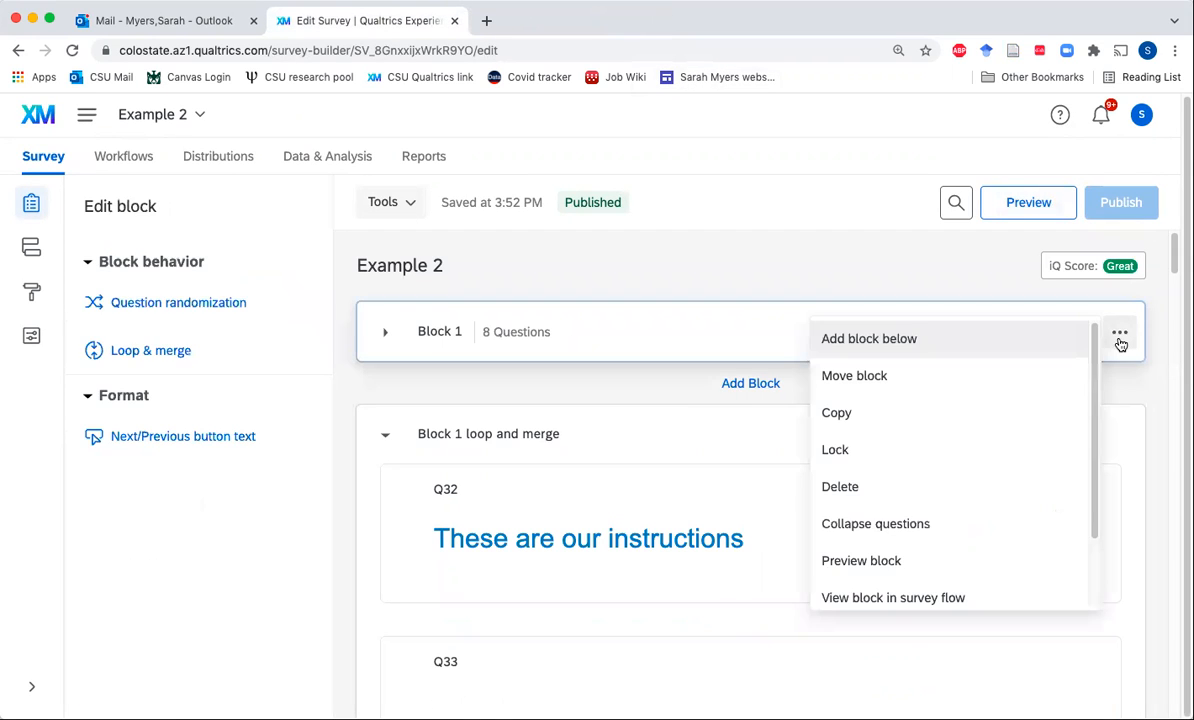
left_click(851, 489)
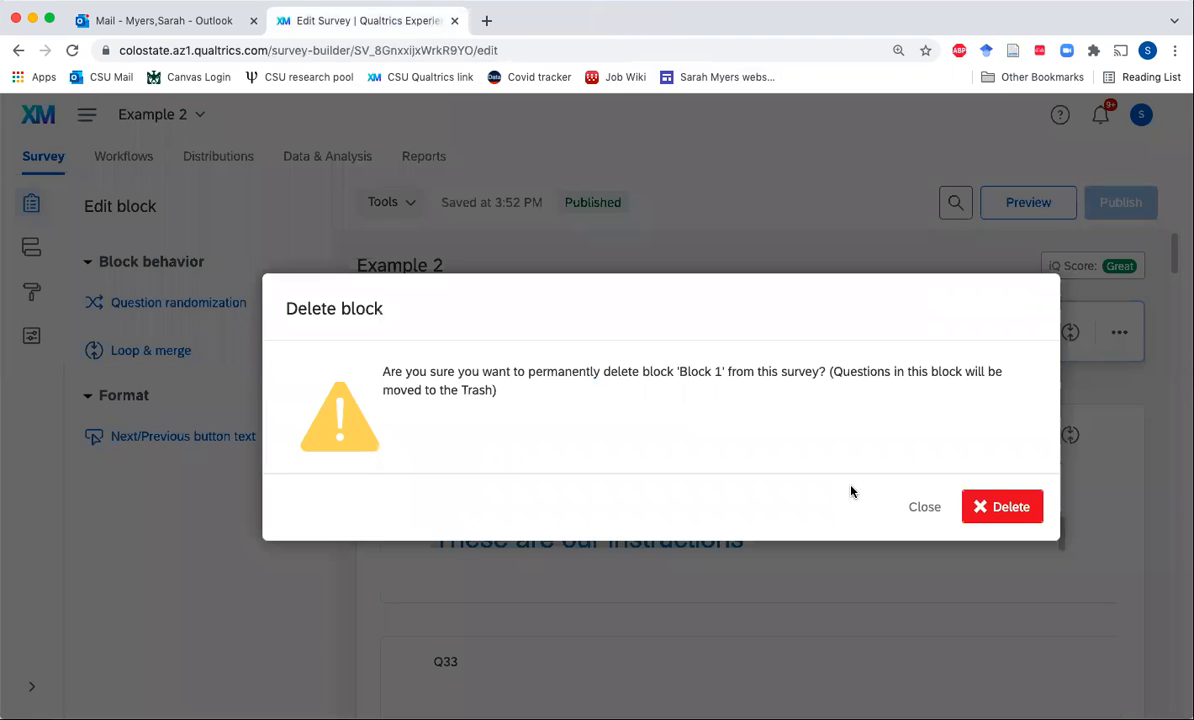
left_click(997, 508)
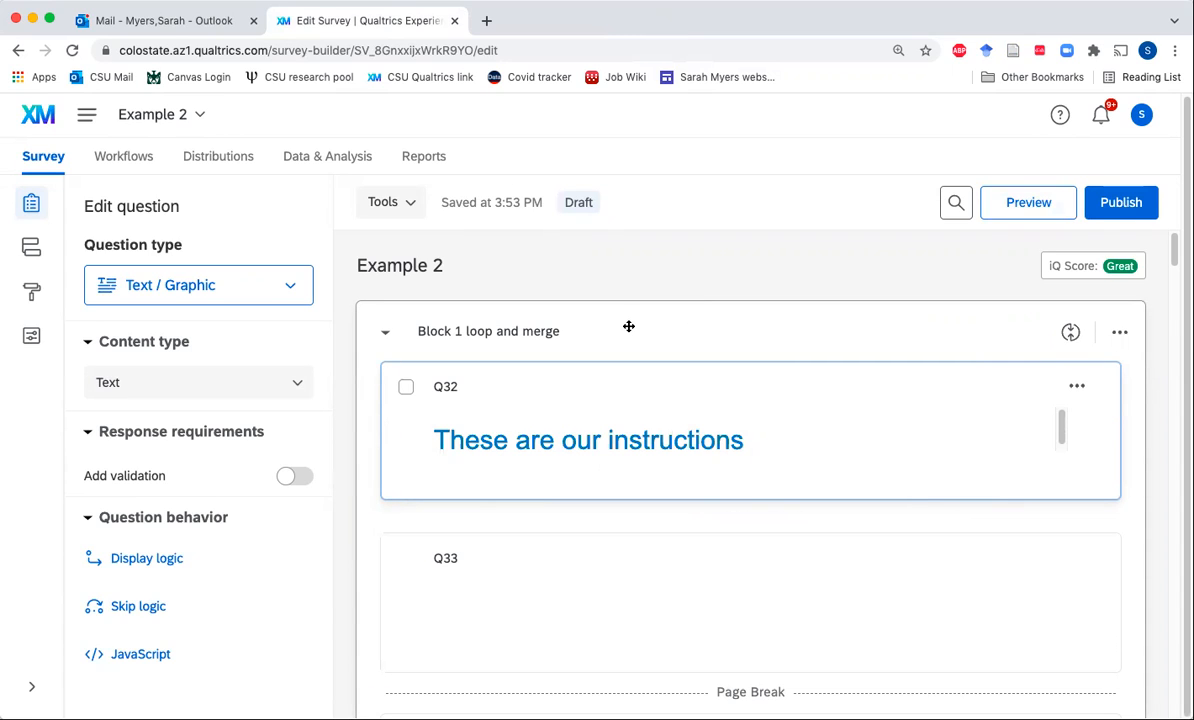
Preview only the Block 1 loop and merge block, check its good-day question, and close the preview
left_click(1120, 333)
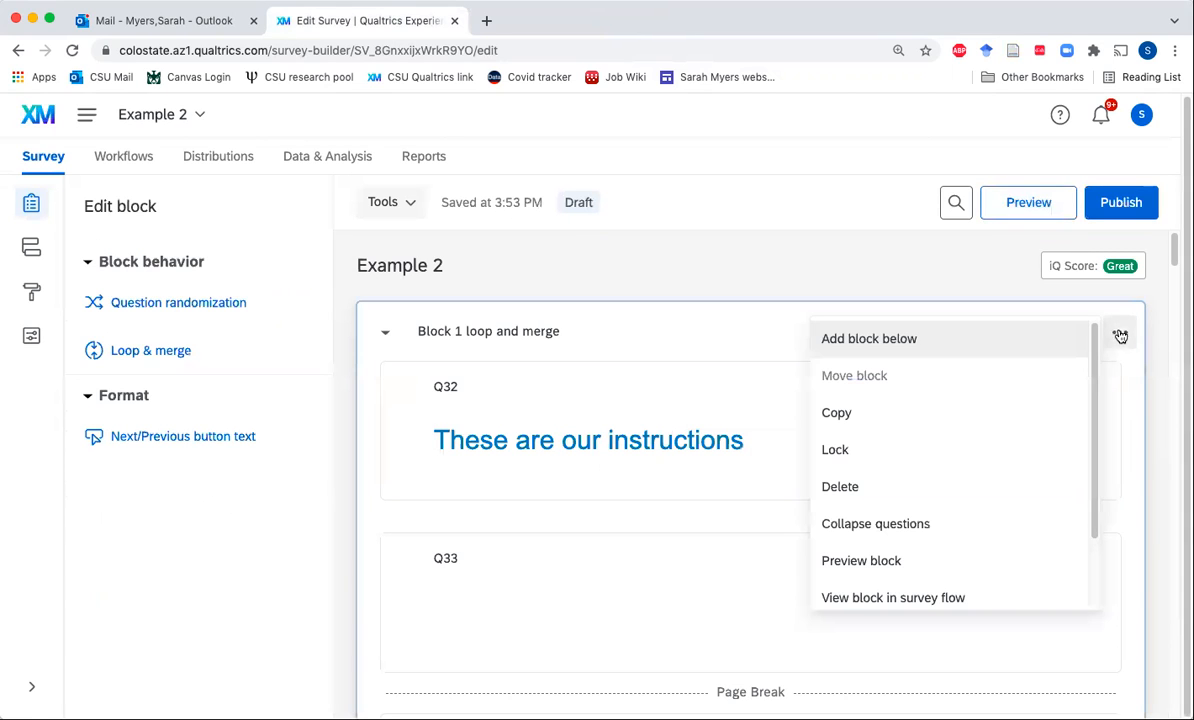
left_click(848, 563)
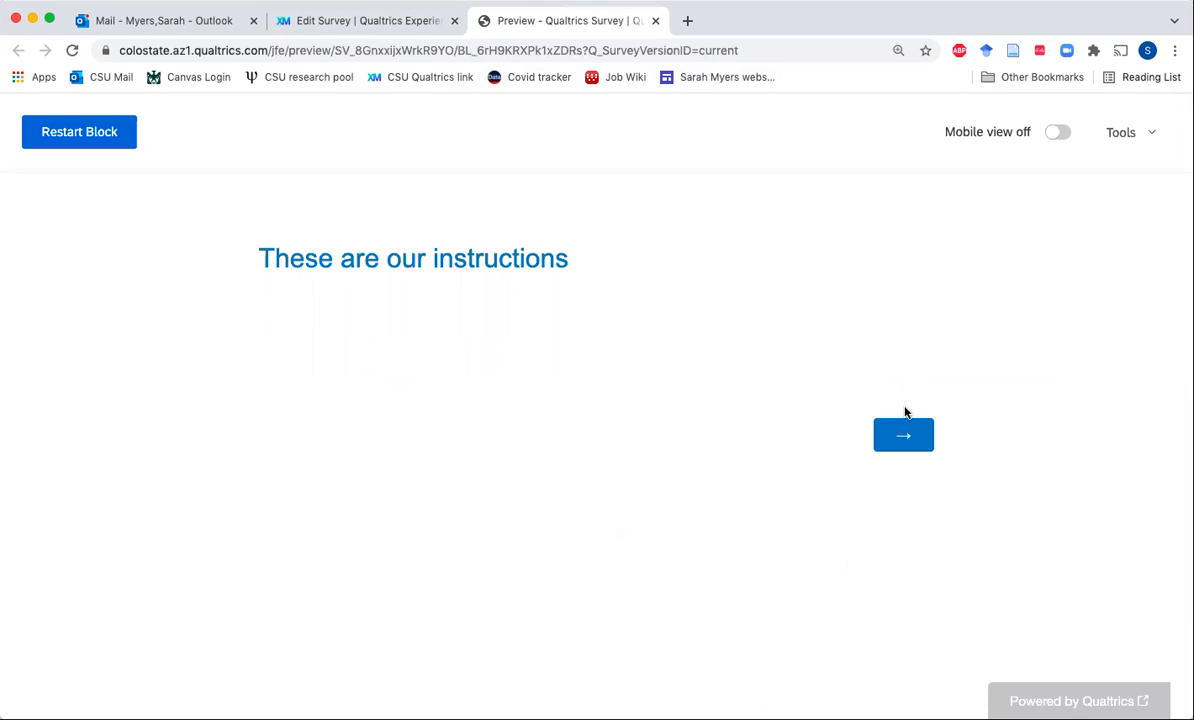
left_click(901, 430)
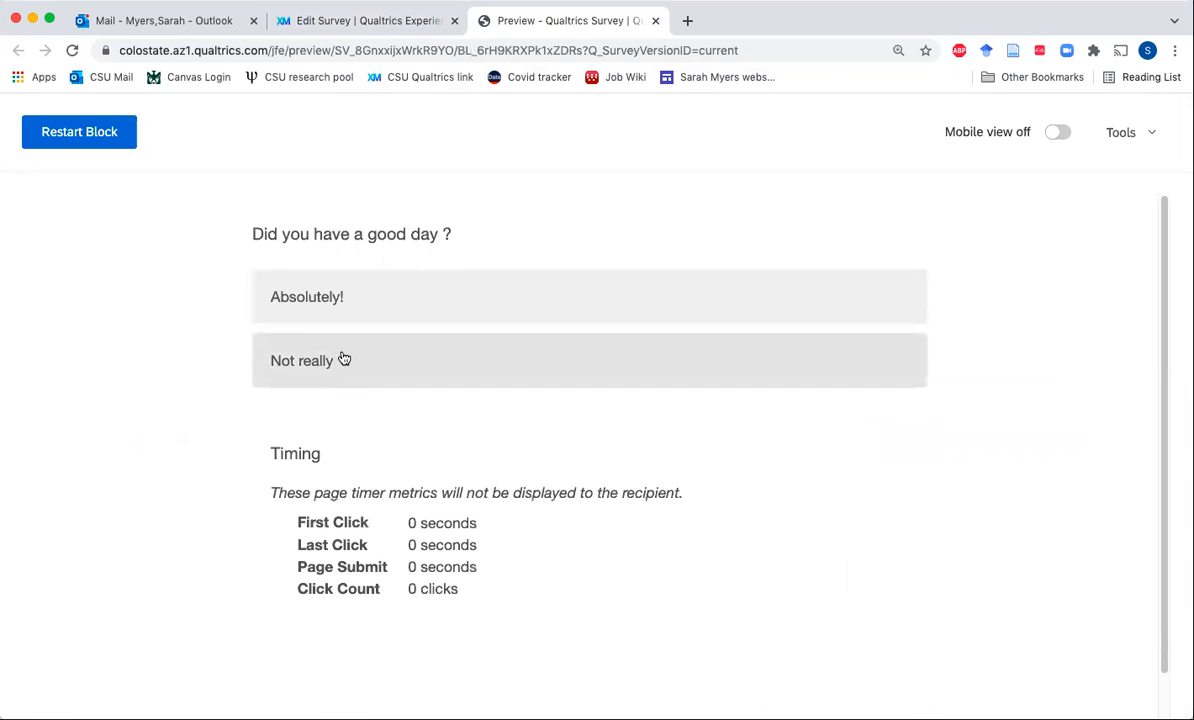
left_click(447, 234)
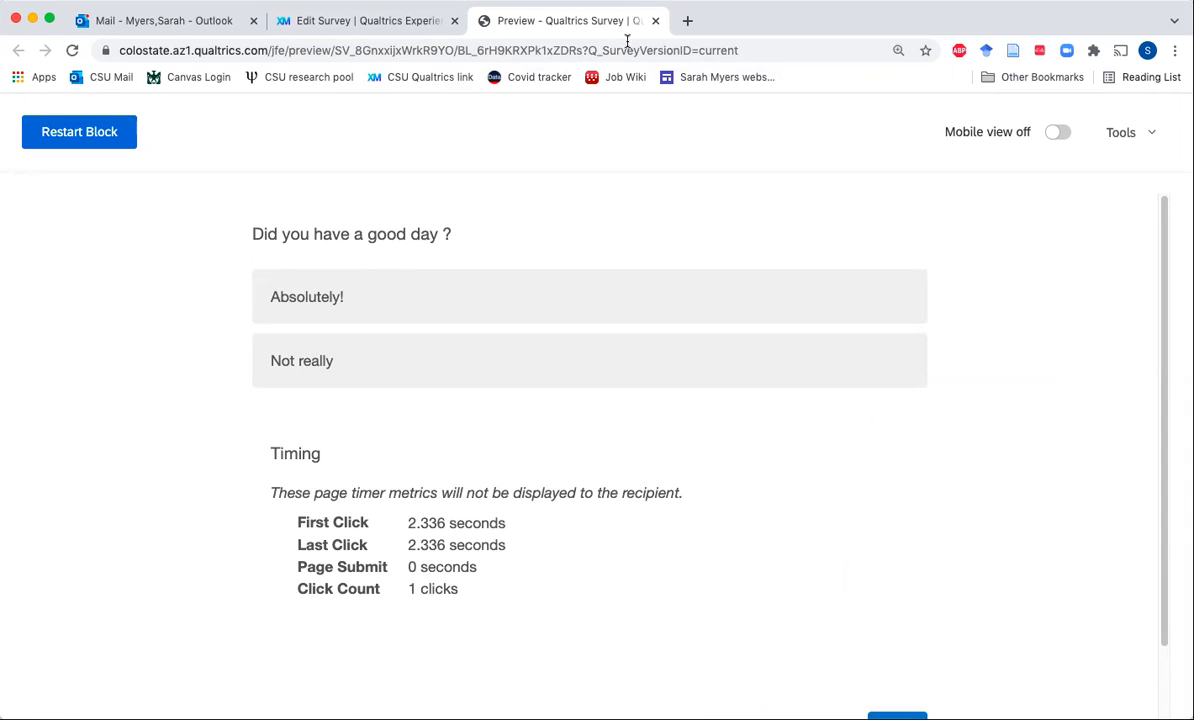
left_click(655, 20)
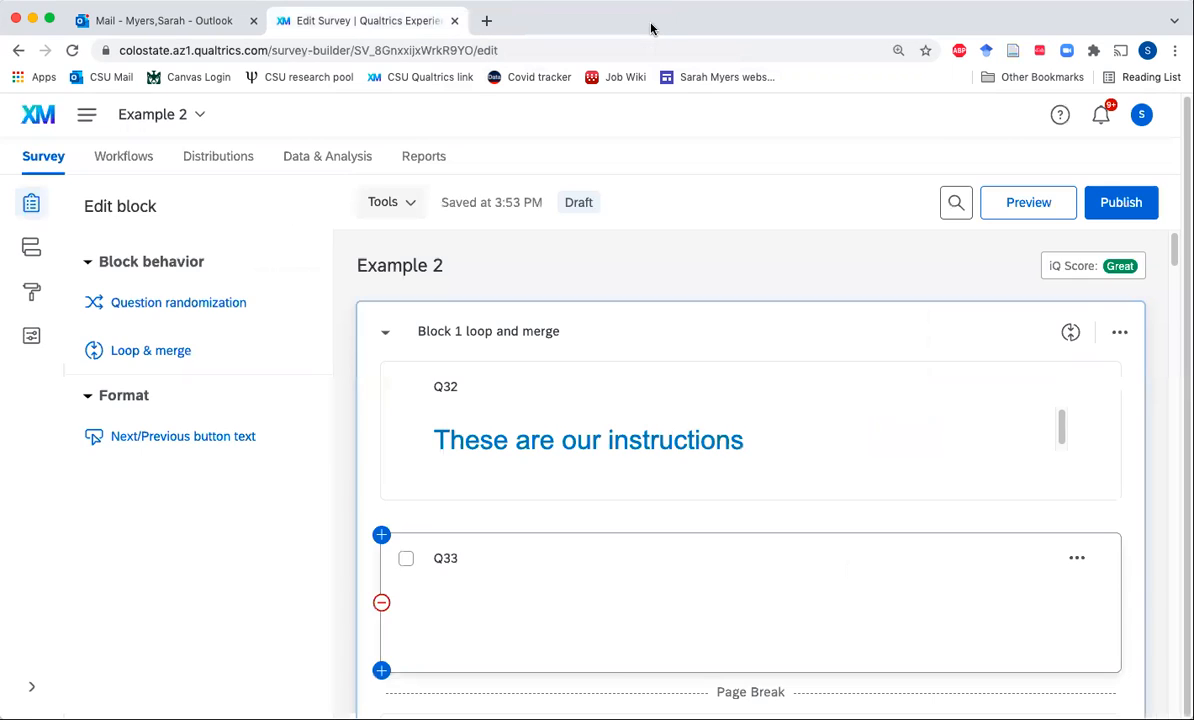
Preview the whole survey, answering "Absolutely!" in the today loop and "Not really" in the yesterday loop
left_click(1021, 204)
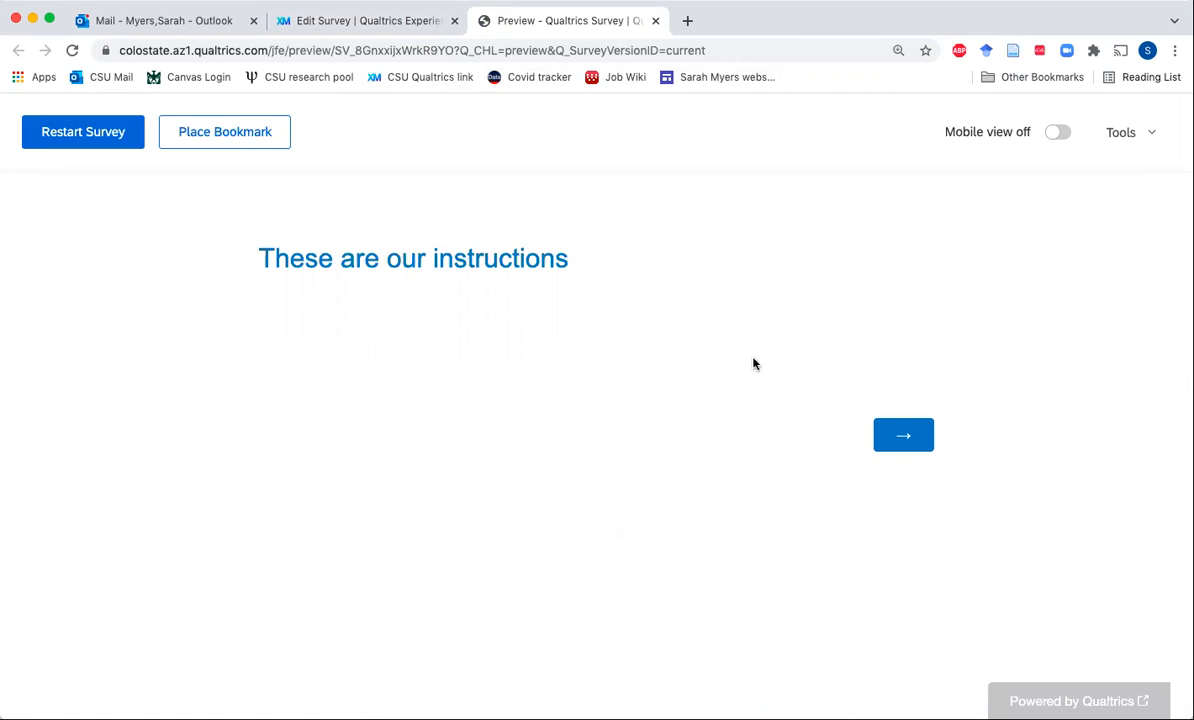
left_click(903, 434)
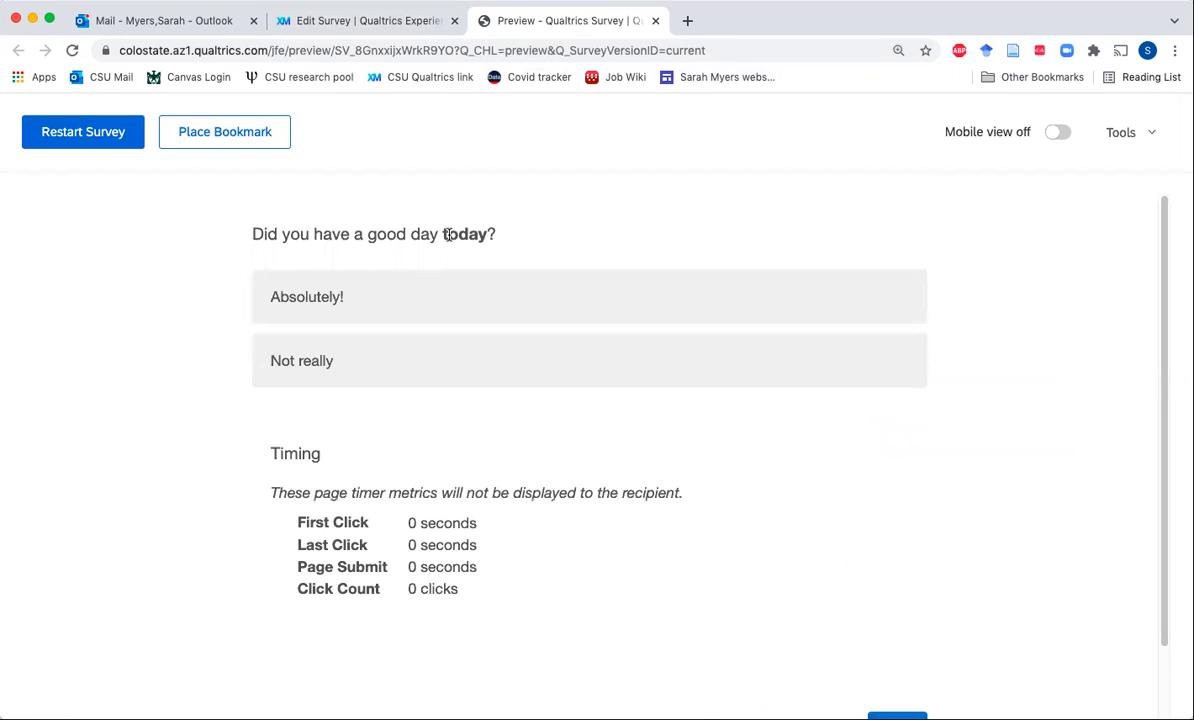
left_click(461, 312)
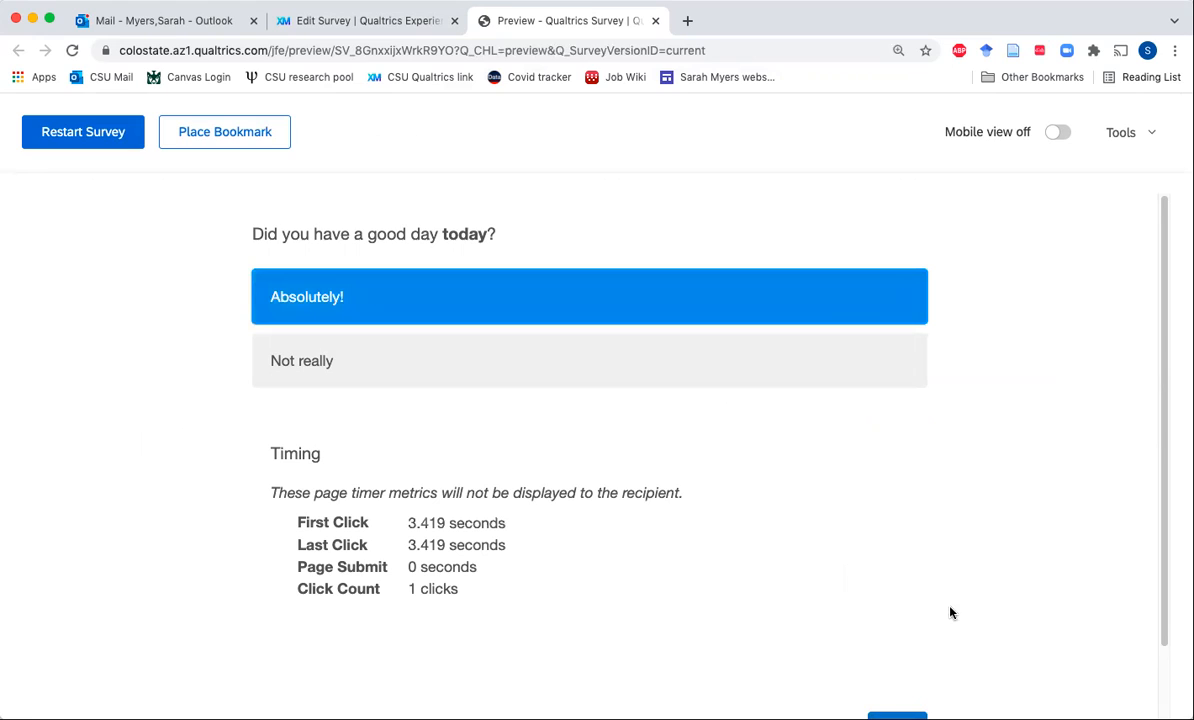
left_click(888, 716)
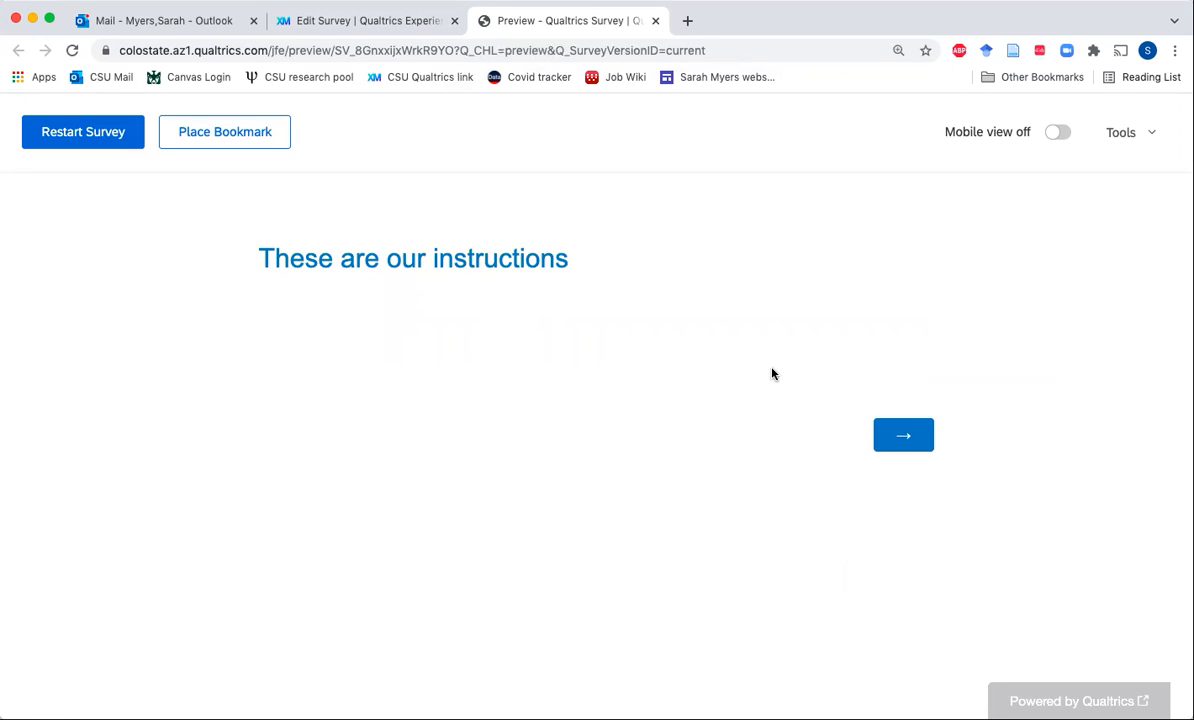
left_click(880, 425)
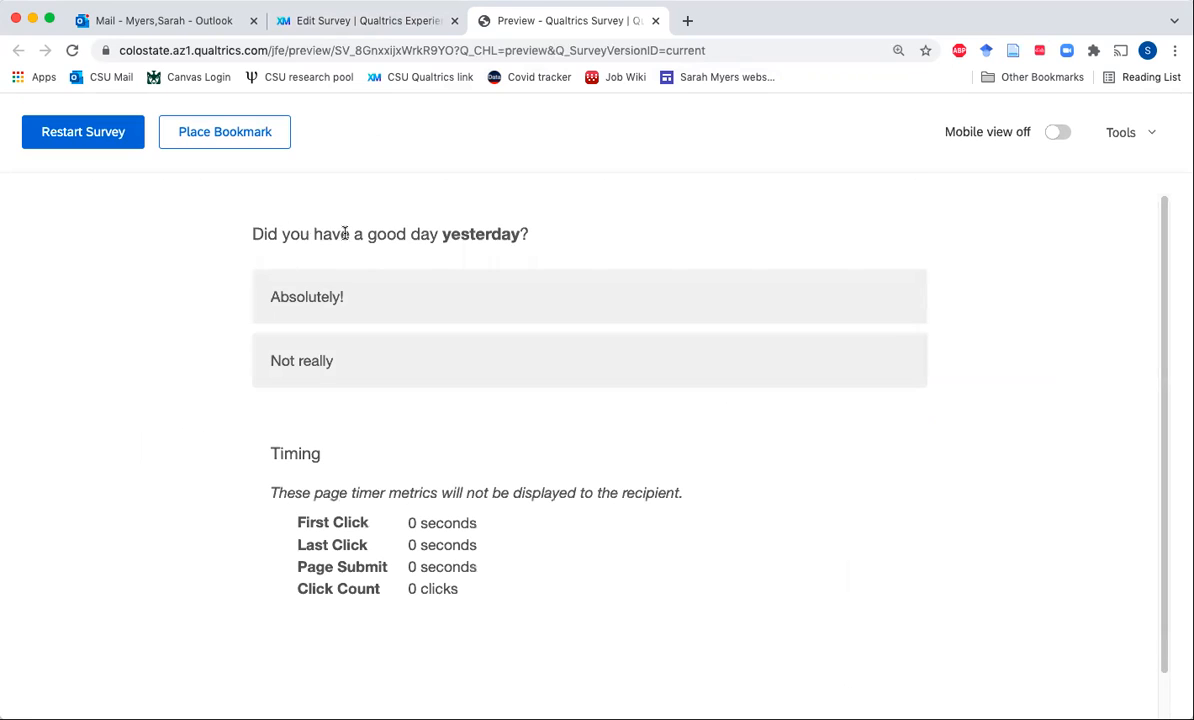
left_click(547, 353)
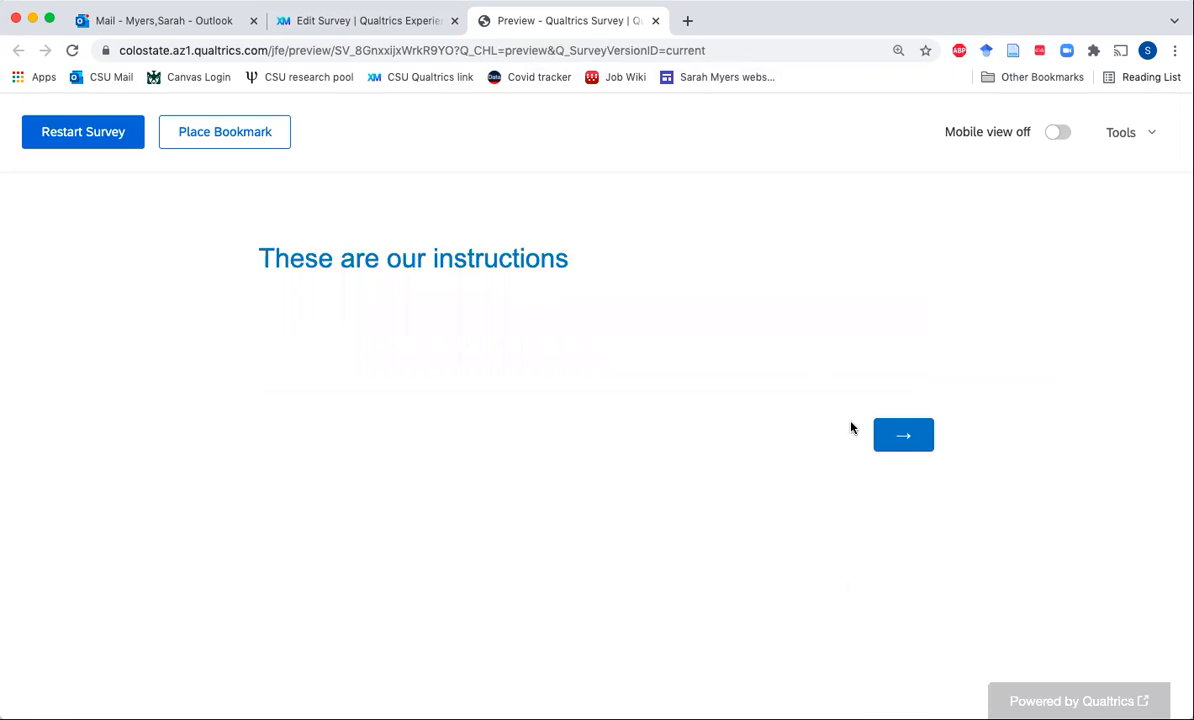
Continue the preview to the "2 days ago" loop, answer "Absolutely!" and advance past the block
left_click(885, 445)
left_click_drag(438, 228, 530, 236)
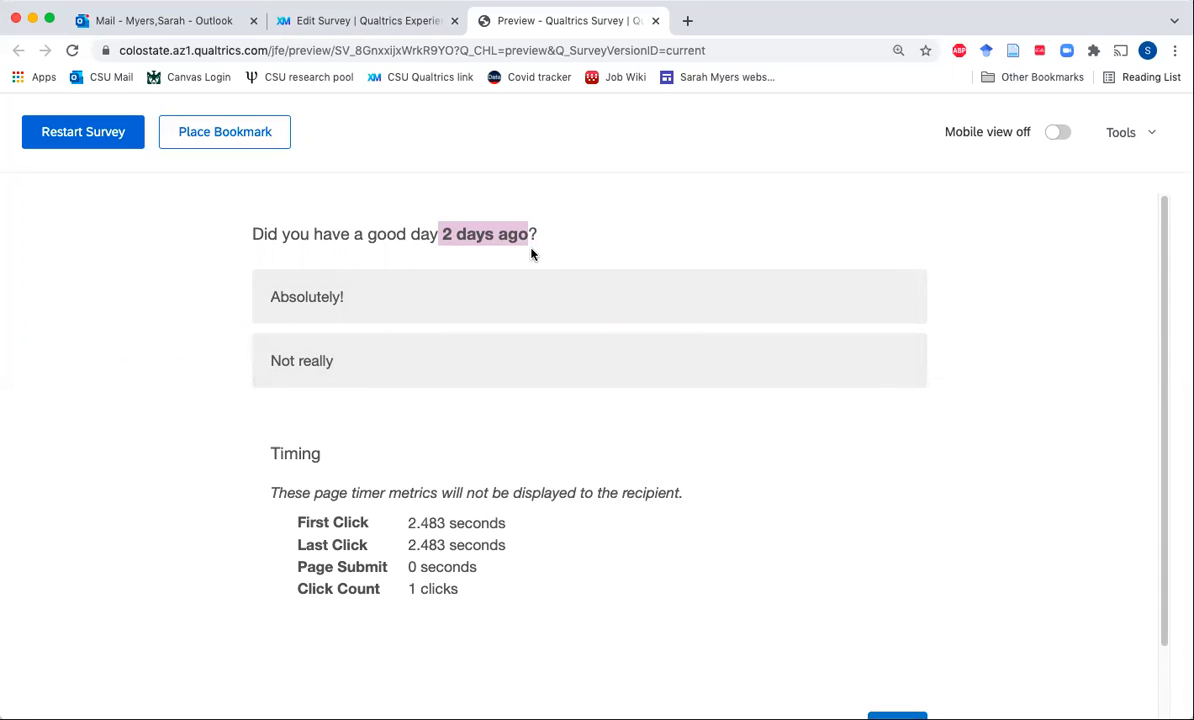
left_click(402, 290)
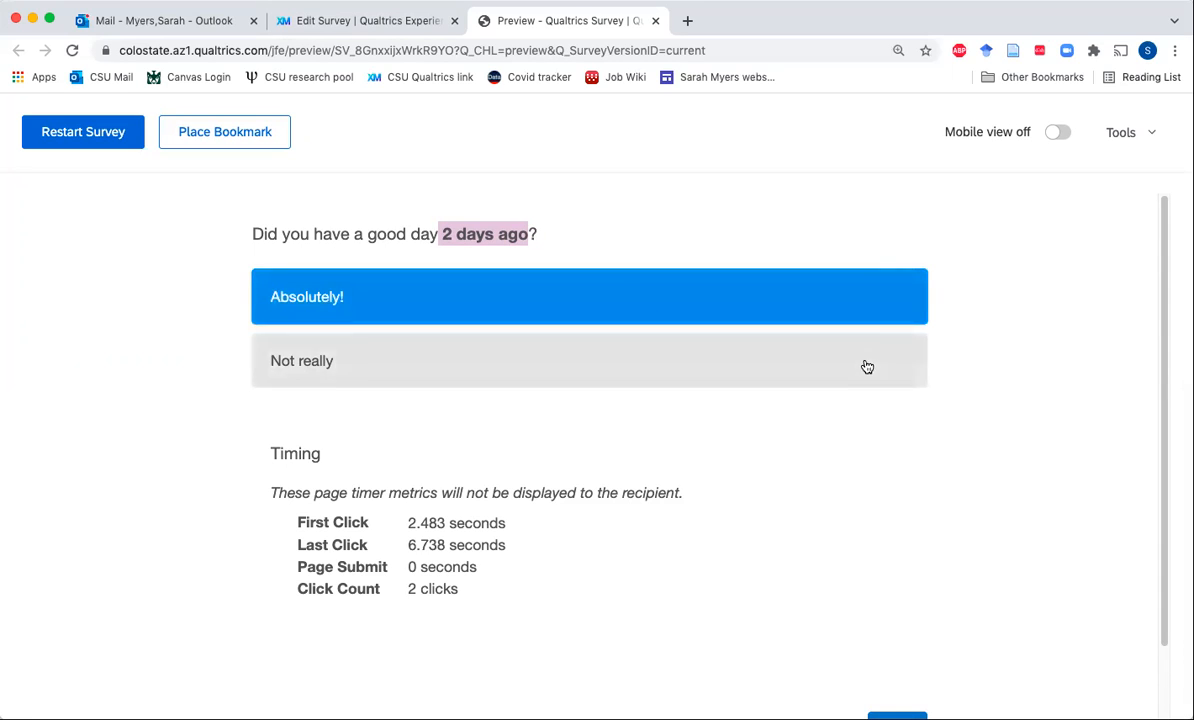
scroll(930, 441, "down", 2)
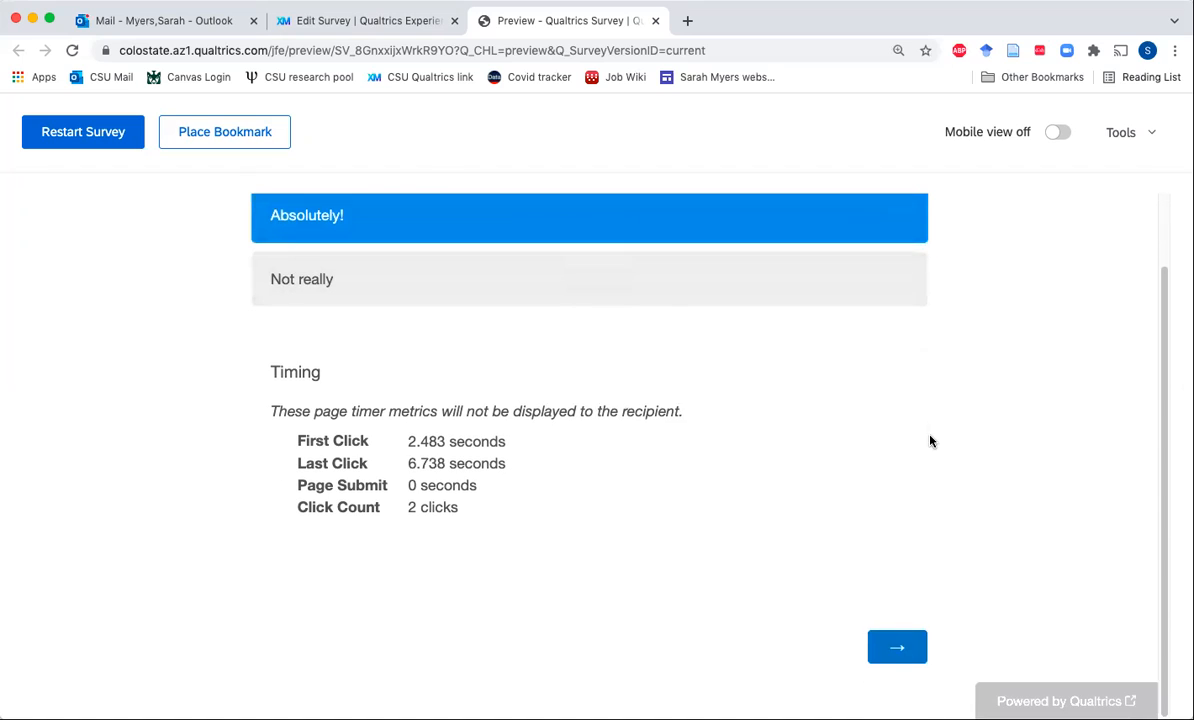
left_click(889, 646)
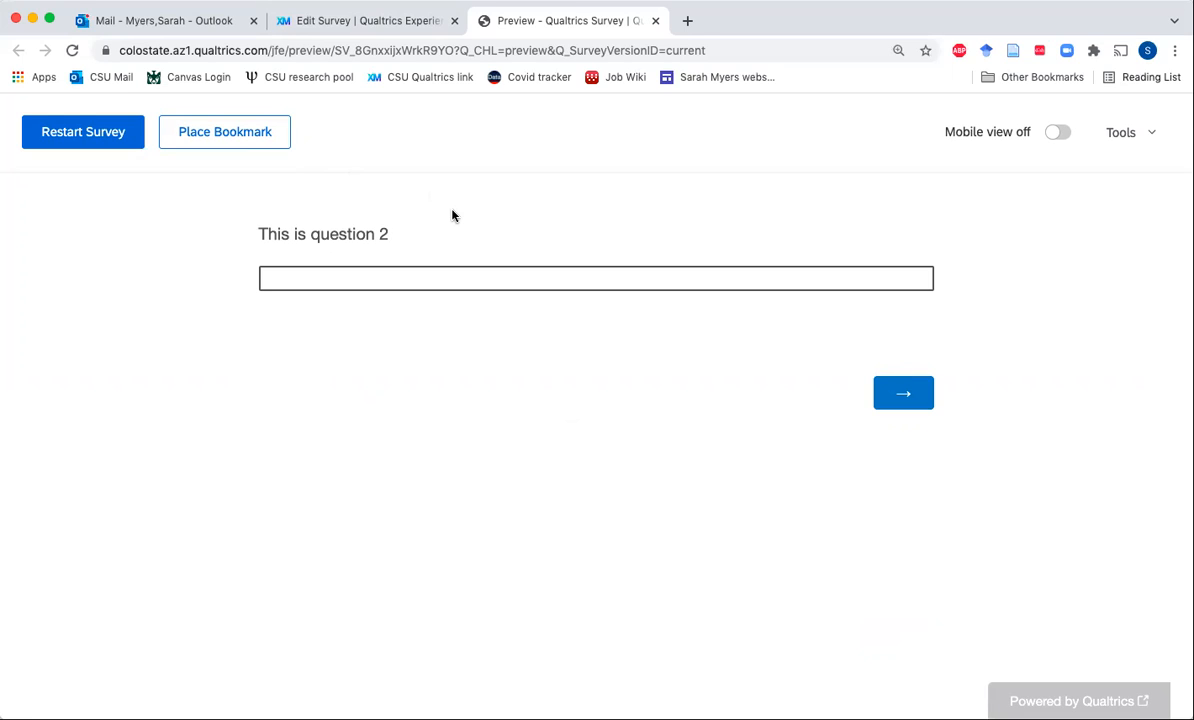
Close the survey preview and add a new block directly below the Block 1 loop and merge block
left_click(656, 21)
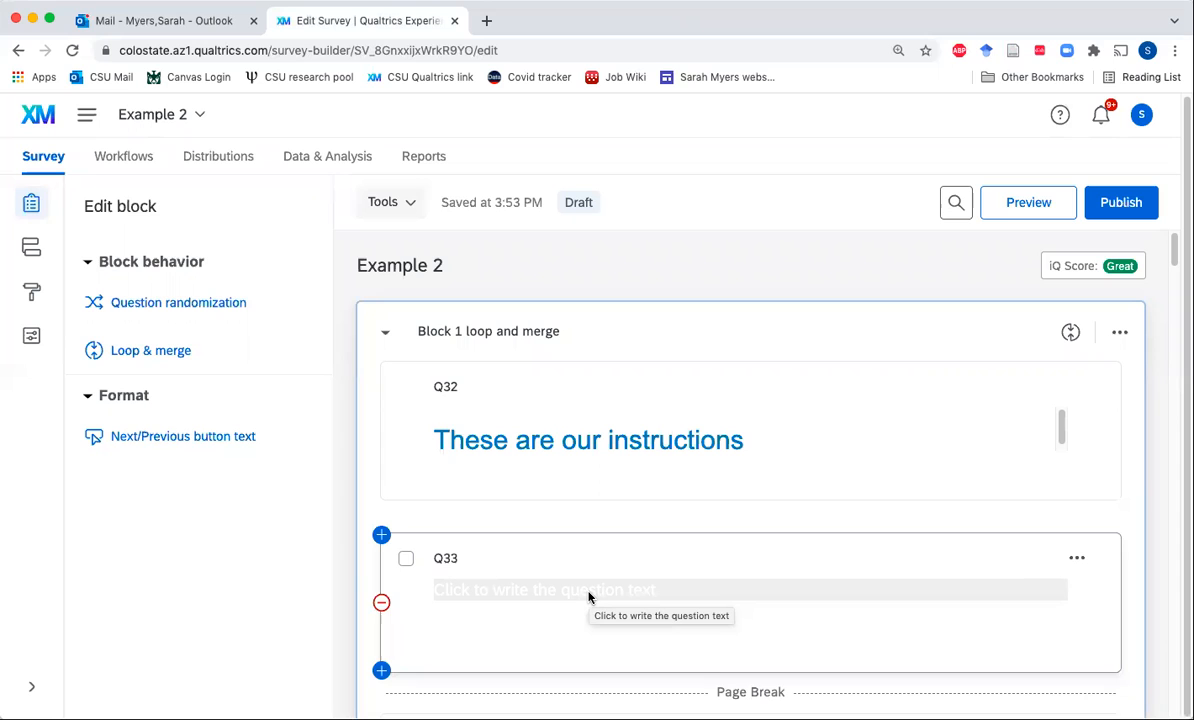
scroll(588, 597, "down", 3)
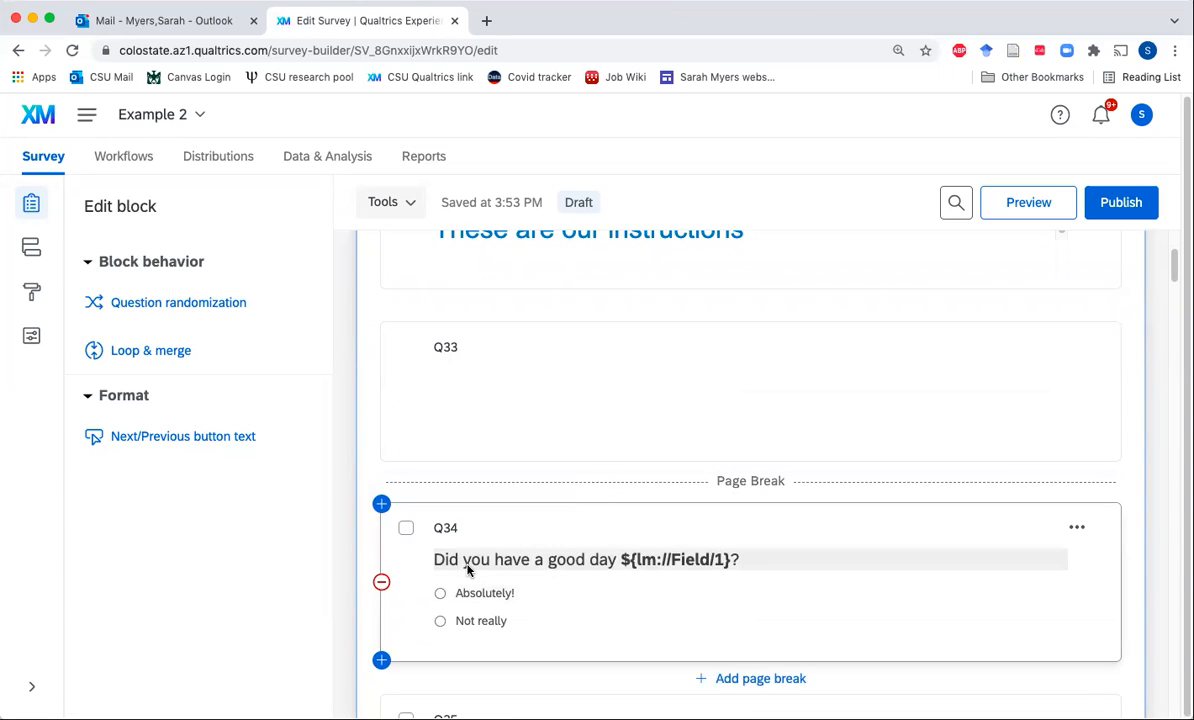
left_click_drag(468, 569, 553, 307)
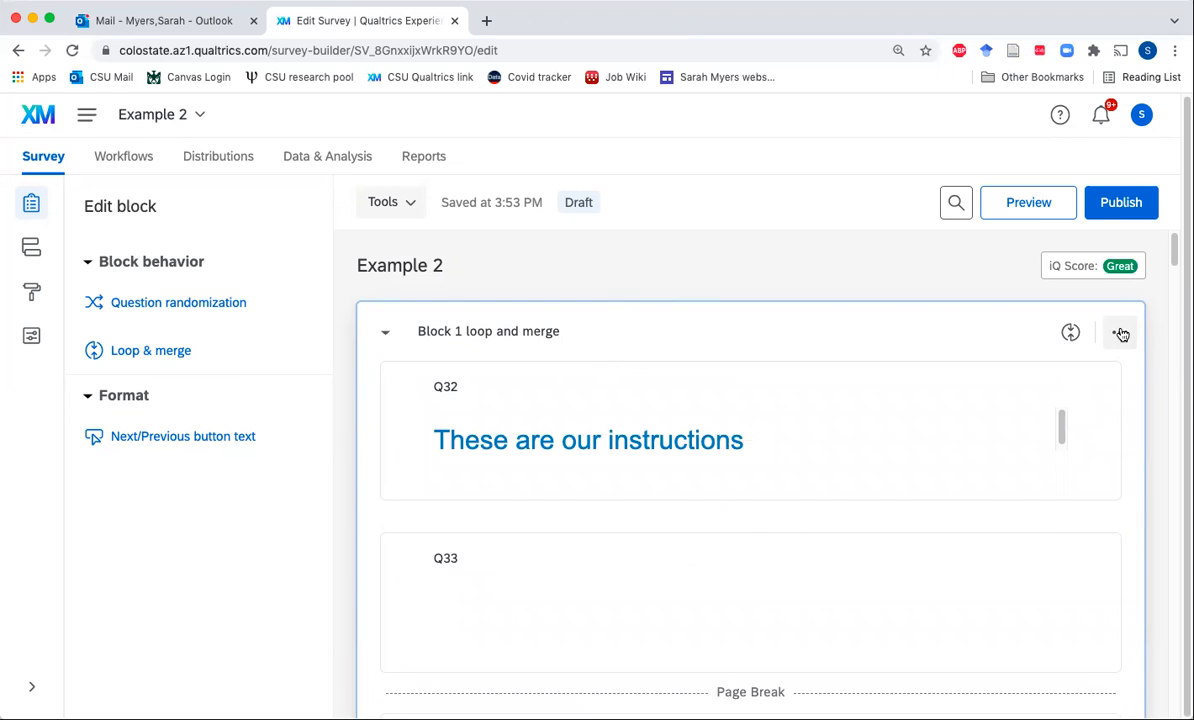
scroll(1122, 333, "down", 4)
scroll(1122, 333, "down", 5)
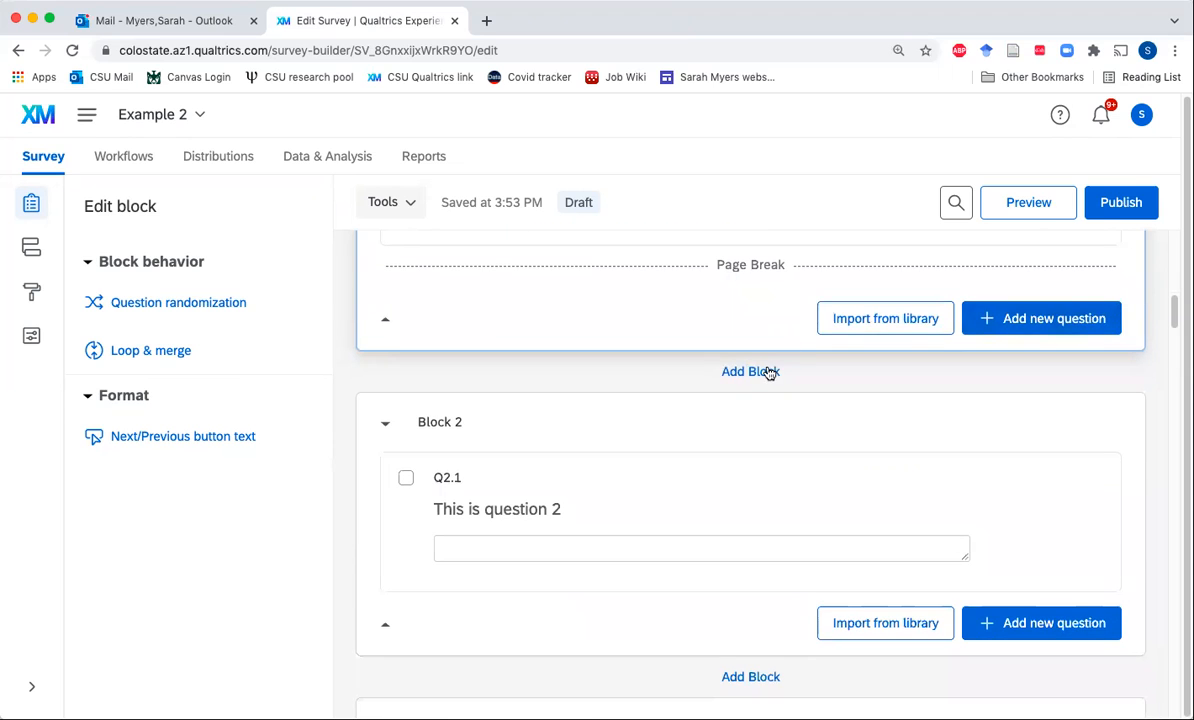
left_click(769, 372)
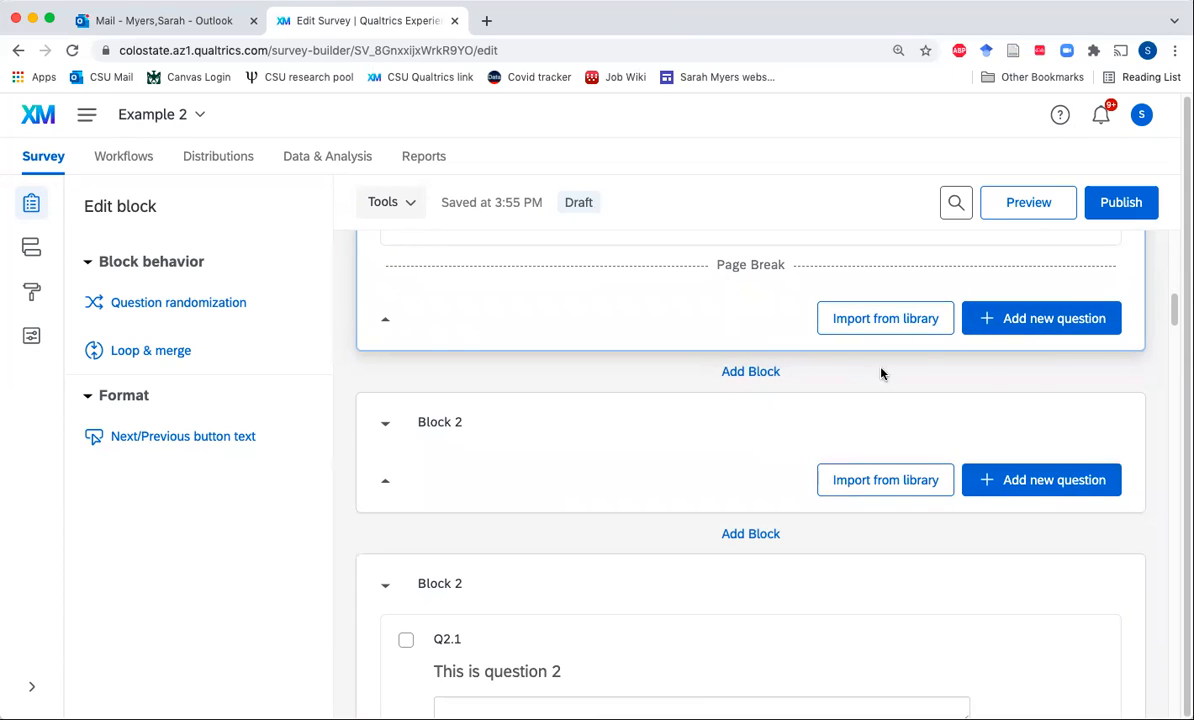
Move the new empty block to the top of the survey
left_click(386, 482)
left_click(387, 484)
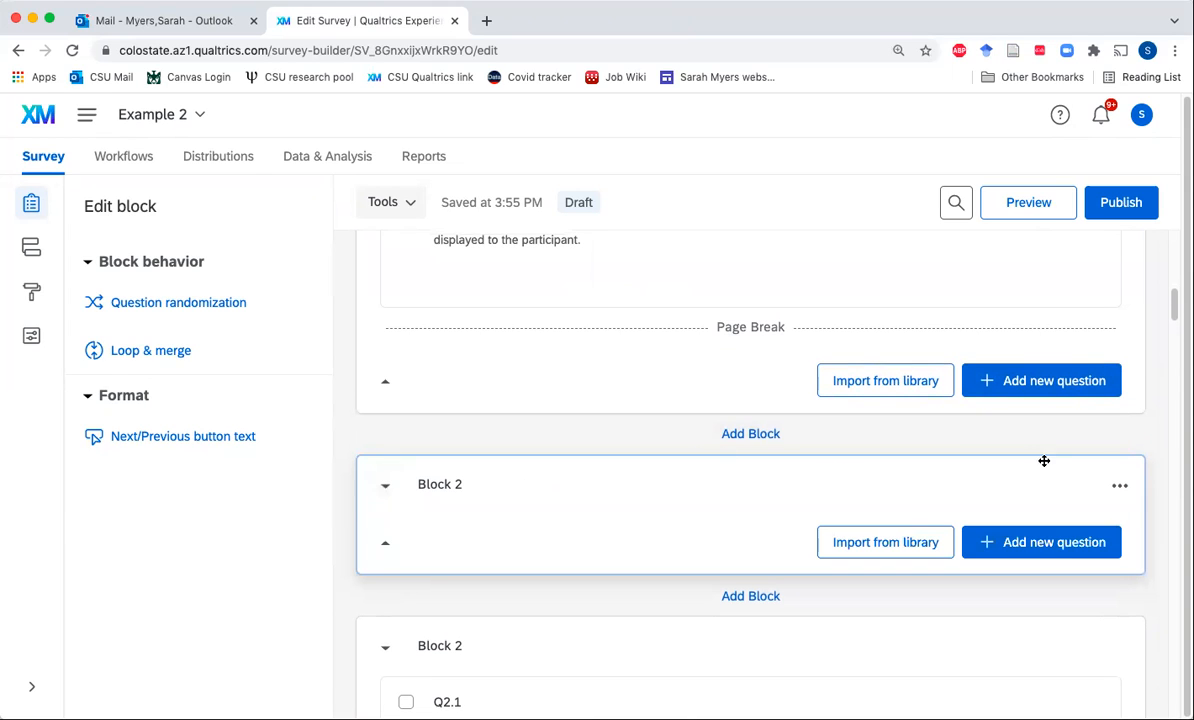
left_click(1119, 487)
left_click(855, 267)
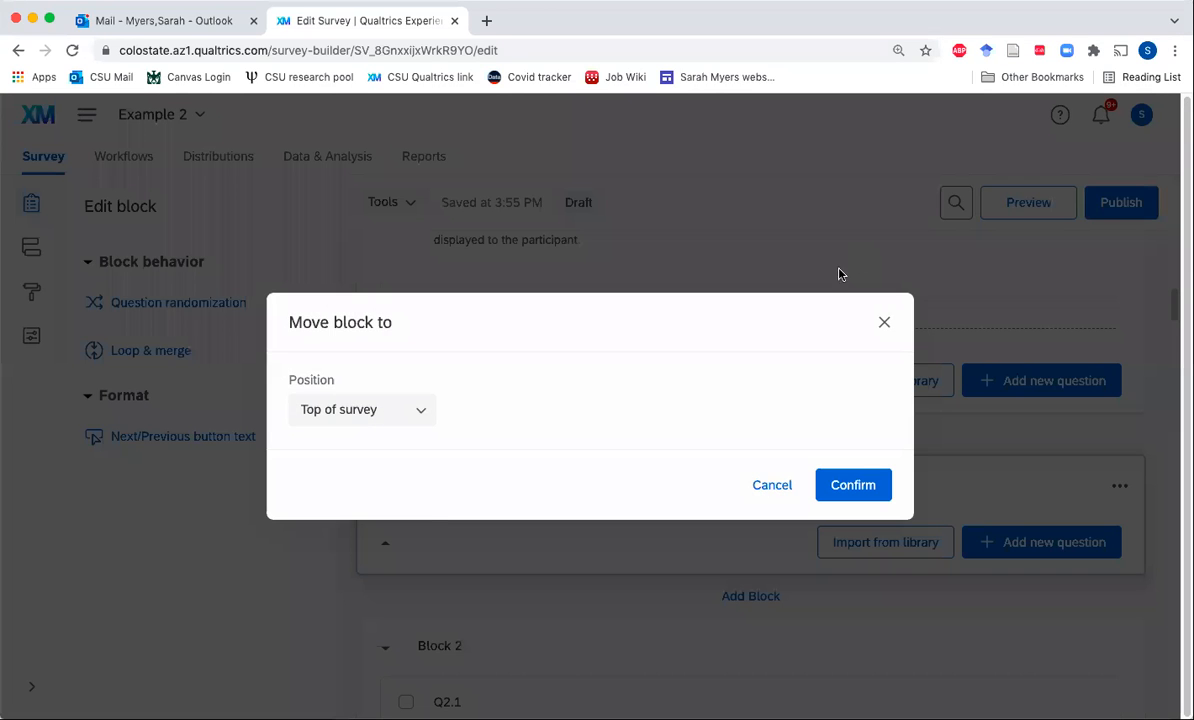
left_click(406, 408)
left_click(392, 452)
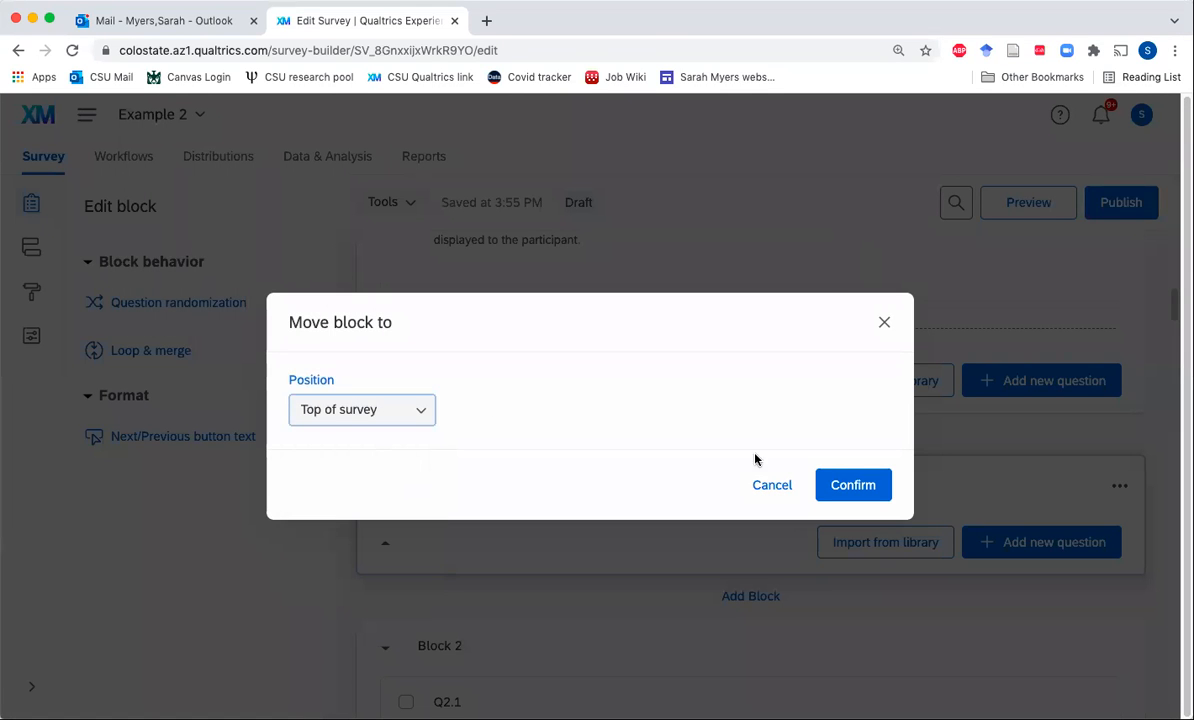
left_click(842, 488)
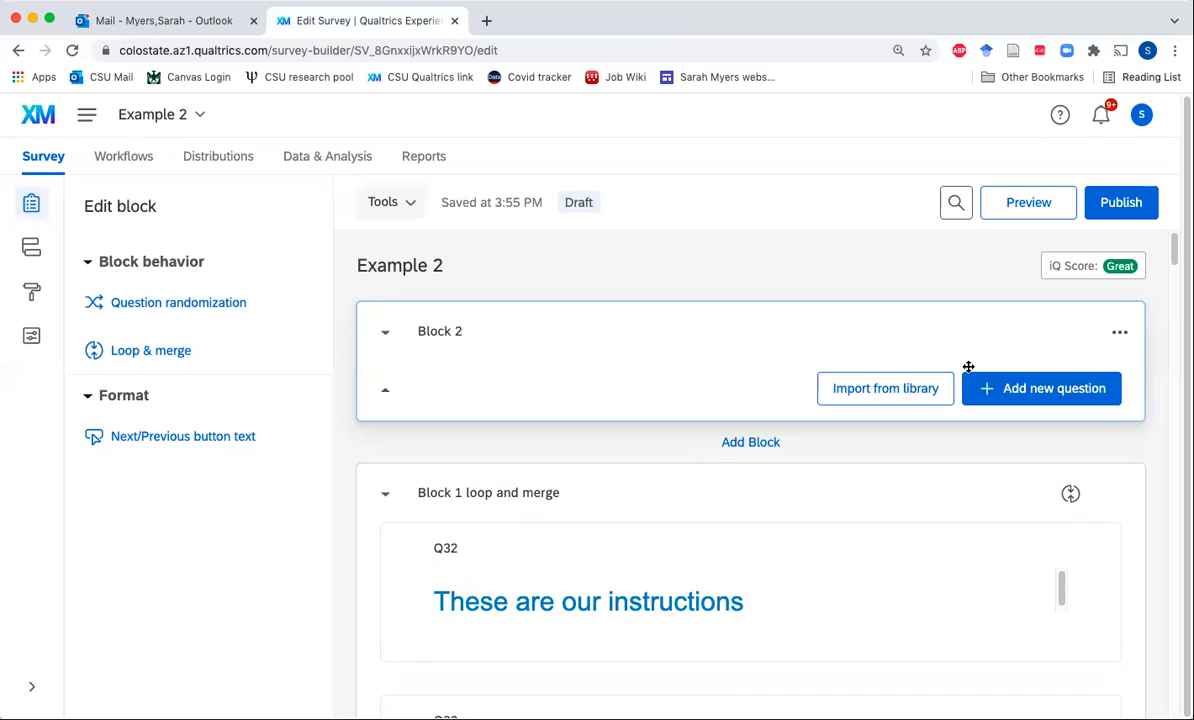
Add a Text / Graphic question to the empty top block with the text "These are our instructions"
left_click(1001, 390)
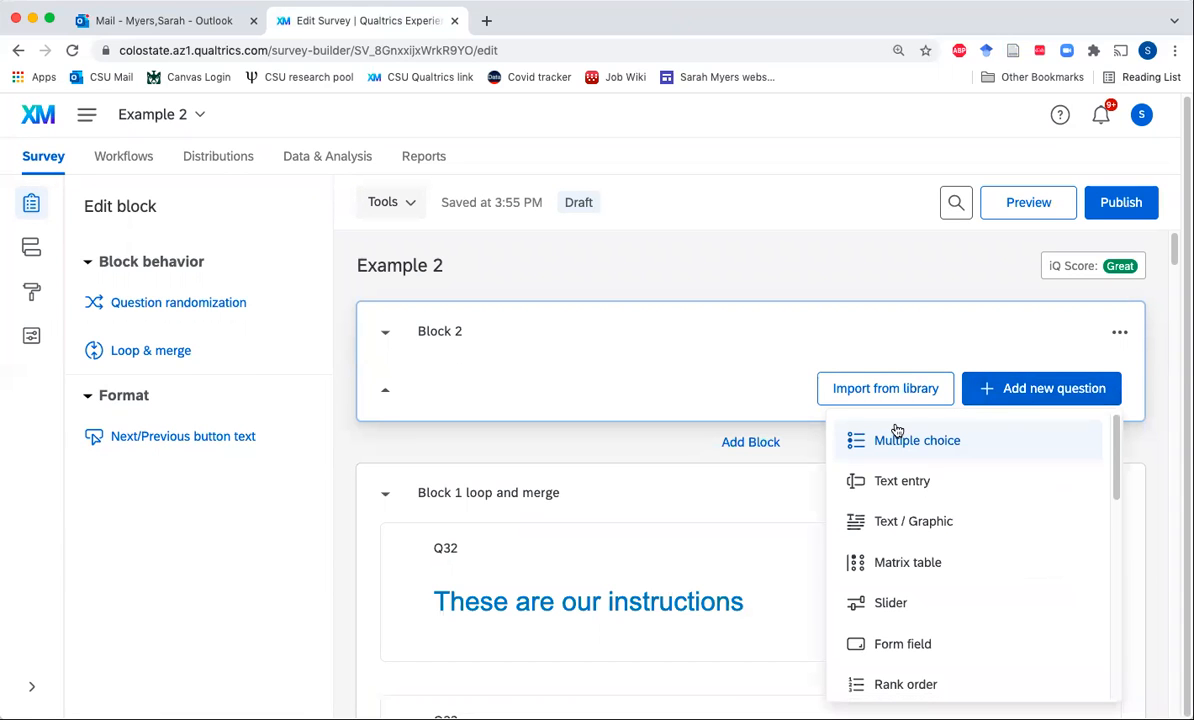
left_click(903, 524)
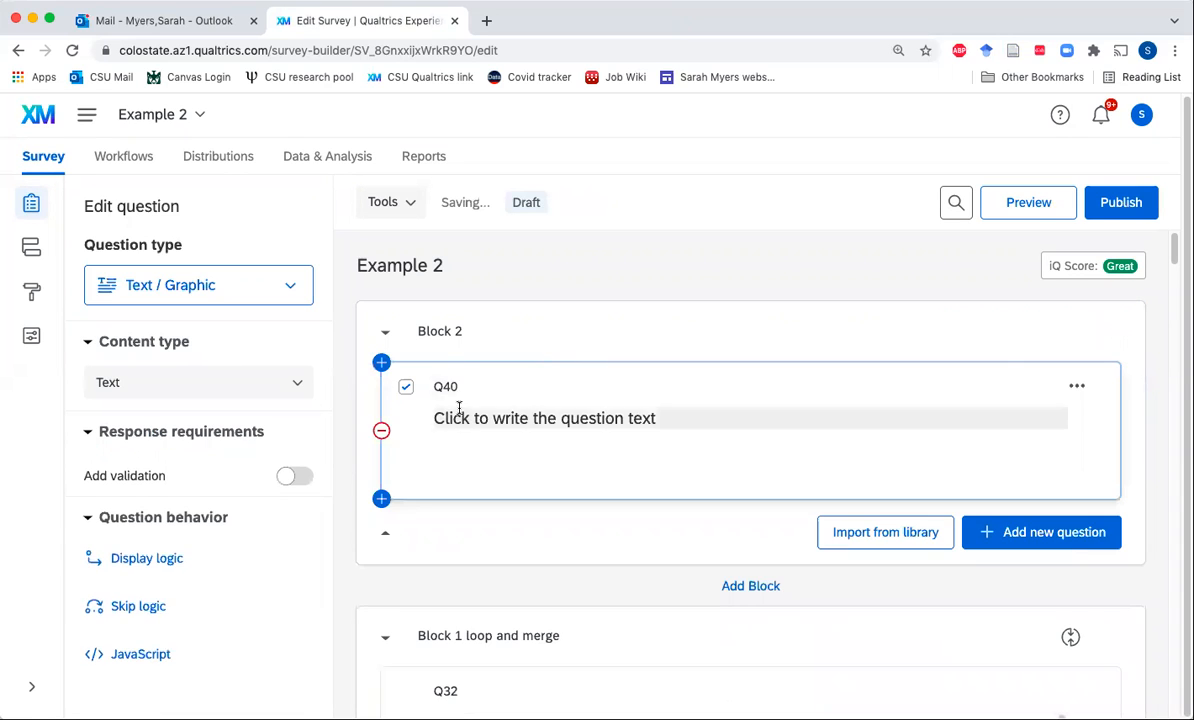
left_click(460, 416)
type("These are our")
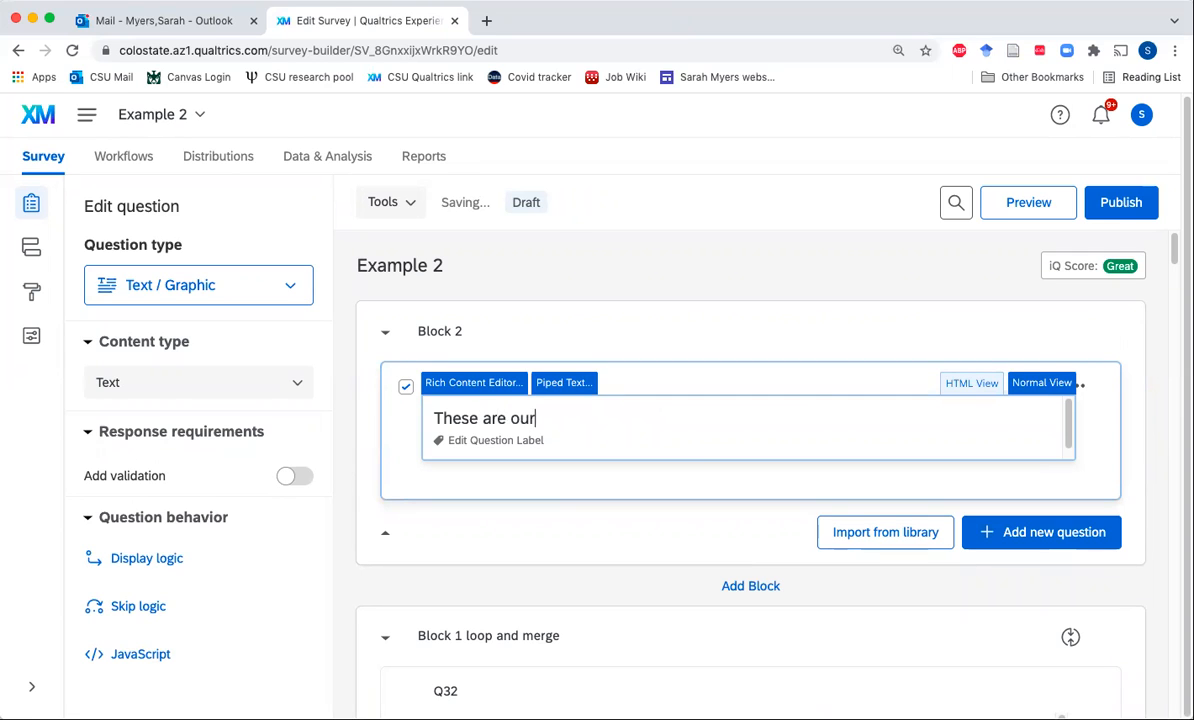
type(" instructions")
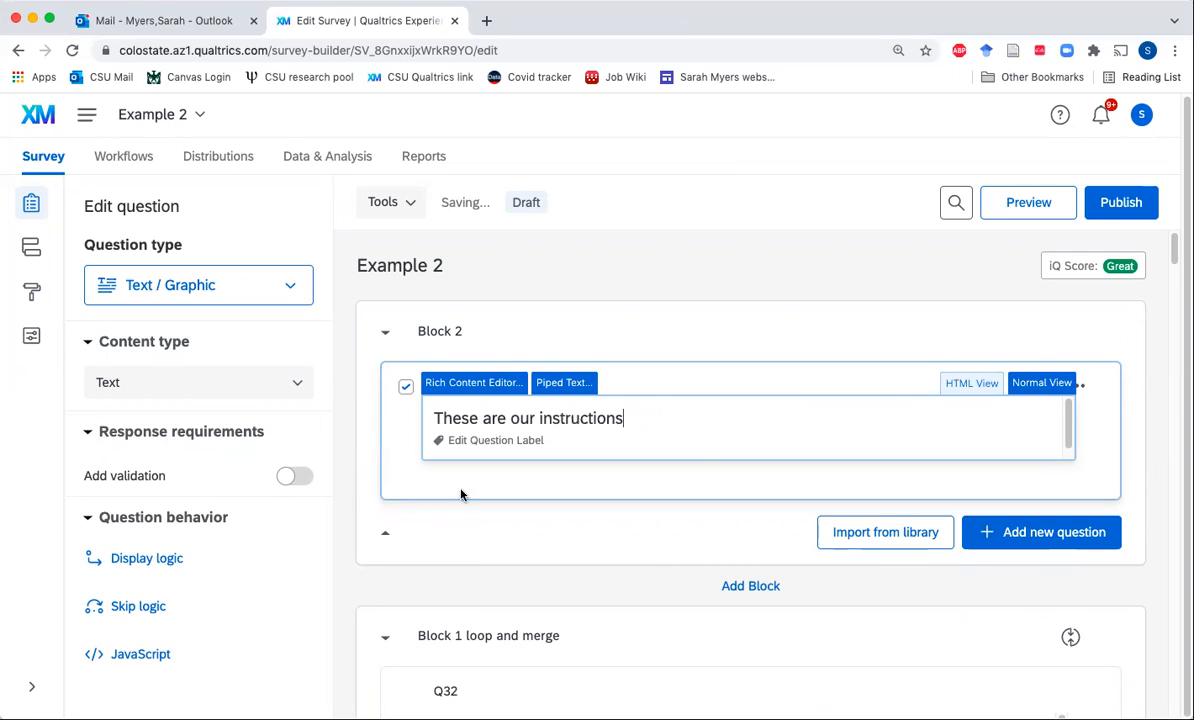
left_click(609, 473)
Remove the instructions question, the blank question Q33 and the leading page break from the Block 1 loop and merge block
scroll(608, 474, "down", 3)
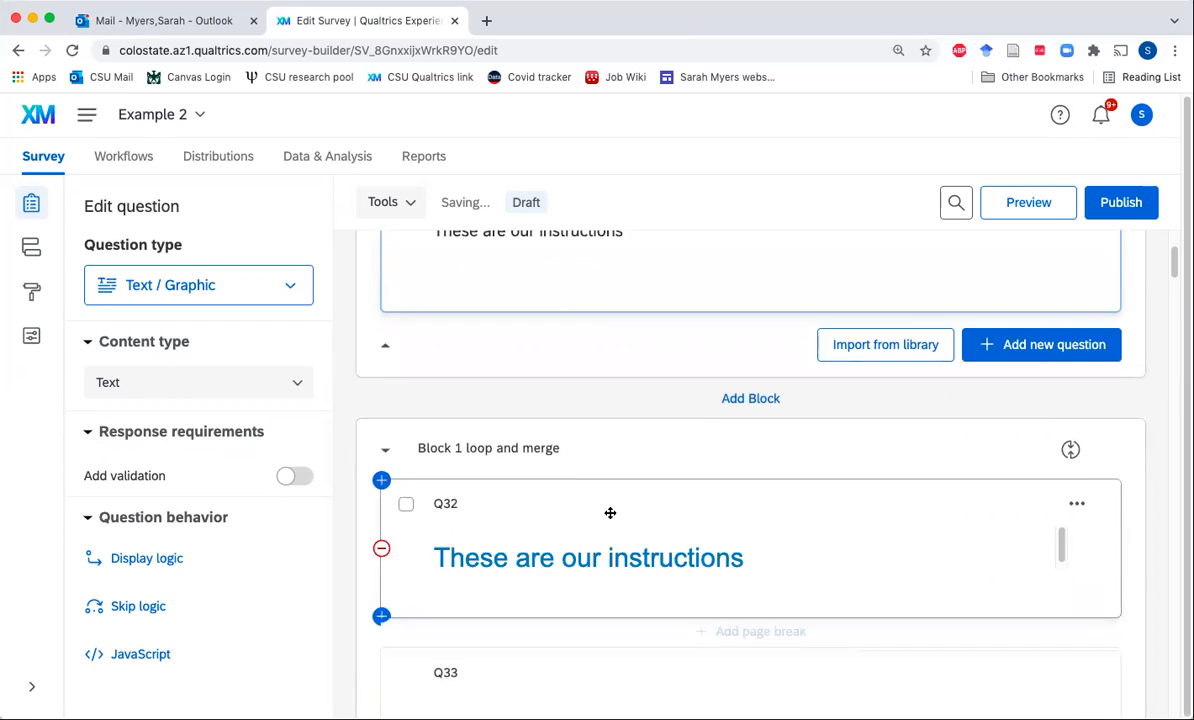
left_click(381, 450)
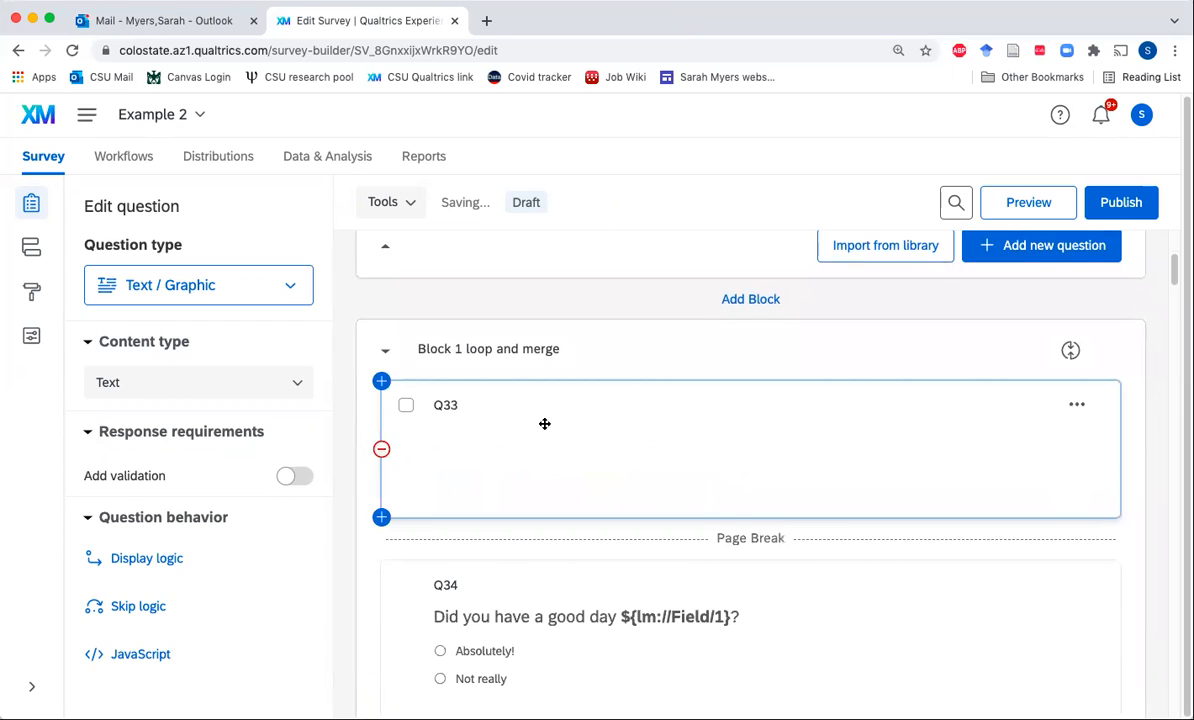
left_click(381, 448)
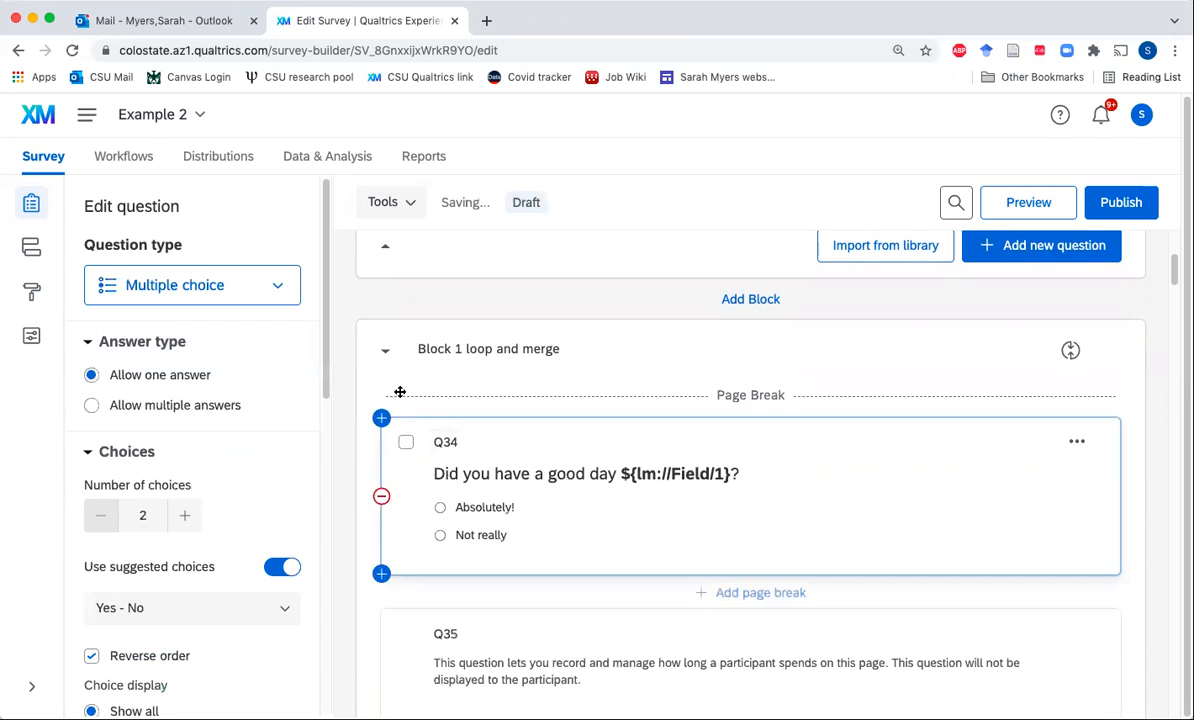
left_click(378, 398)
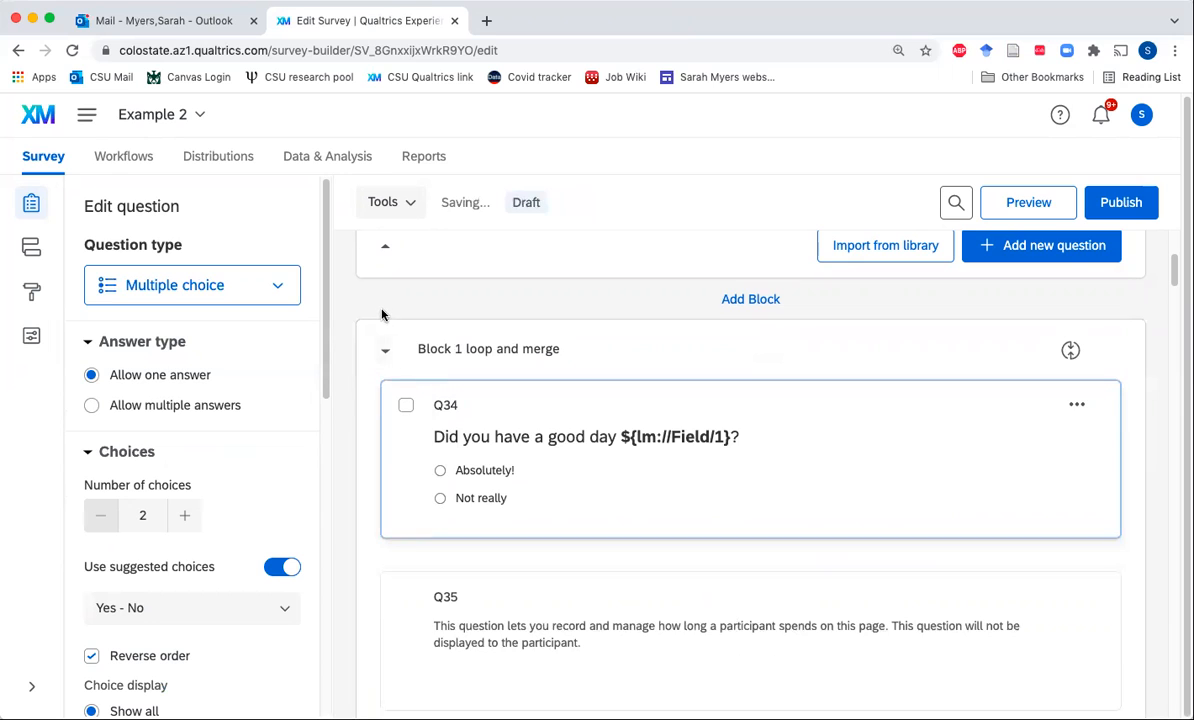
Preview the whole survey again, answering "Absolutely!" in both the today and yesterday loops
scroll(381, 314, "up", 3)
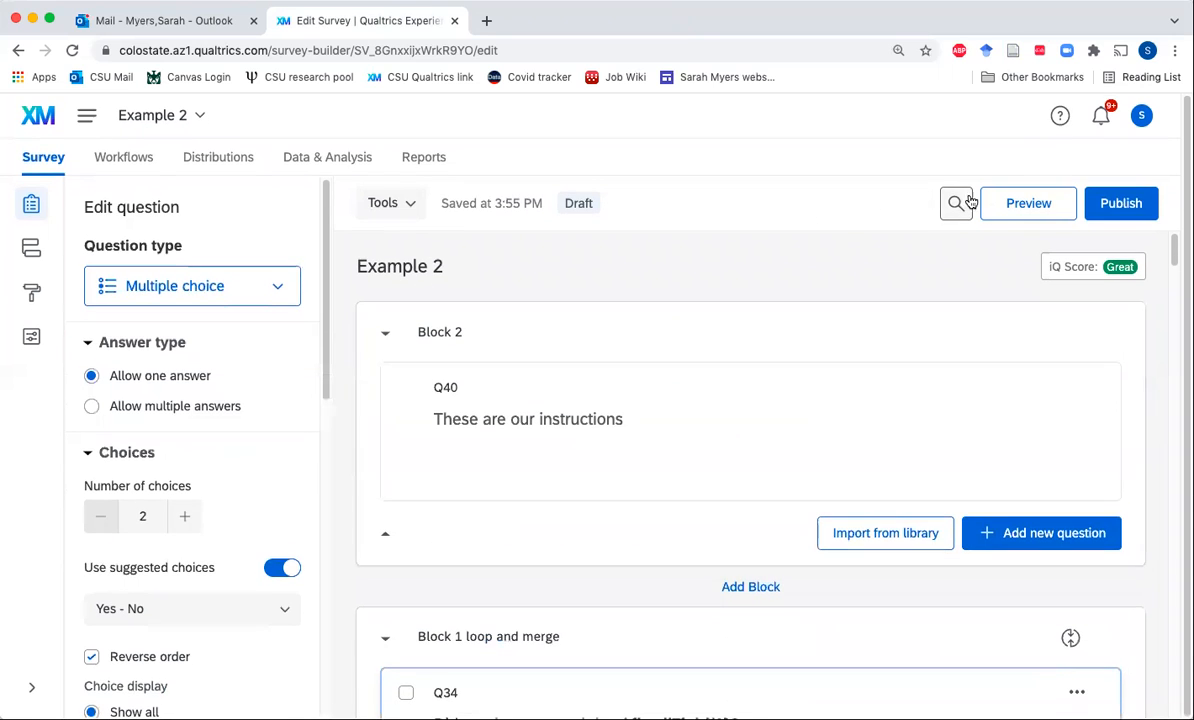
left_click(1006, 200)
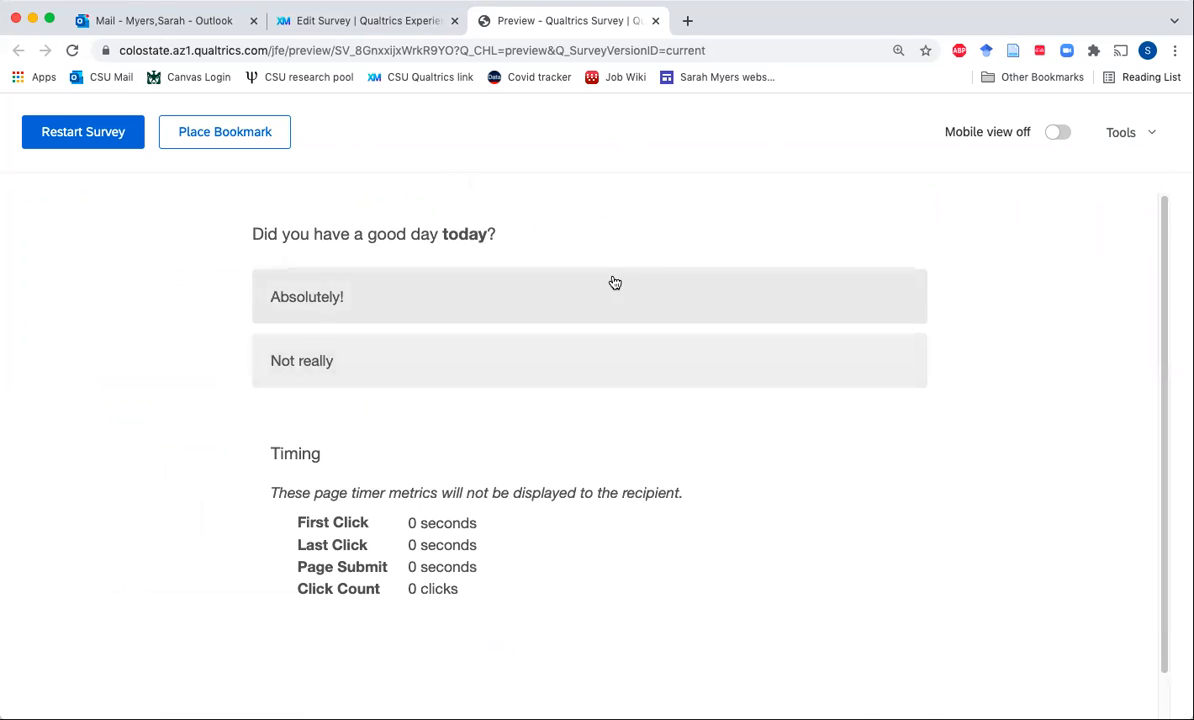
left_click(366, 282)
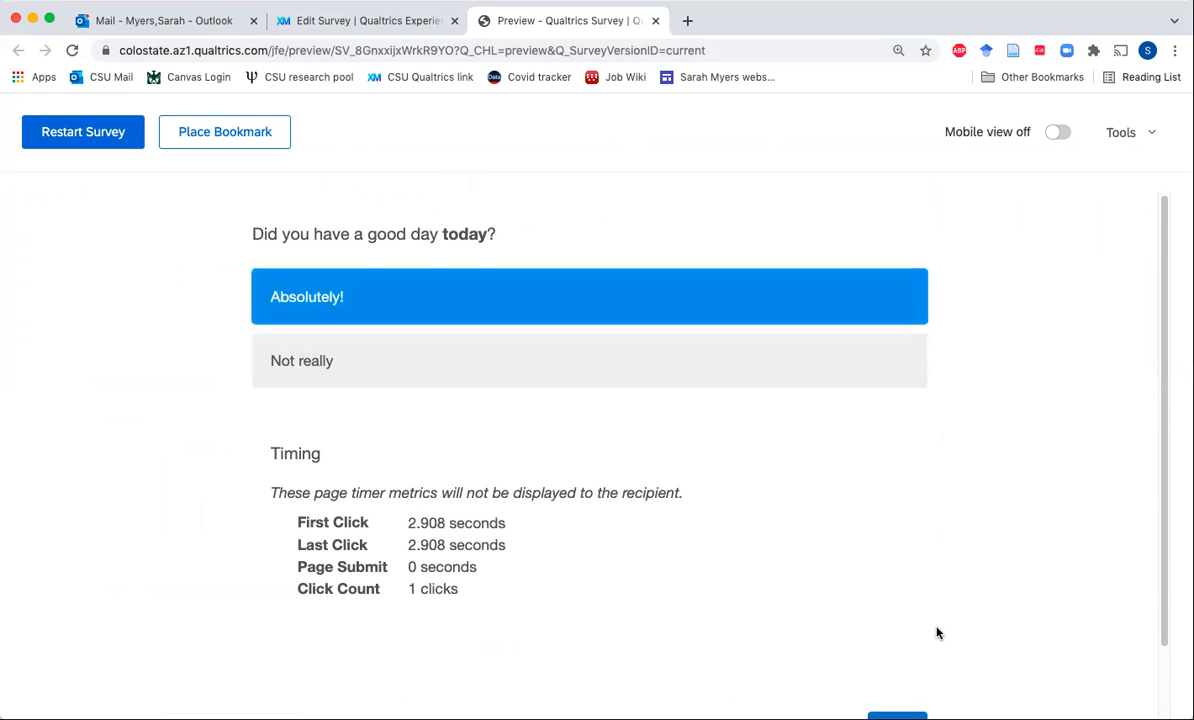
scroll(937, 632, "down", 2)
left_click(898, 664)
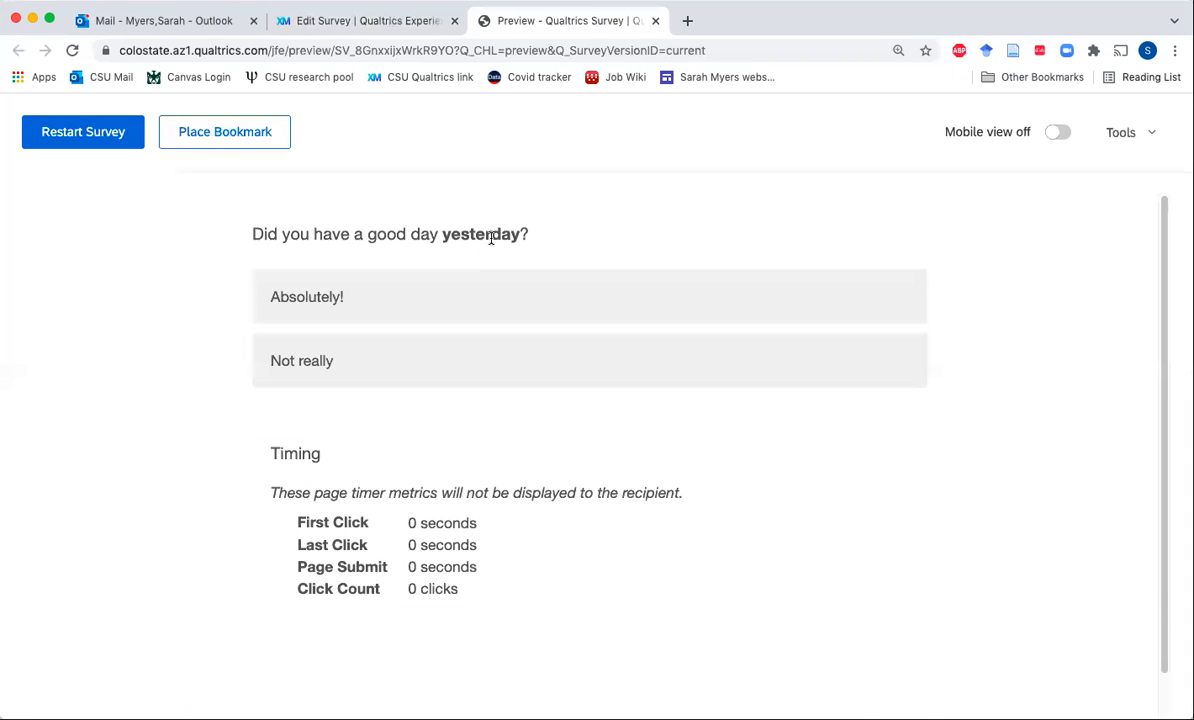
left_click(360, 298)
scroll(842, 480, "down", 2)
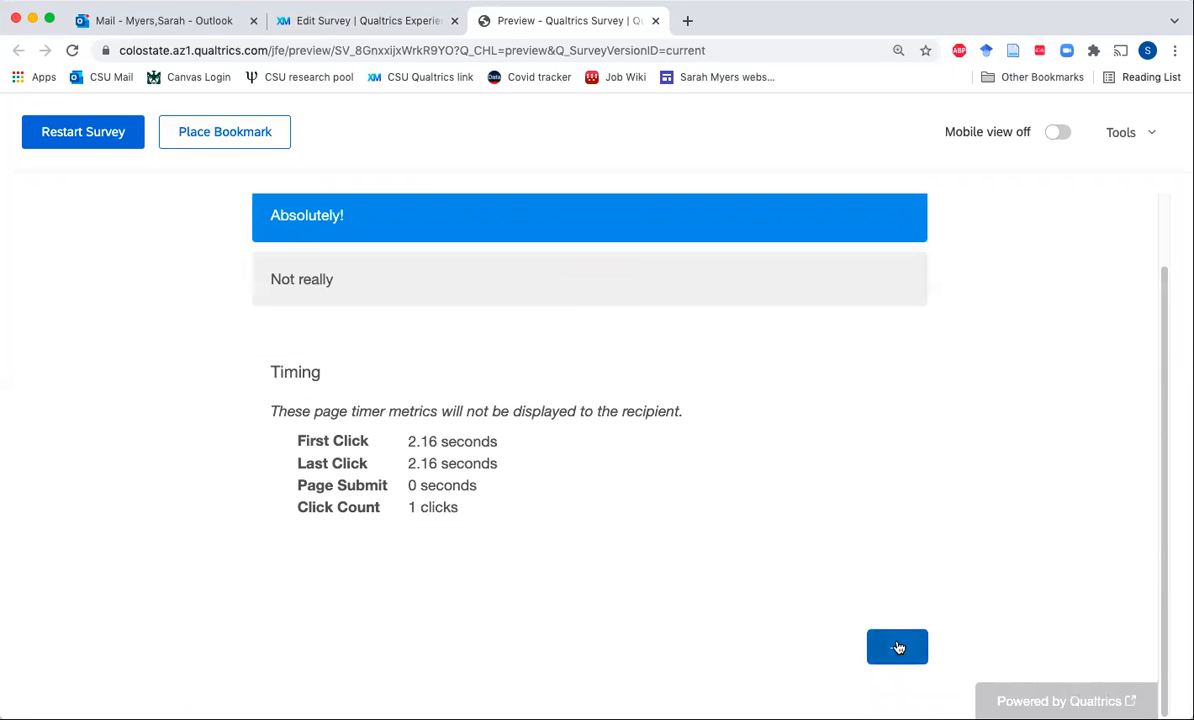
left_click(897, 647)
Answer "Absolutely!" in the final loop, advance past the loop and merge block, and close the preview
left_click(429, 305)
scroll(906, 474, "down", 2)
left_click(903, 650)
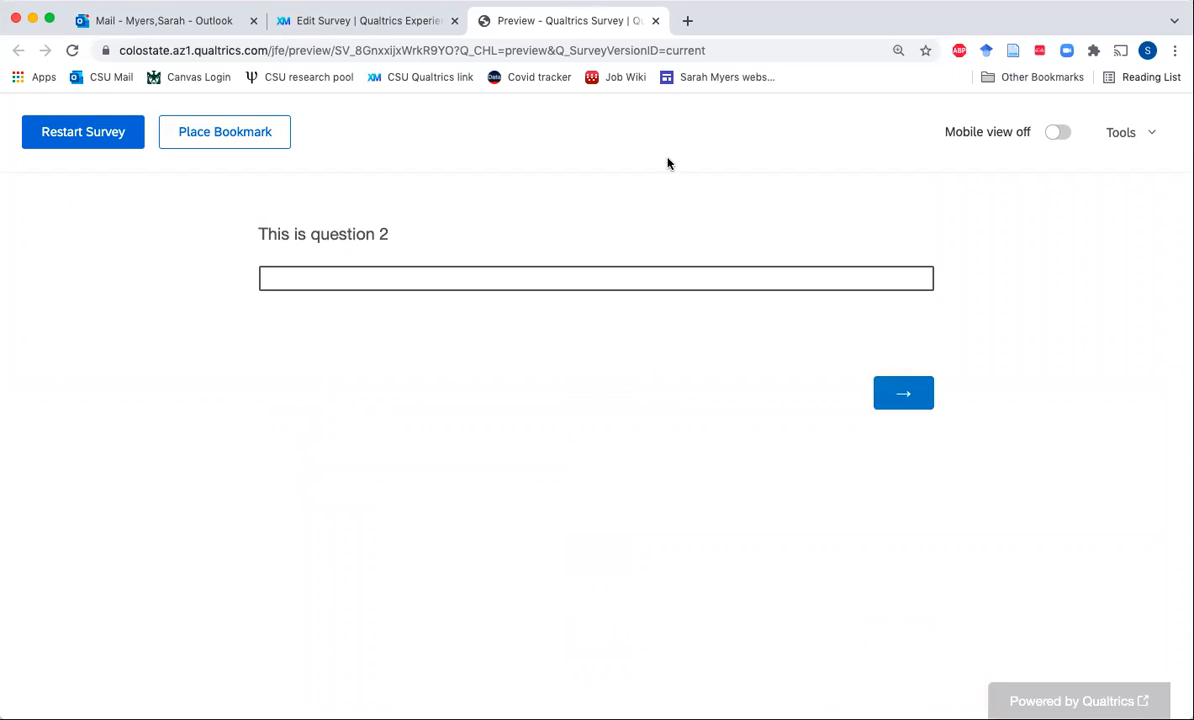
left_click(656, 20)
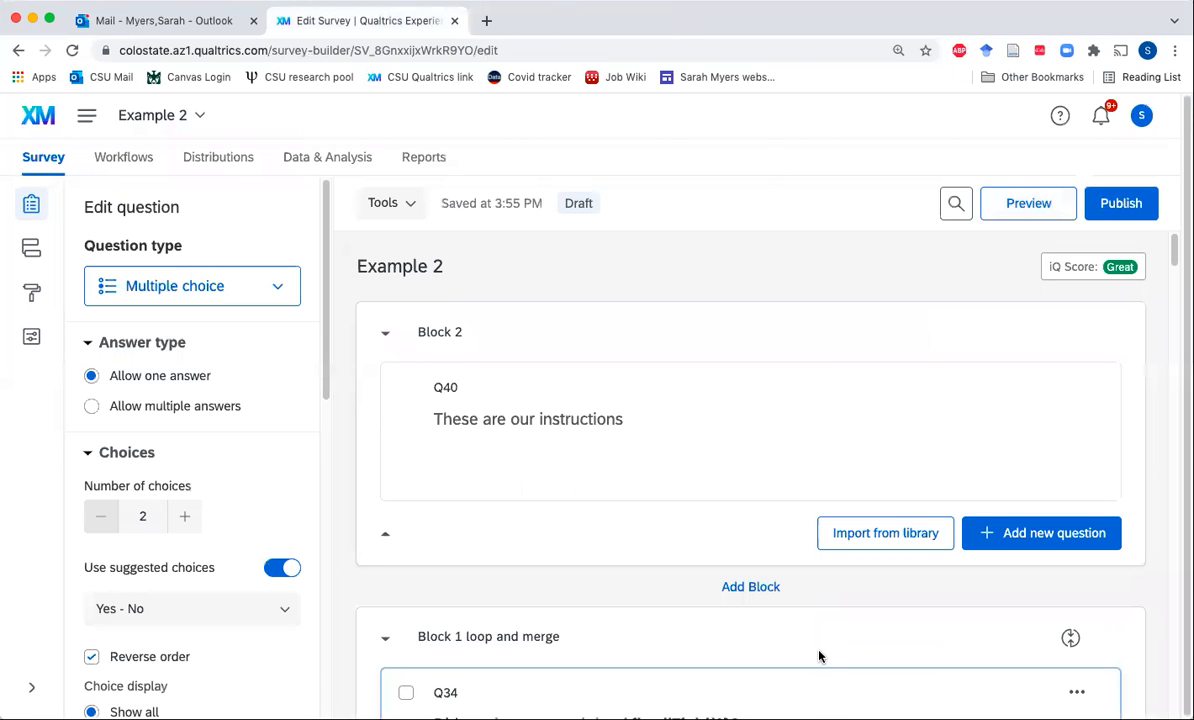